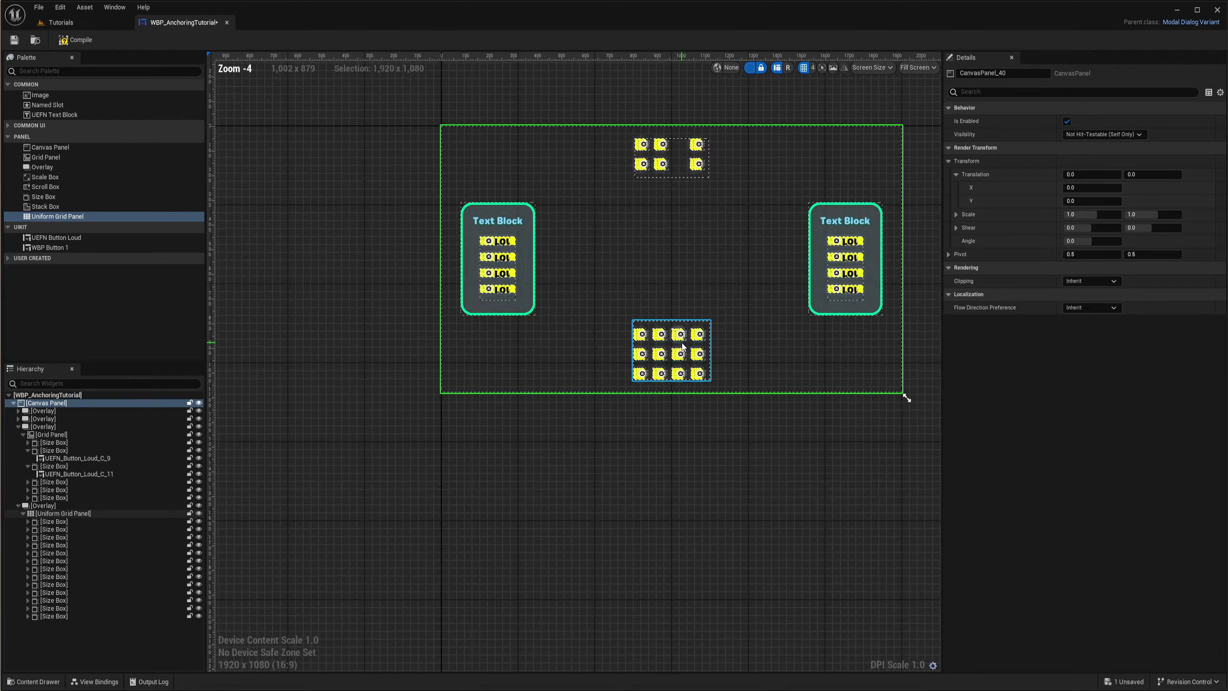
- Examine the finished anchoring layout, with its two text panels and two button grids, on the canvas preview
right_drag(746, 360, 573, 334)
scroll(541, 340, up, 3)
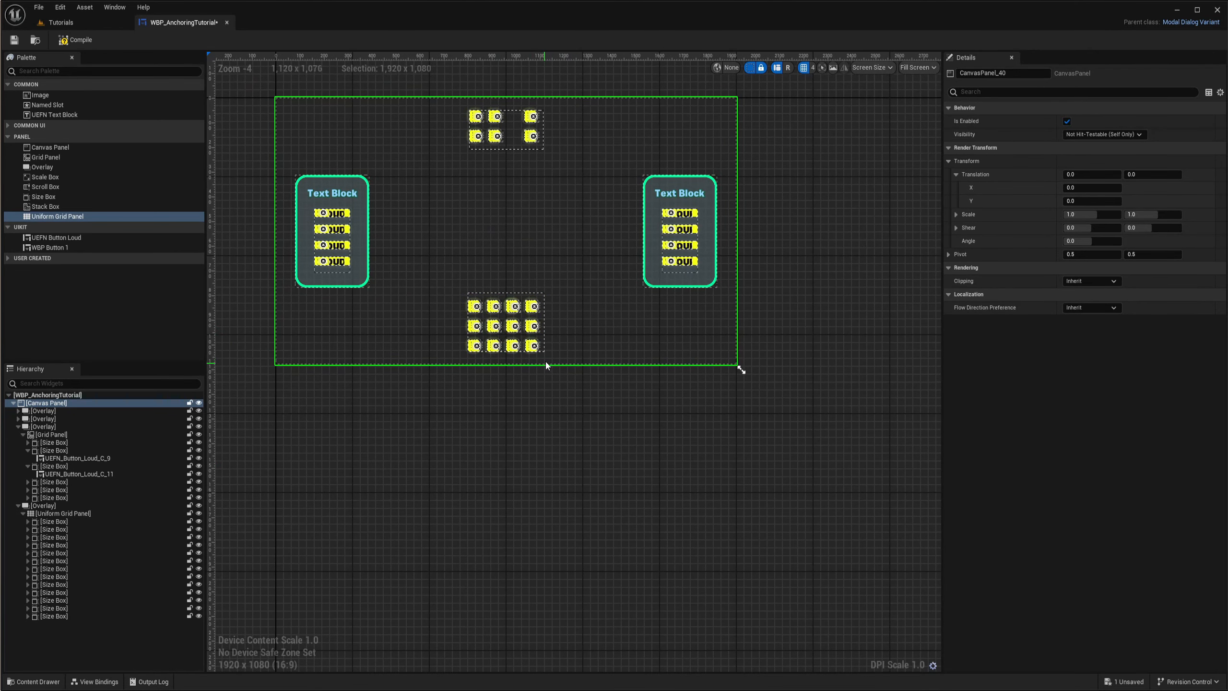
scroll(547, 366, down, 3)
drag(642, 371, 571, 232)
scroll(509, 429, up, 5)
scroll(464, 405, down, 5)
scroll(485, 439, up, 2)
scroll(631, 393, down, 3)
right_drag(677, 307, 570, 362)
drag(518, 332, 539, 348)
drag(539, 347, 763, 472)
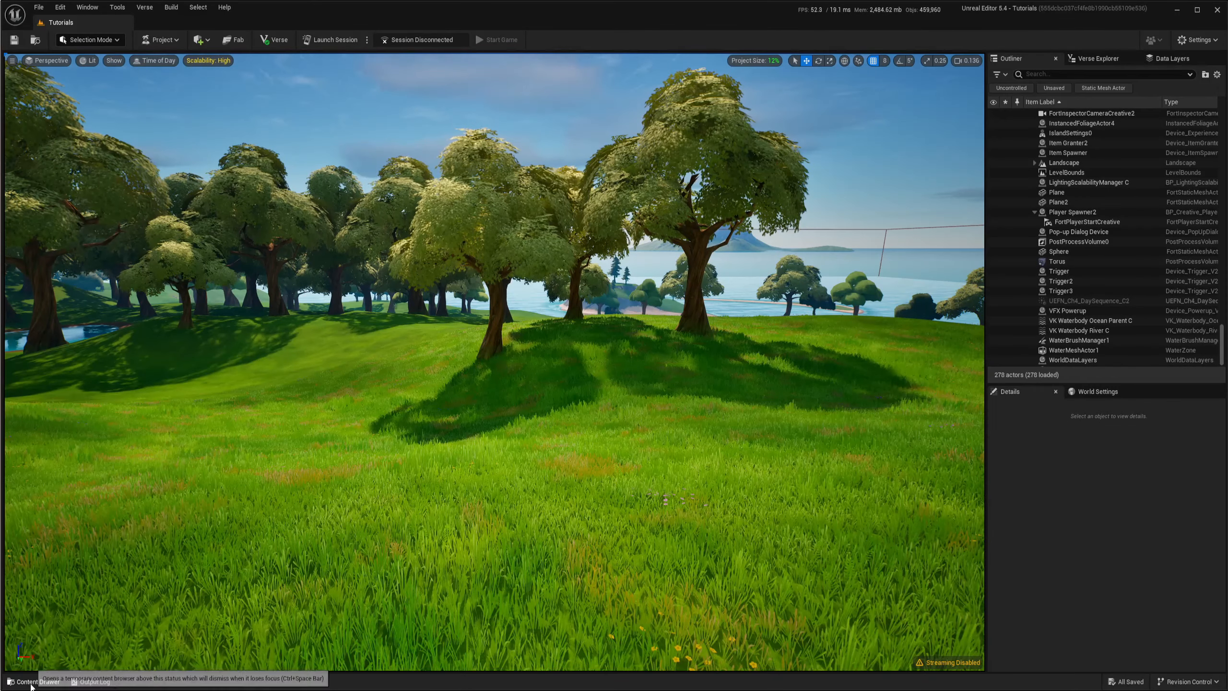
- Create a Widget Blueprint in the Blueprints folder with Modal Dialog Variant as its parent class
click(30, 683)
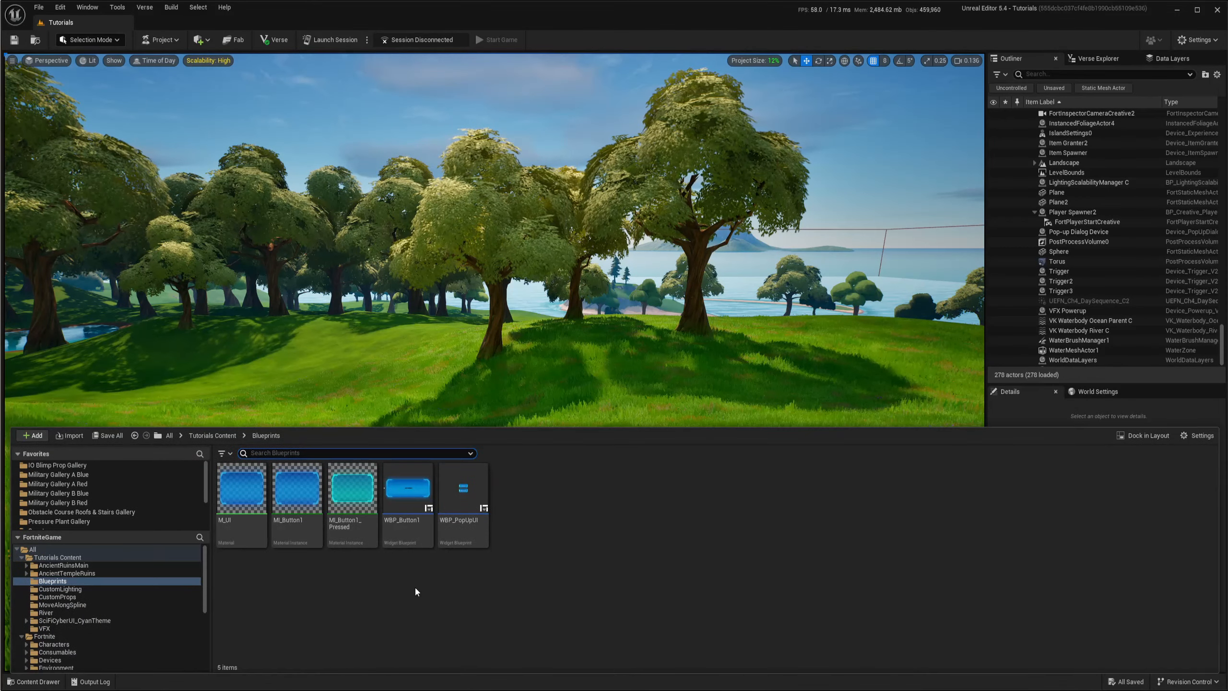
right_click(545, 535)
mouse_move(573, 517)
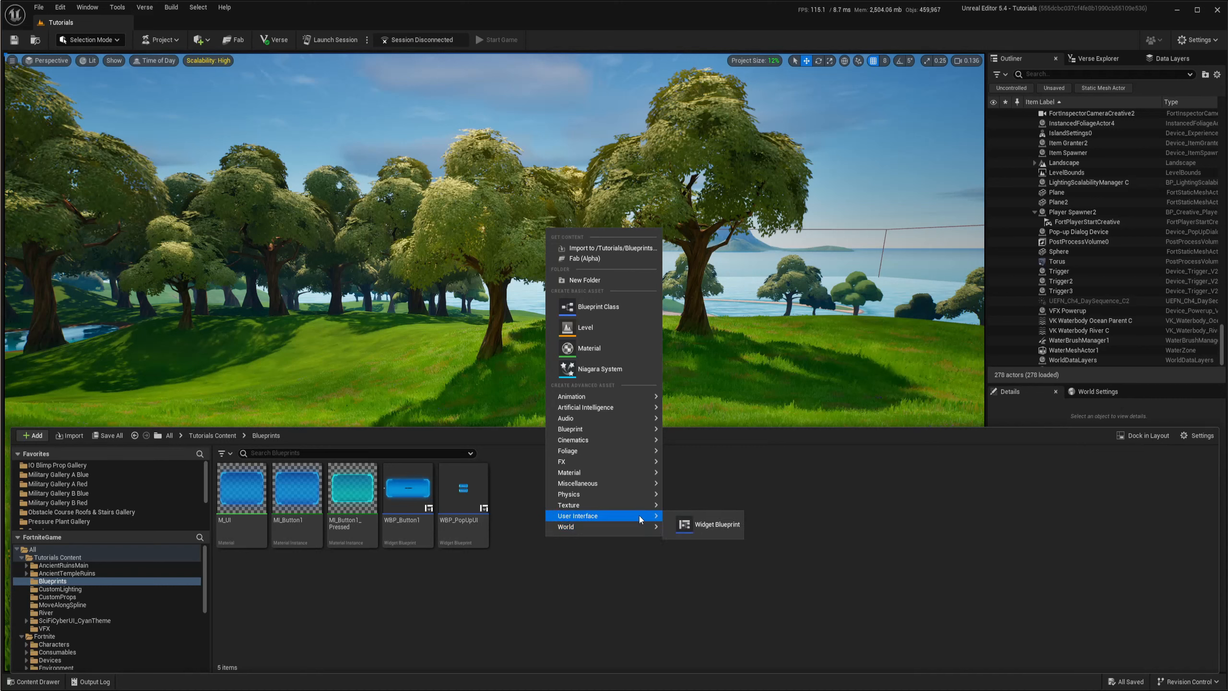
click(710, 525)
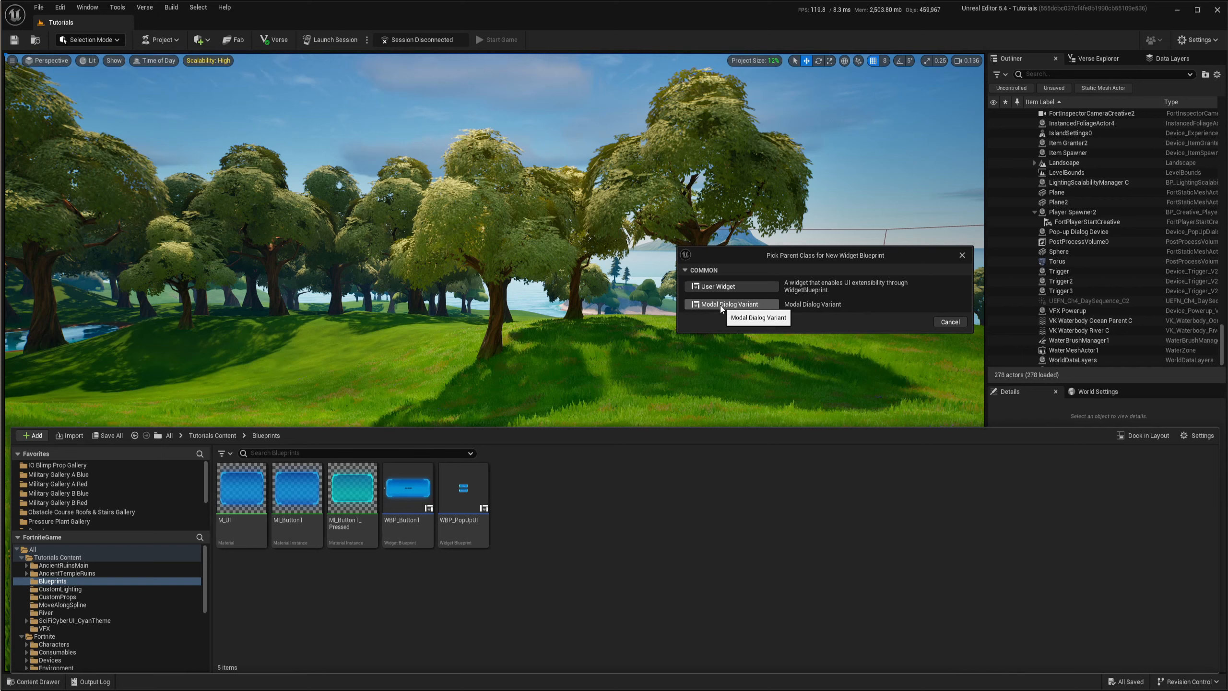
click(721, 304)
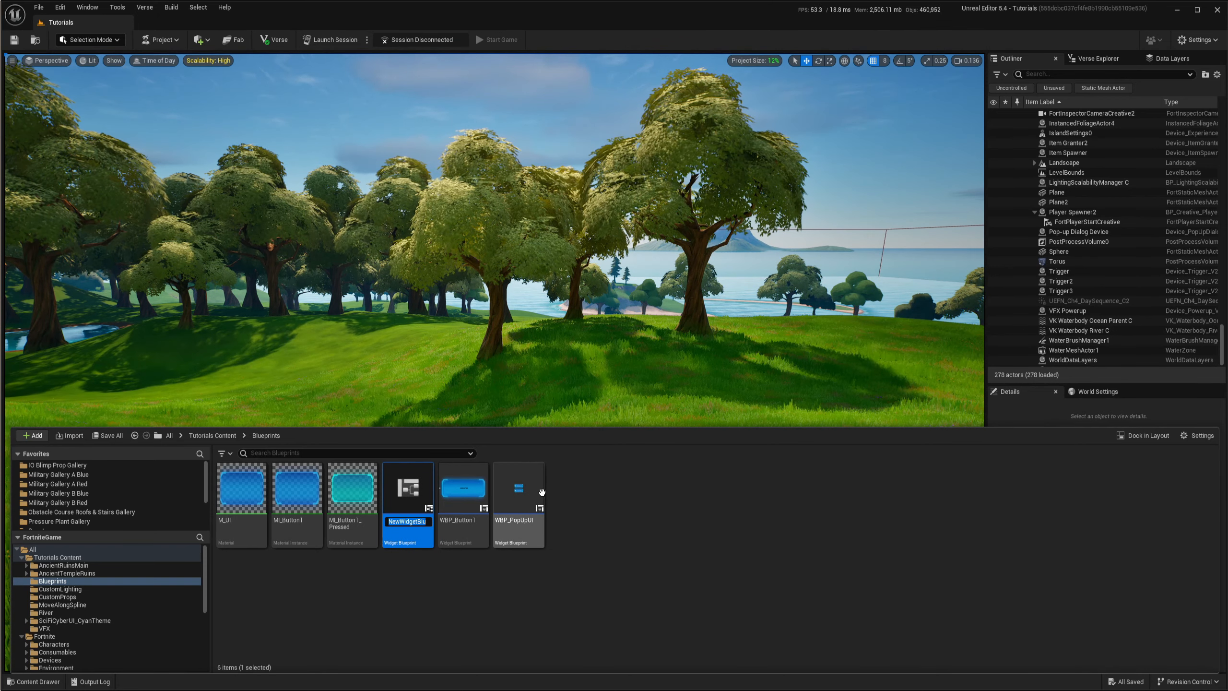
- Name the new widget blueprint WBP_AnchoringTutorial
text(WBP_)
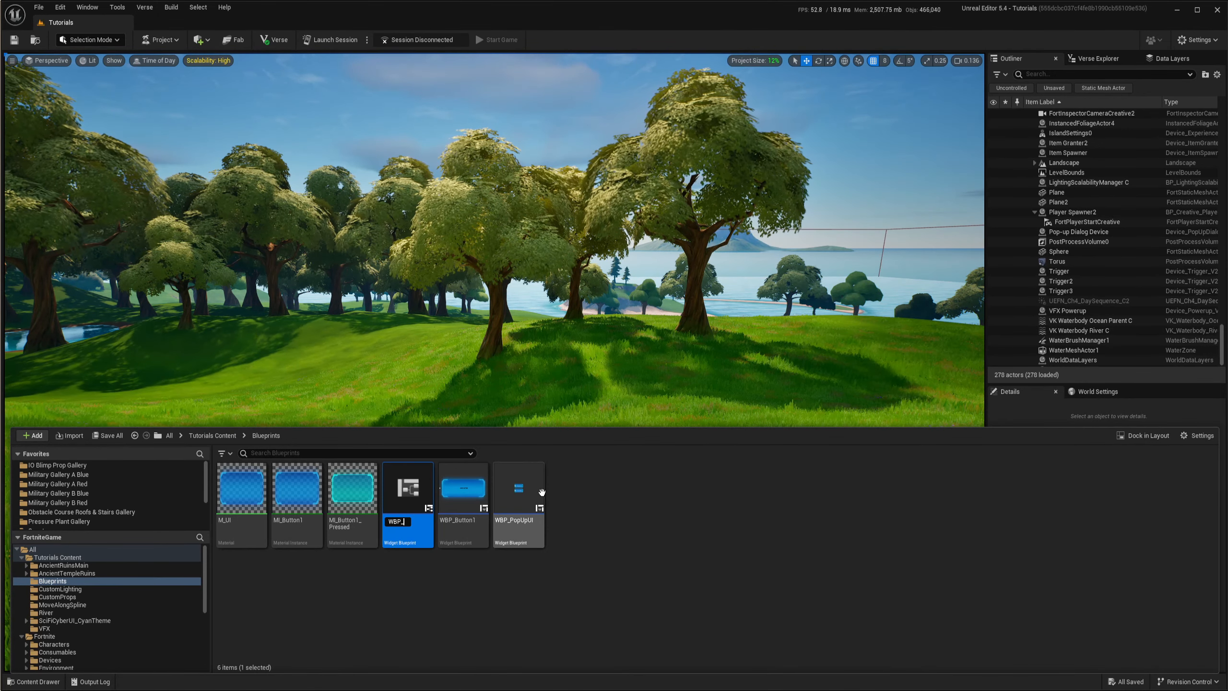
text(A)
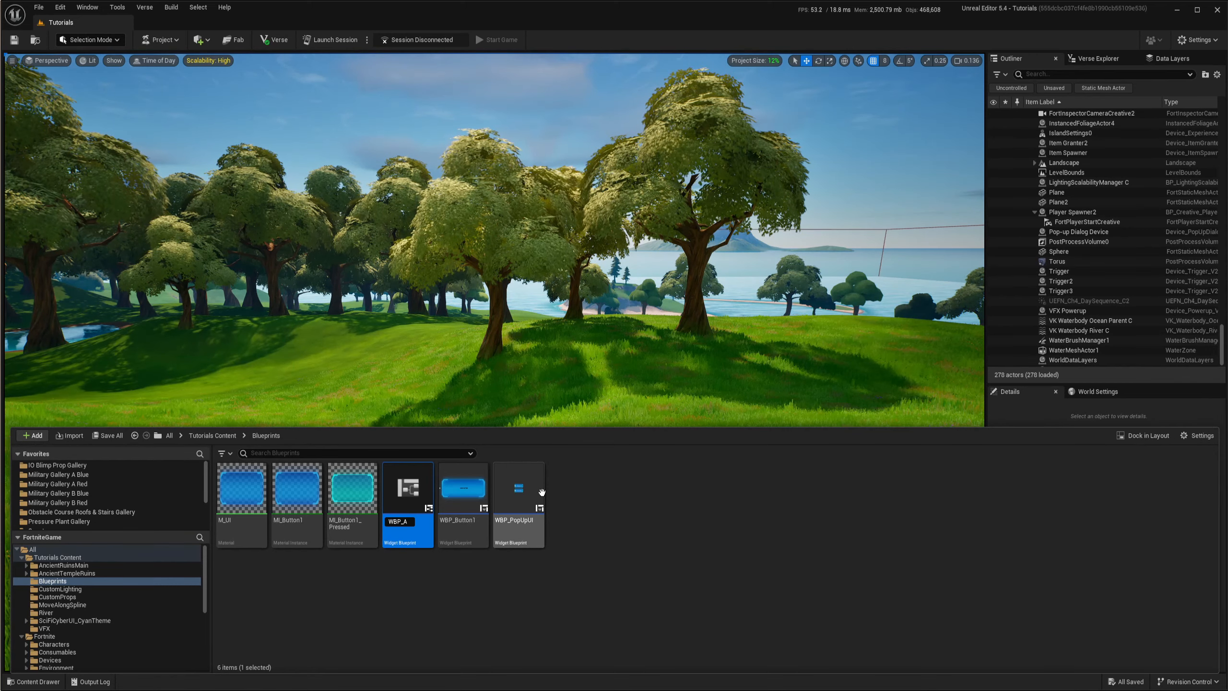
text(nchor)
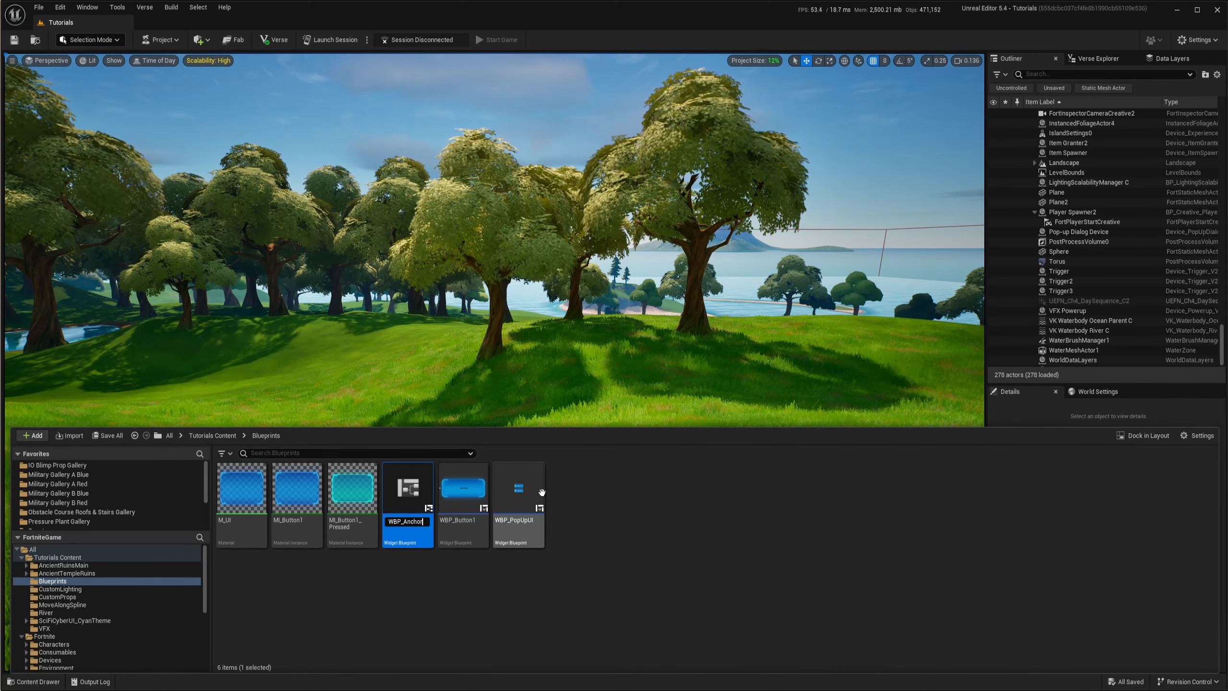
text(ingTutor)
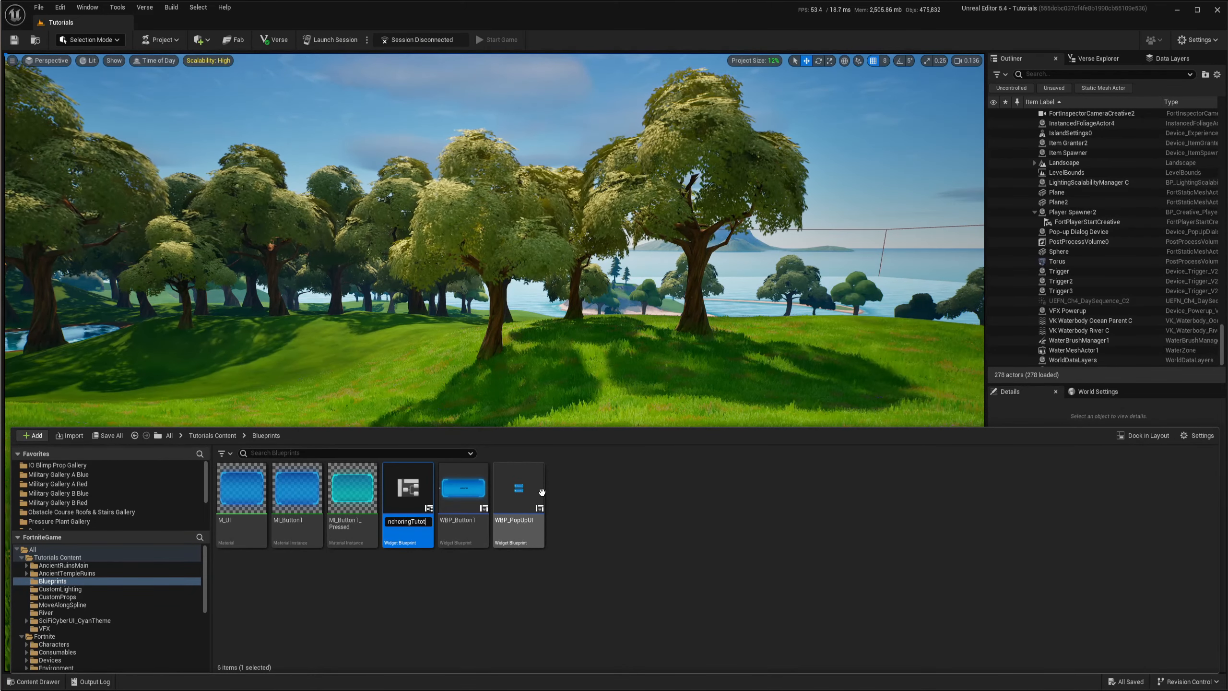
text(ial)
key(Return)
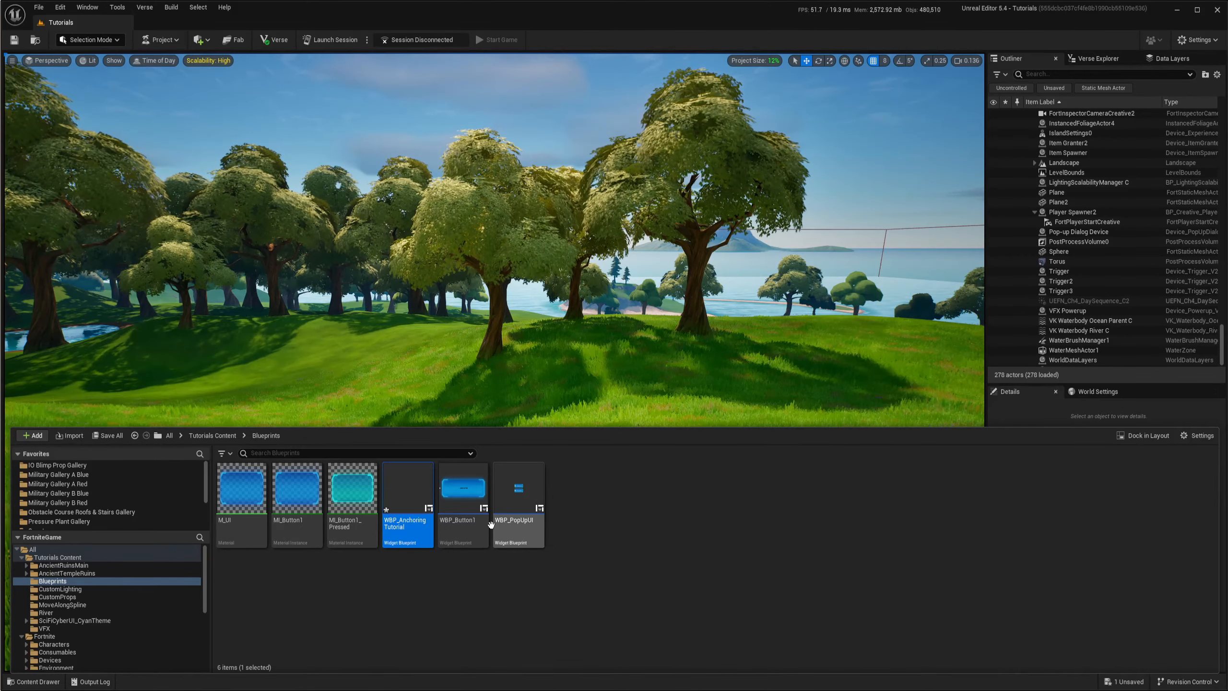
- Open WBP_AnchoringTutorial for editing and add a Canvas Panel as the root of its hierarchy
double_click(408, 494)
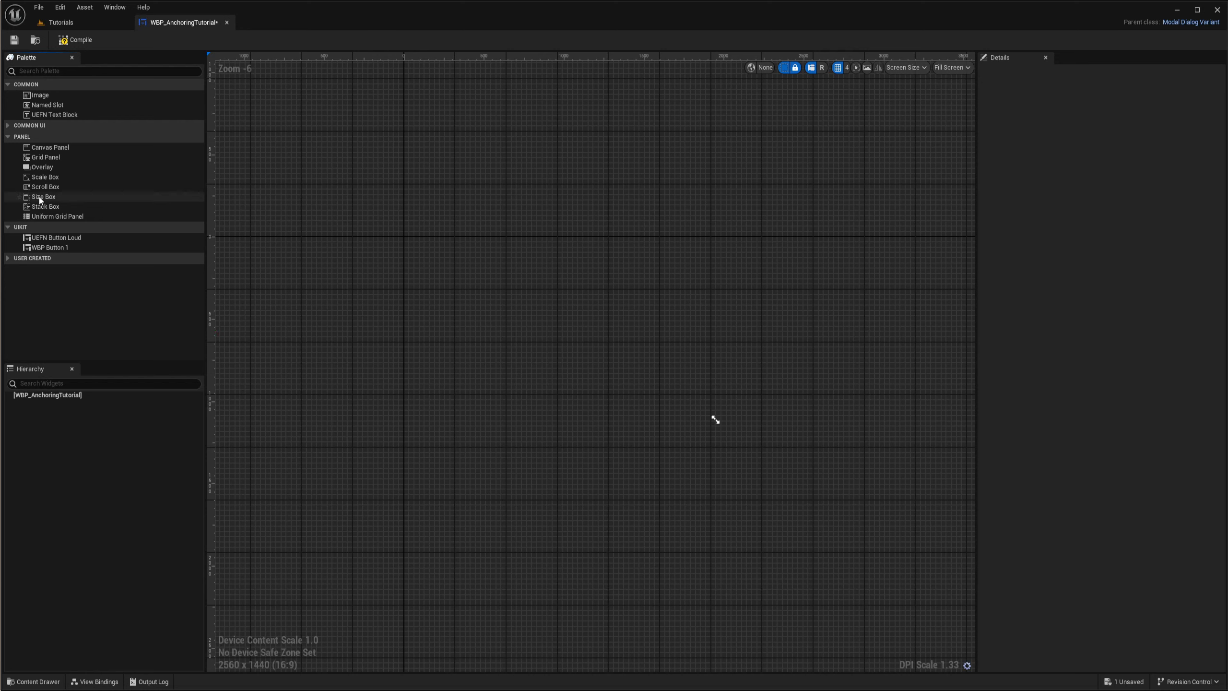
drag(47, 149, 51, 396)
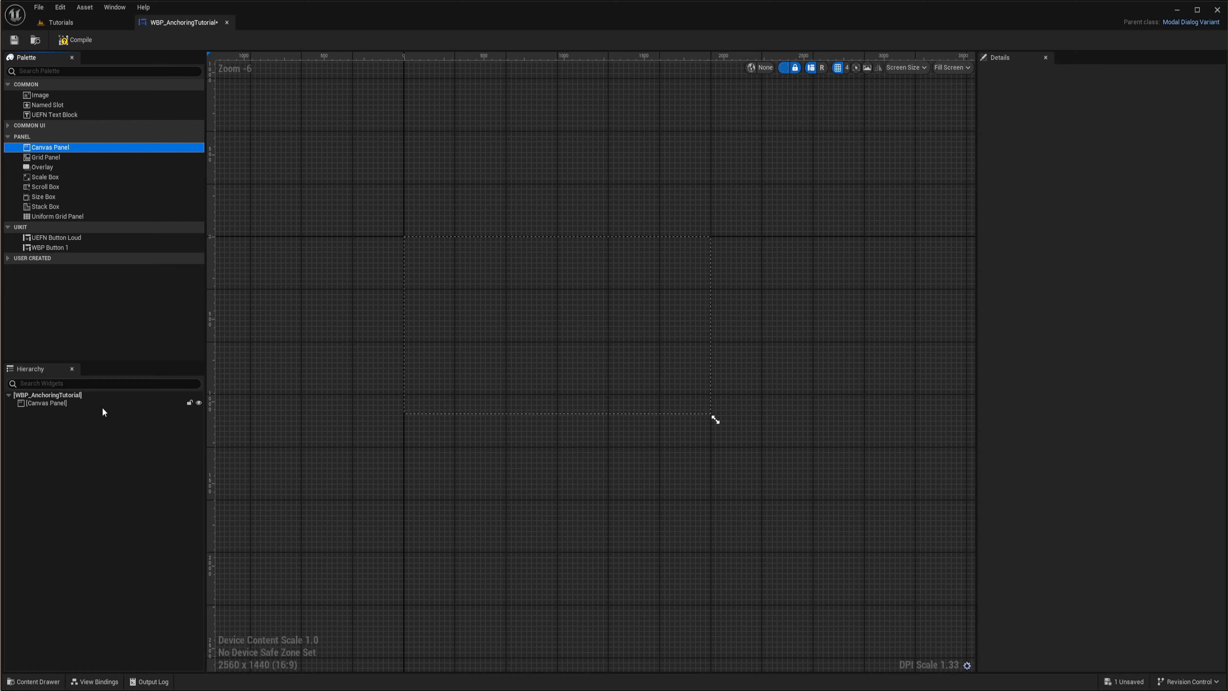
scroll(555, 294, up, 2)
scroll(504, 307, up, 1)
scroll(590, 337, down, 1)
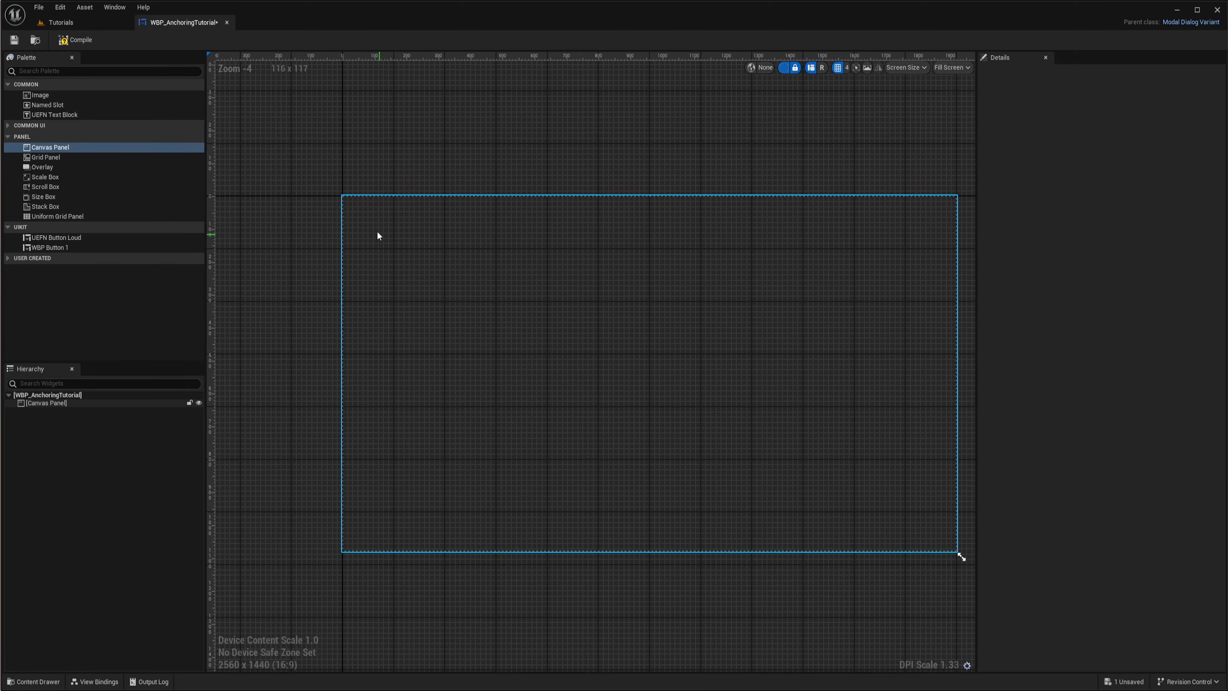
- Select the canvas panel and resize the preview screen, trying 2048 x 1536 (4:3) and settling on 1920 x 1080 (16:9)
click(46, 404)
scroll(532, 366, down, 2)
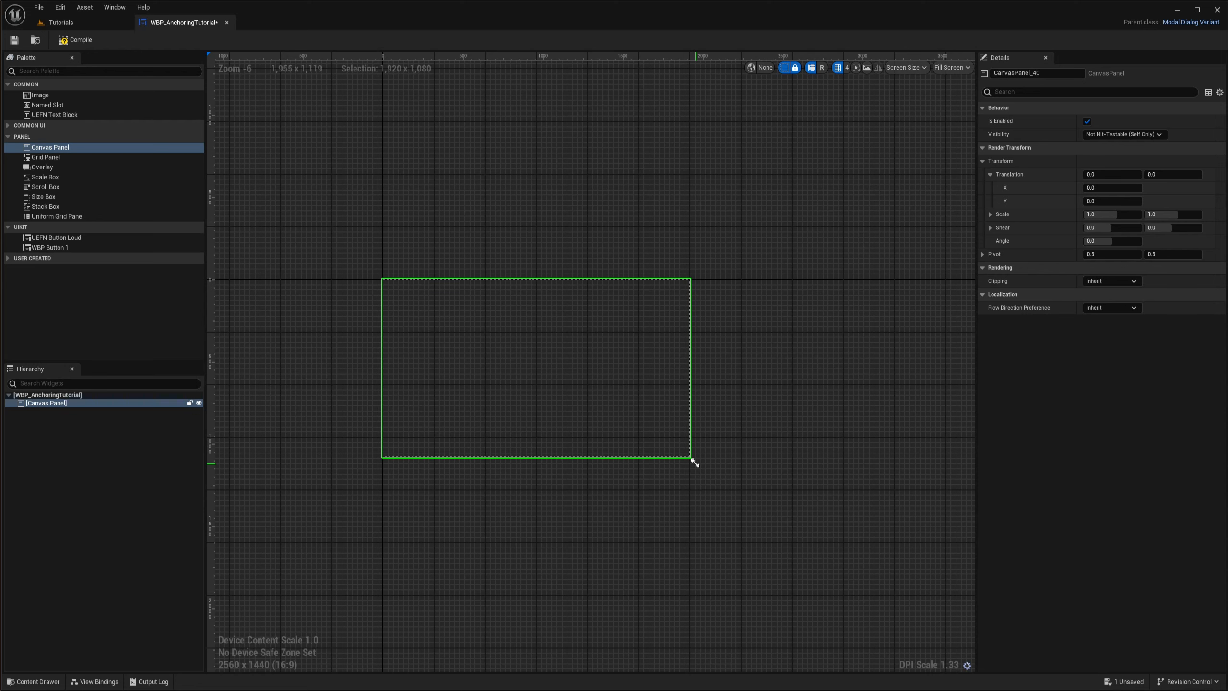
scroll(753, 464, down, 1)
right_drag(753, 464, 670, 381)
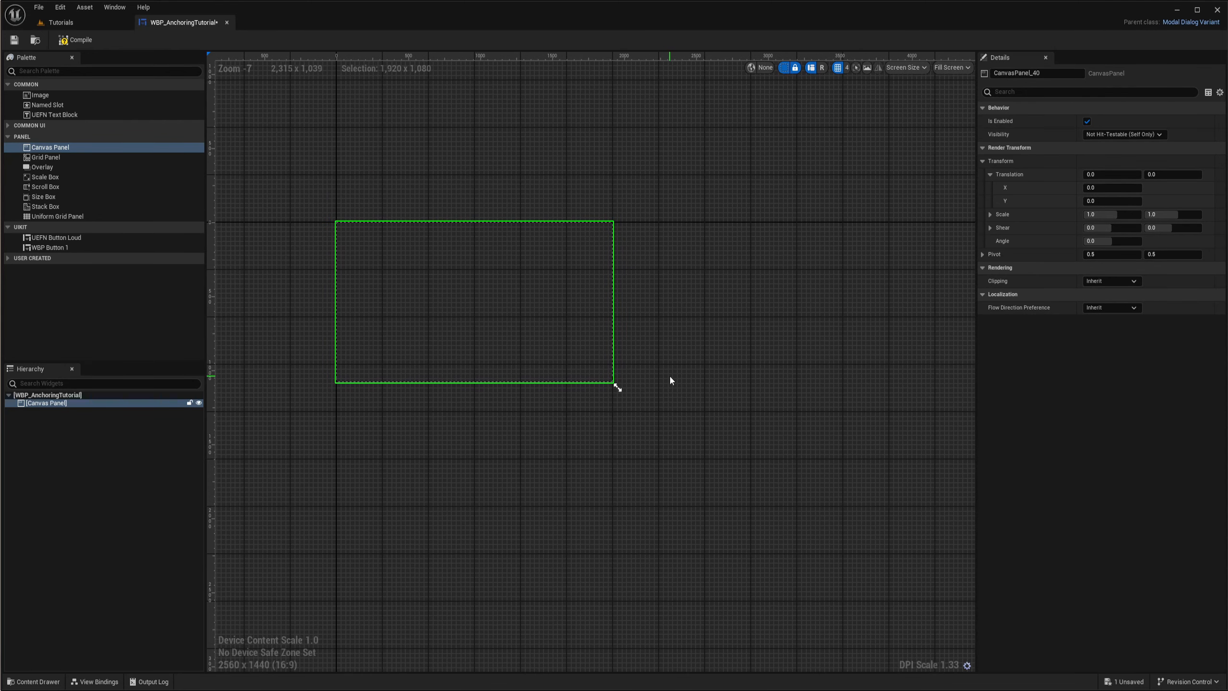
drag(614, 383, 559, 388)
scroll(440, 322, up, 4)
right_drag(440, 320, 549, 360)
scroll(544, 368, down, 1)
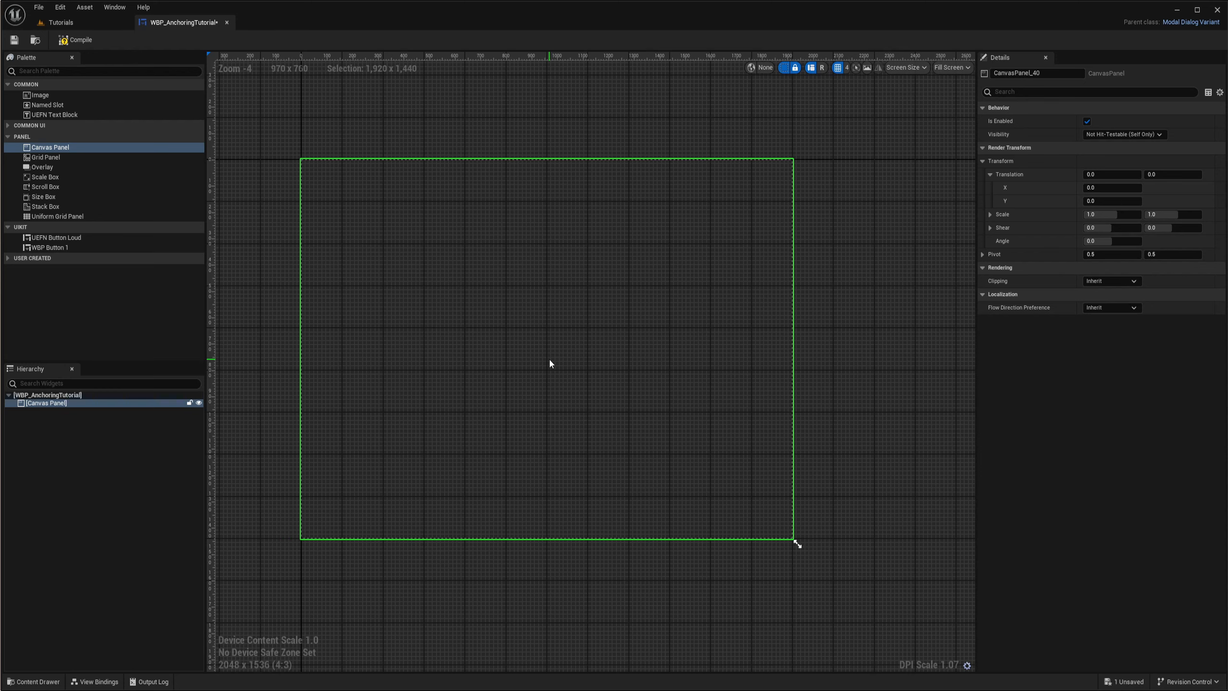
scroll(550, 361, down, 1)
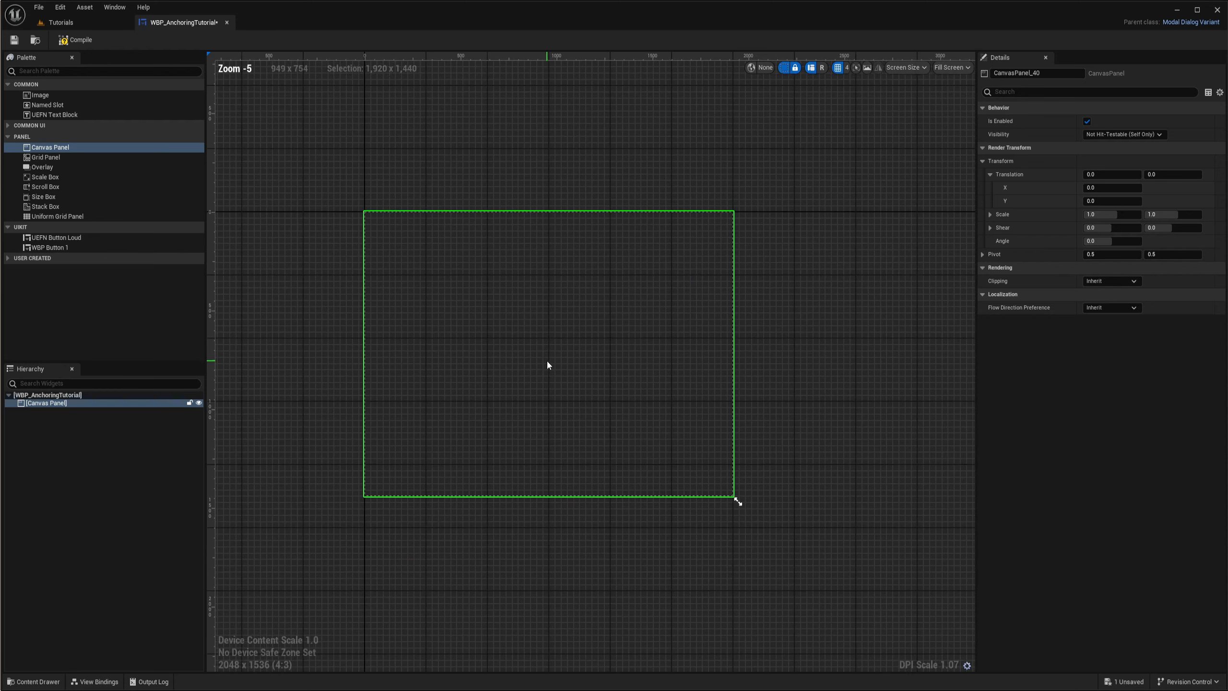
right_drag(554, 365, 559, 368)
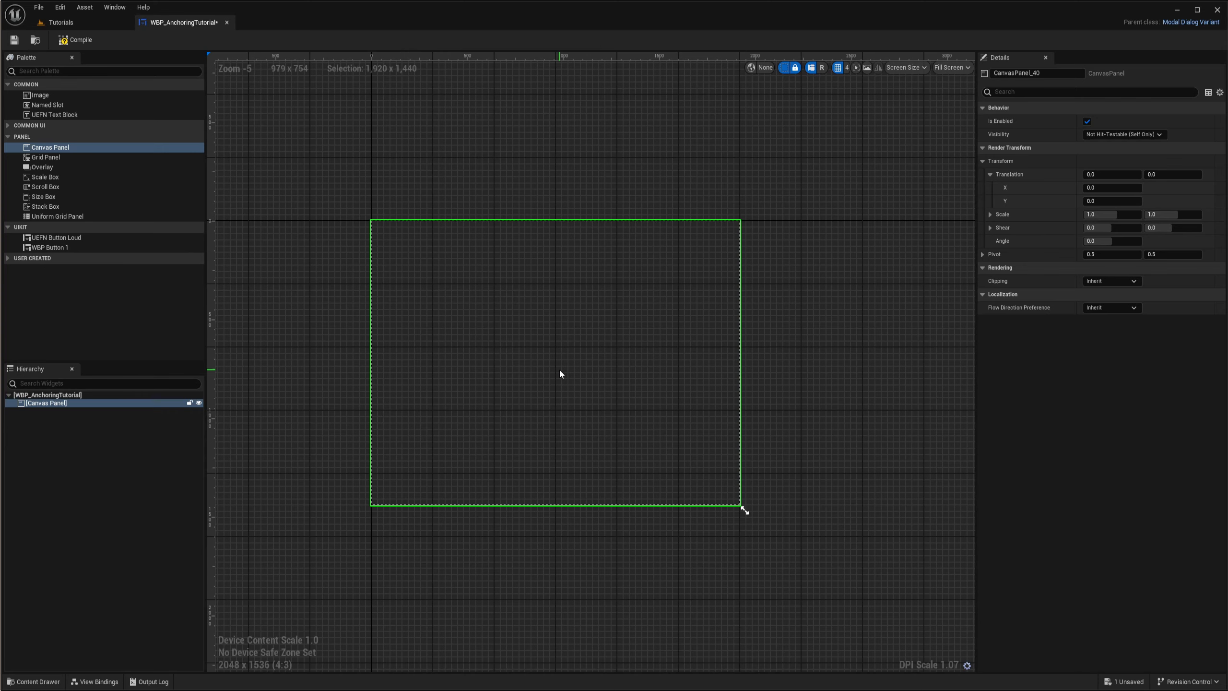
drag(745, 510, 721, 425)
scroll(431, 302, up, 2)
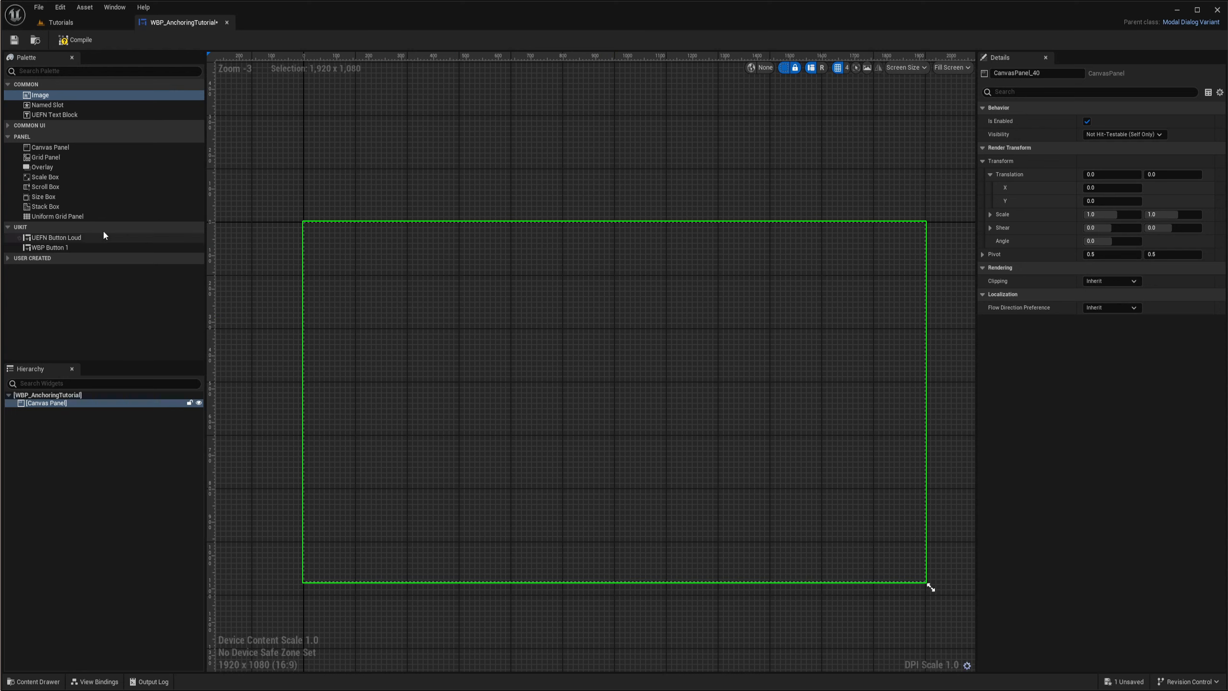
- Add an Image to the canvas panel, with an image size of about 103 x 117 and a slot size of about 201 x 231
drag(37, 99, 58, 411)
click(47, 413)
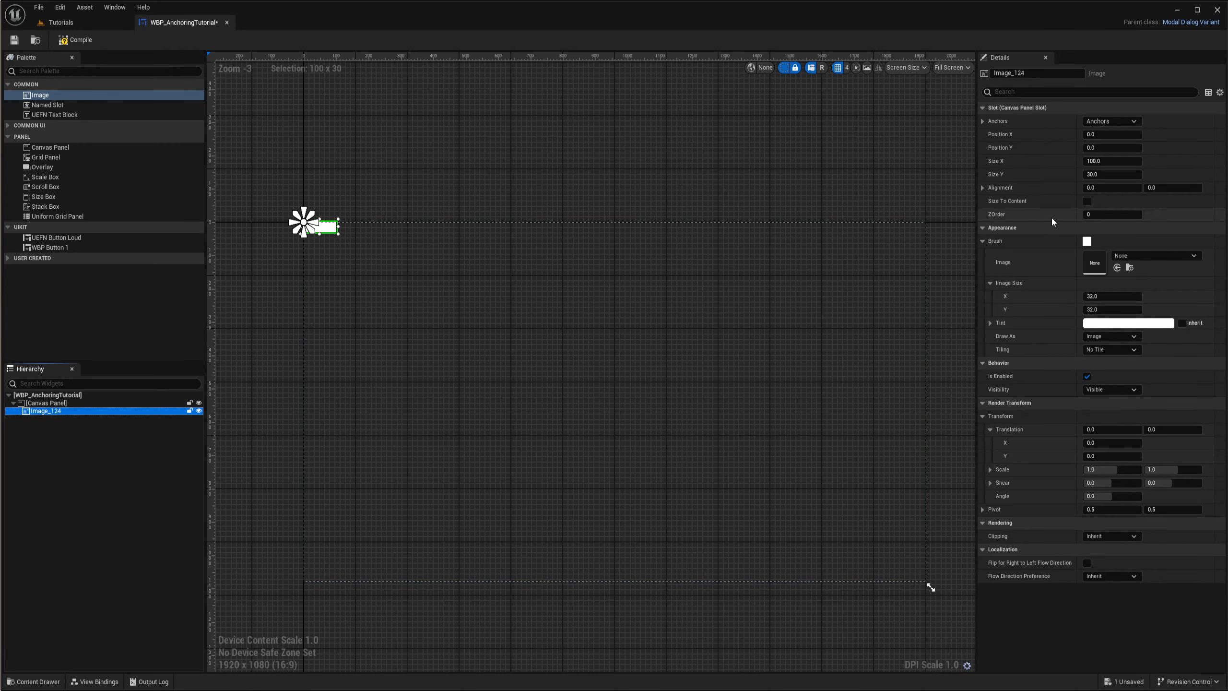
drag(1090, 297, 1114, 306)
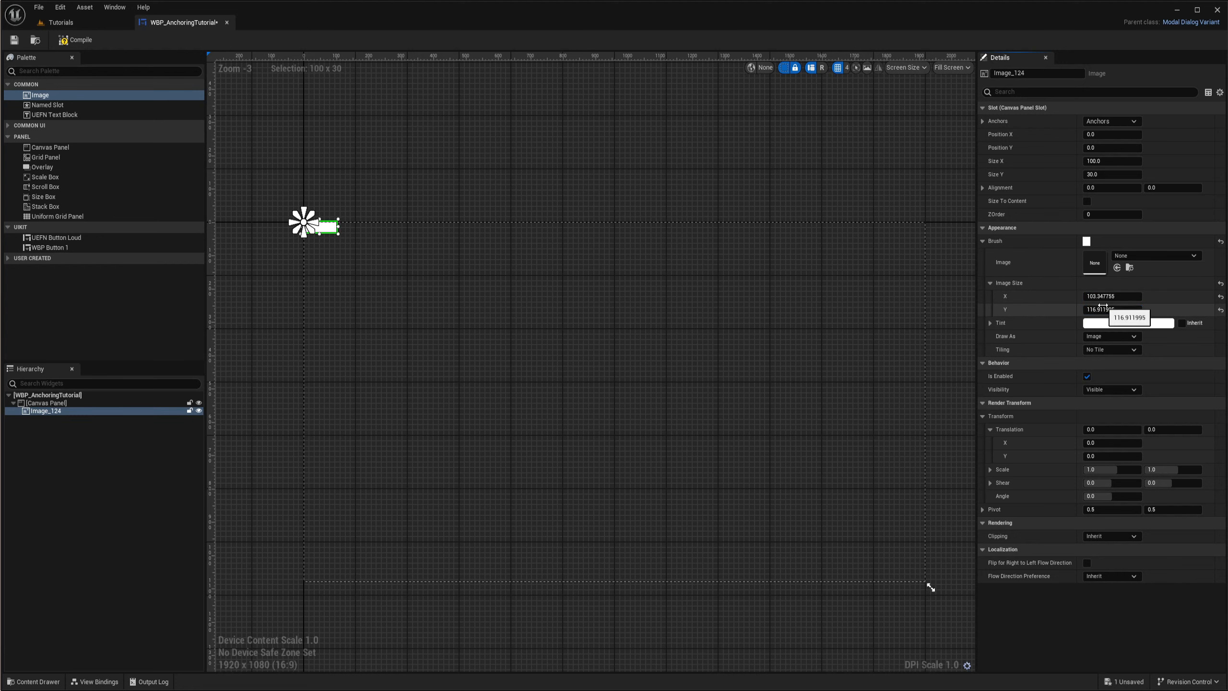
right_drag(722, 300, 750, 300)
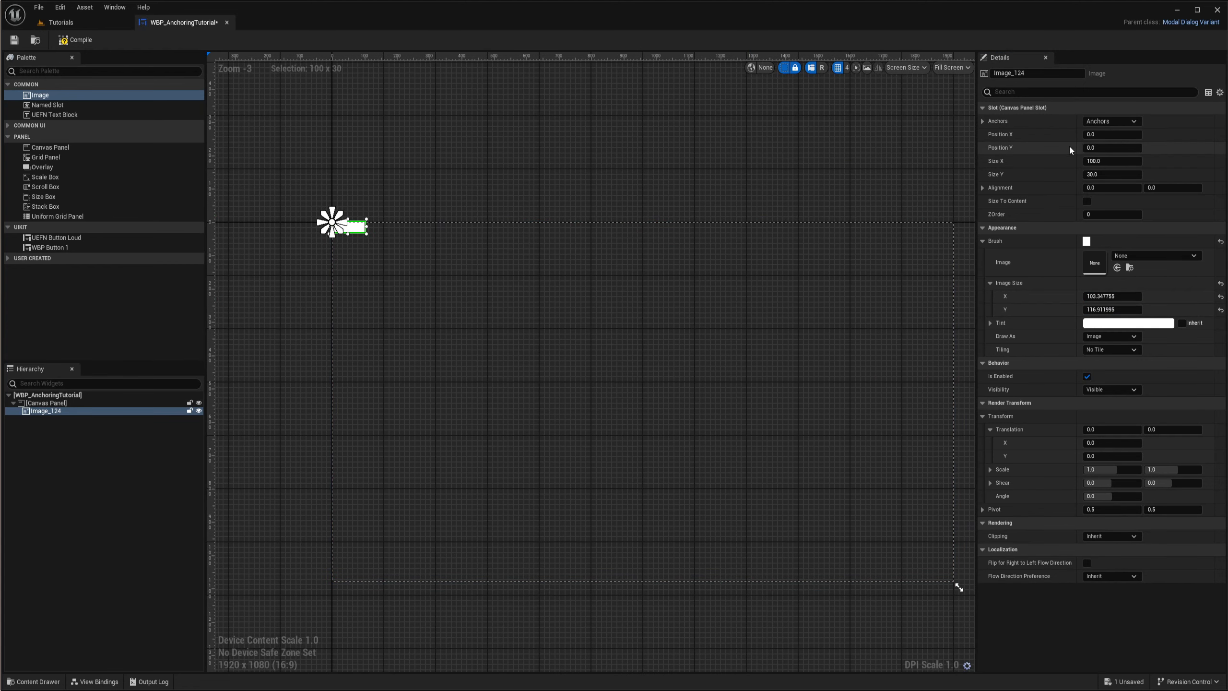
drag(1094, 174, 1126, 157)
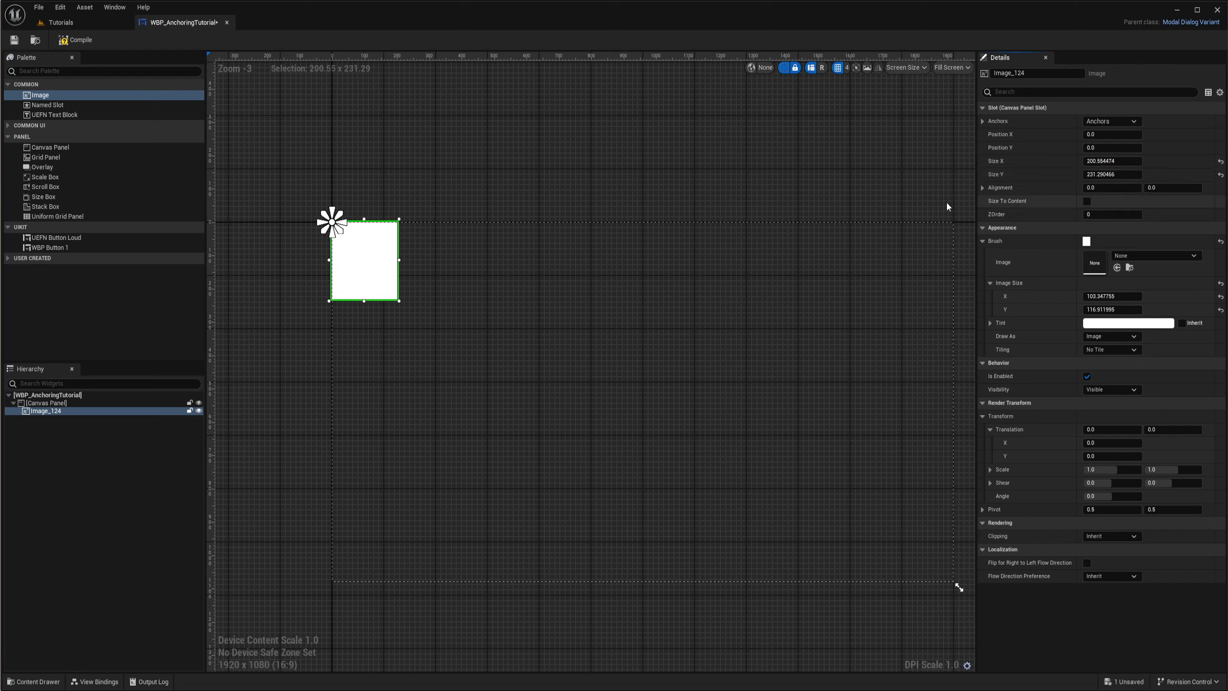
- Examine the image's anchor at the canvas origin, its relation to the parent canvas panel, and the available anchor presets
scroll(272, 220, up, 3)
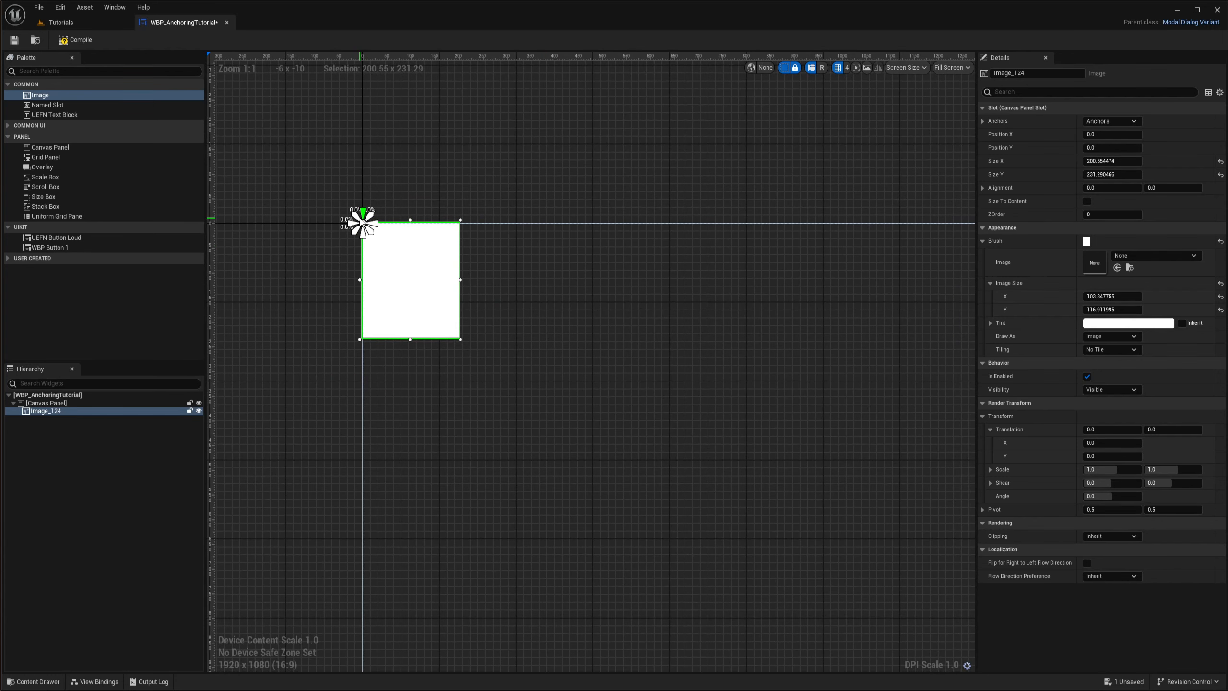
right_drag(363, 224, 330, 196)
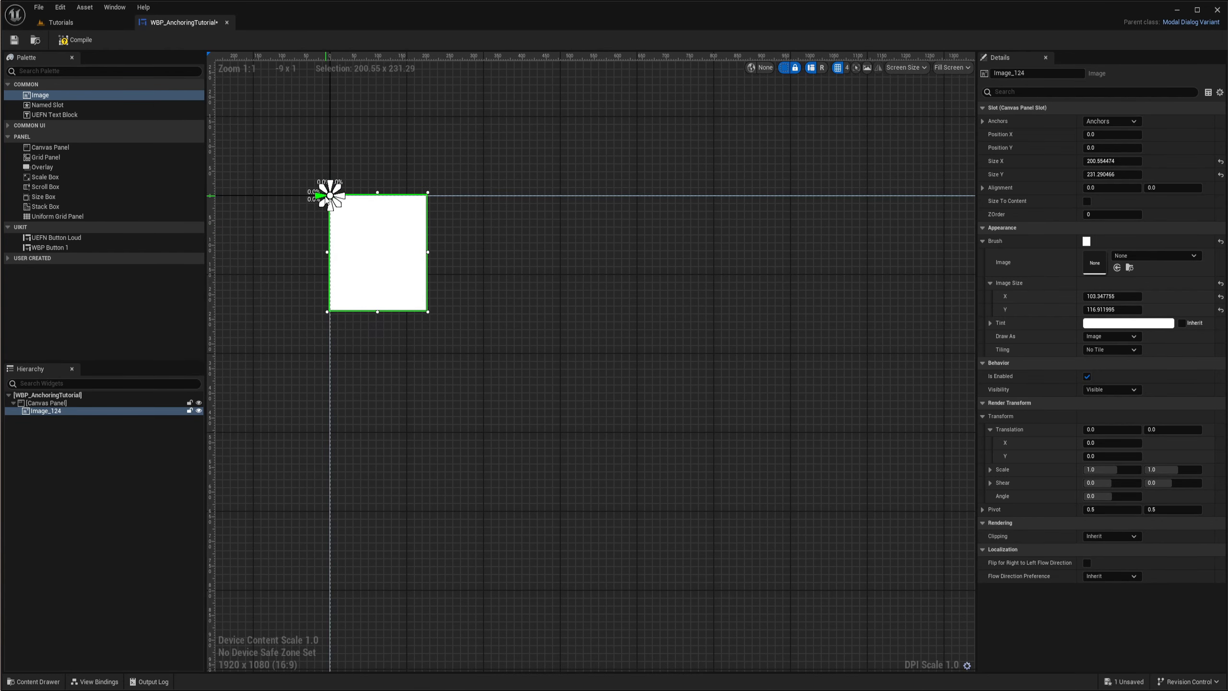
scroll(330, 203, down, 3)
scroll(333, 203, up, 2)
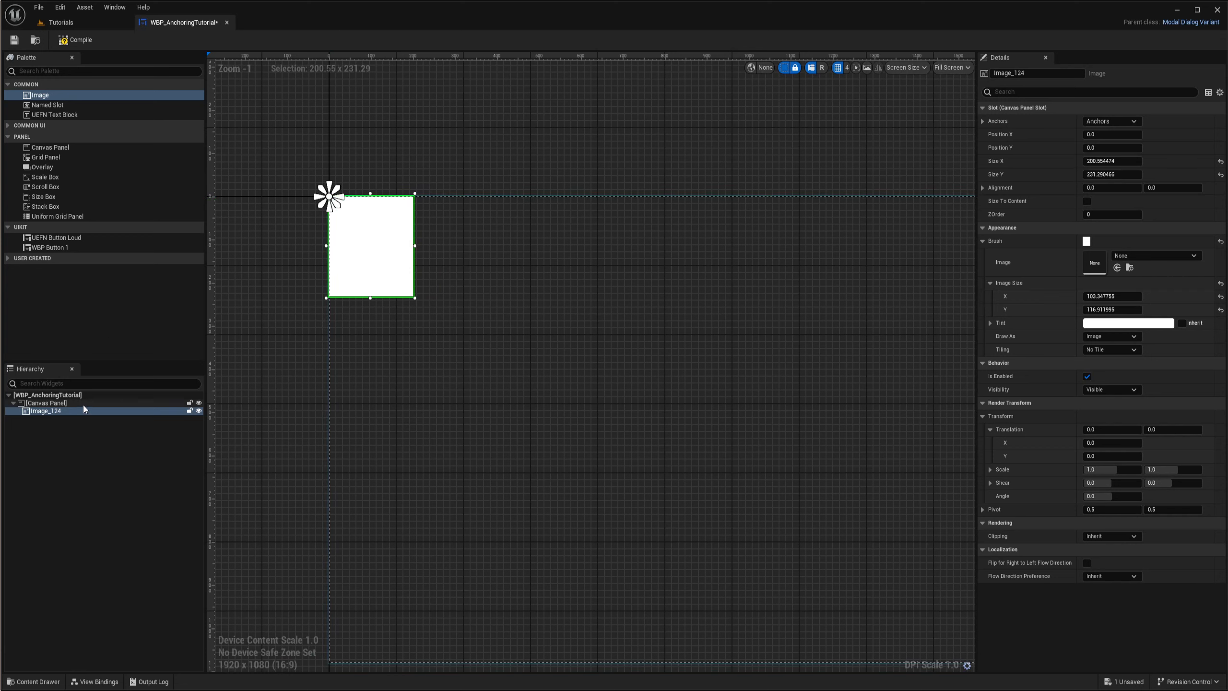
click(69, 404)
click(60, 411)
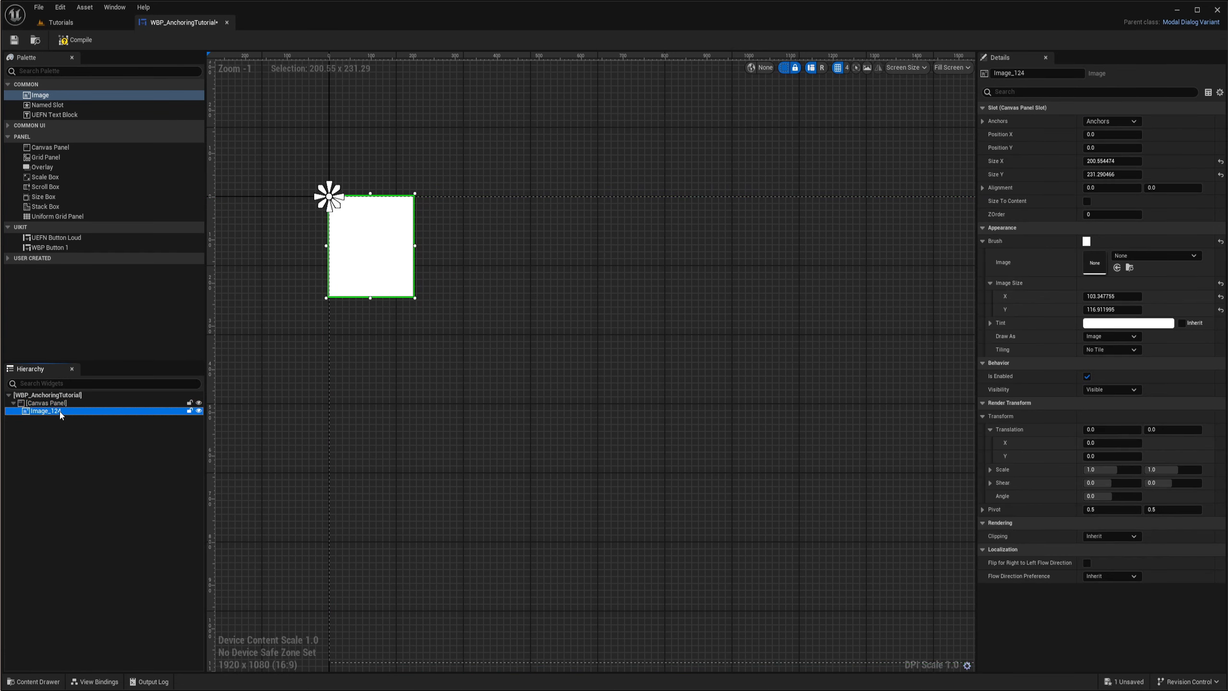
click(58, 403)
click(55, 412)
click(53, 403)
click(55, 410)
right_drag(291, 299, 332, 321)
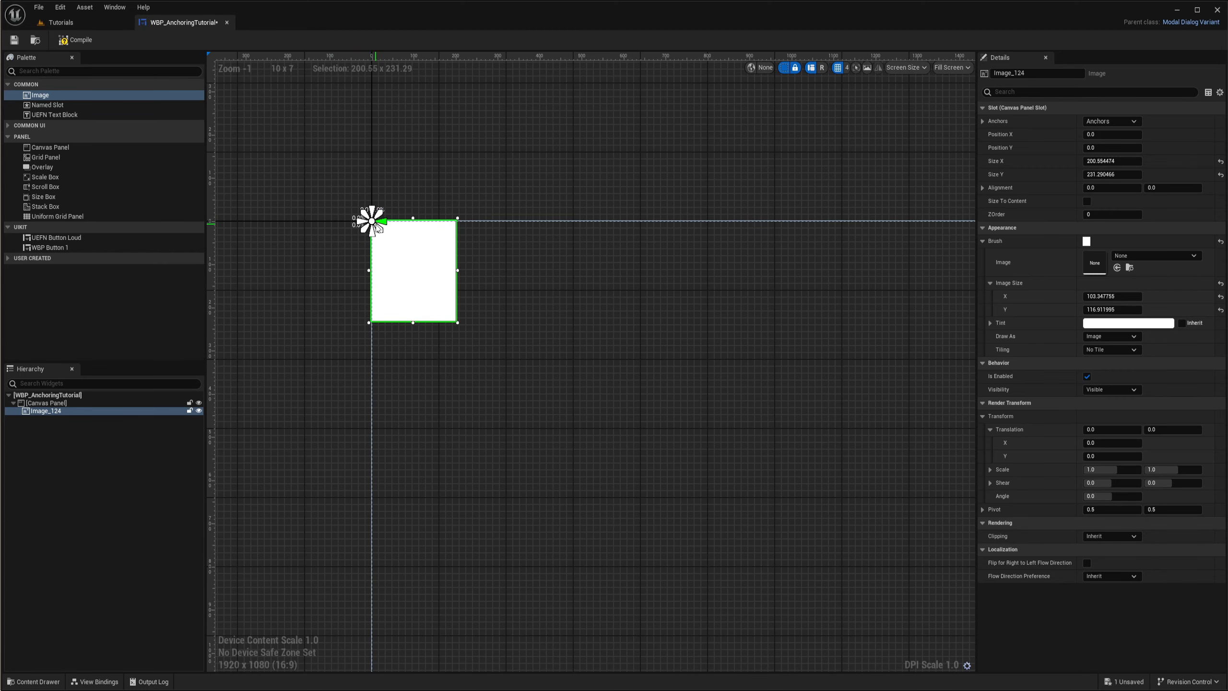
click(1102, 123)
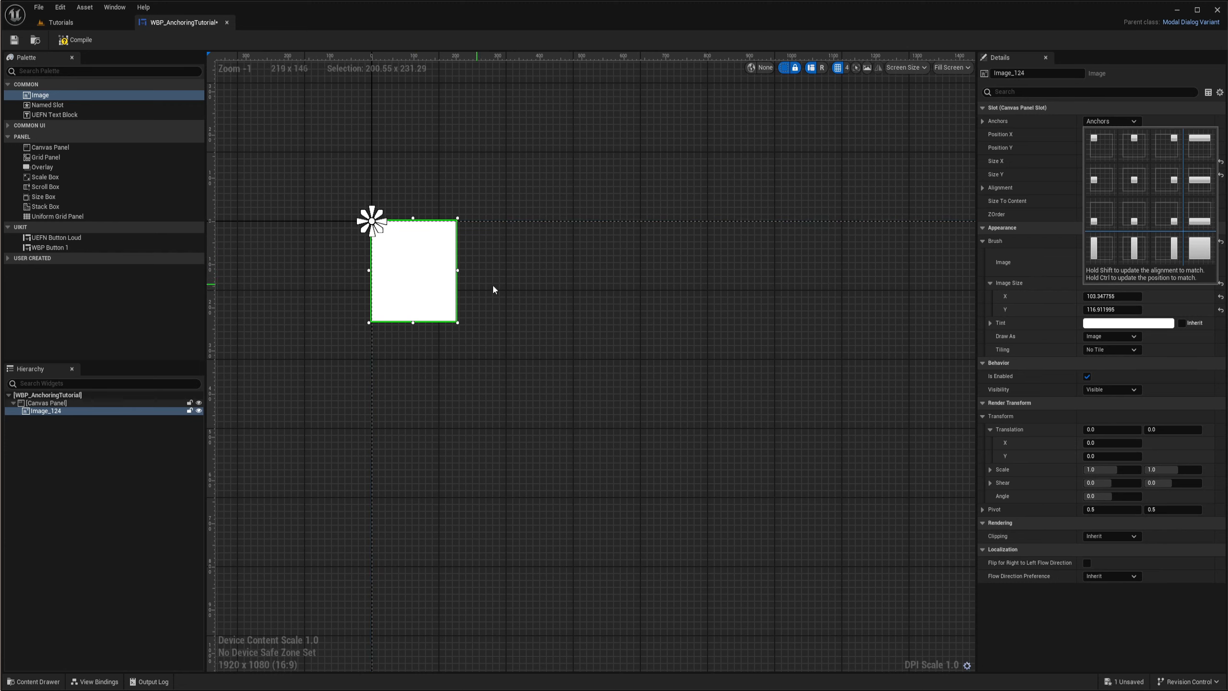
- Stretch the image horizontally on the canvas to a width of about 955
right_drag(493, 288, 473, 286)
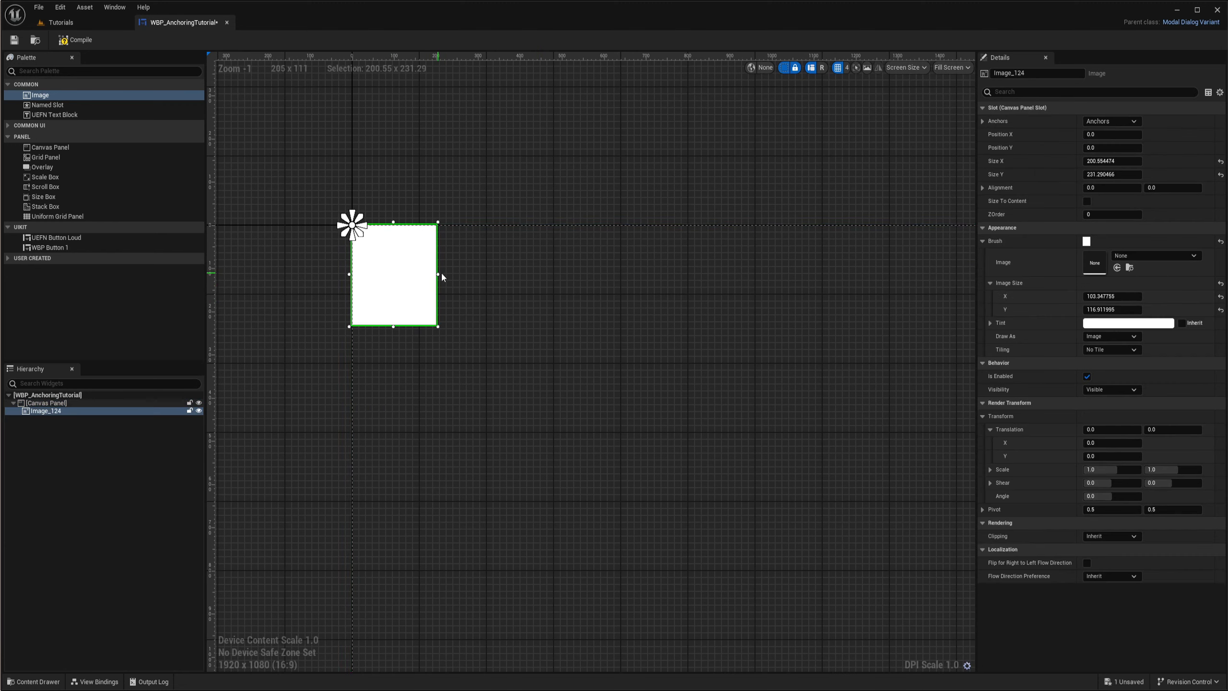
drag(437, 275, 765, 275)
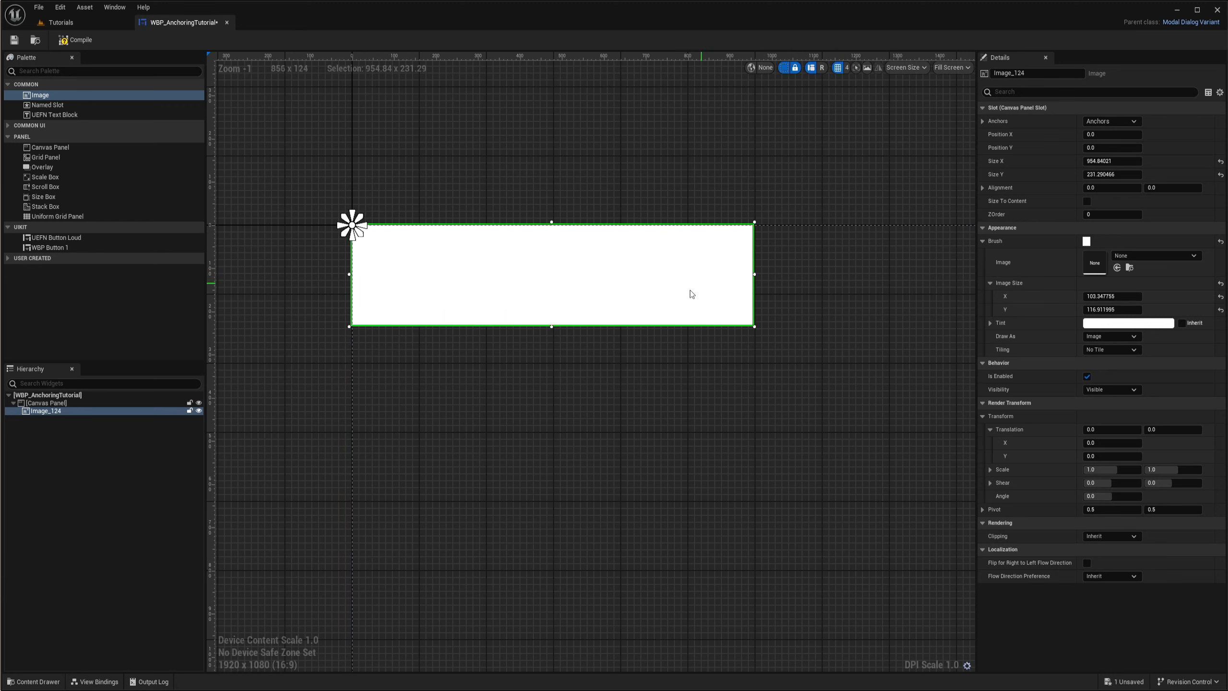
right_drag(647, 357, 639, 377)
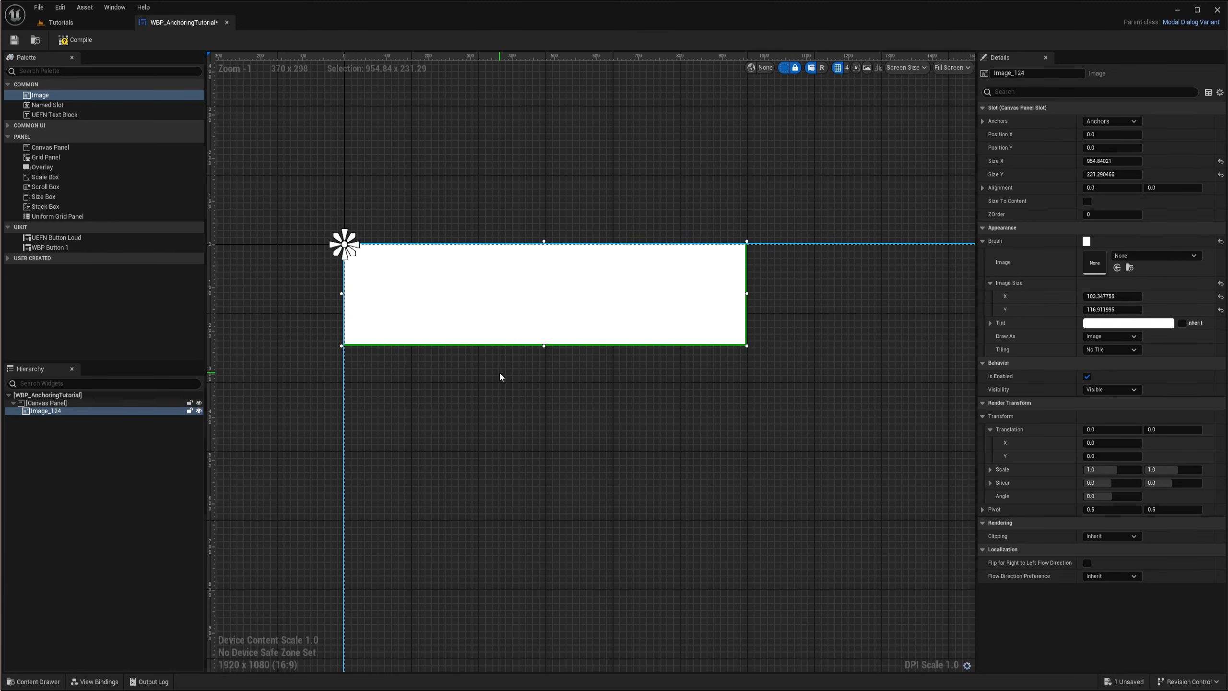
- Anchor the image to the centre of the canvas panel
click(1107, 121)
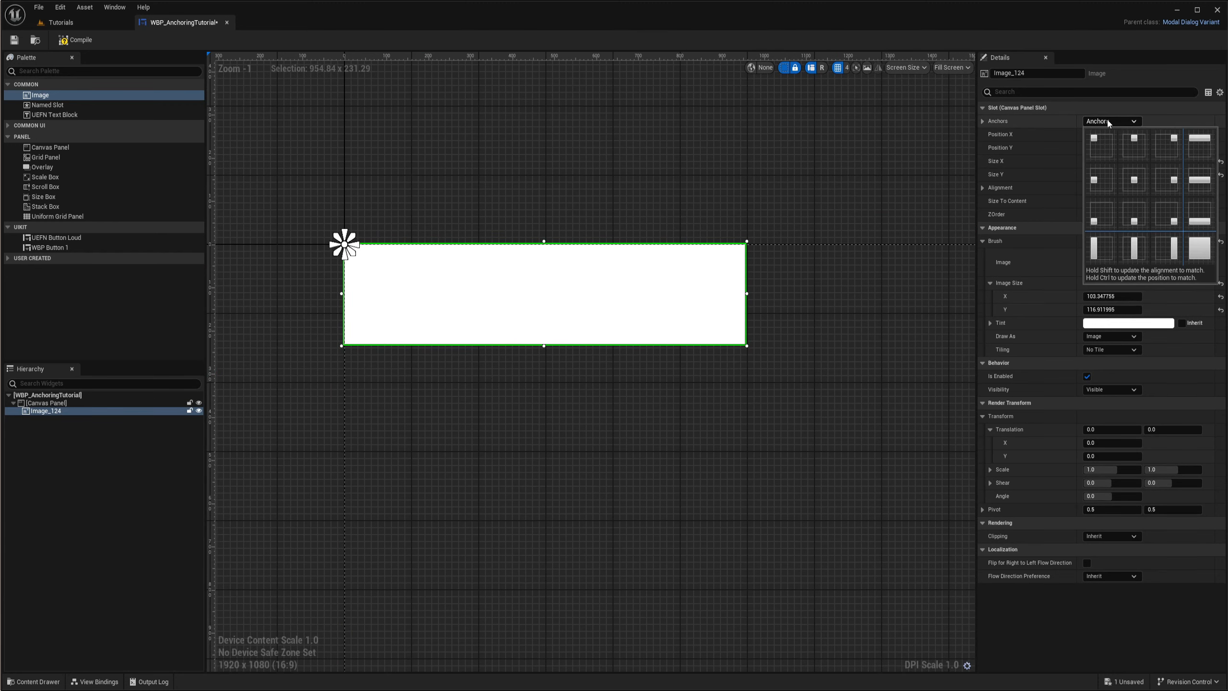
click(1135, 183)
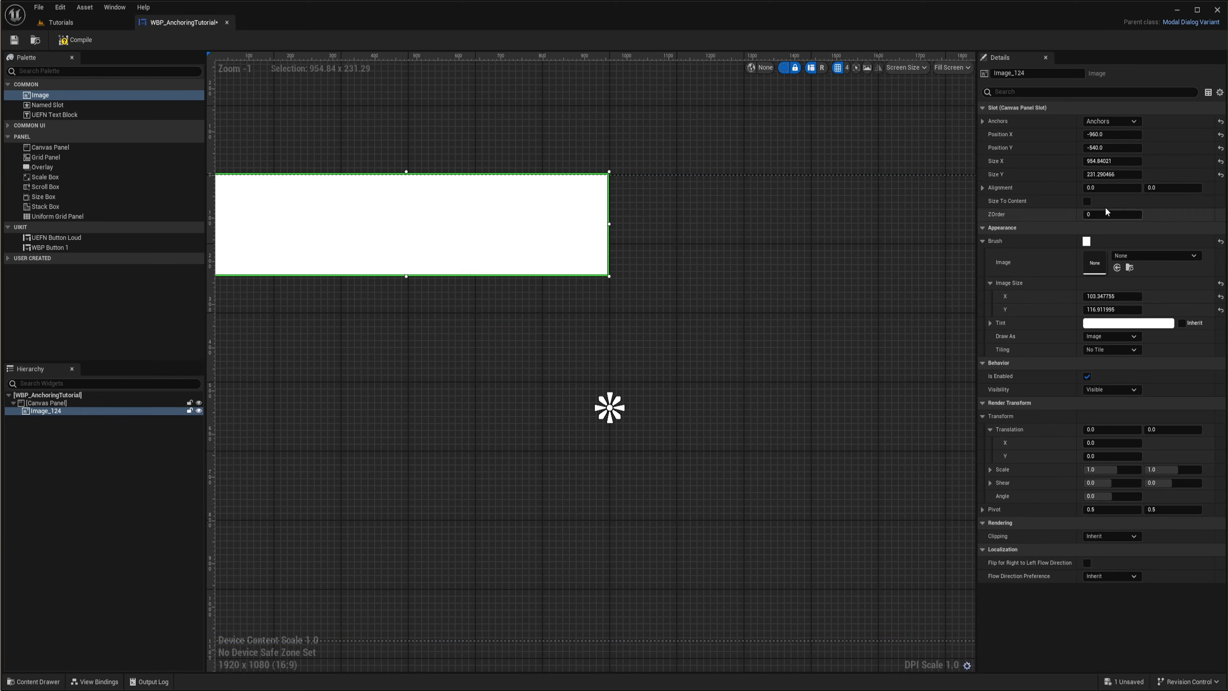
- Set the image's Position X and Position Y to 0
right_drag(654, 348, 607, 341)
scroll(696, 326, down, 2)
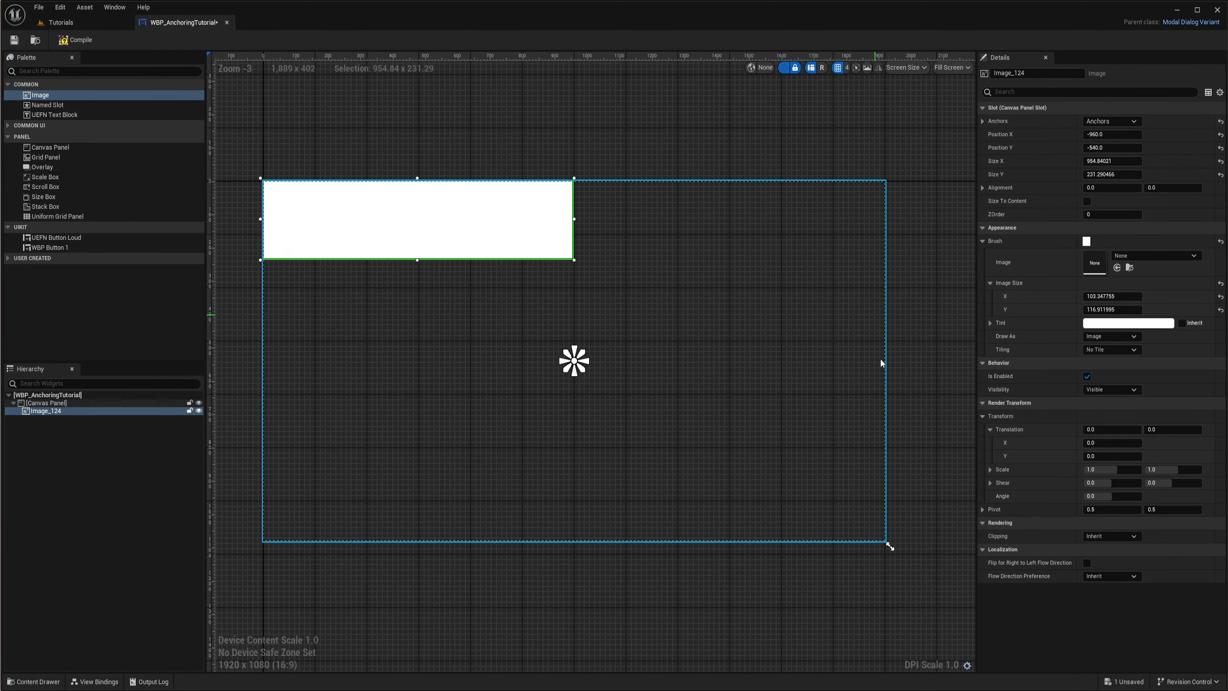
right_drag(586, 328, 639, 358)
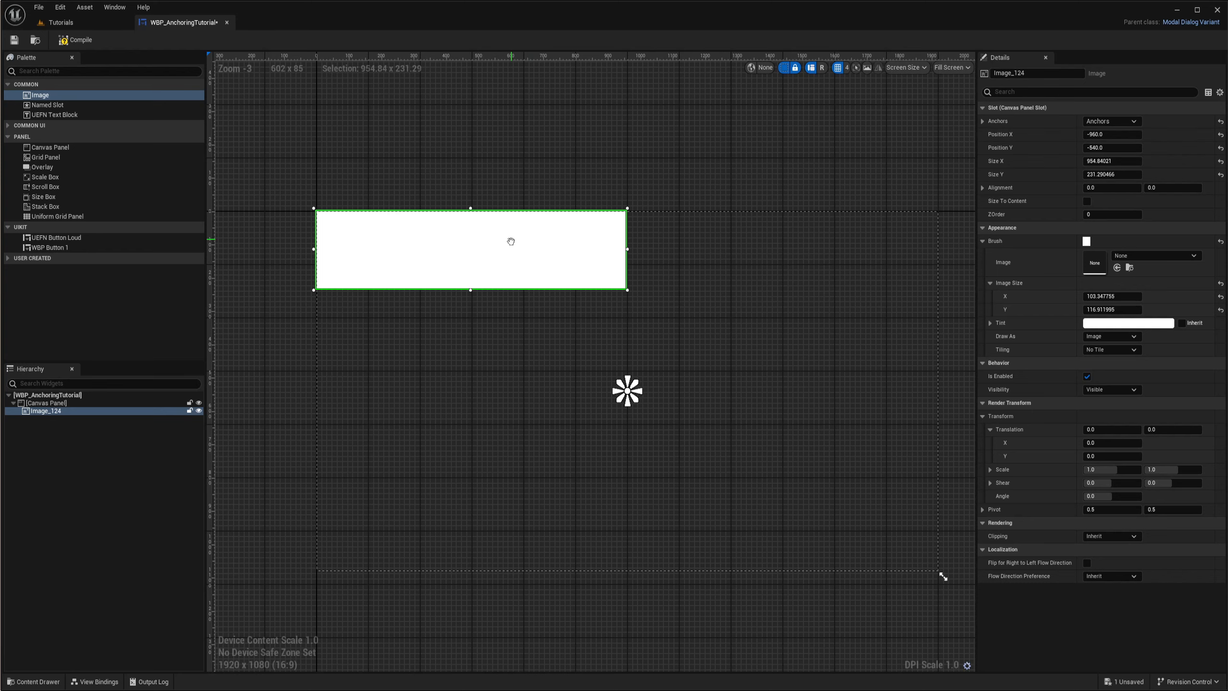
right_drag(511, 241, 512, 265)
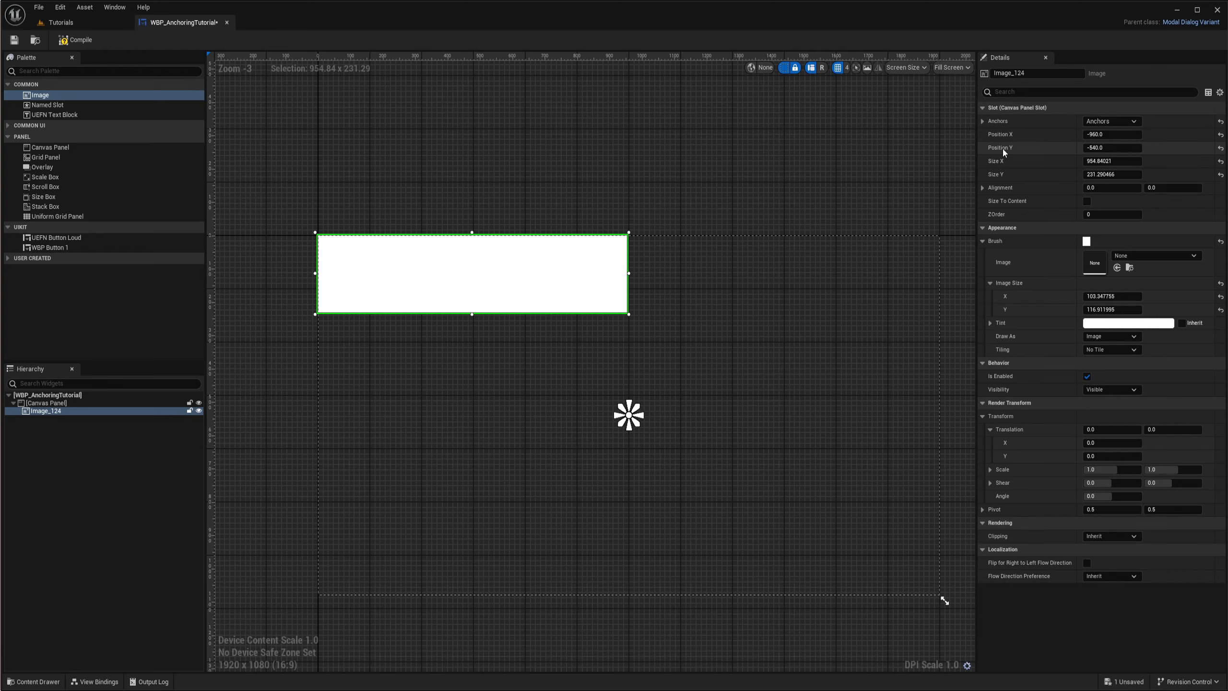
right_drag(723, 328, 692, 303)
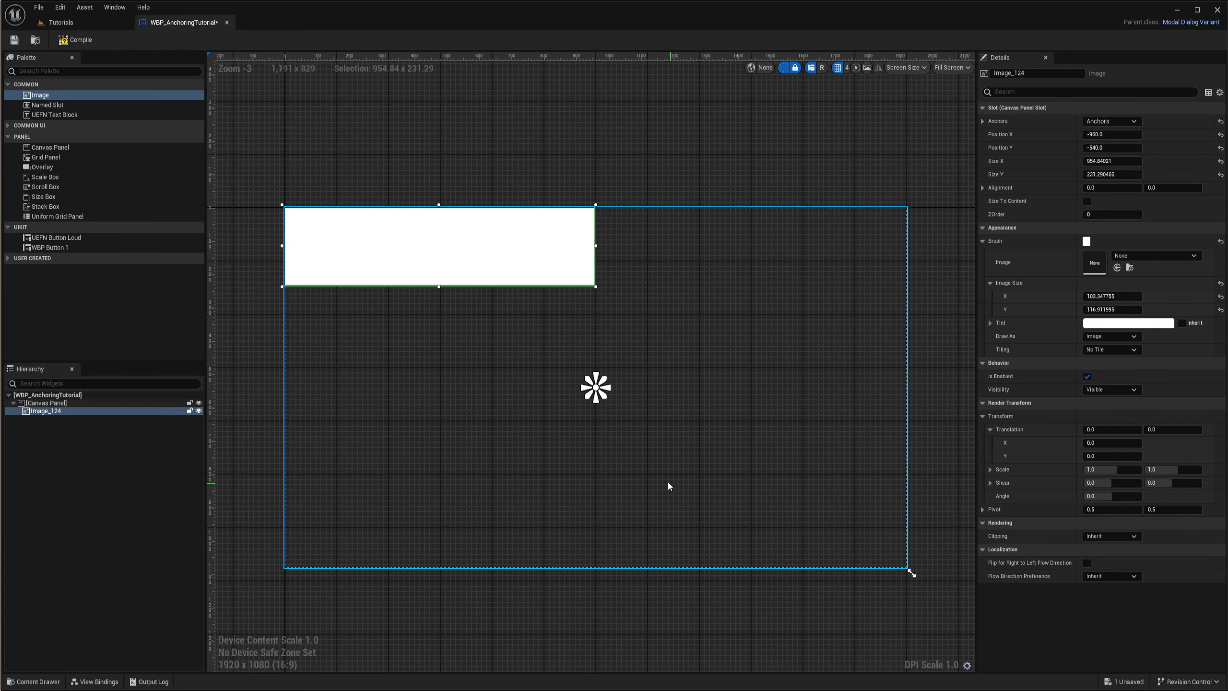
click(1111, 135)
text(0)
key(Return)
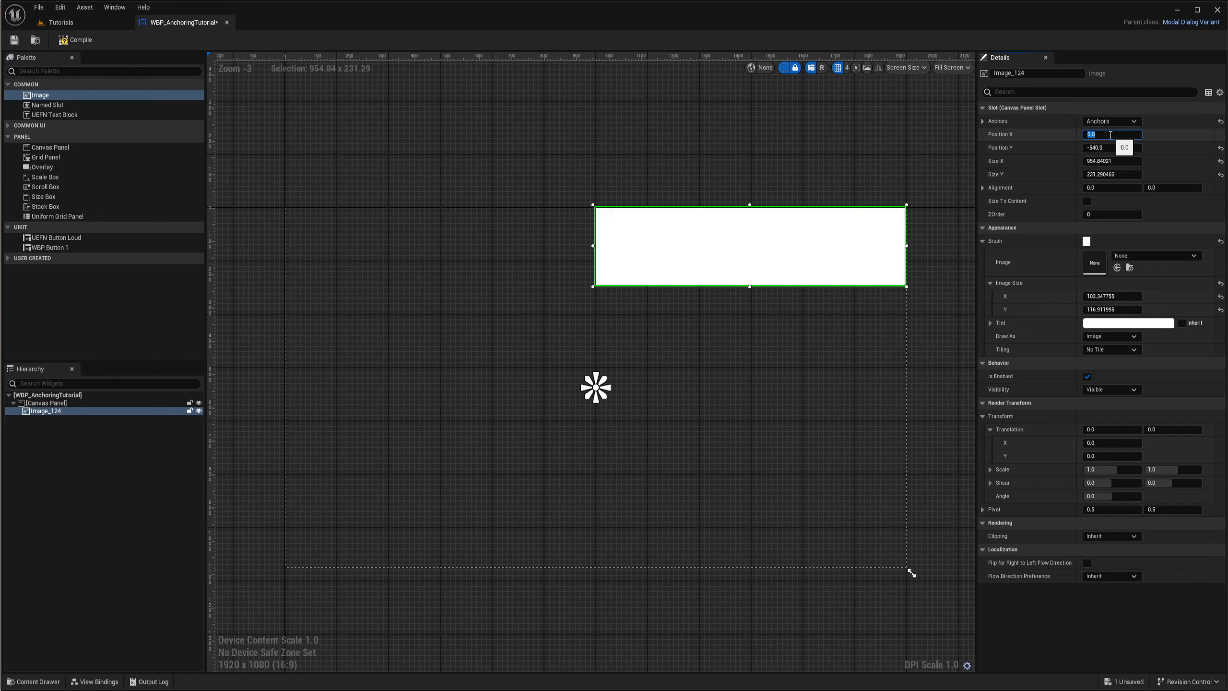
click(1108, 148)
text(0)
key(Return)
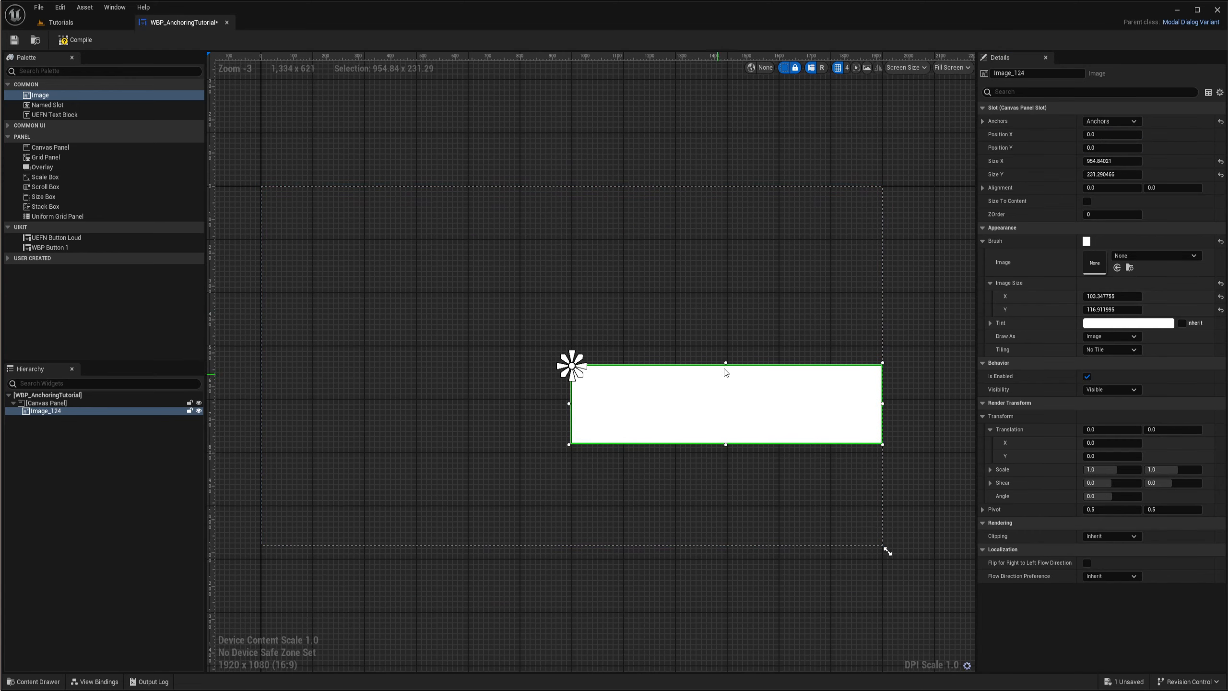
- Examine how the image's top-left corner sits on the centre anchor, comparing it with the canvas panel's origin corner
scroll(573, 376, up, 7)
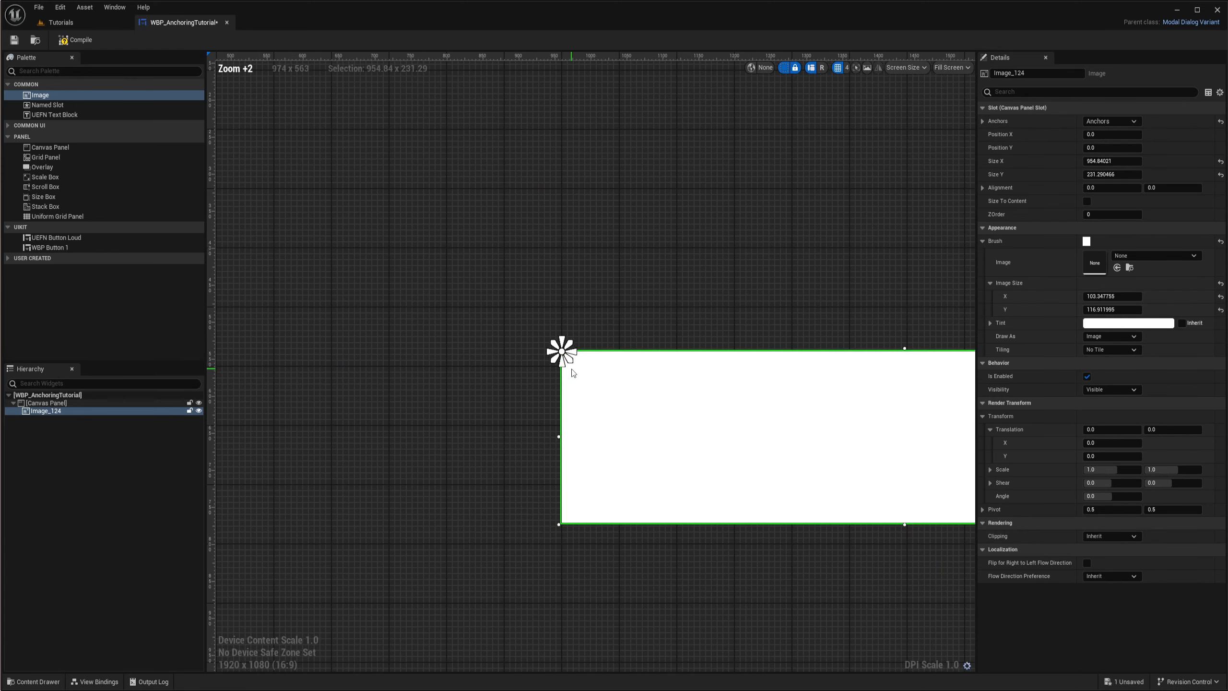
scroll(572, 373, down, 8)
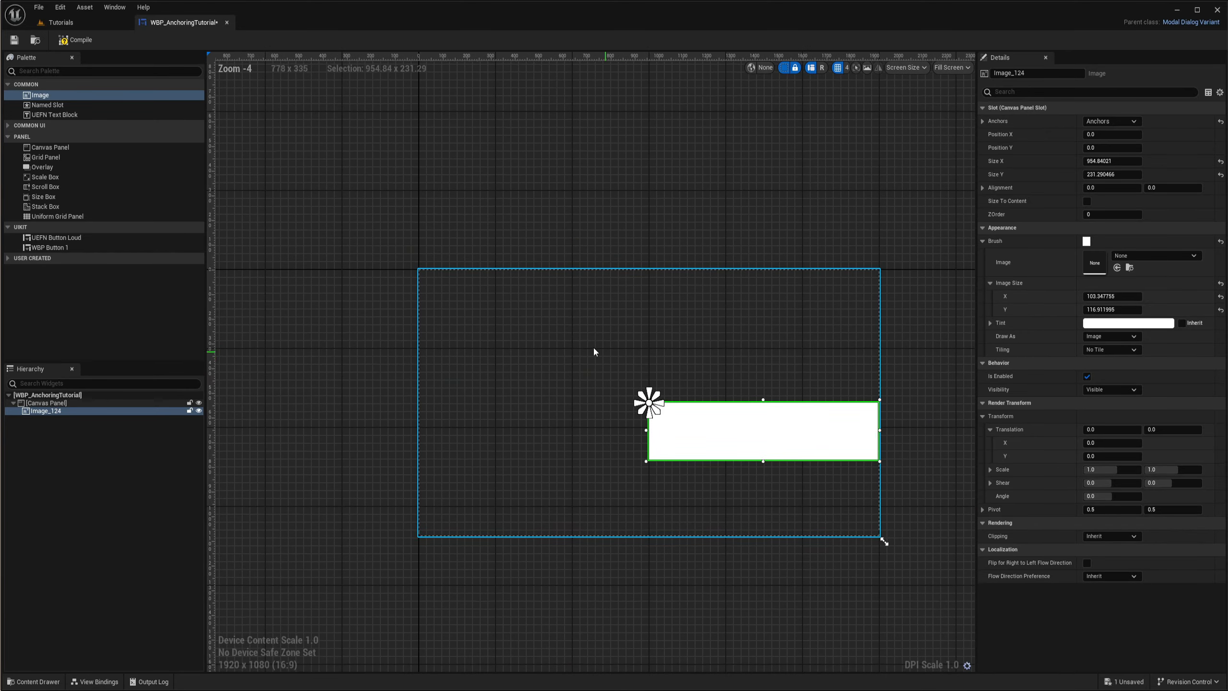
scroll(424, 277, up, 2)
scroll(424, 276, up, 5)
scroll(484, 290, down, 4)
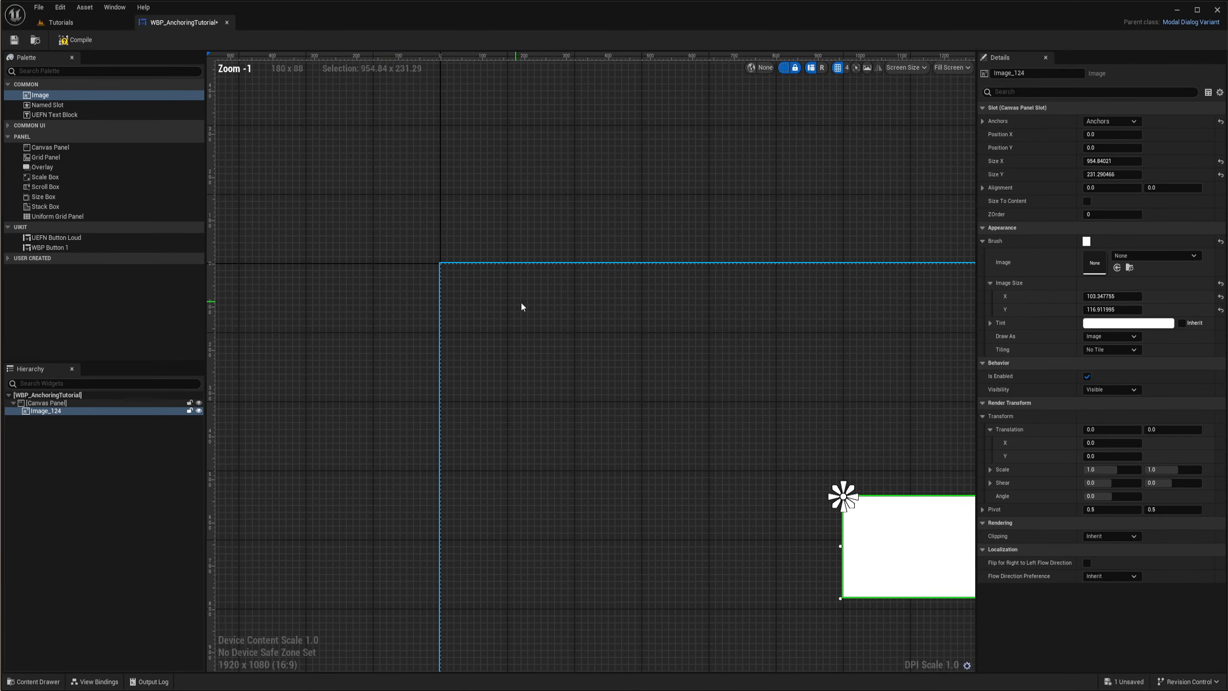
right_drag(542, 311, 423, 273)
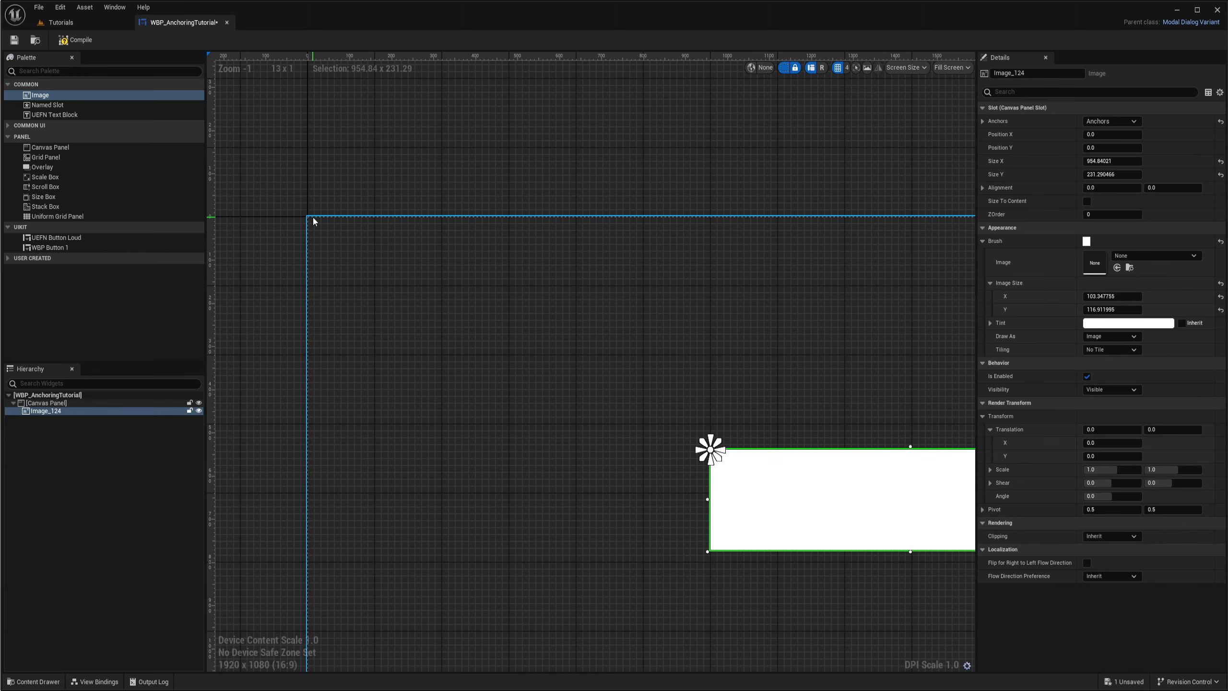
scroll(521, 340, down, 2)
right_drag(597, 357, 455, 307)
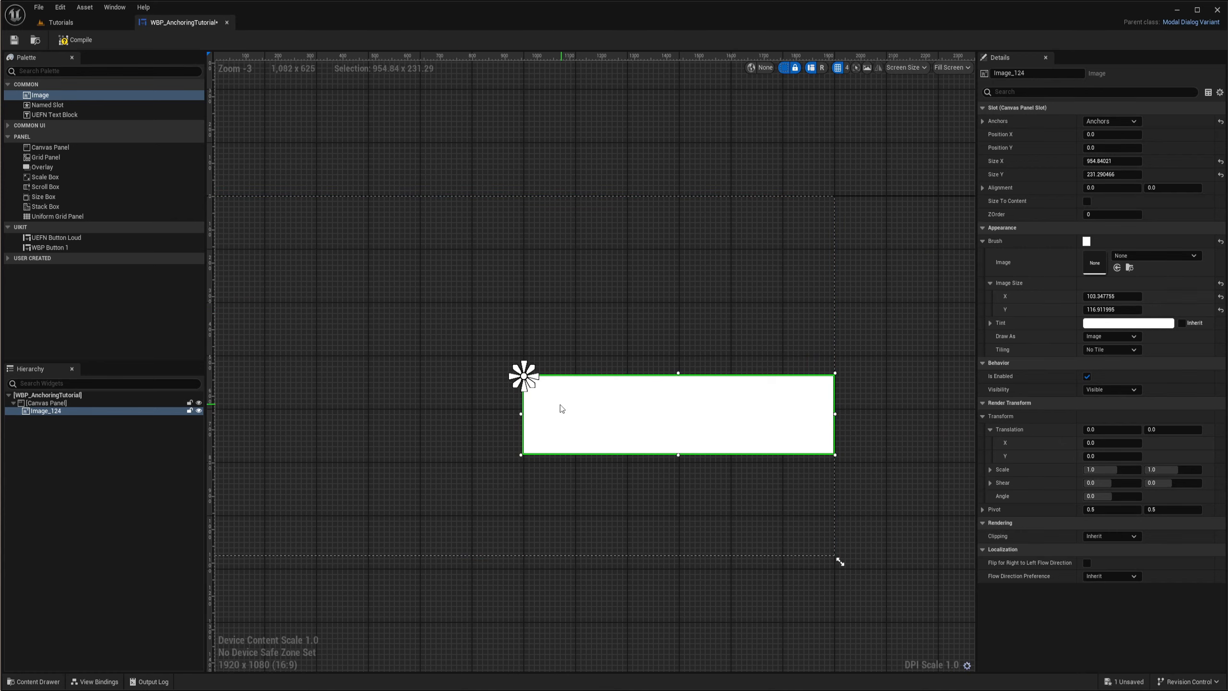
right_drag(566, 409, 658, 407)
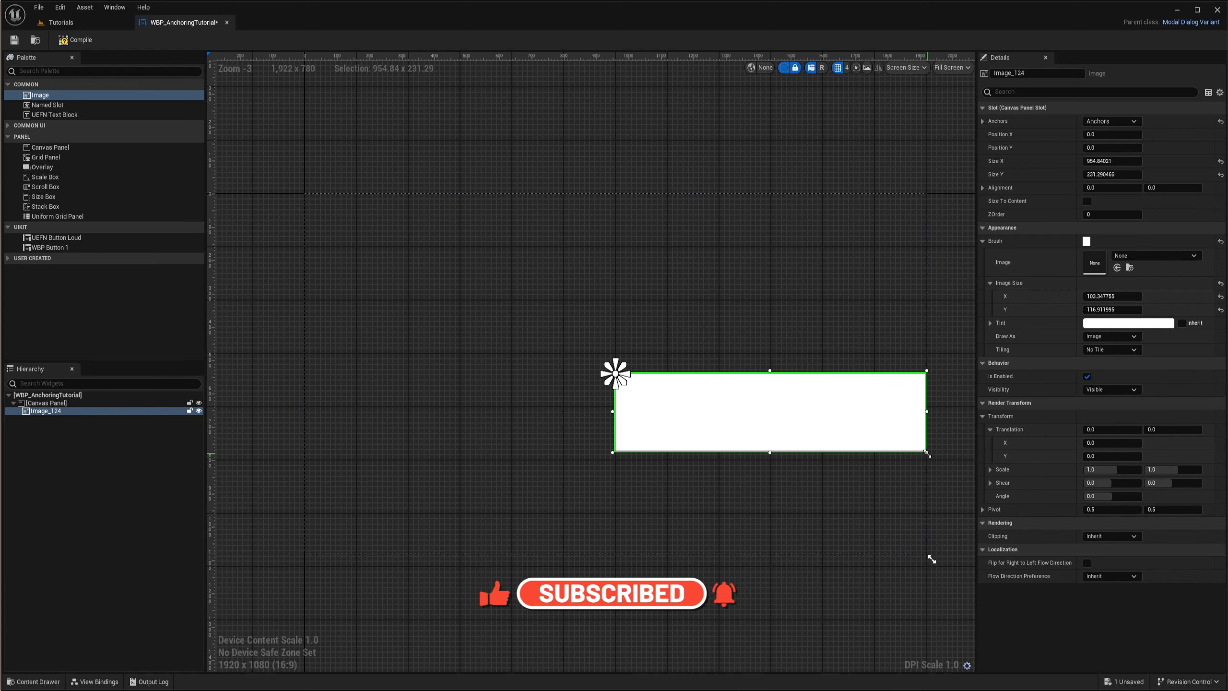
- Set the image's alignment to 0.5 in both X and Y so that its midpoint sits on the anchor
click(1108, 187)
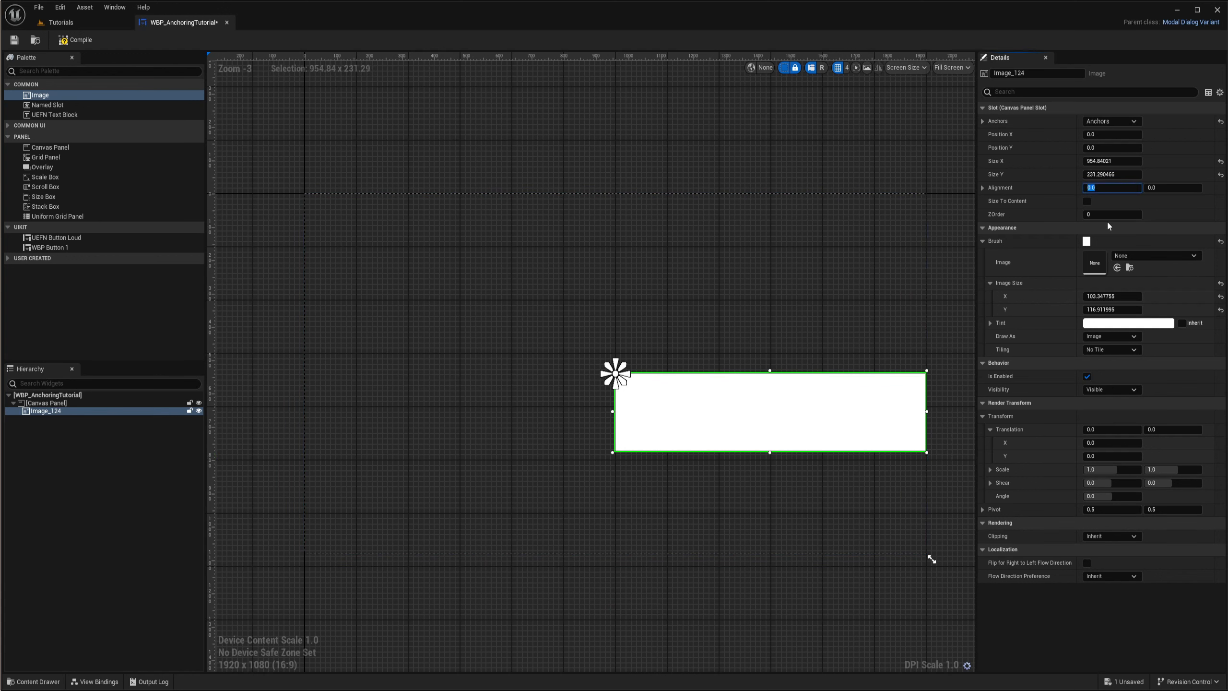
text(.5)
key(Return)
scroll(614, 378, up, 3)
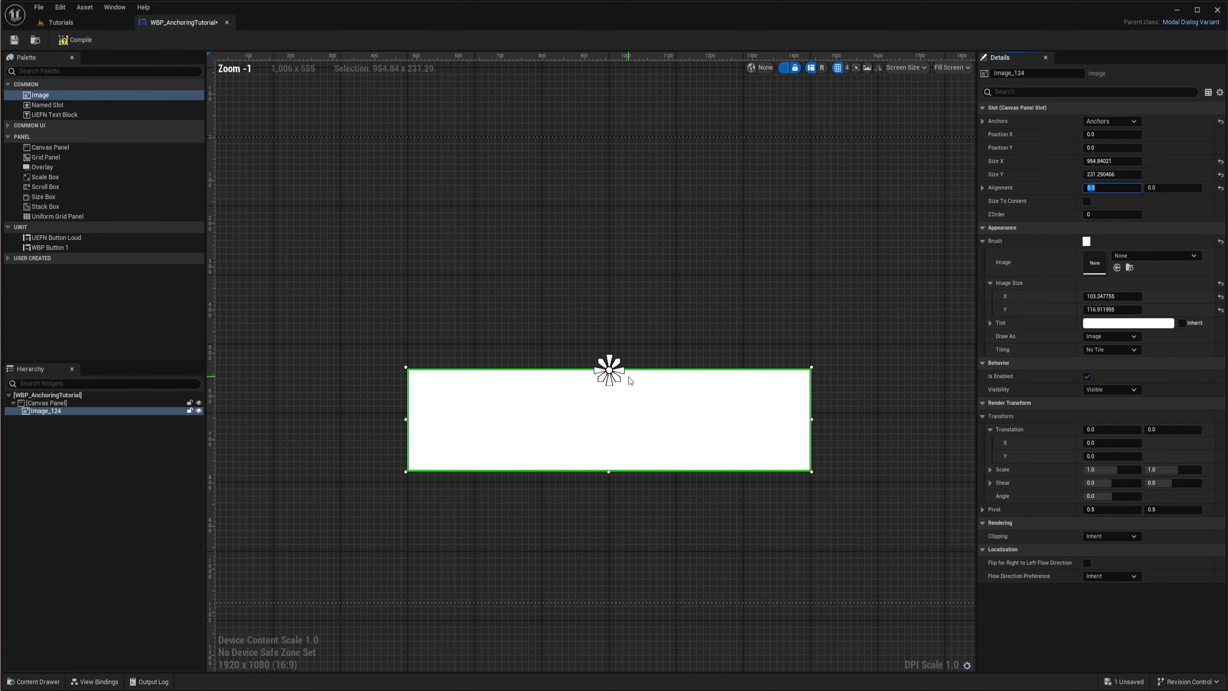
right_drag(676, 332, 752, 310)
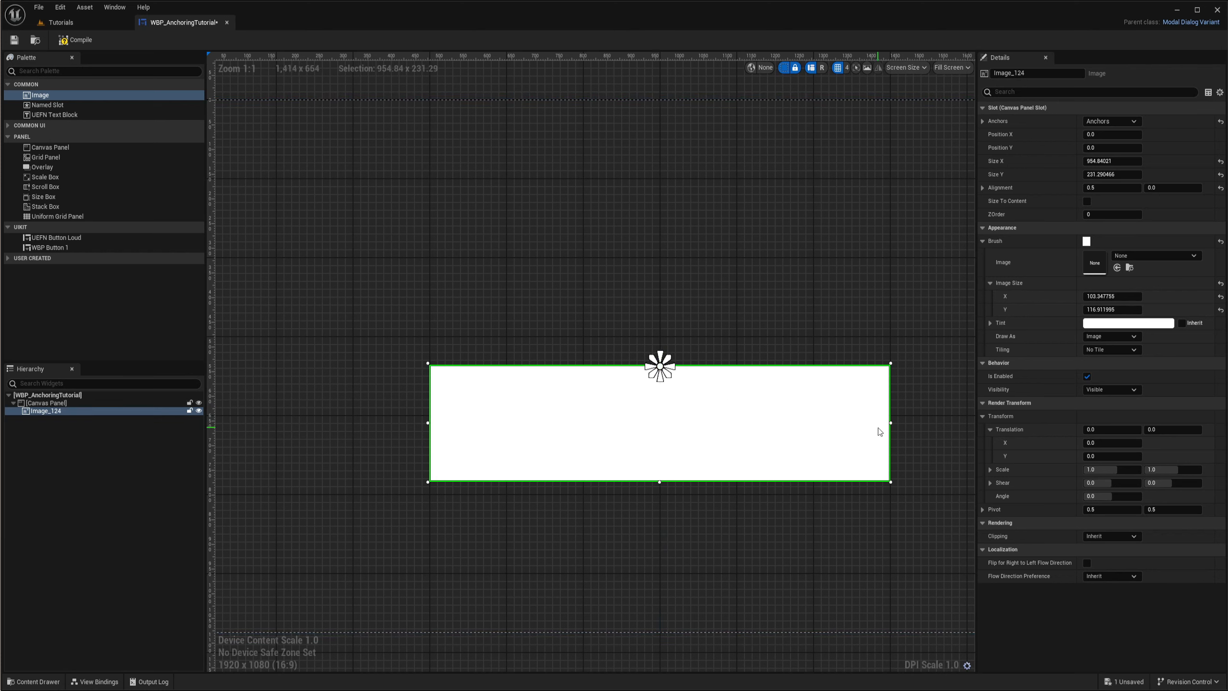
click(1170, 188)
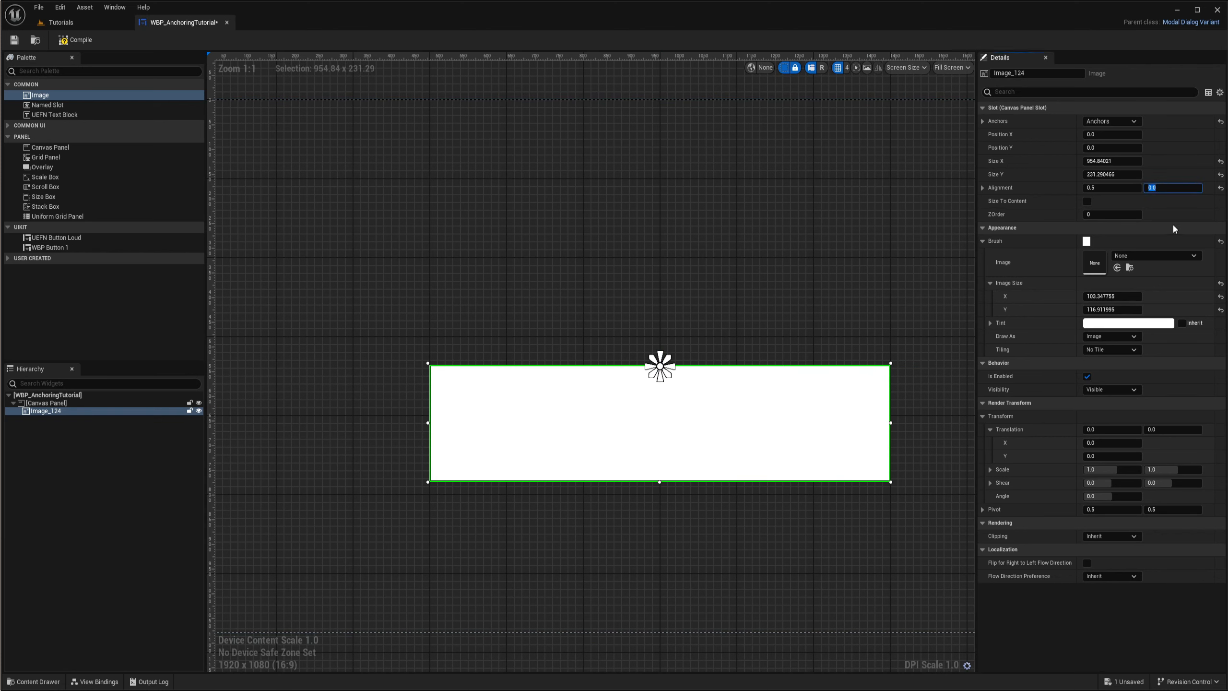
text(0.5)
key(Return)
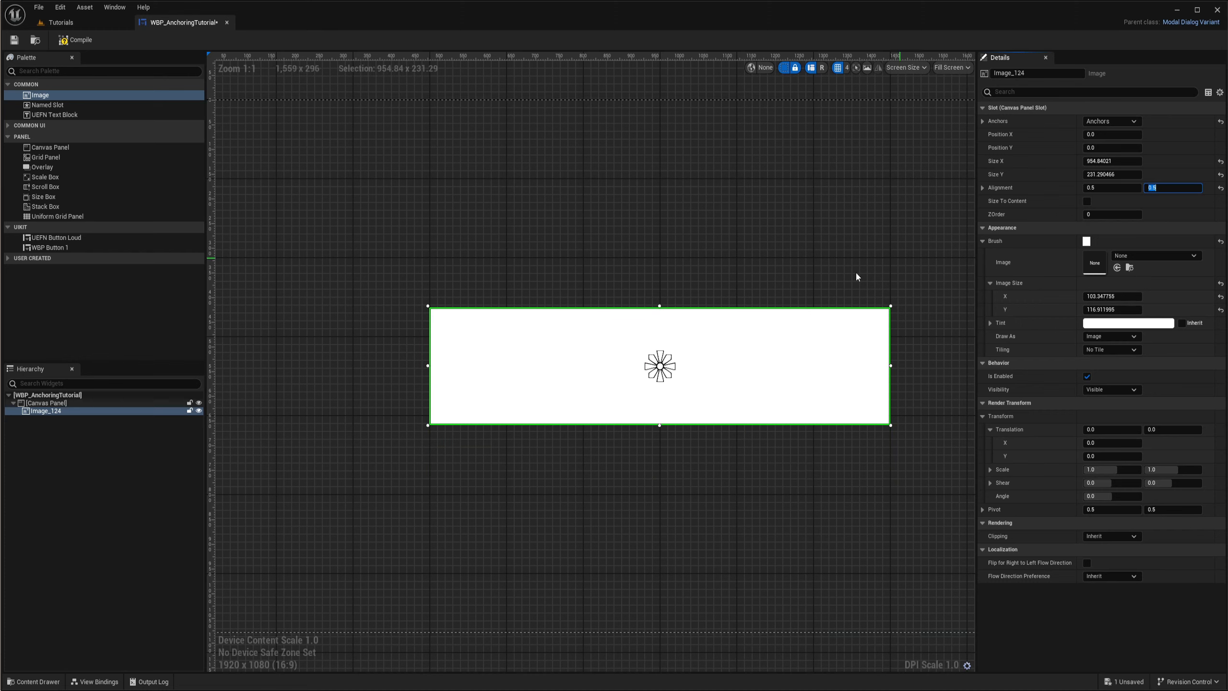
scroll(696, 362, down, 4)
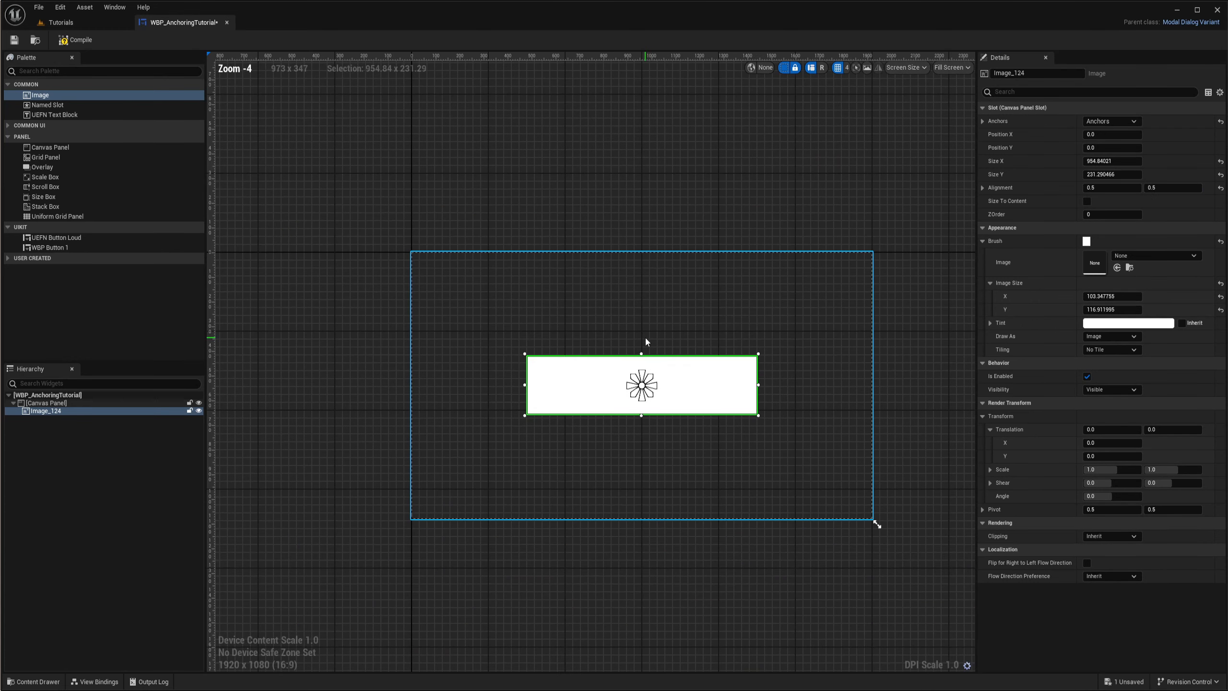
scroll(638, 380, down, 2)
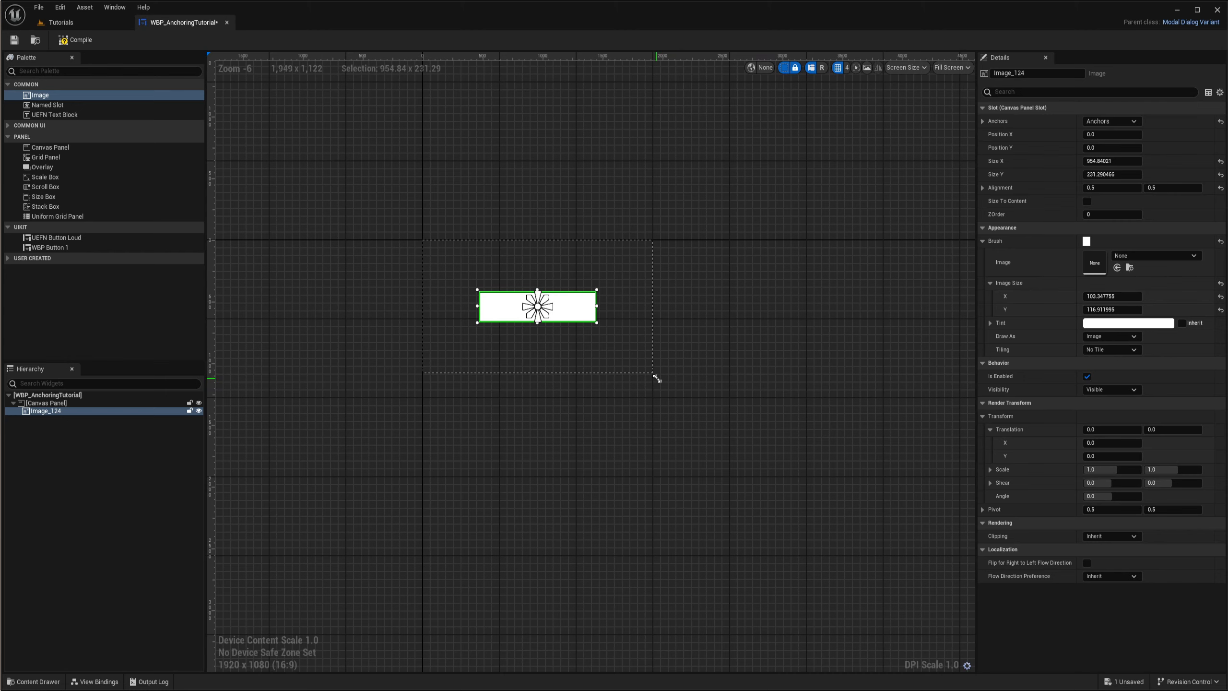
- Resize the preview screen to 3440 x 1440 and check the image's centring on the wider canvas
drag(657, 379, 835, 421)
scroll(648, 359, up, 3)
scroll(672, 382, down, 2)
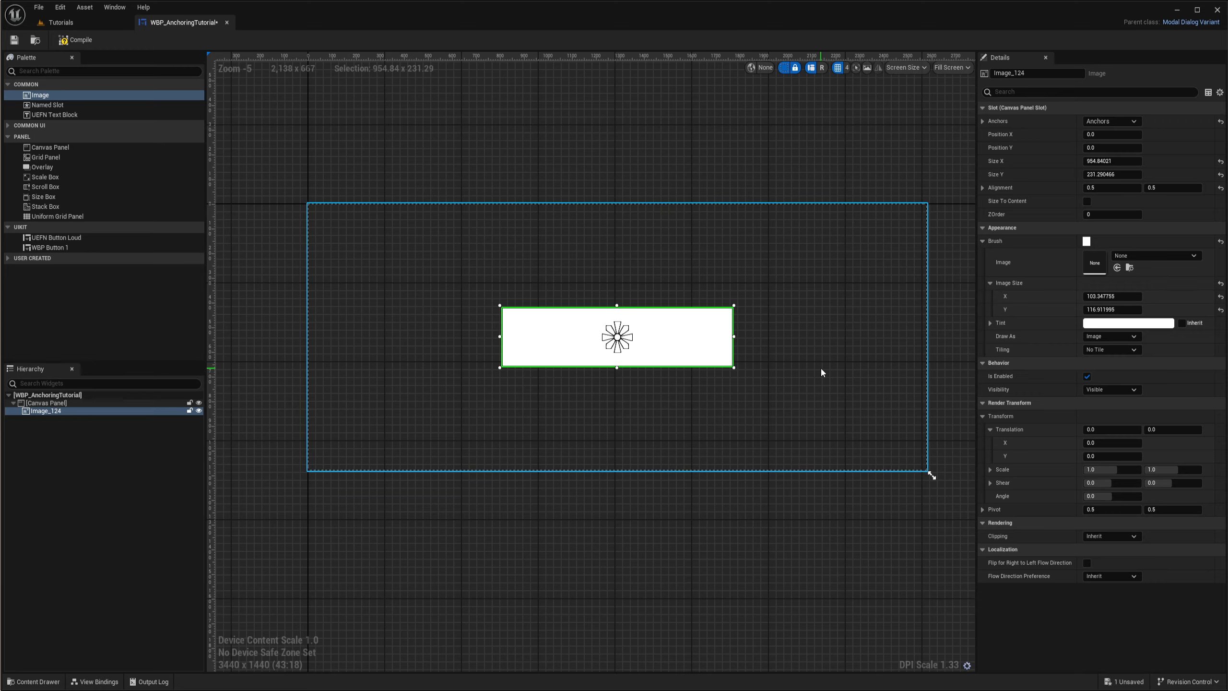
right_drag(821, 369, 729, 351)
scroll(632, 377, down, 2)
right_drag(642, 379, 740, 397)
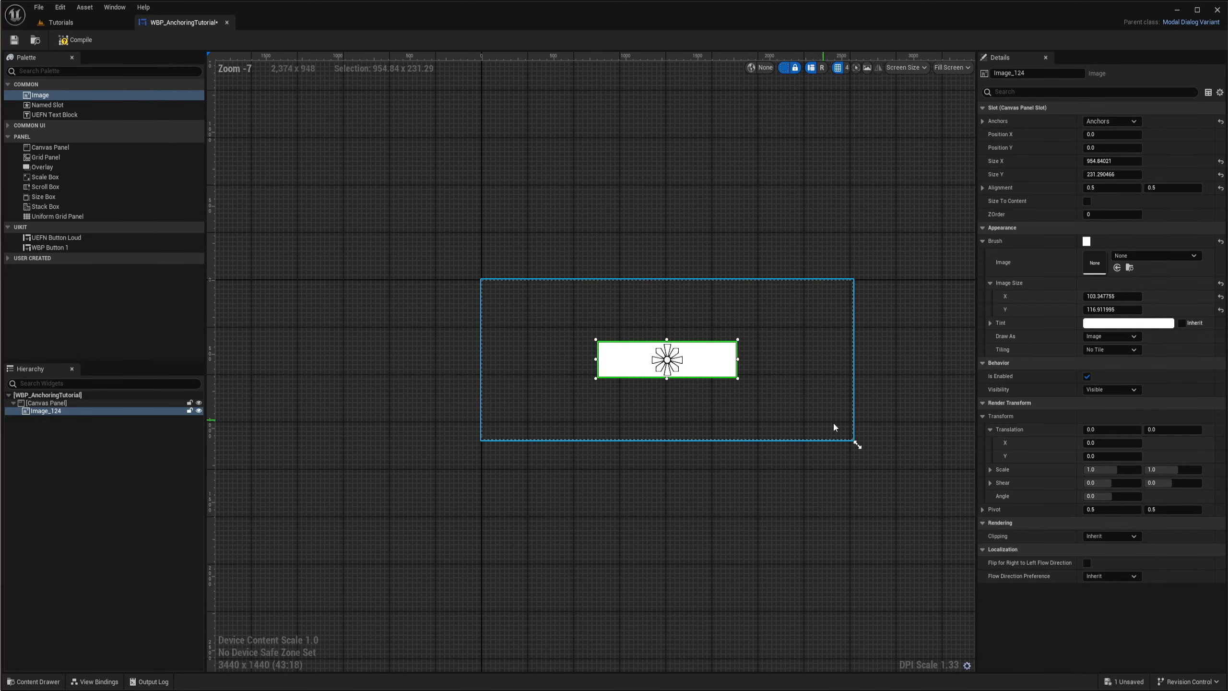
- Move the image above the centre anchor by setting its Position Y to about -246.5
scroll(668, 362, up, 3)
right_drag(697, 290, 685, 325)
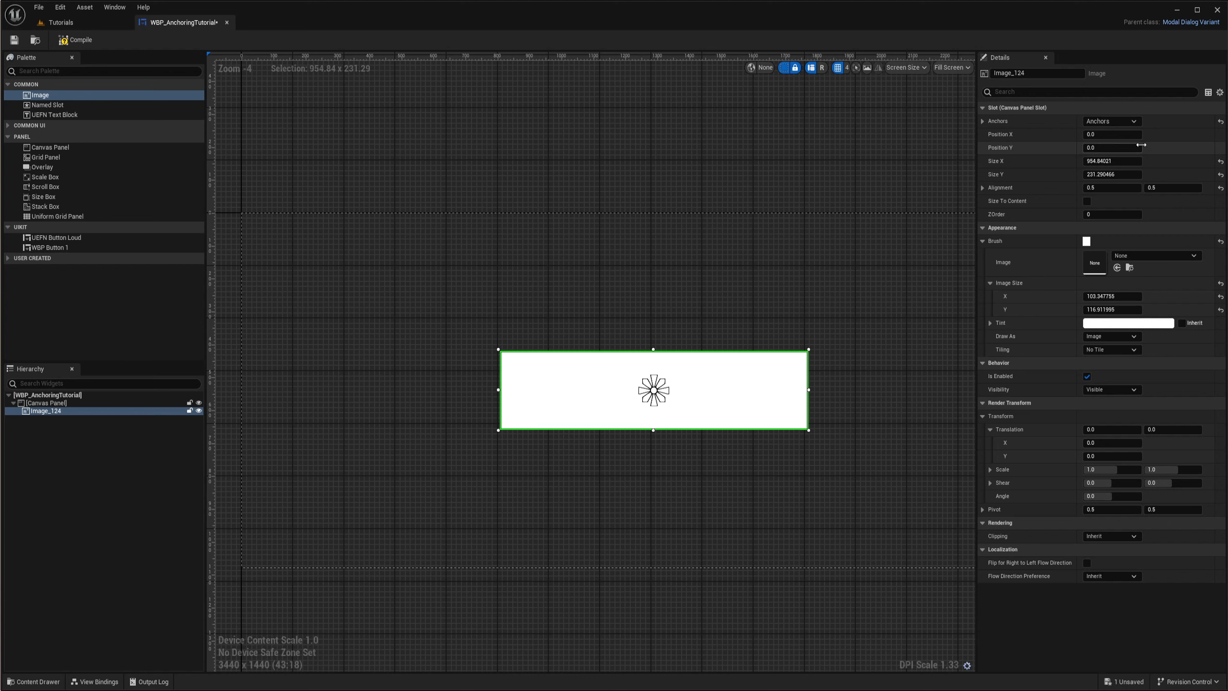
mouse_move(1107, 147)
mouse_down()
mouse_move(1169, 146)
mouse_move(989, 146)
mouse_up()
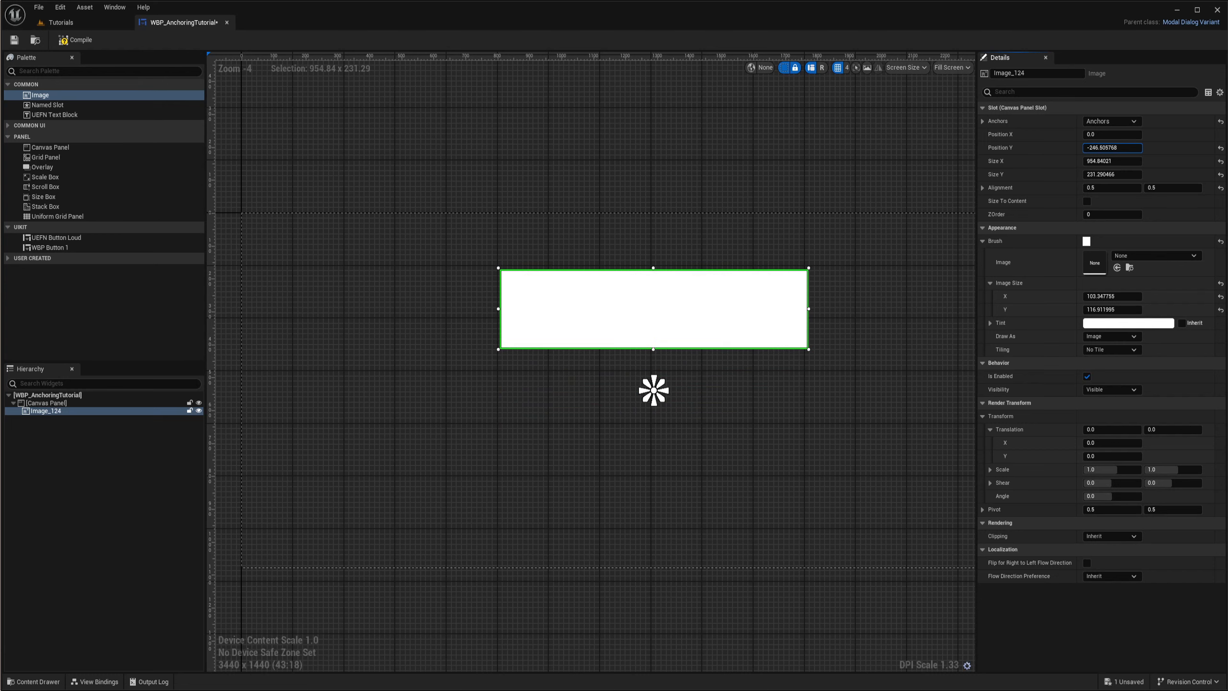
scroll(823, 371, down, 3)
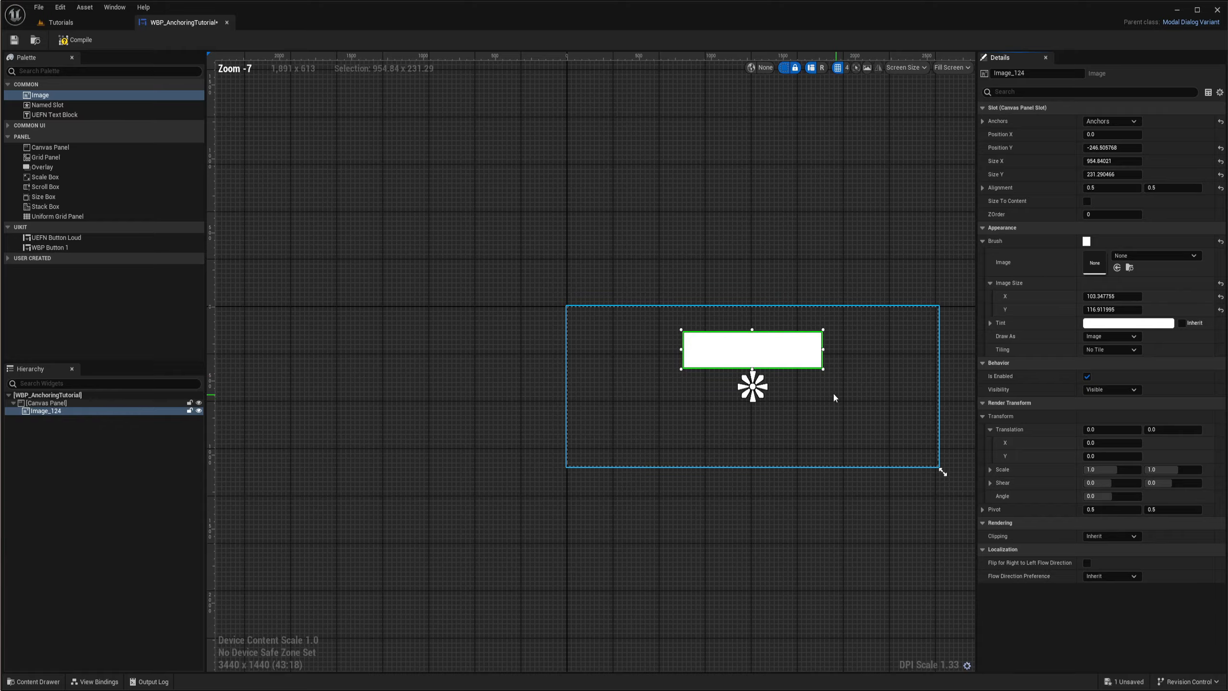
- Resize the preview screen back to 1920 x 1080 and examine the image's vertical offset from its centre anchor
drag(759, 433, 594, 390)
right_drag(577, 424, 773, 442)
scroll(706, 353, up, 5)
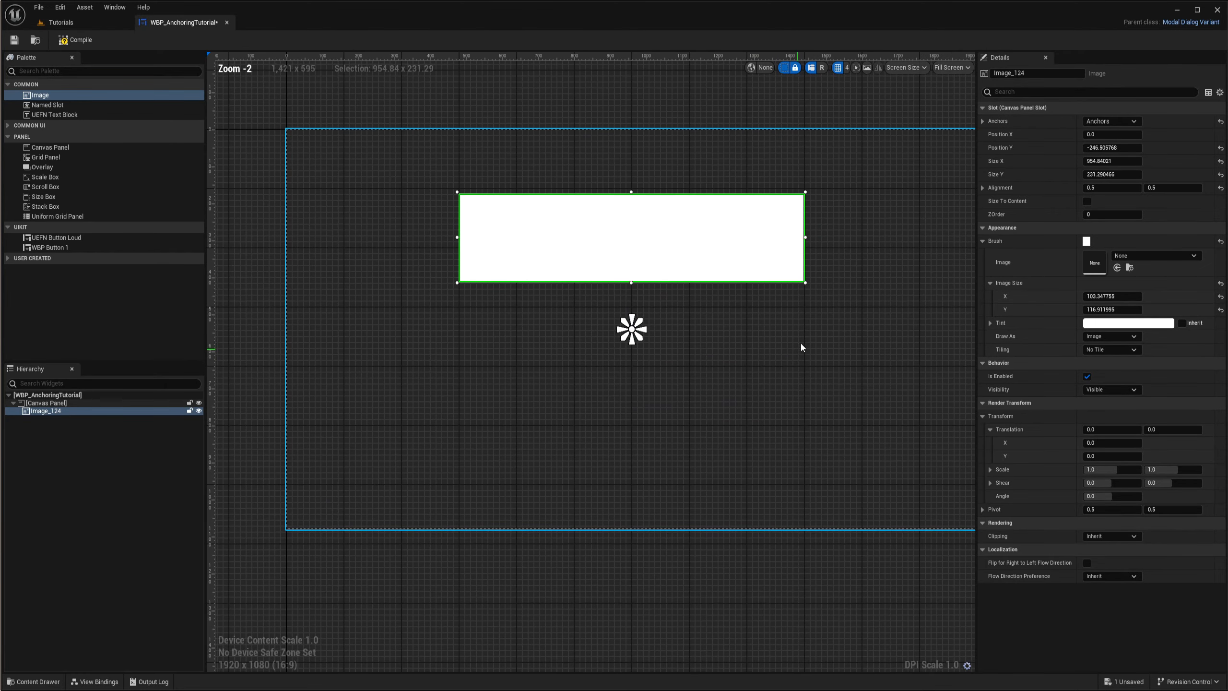
right_drag(801, 341, 736, 366)
scroll(637, 303, down, 3)
scroll(659, 357, up, 3)
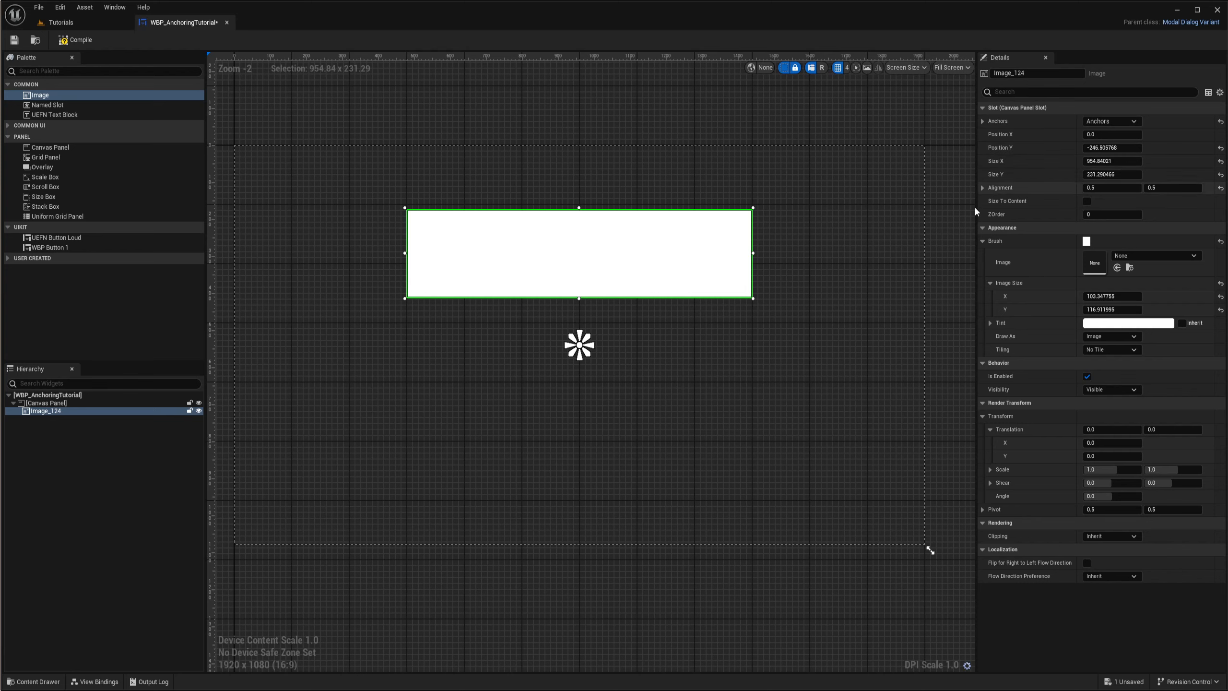
mouse_move(851, 314)
right_down()
mouse_move(850, 291)
mouse_move(832, 298)
right_up()
click(572, 328)
right_drag(639, 297, 683, 366)
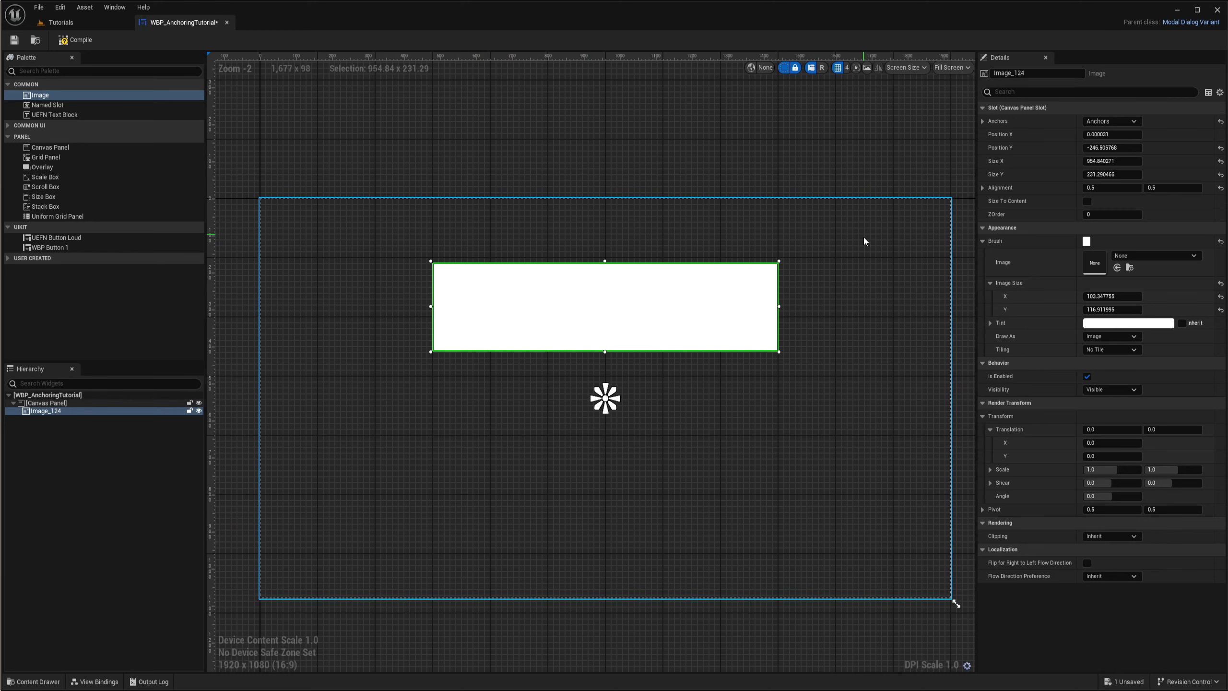
right_drag(626, 233, 660, 258)
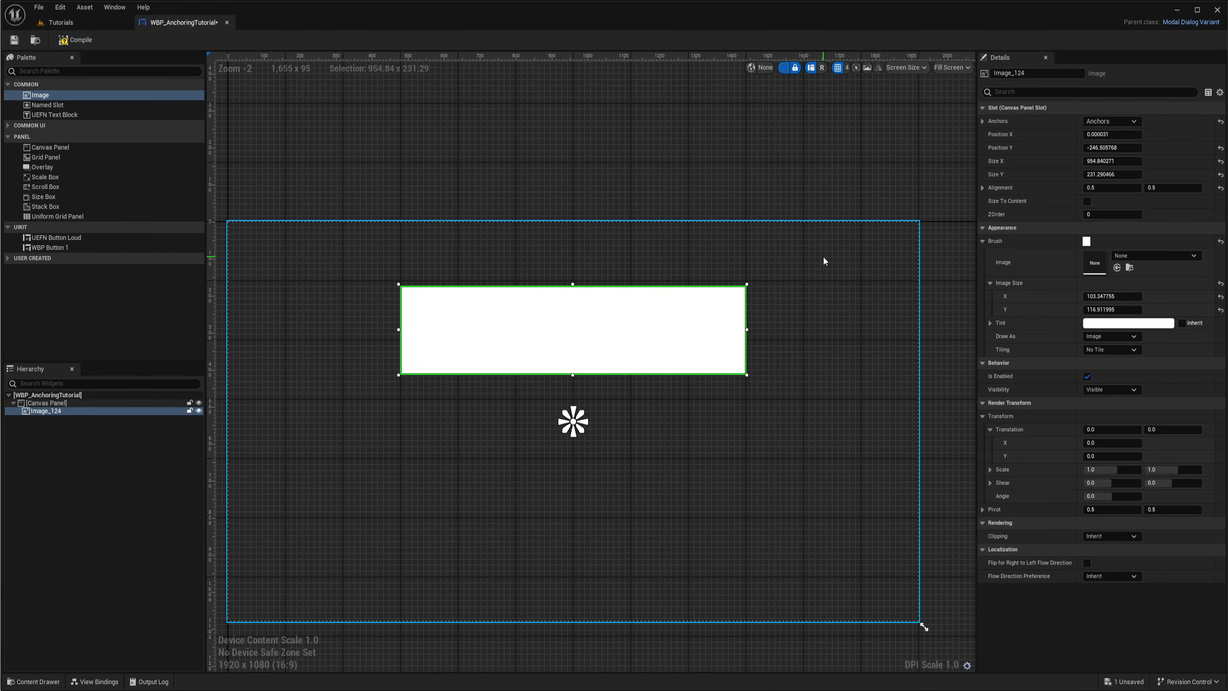
- Anchor the image to the top centre of the canvas panel
click(1098, 122)
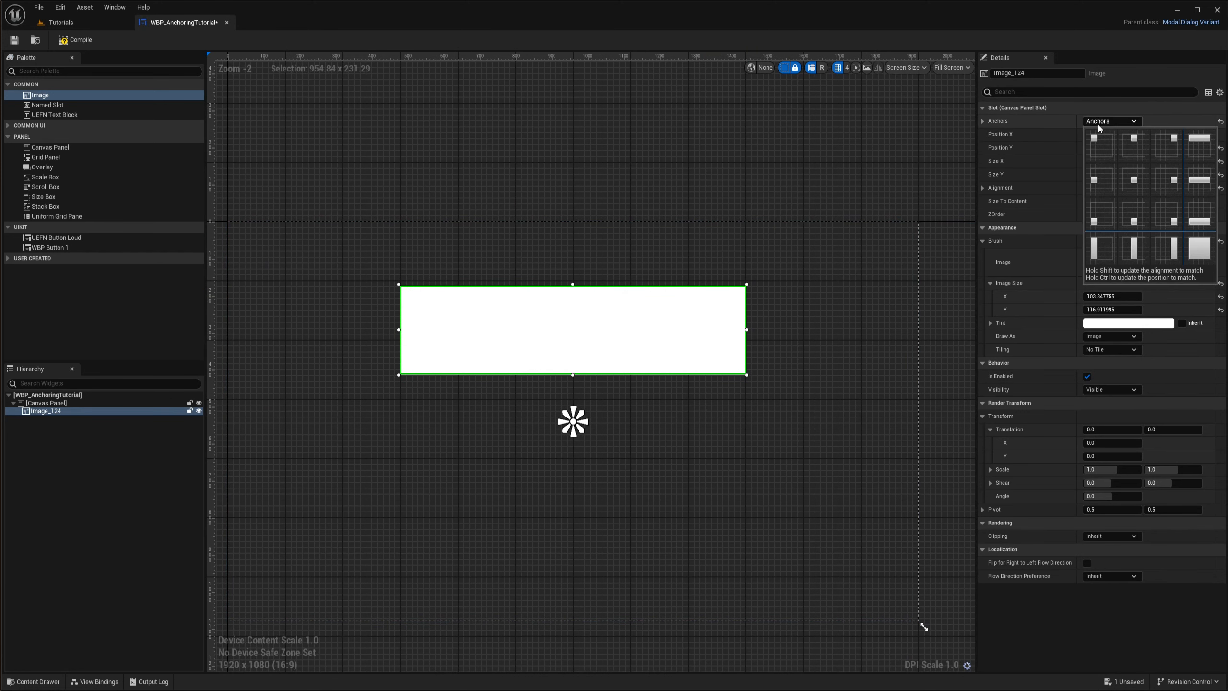
click(1137, 145)
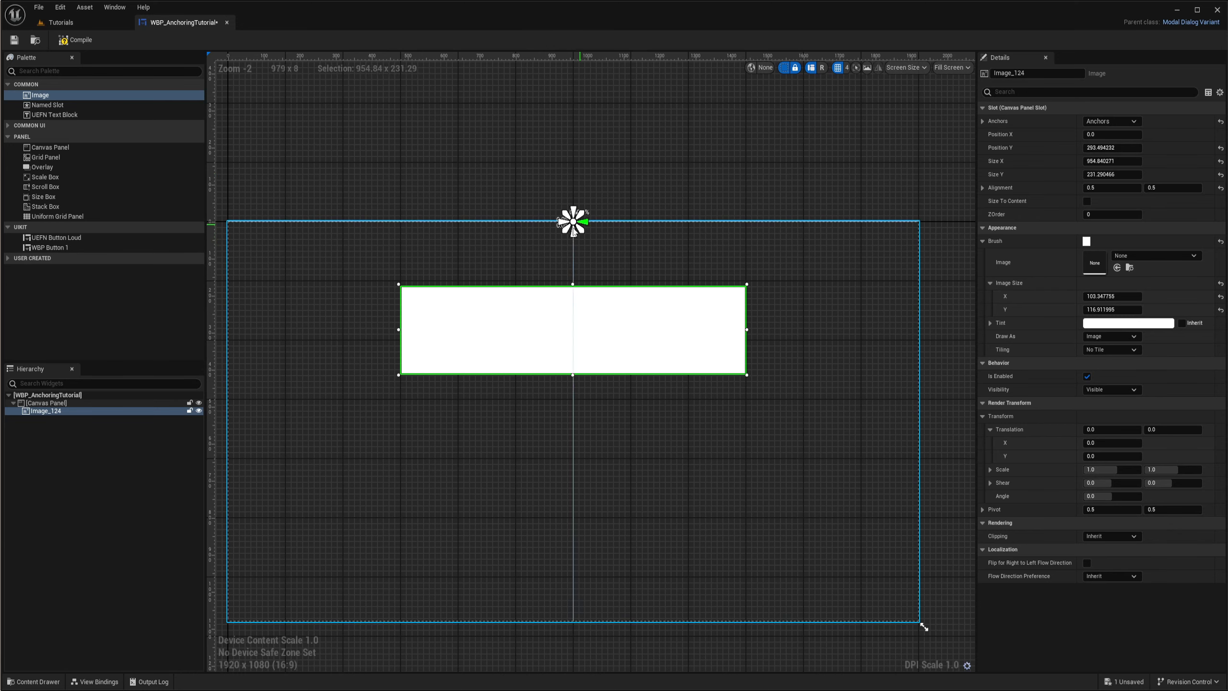
right_drag(619, 252, 661, 271)
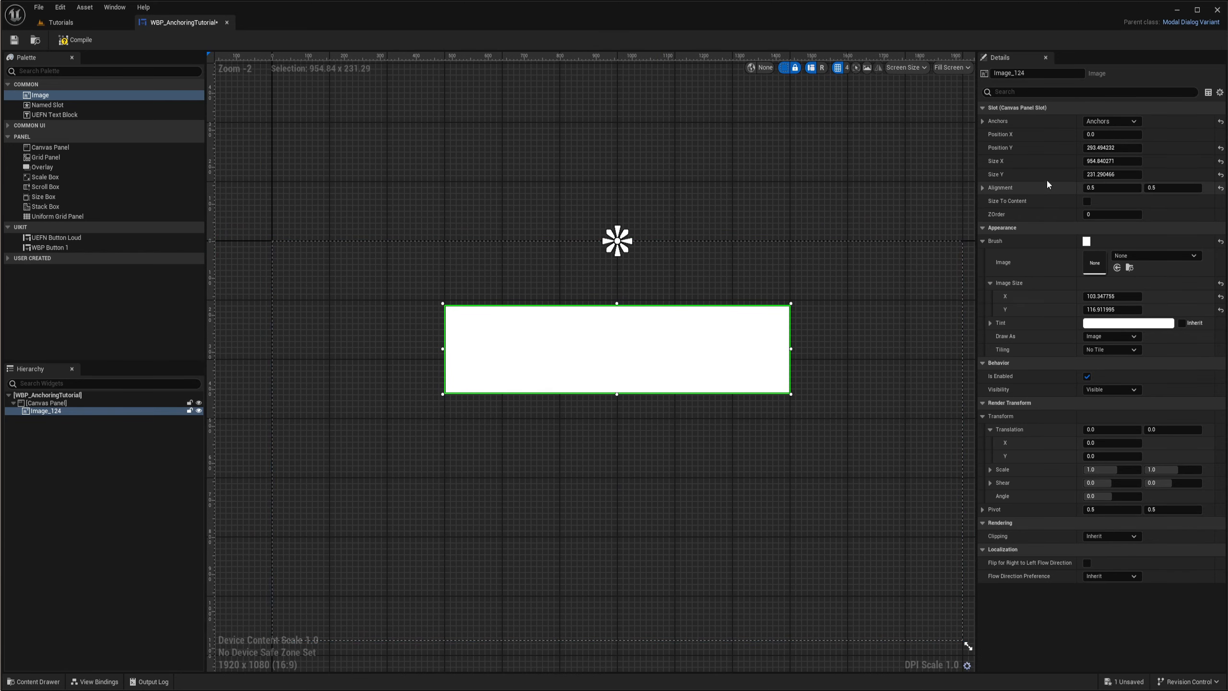
- Set the image's Position Y to 0 and select the canvas panel to compare its top edge with the image
click(1112, 147)
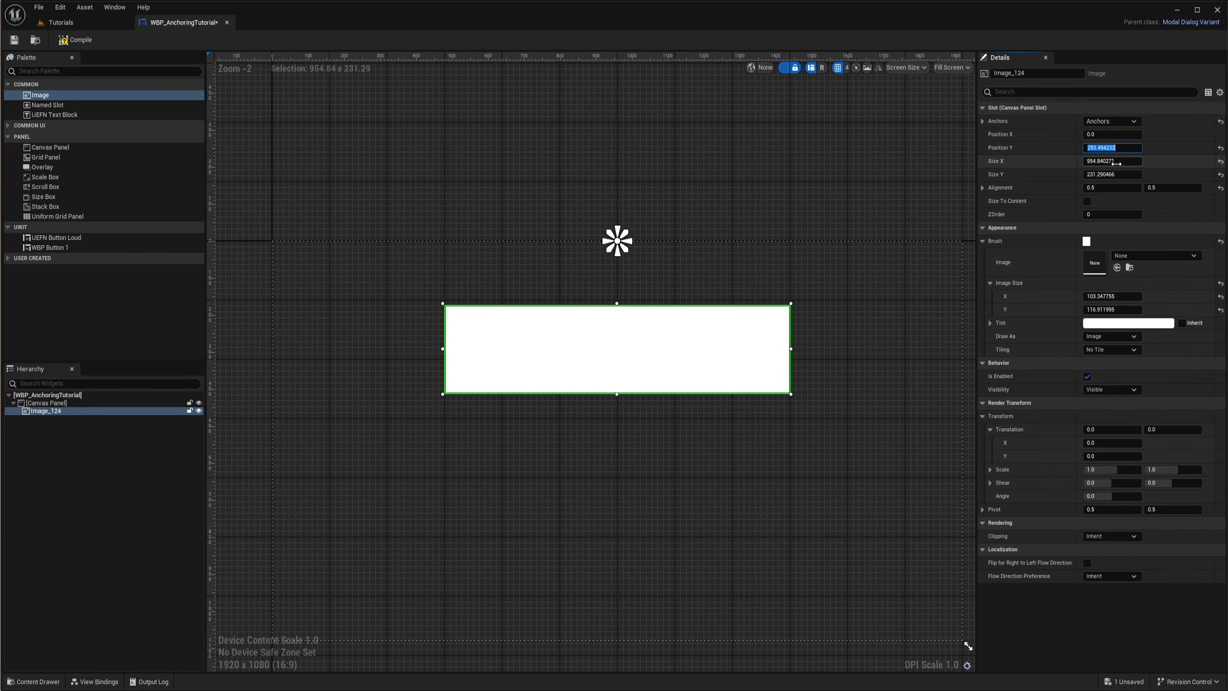
text(0)
key(Return)
scroll(480, 223, up, 2)
click(481, 227)
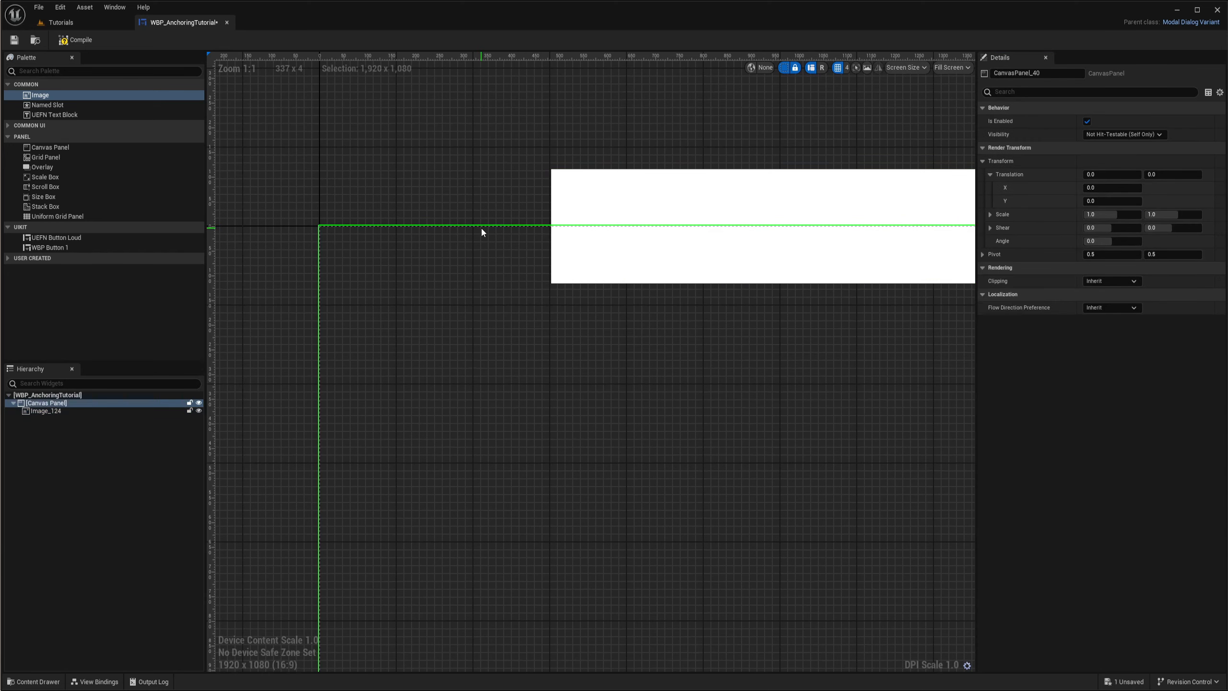
right_drag(481, 226, 477, 333)
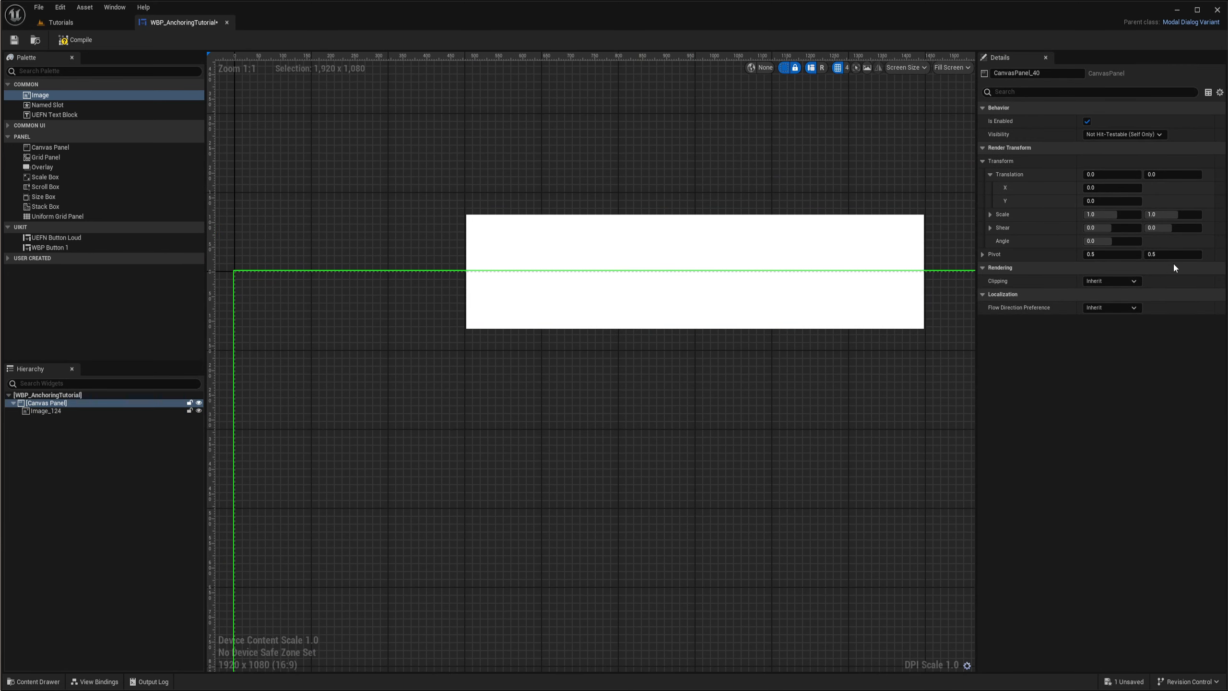
right_drag(745, 181, 713, 222)
scroll(684, 242, down, 1)
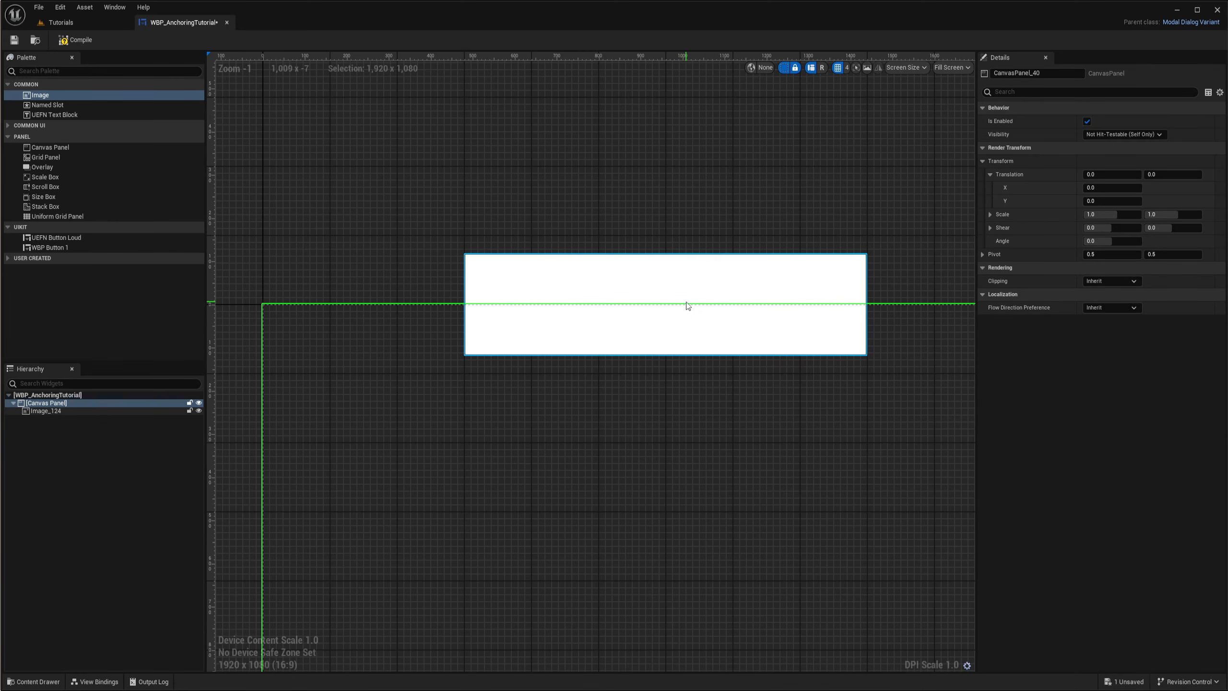
- Set the image's vertical alignment to 0 and compare its top edge with the top of the canvas panel
click(637, 257)
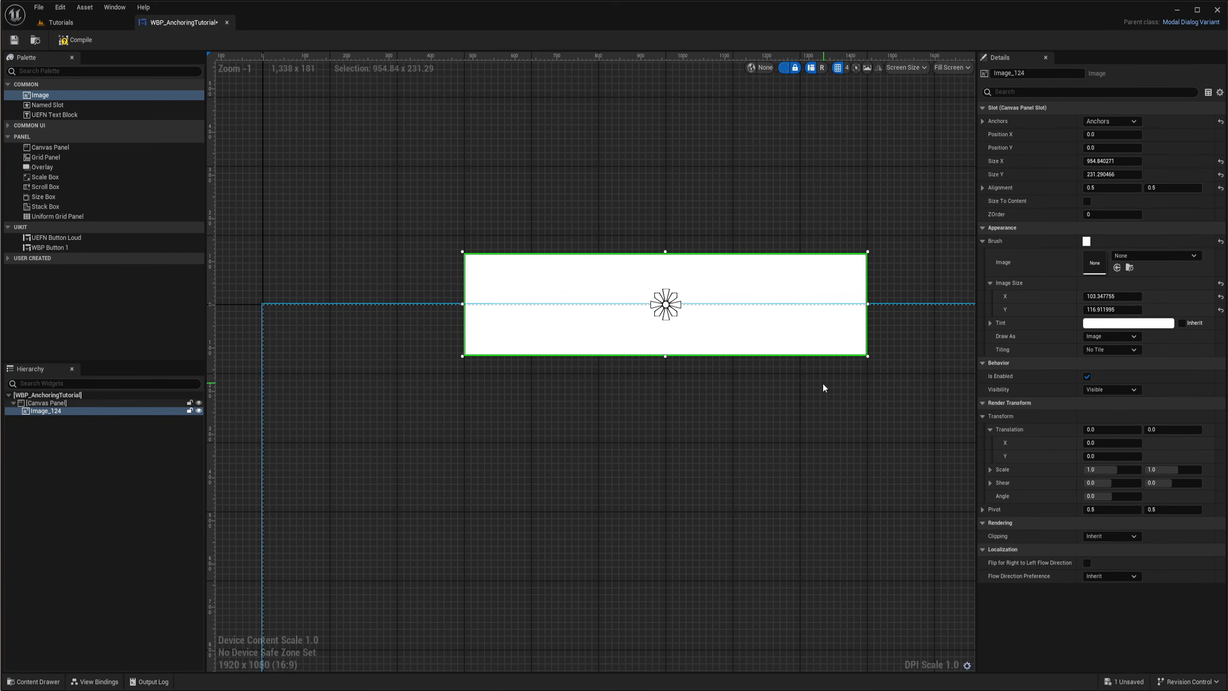
right_drag(784, 382, 706, 402)
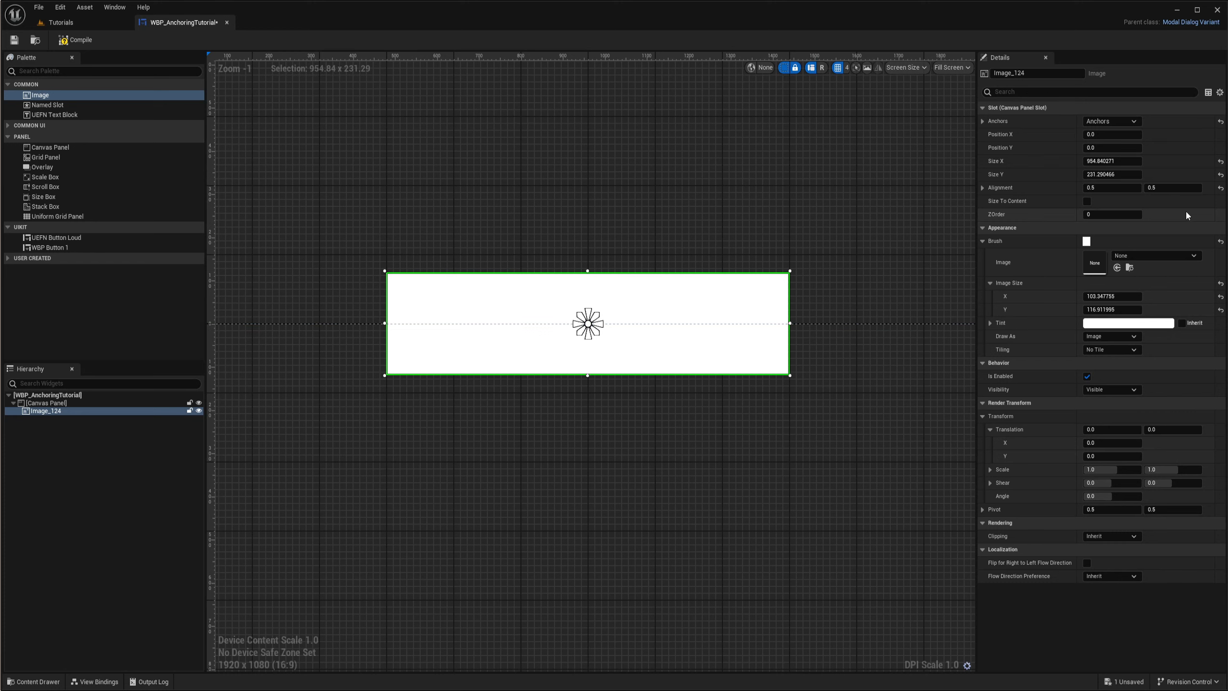
click(1172, 188)
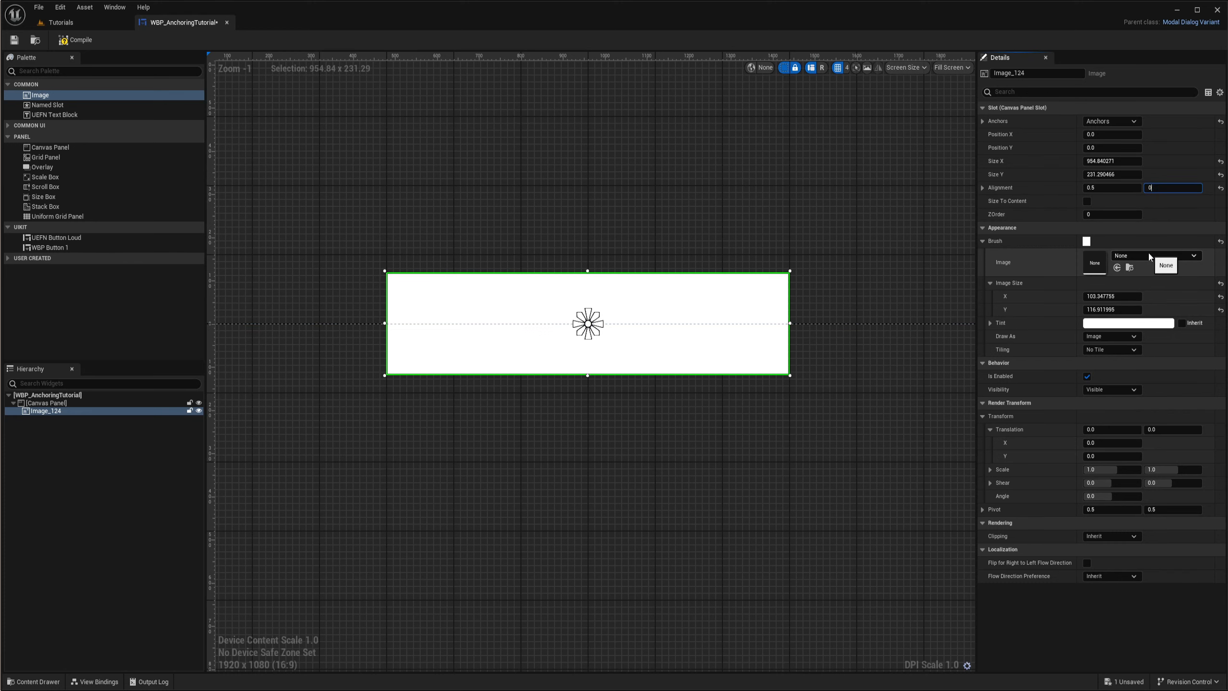
text(0)
key(Return)
right_drag(826, 419, 893, 367)
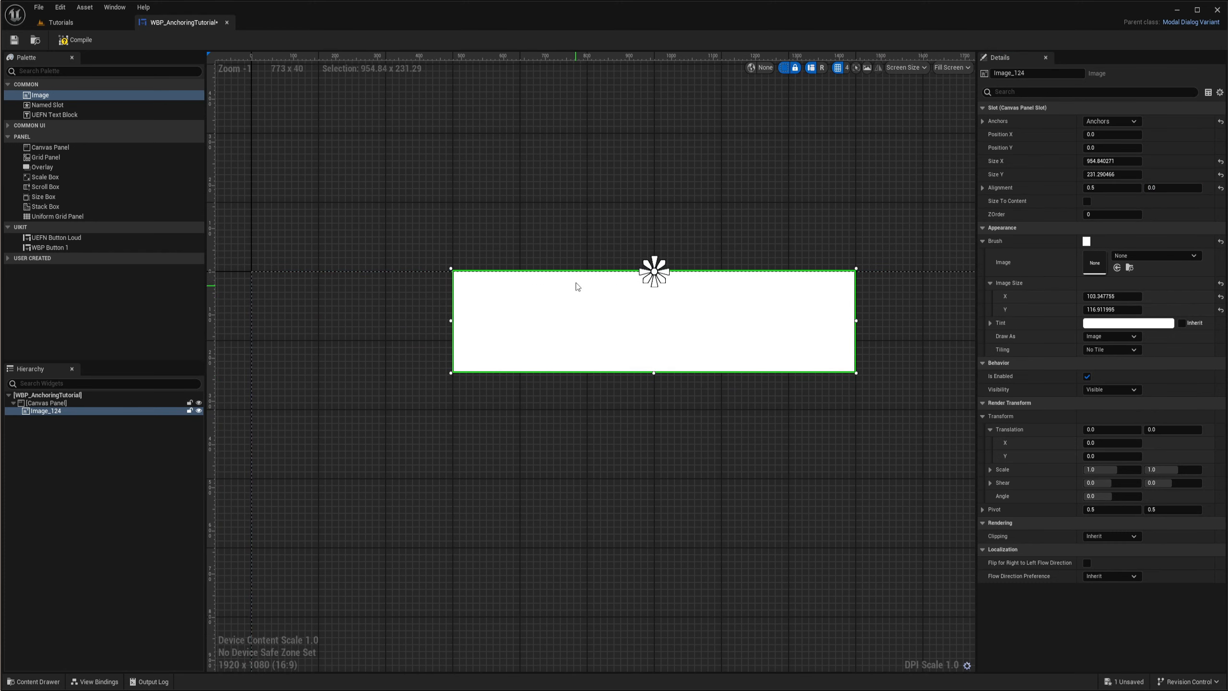
scroll(577, 293, up, 1)
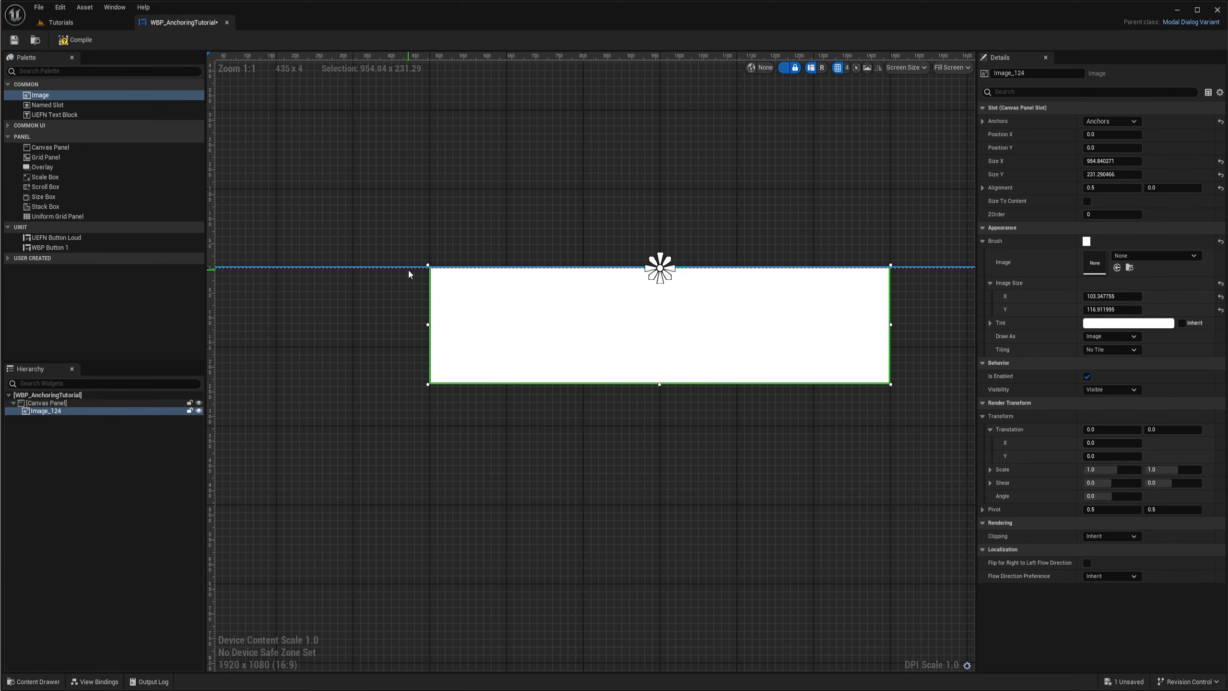
right_drag(408, 270, 443, 322)
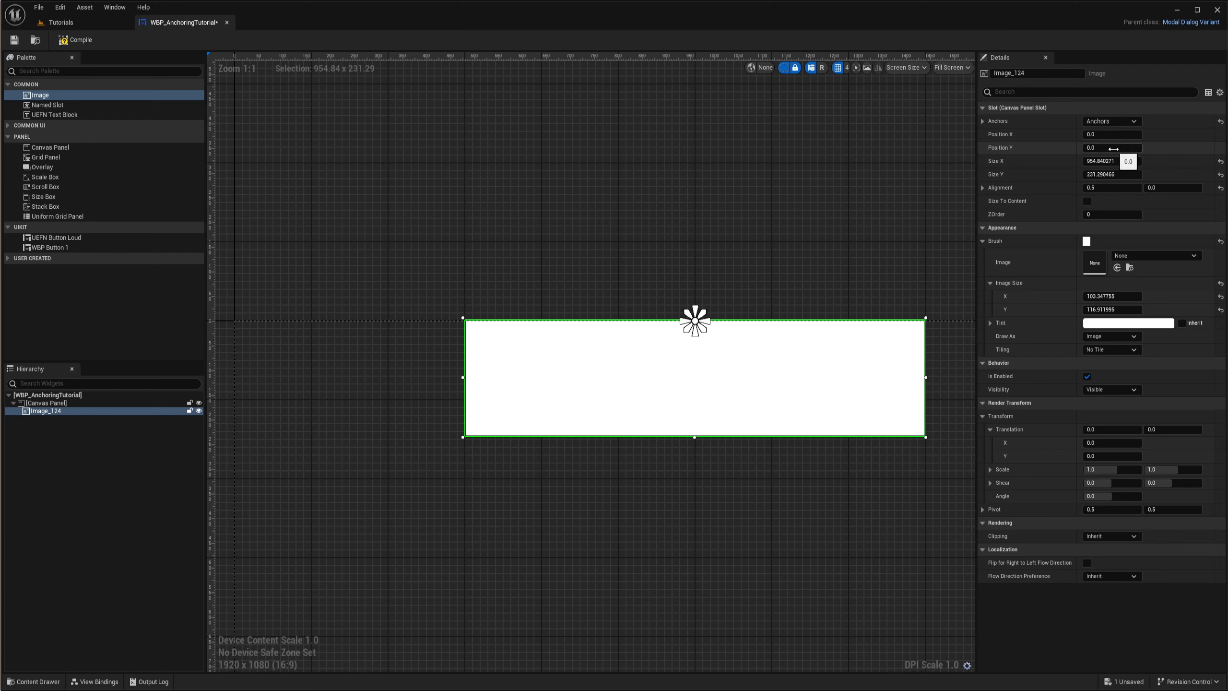
- Set the image's Position Y to 100 and select the canvas panel to examine the gap below its top edge
drag(1114, 149, 1144, 149)
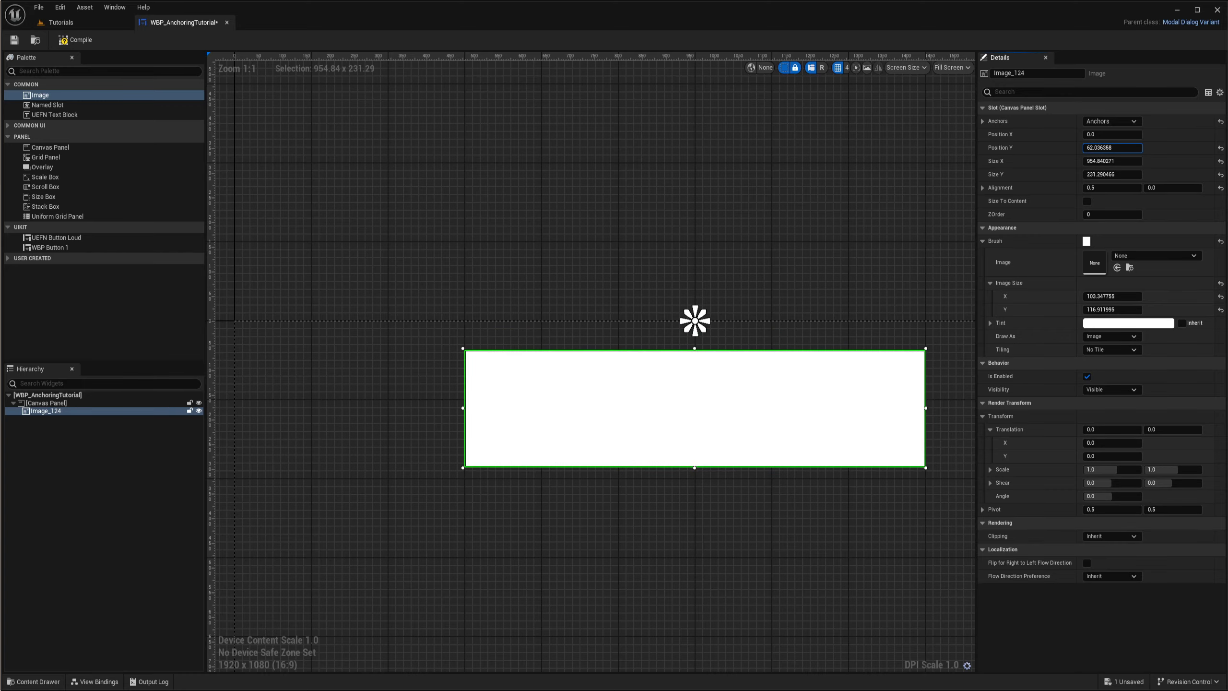
click(1112, 148)
text(100)
key(Return)
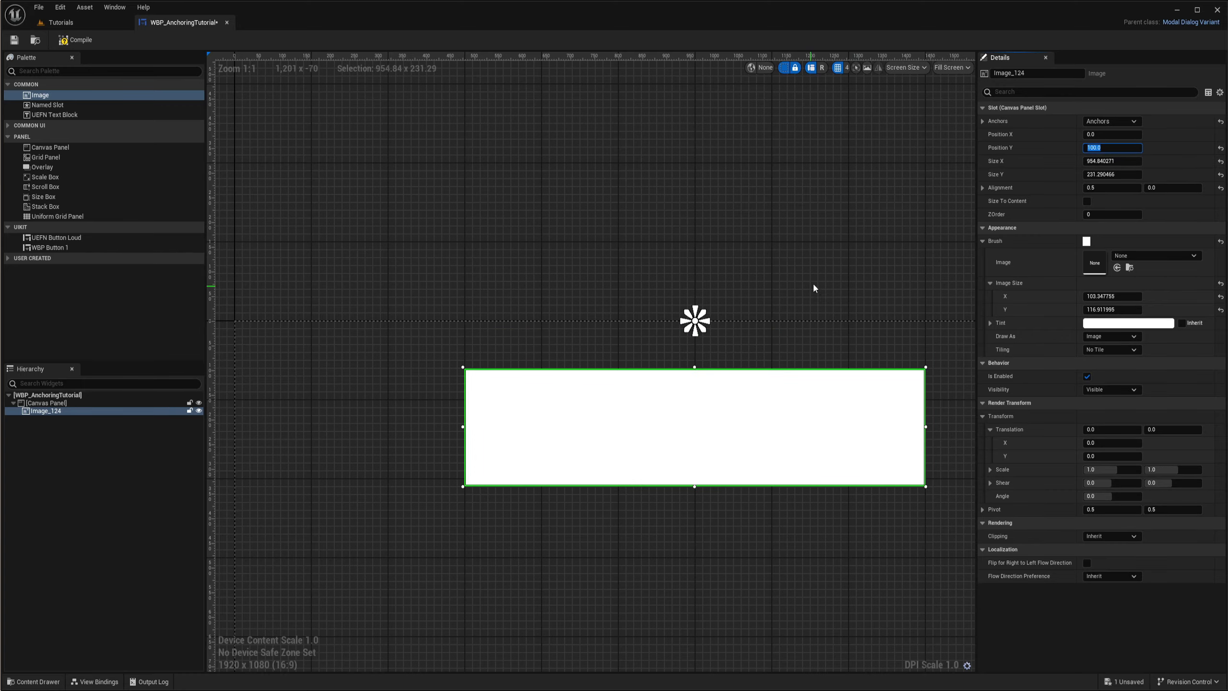
scroll(642, 274, down, 4)
click(649, 281)
scroll(626, 321, up, 3)
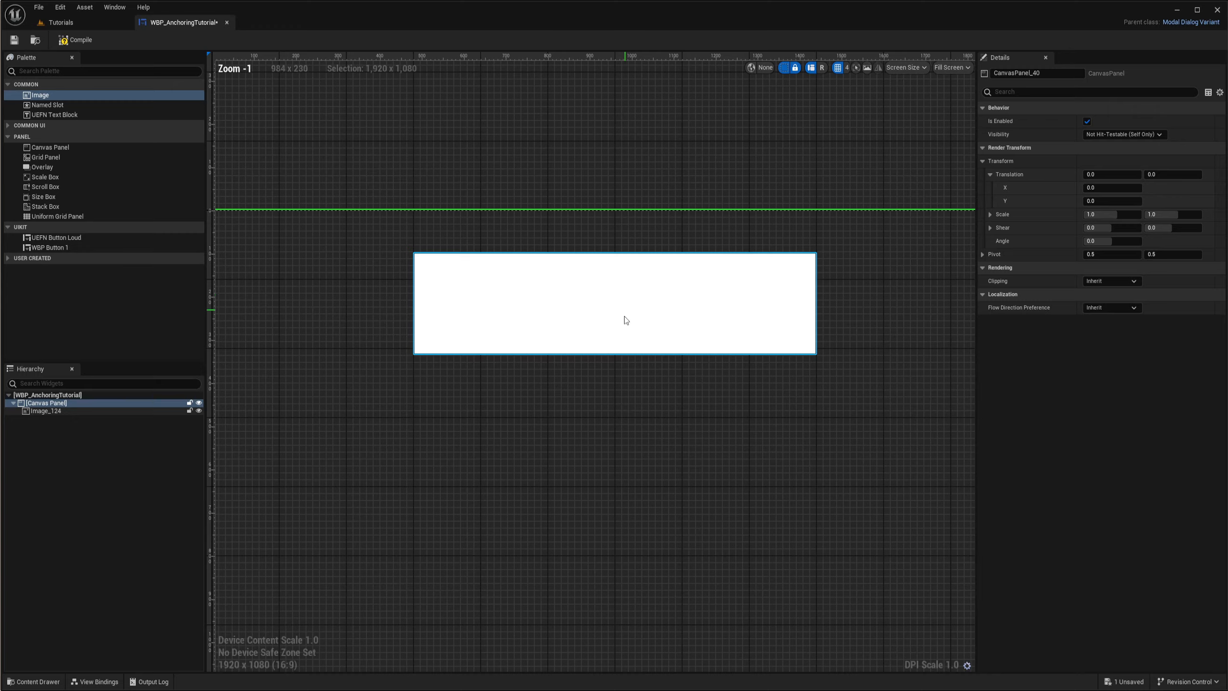
right_drag(572, 403, 635, 364)
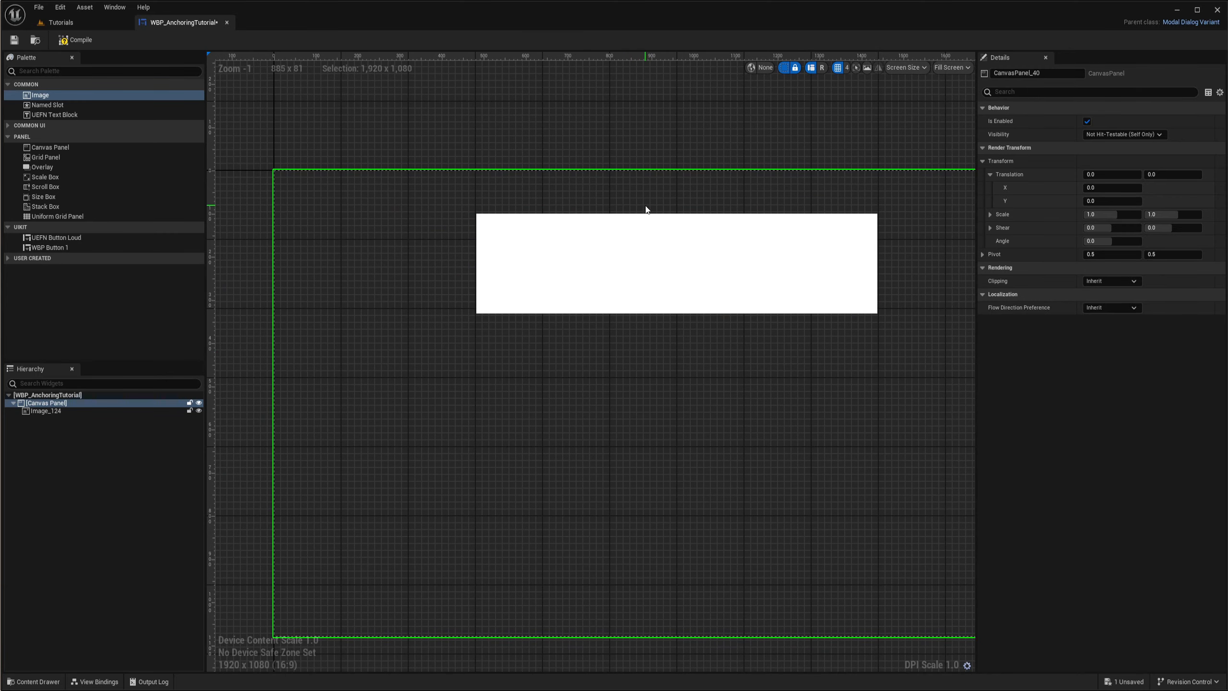
right_drag(647, 209, 604, 263)
- Add an Overlay to the canvas panel and save the widget blueprint
click(52, 412)
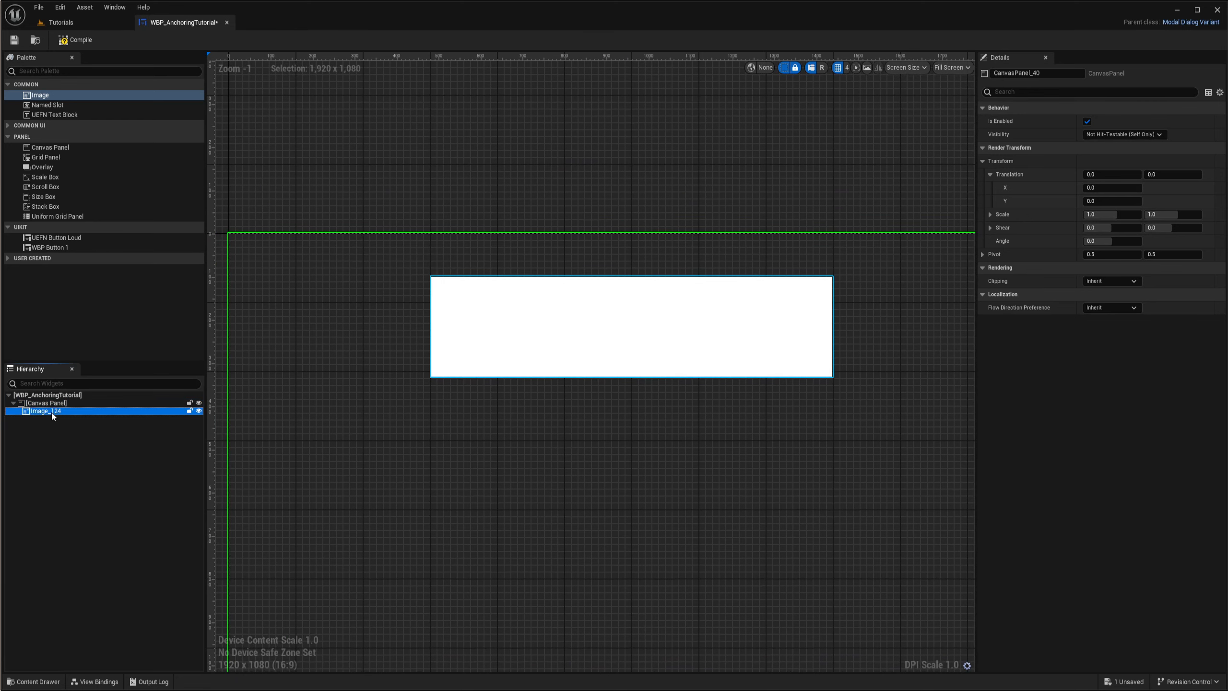
drag(42, 167, 35, 403)
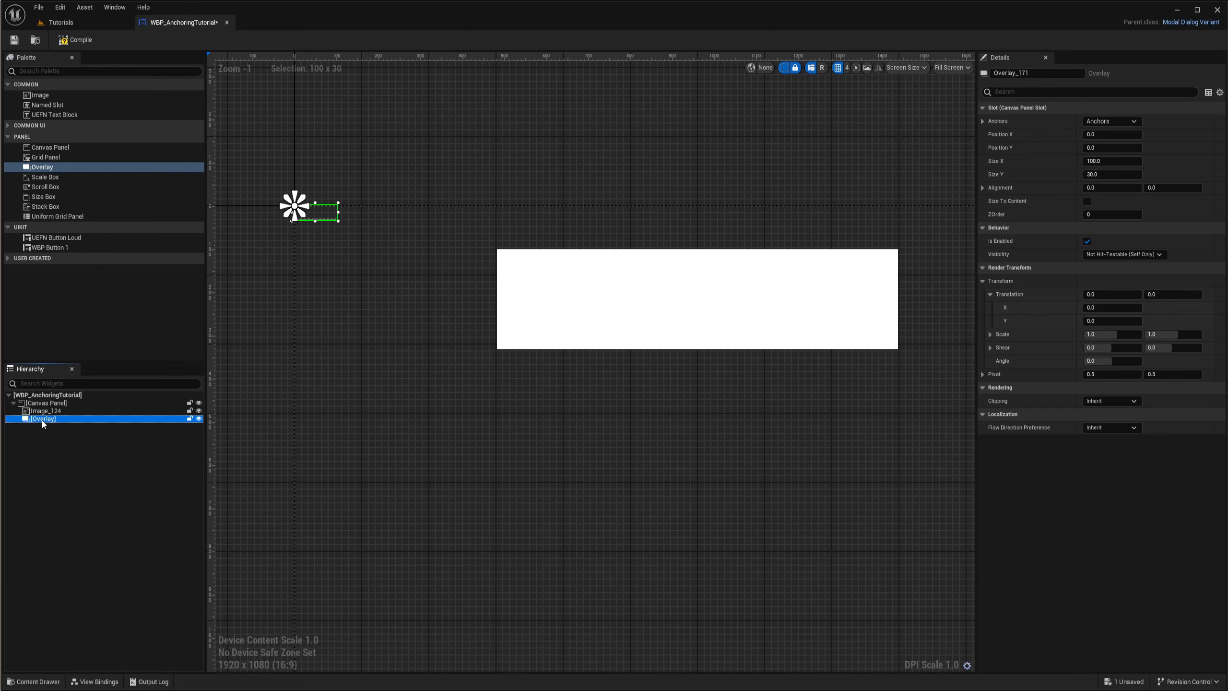
key(ctrl+s)
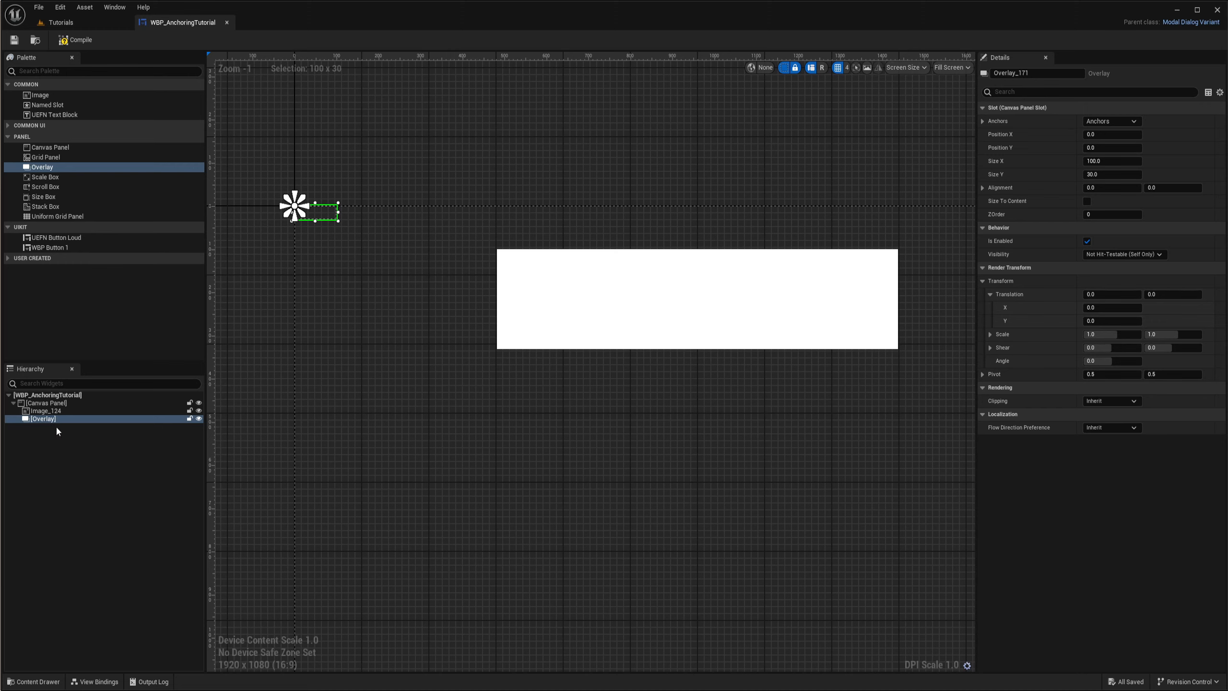
- Nest the image inside the overlay and set its Image Size to about 388.8 x 281.2
right_drag(314, 394, 346, 387)
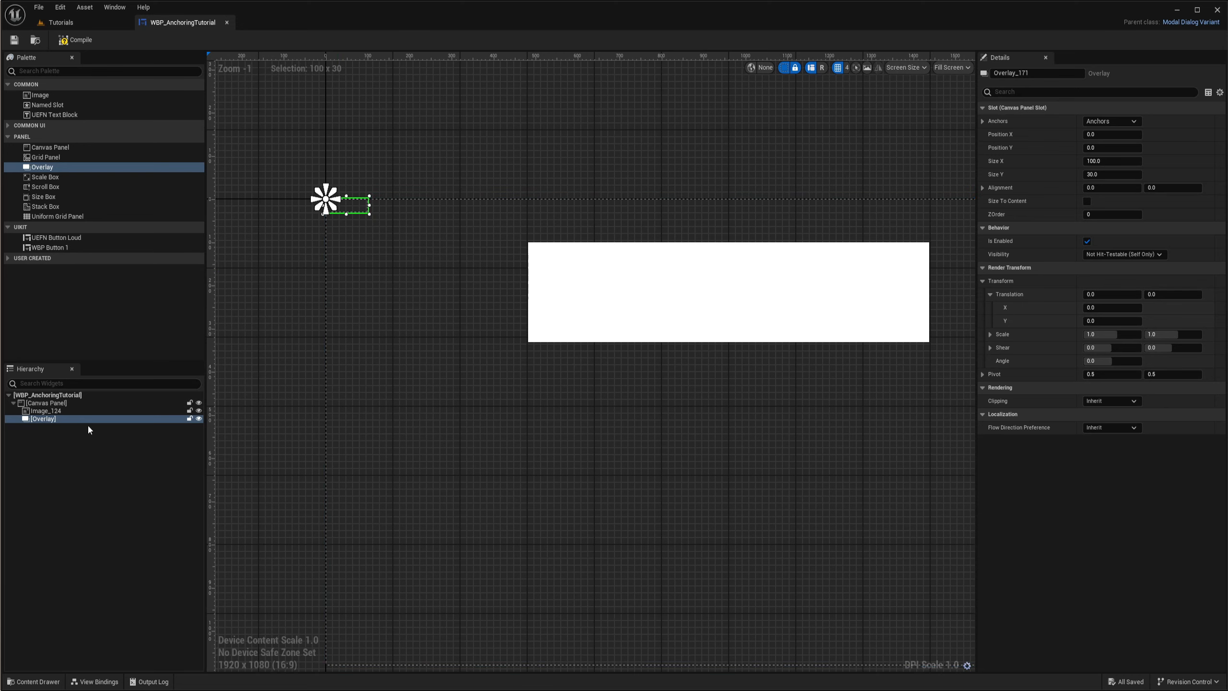
drag(44, 411, 58, 417)
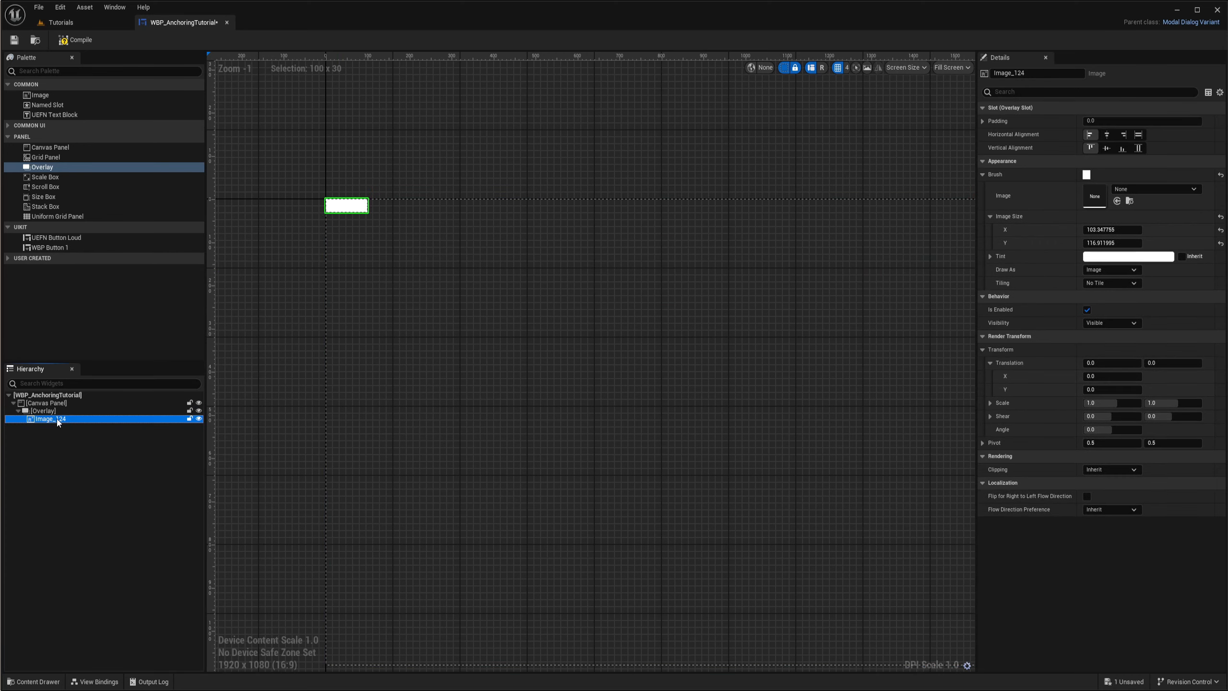
right_drag(426, 244, 549, 266)
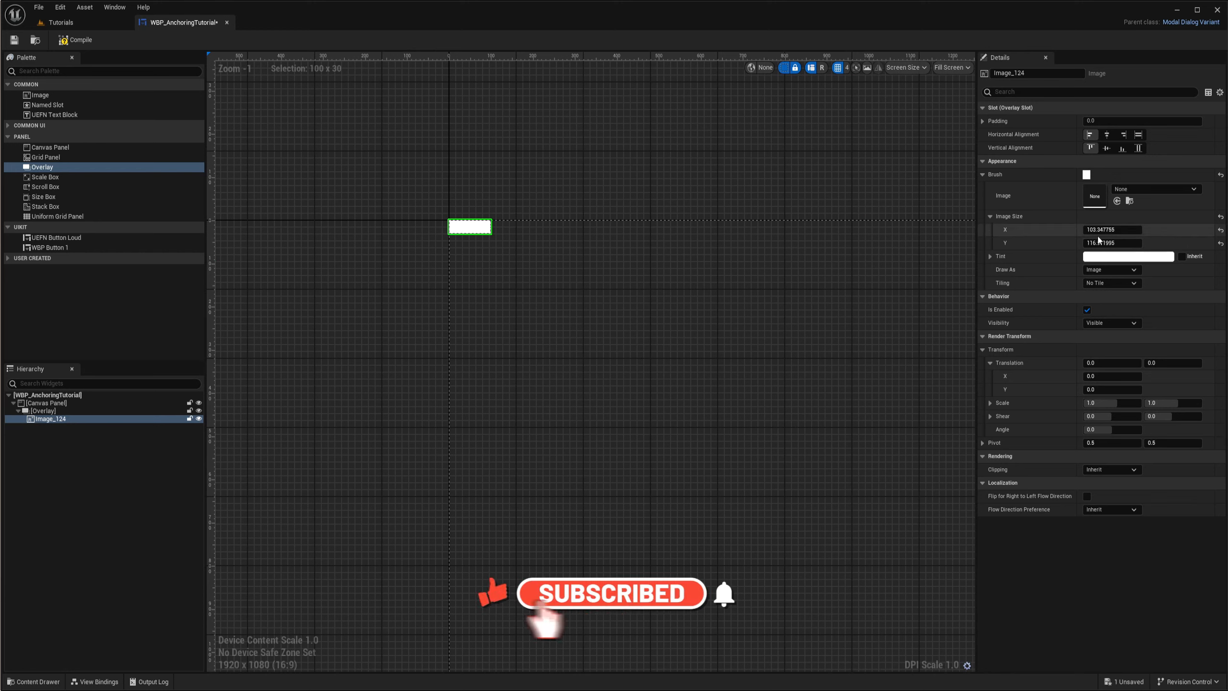
mouse_move(1110, 229)
mouse_down()
mouse_move(1207, 229)
mouse_move(1138, 243)
mouse_up()
drag(1138, 243, 1149, 243)
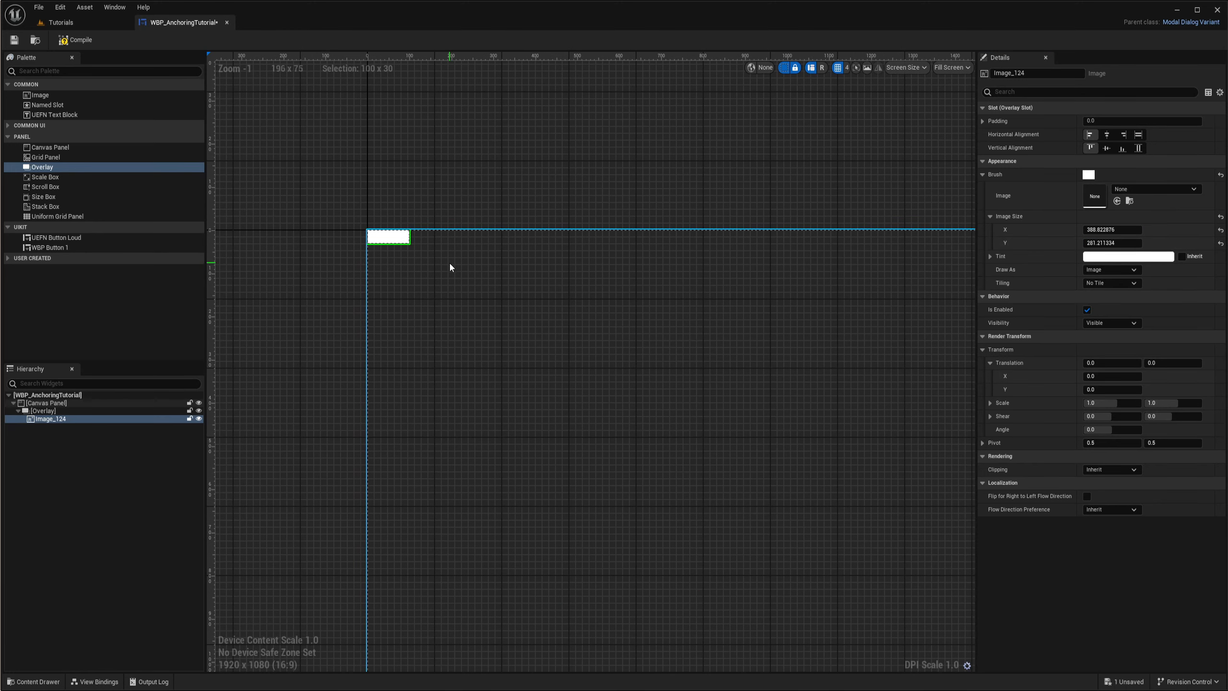
right_drag(548, 275, 540, 262)
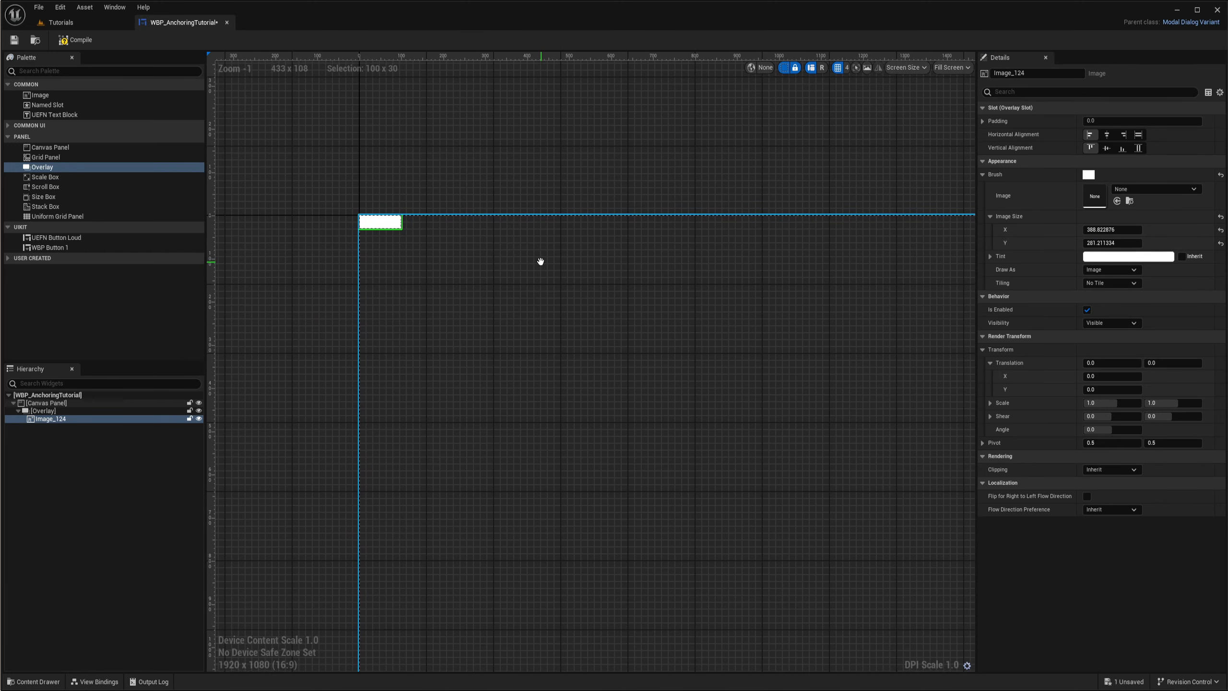
- Enlarge the overlay to about 560.8 x 528.6 and widen the nested image's Image Size X to about 490.1
click(44, 411)
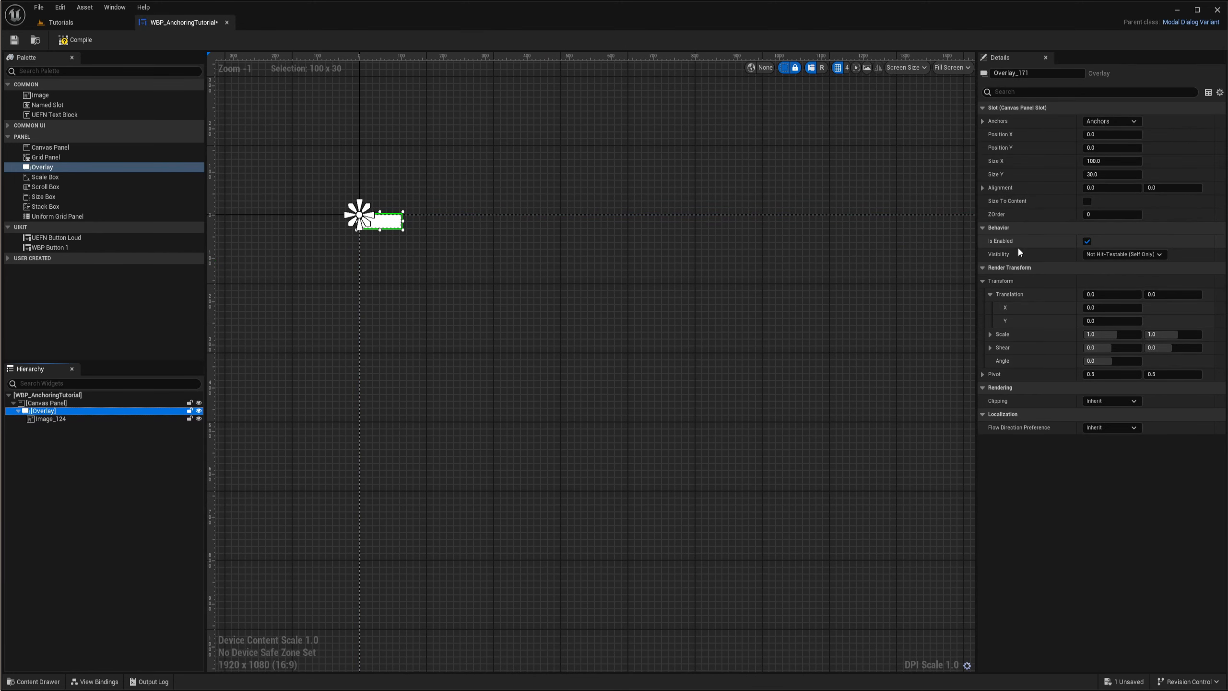
mouse_move(1111, 162)
mouse_down()
mouse_move(1199, 161)
mouse_move(1104, 177)
mouse_up()
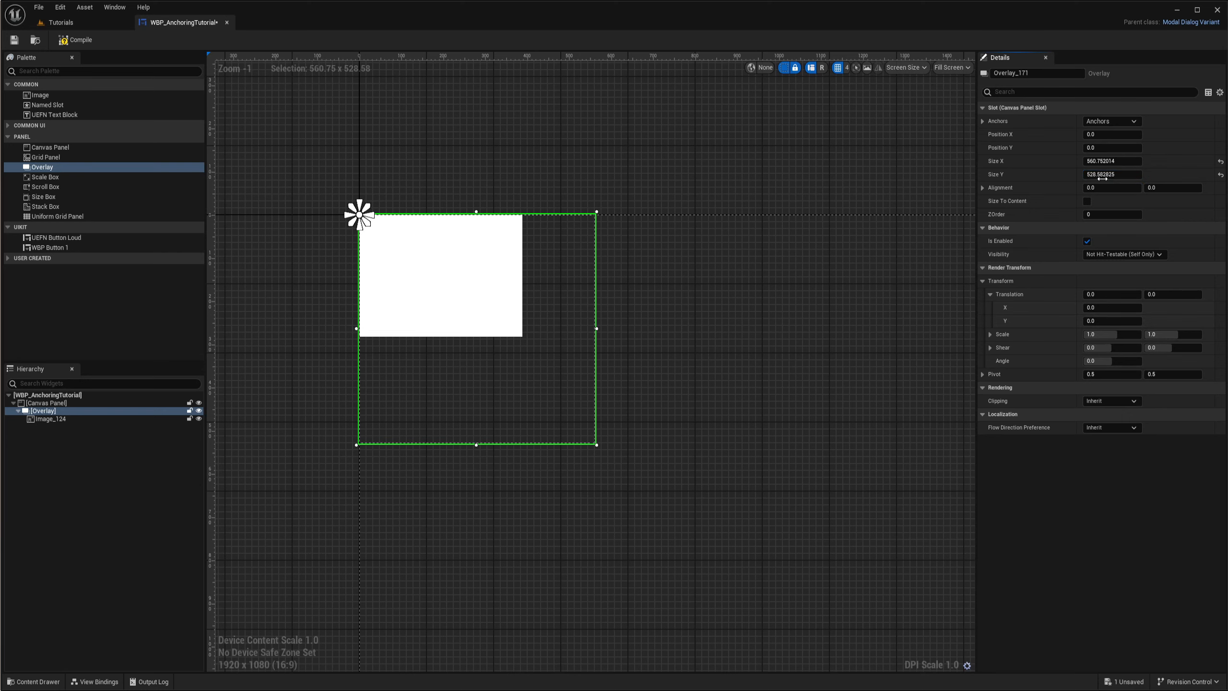
right_drag(715, 305, 806, 275)
scroll(691, 331, up, 1)
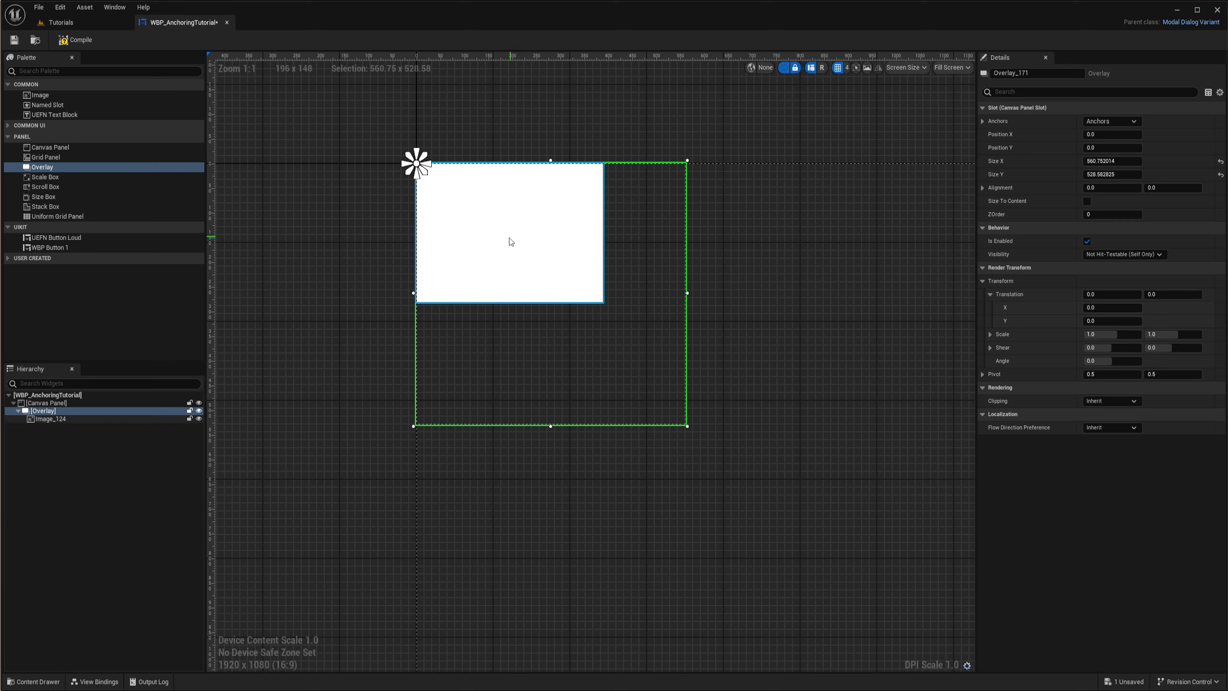
click(63, 419)
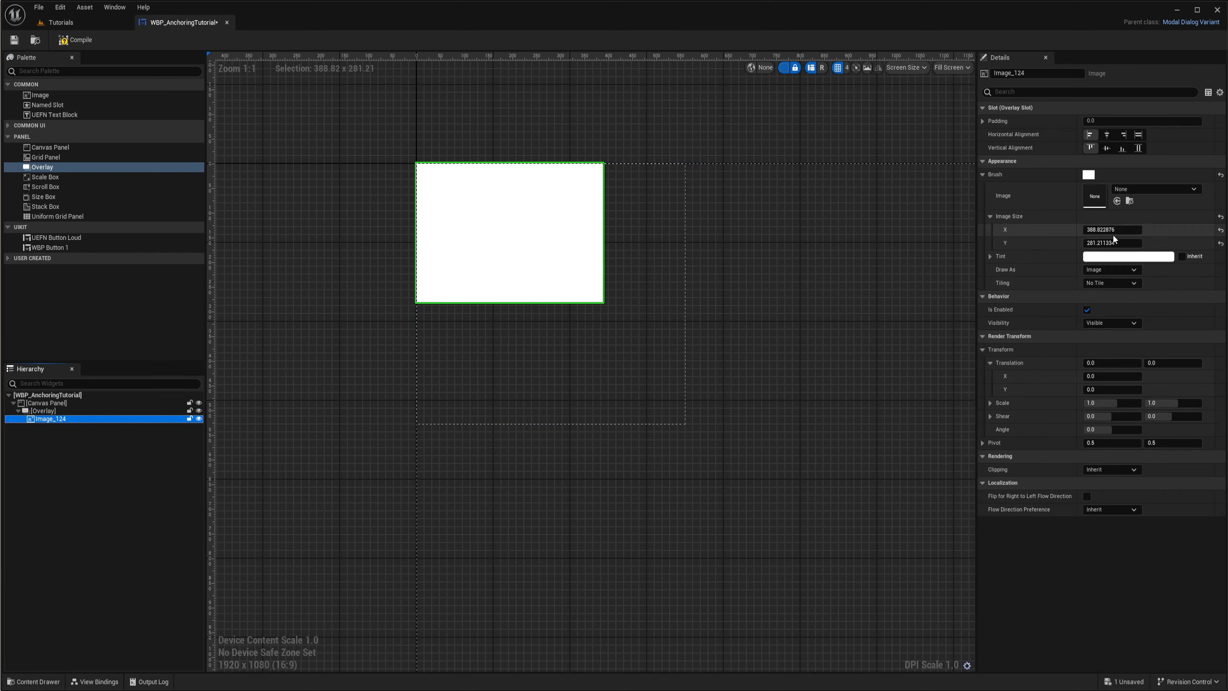
mouse_move(1112, 230)
mouse_down()
mouse_move(1151, 231)
mouse_move(1127, 231)
mouse_up()
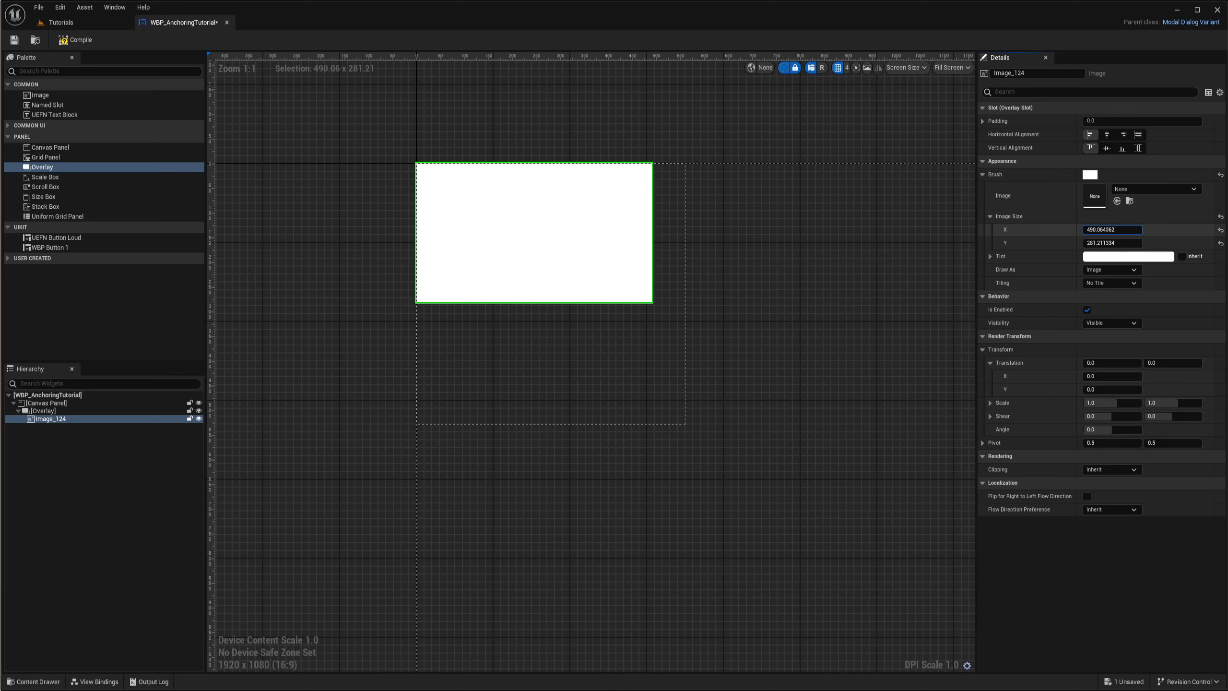
- Enable Size To Content on the overlay and try a Size X of about 304.2 and Size Y of about 82.6
click(54, 411)
right_drag(528, 493, 554, 479)
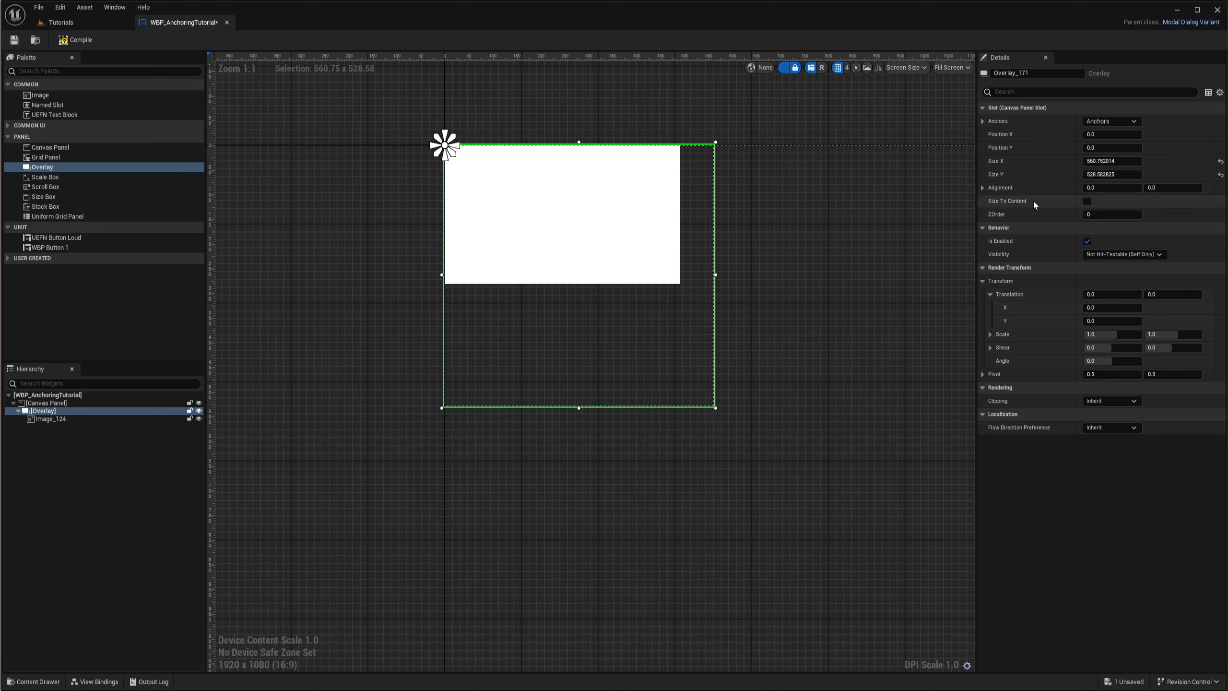
click(1088, 201)
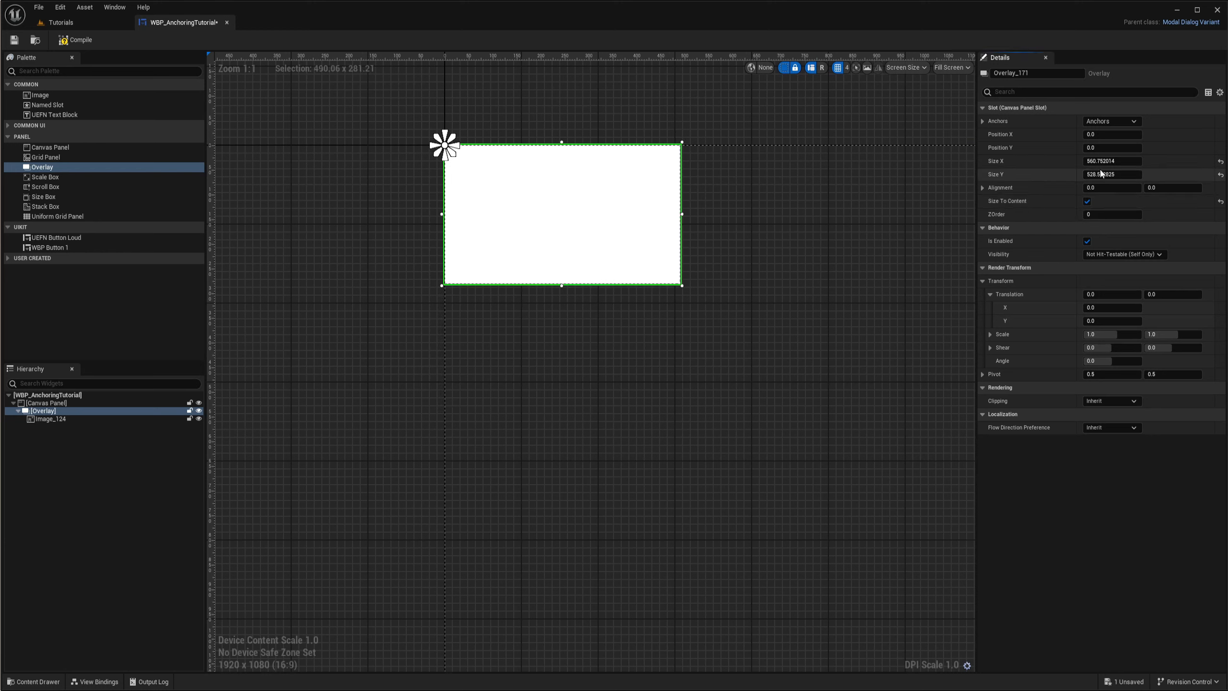
mouse_move(1104, 162)
mouse_down()
mouse_move(1153, 162)
mouse_move(1117, 162)
mouse_up()
mouse_move(1108, 175)
mouse_down()
mouse_move(1137, 175)
mouse_move(1110, 174)
mouse_up()
right_drag(729, 254, 716, 304)
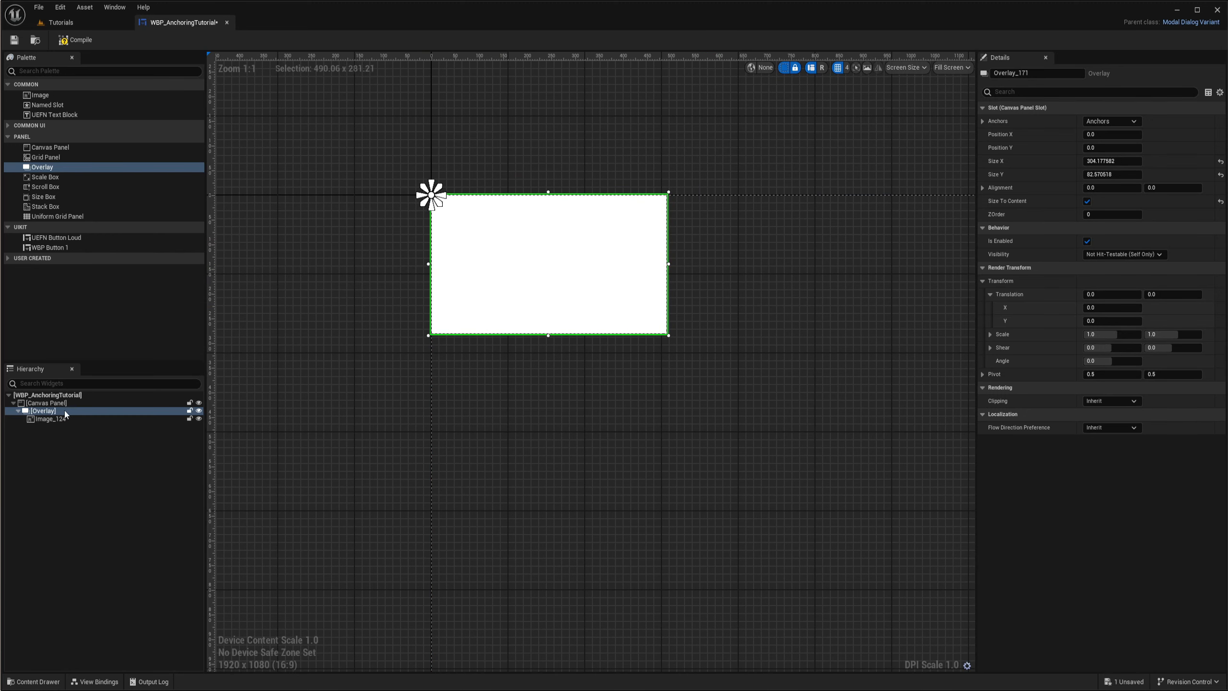
- Set the nested image's Image Size to about 575 x 592.1 and compare the overlay's bounds with the image
click(46, 418)
right_drag(647, 338, 699, 302)
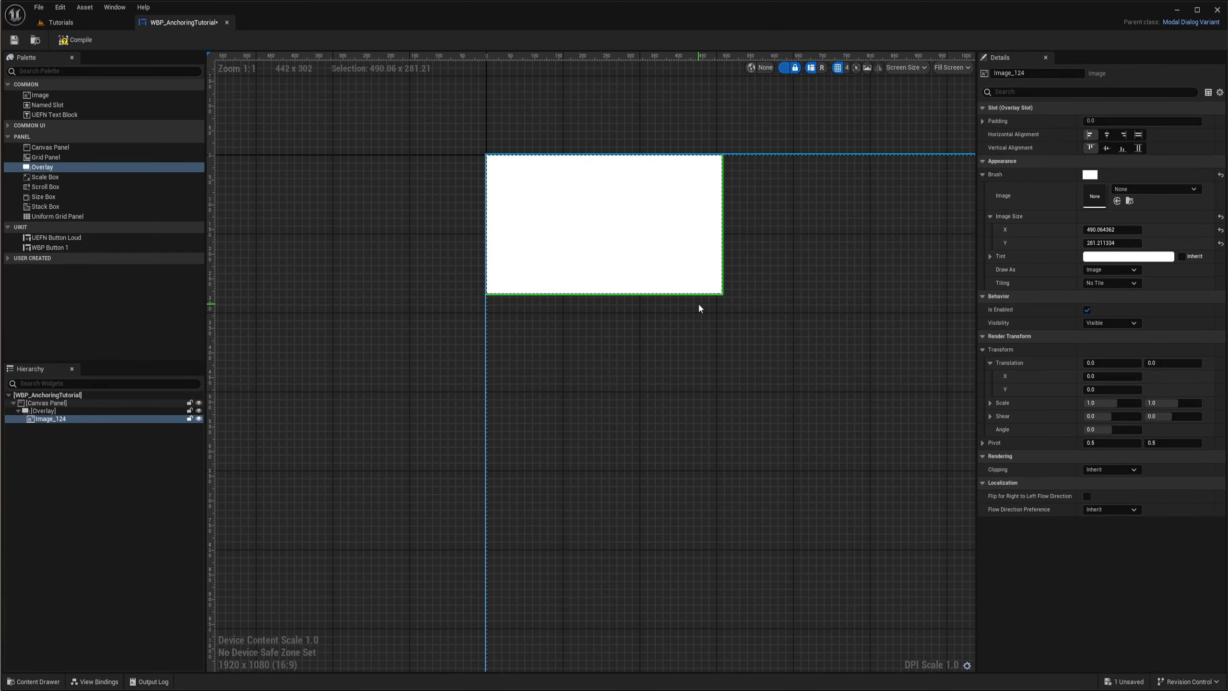
mouse_move(1112, 230)
mouse_down()
mouse_move(1152, 230)
mouse_move(1095, 229)
mouse_move(1161, 229)
mouse_move(1112, 243)
mouse_up()
click(43, 411)
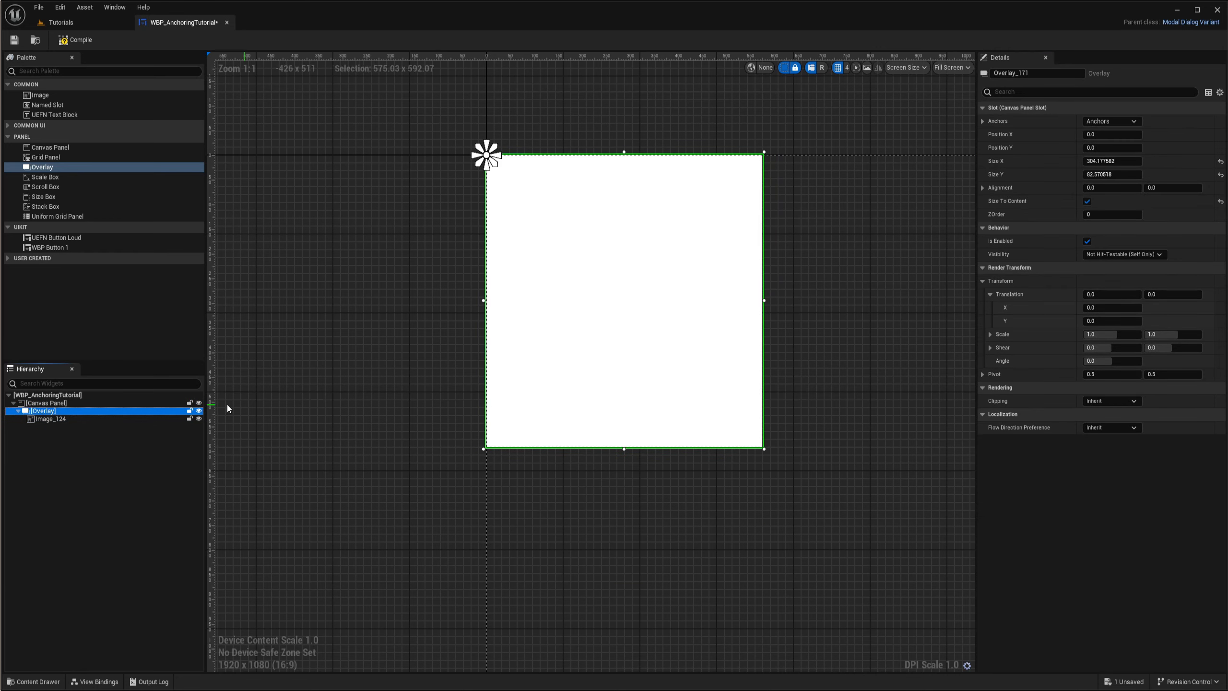
click(51, 419)
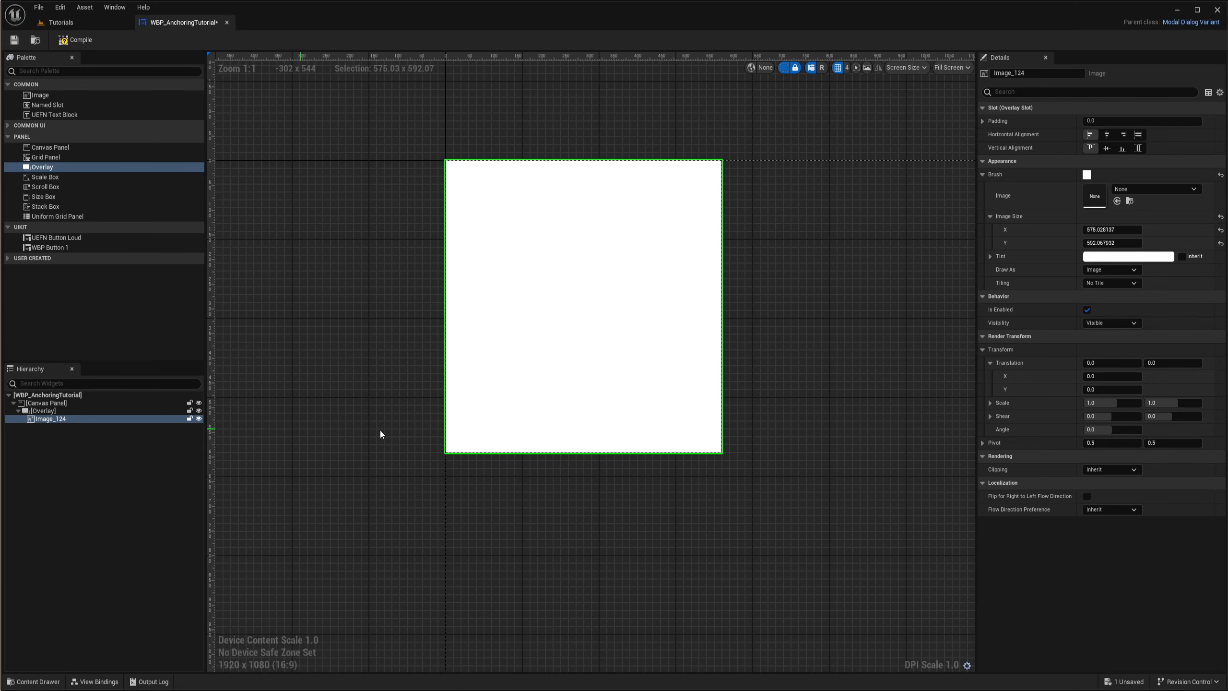
right_drag(584, 322, 649, 331)
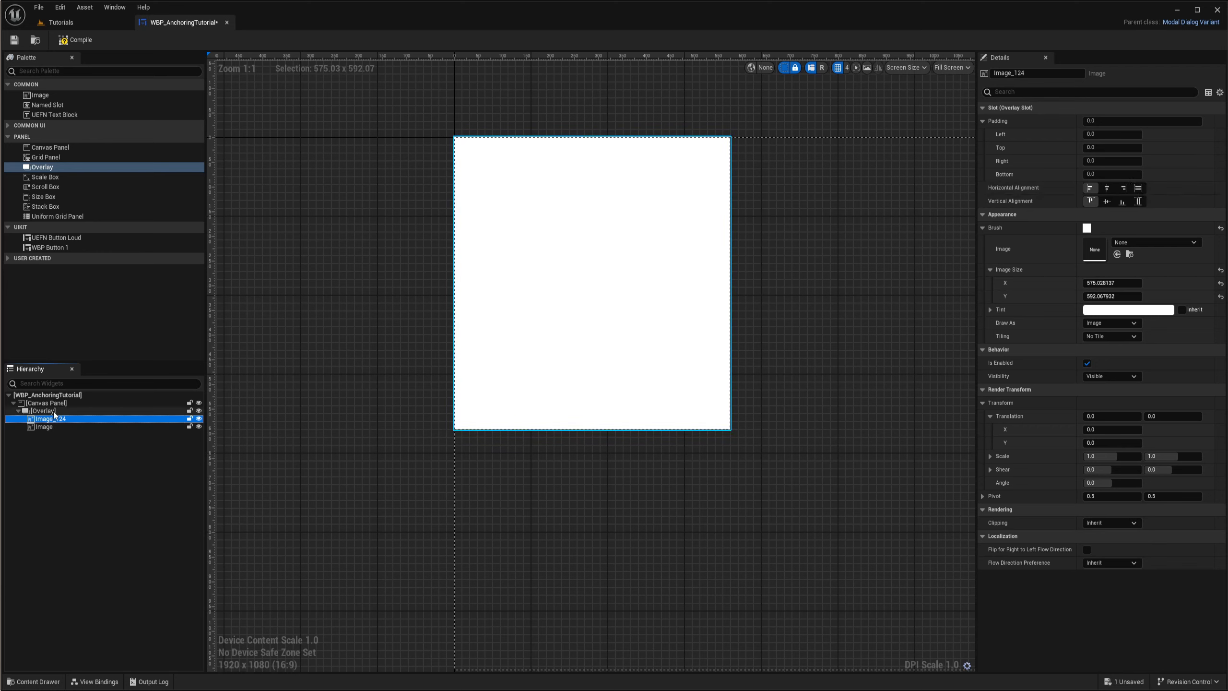
- Try bottom vertical alignment and centred horizontal alignment for the original image within the overlay
click(1090, 201)
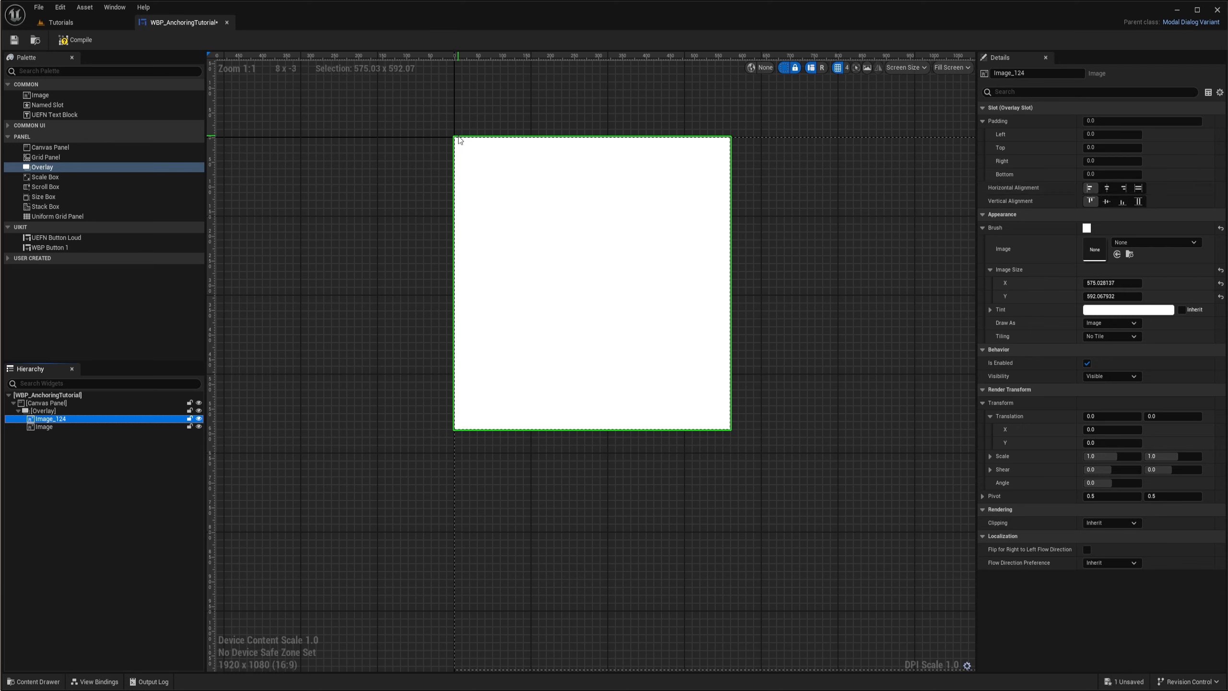
click(1122, 203)
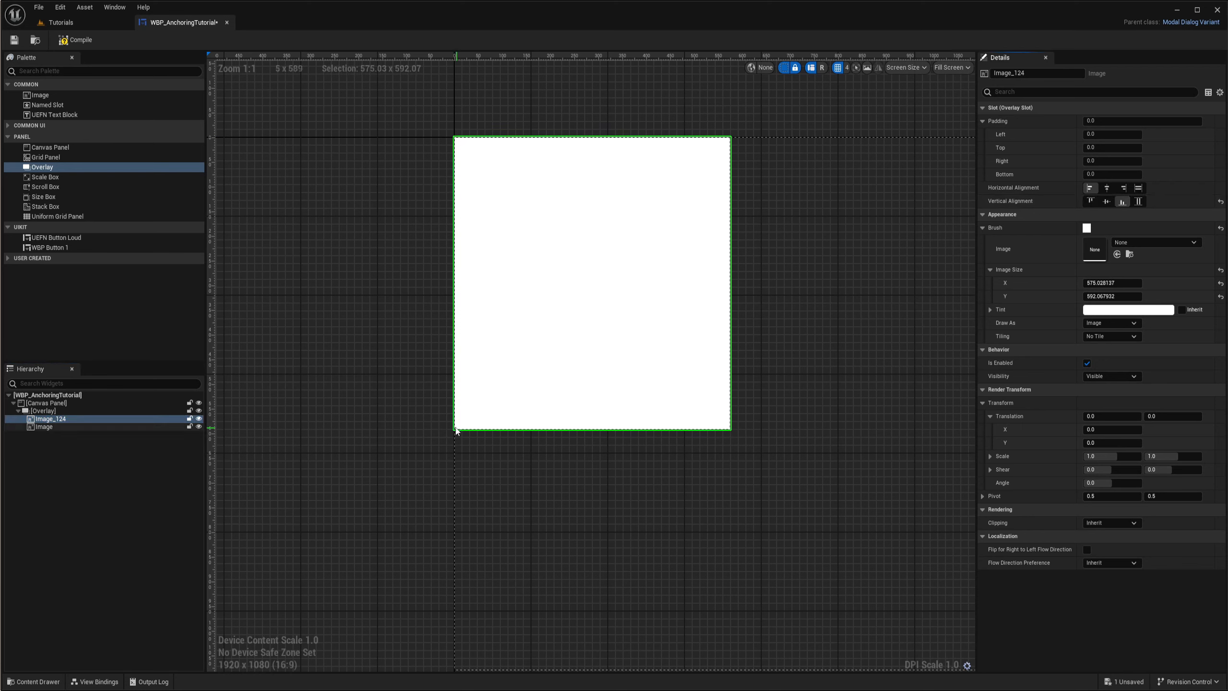
click(1108, 188)
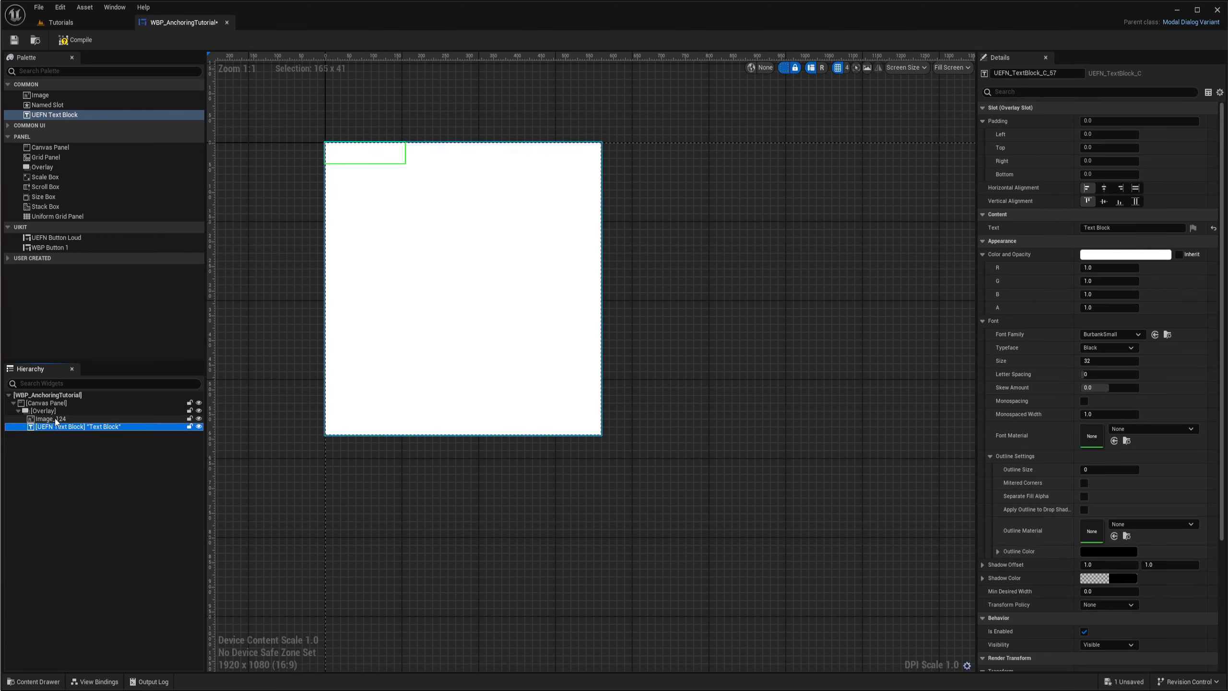
- Tint the original image in the overlay dark grey with RGB values of 0.125 and an alpha of about 0.58
click(51, 419)
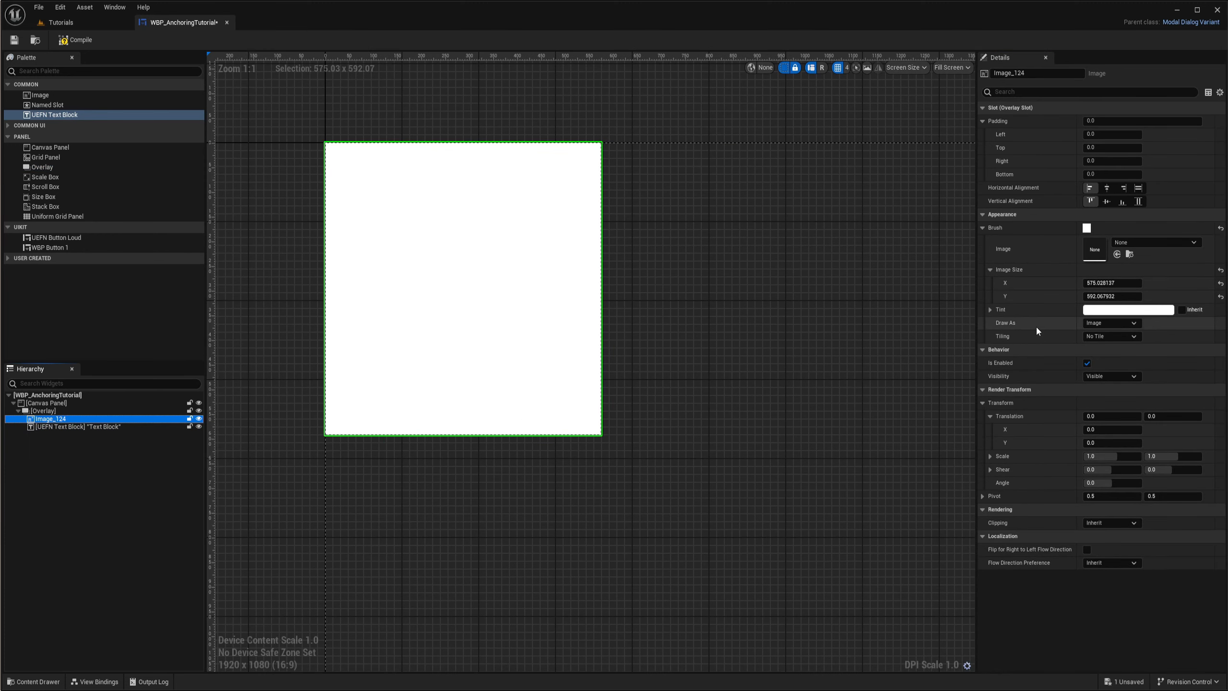
click(1105, 309)
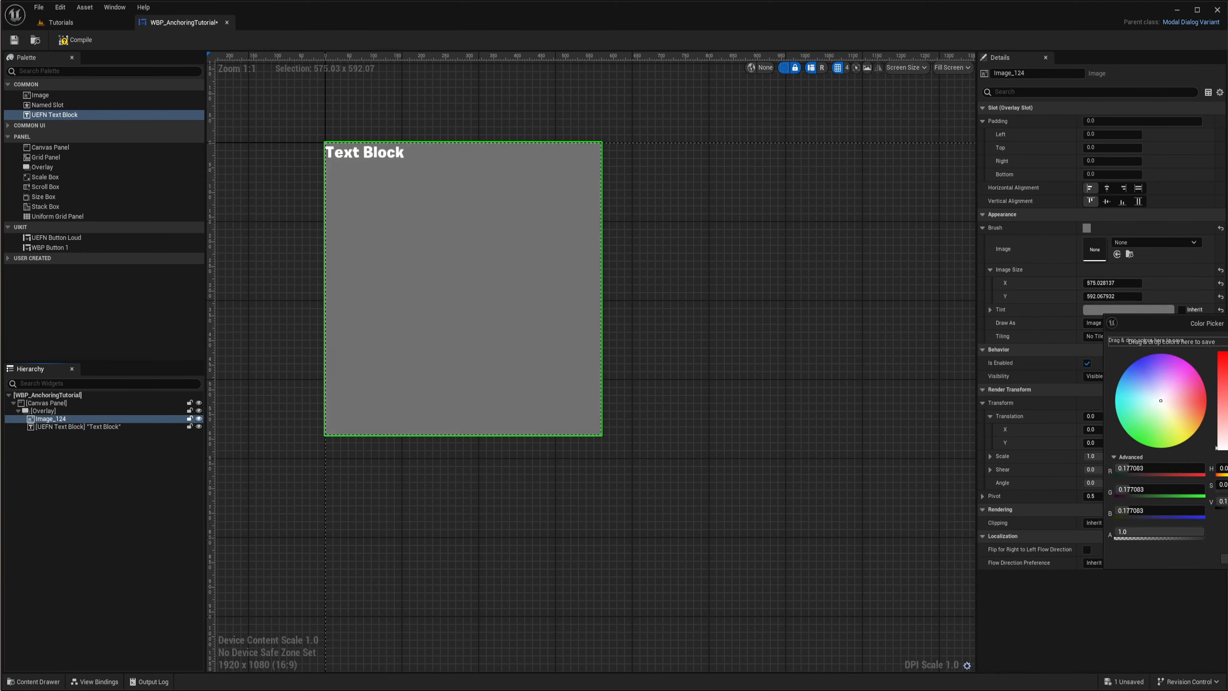
mouse_move(1186, 532)
mouse_down()
mouse_move(1135, 532)
mouse_move(1166, 532)
mouse_up()
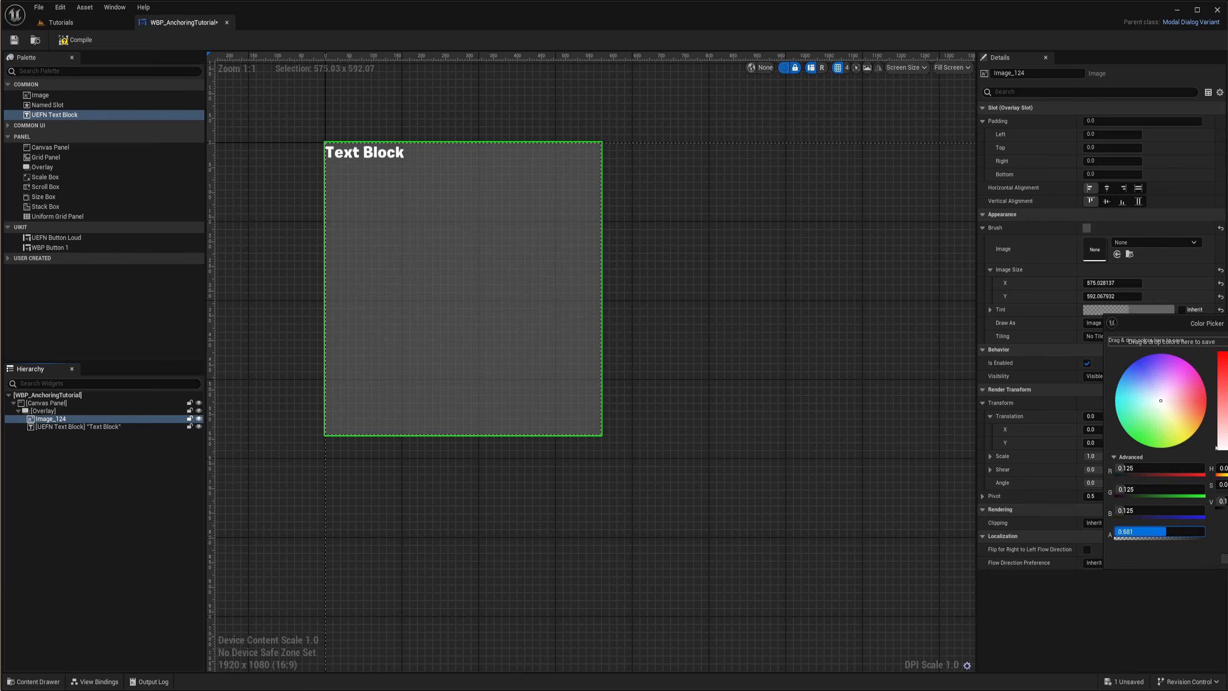
click(1226, 559)
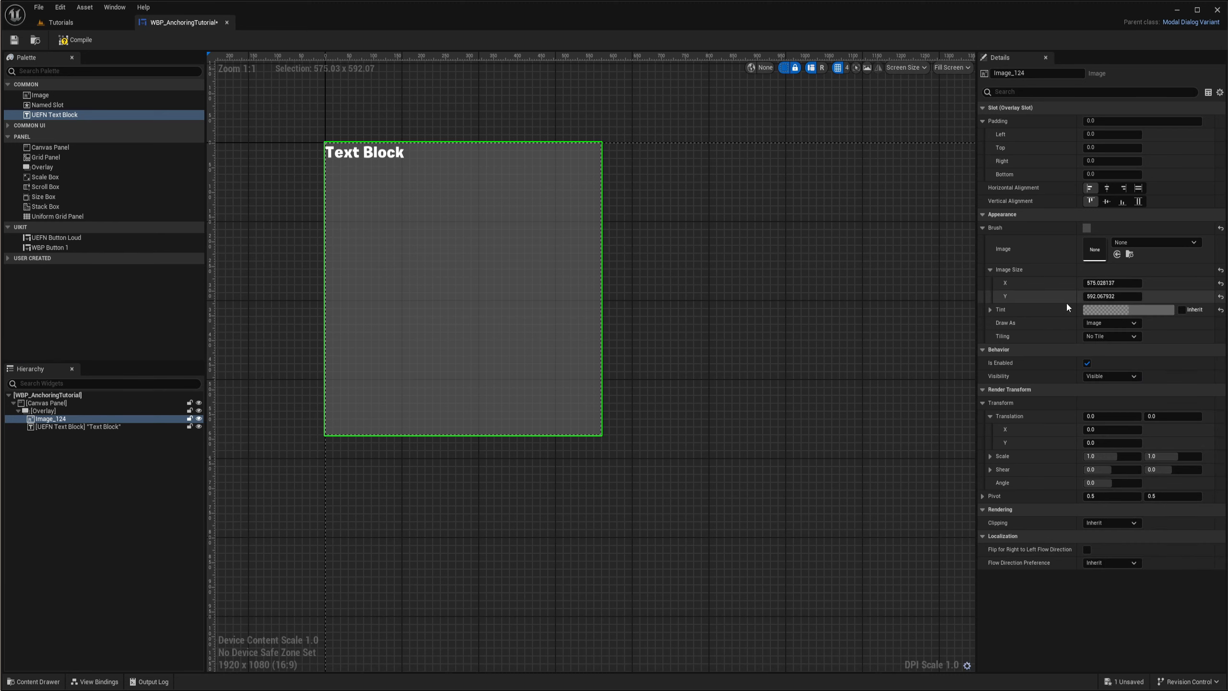
- Draw the image as a Rounded Box and set its rounding type to Fixed Radius
right_drag(630, 289, 743, 335)
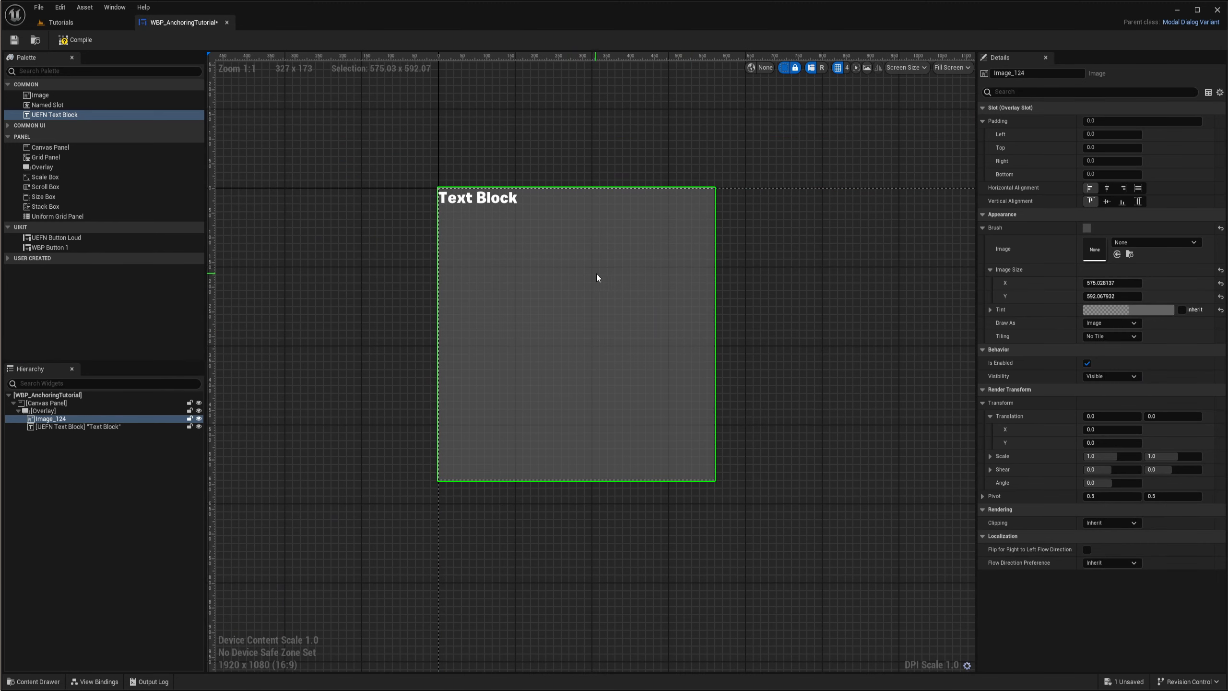
right_drag(547, 248, 517, 236)
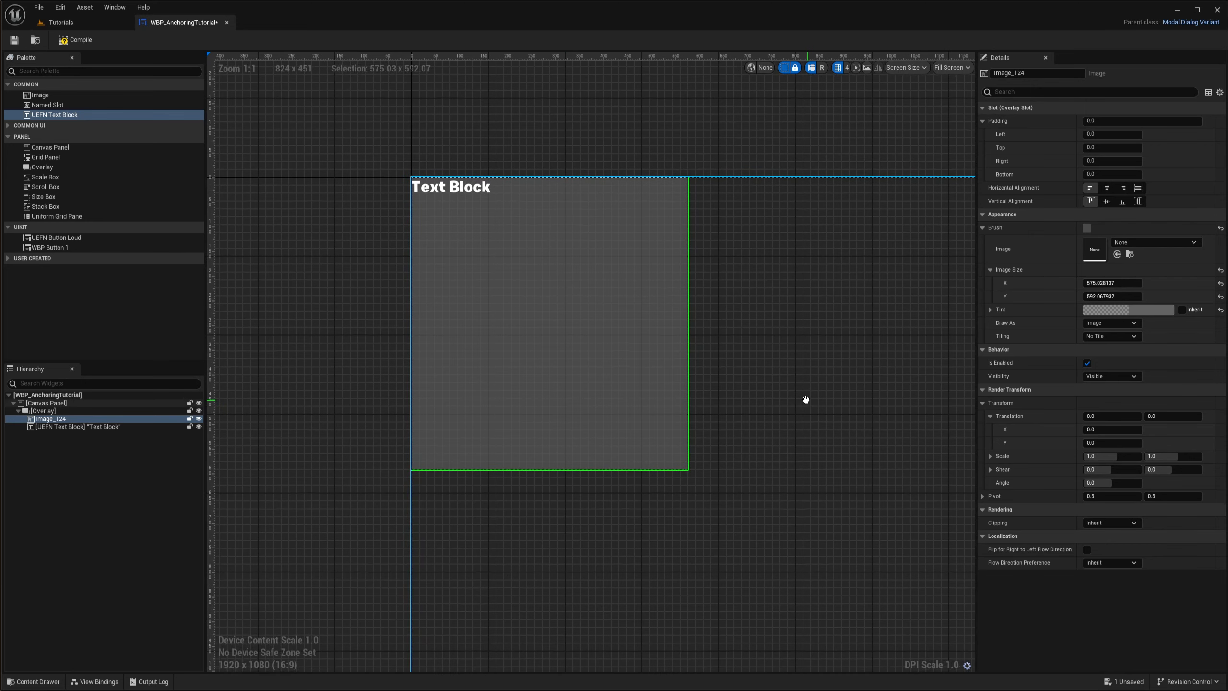
scroll(641, 169, up, 2)
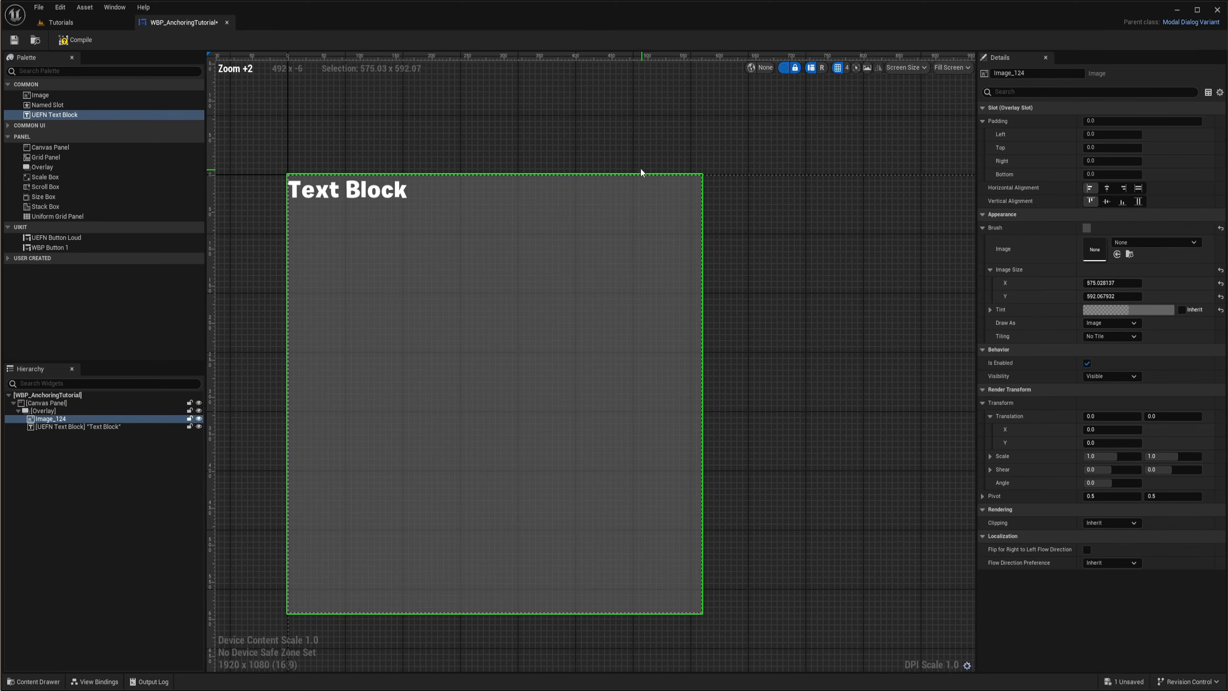
right_drag(641, 169, 728, 167)
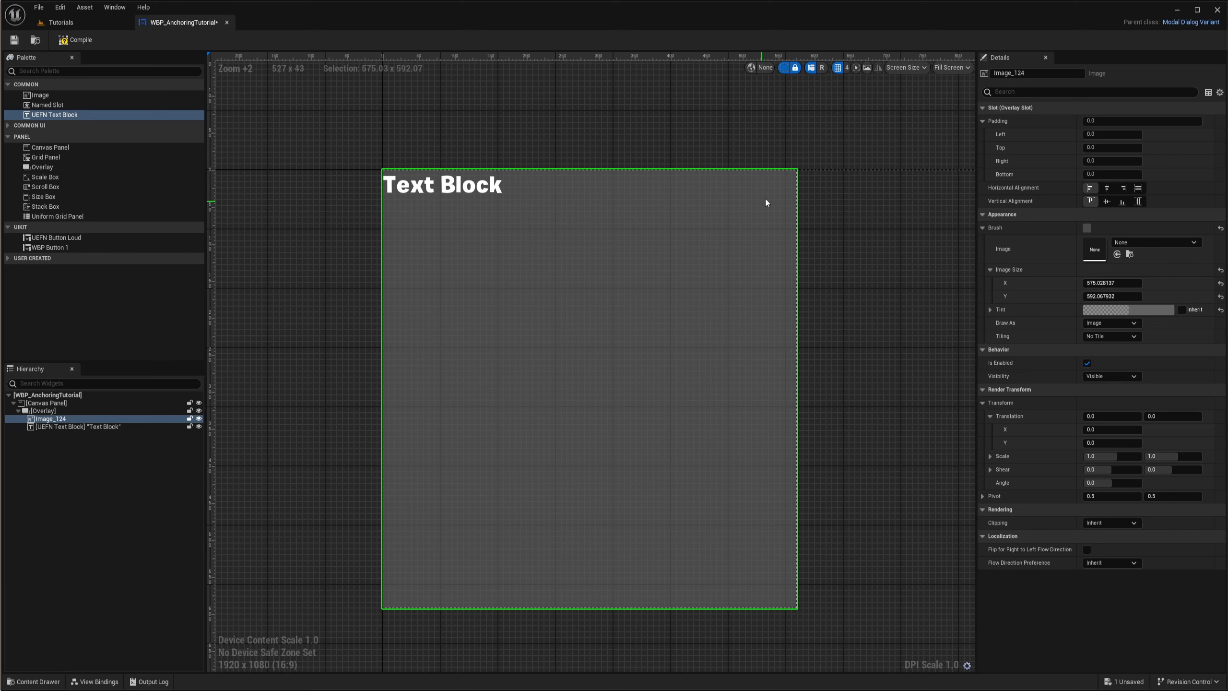
click(1110, 323)
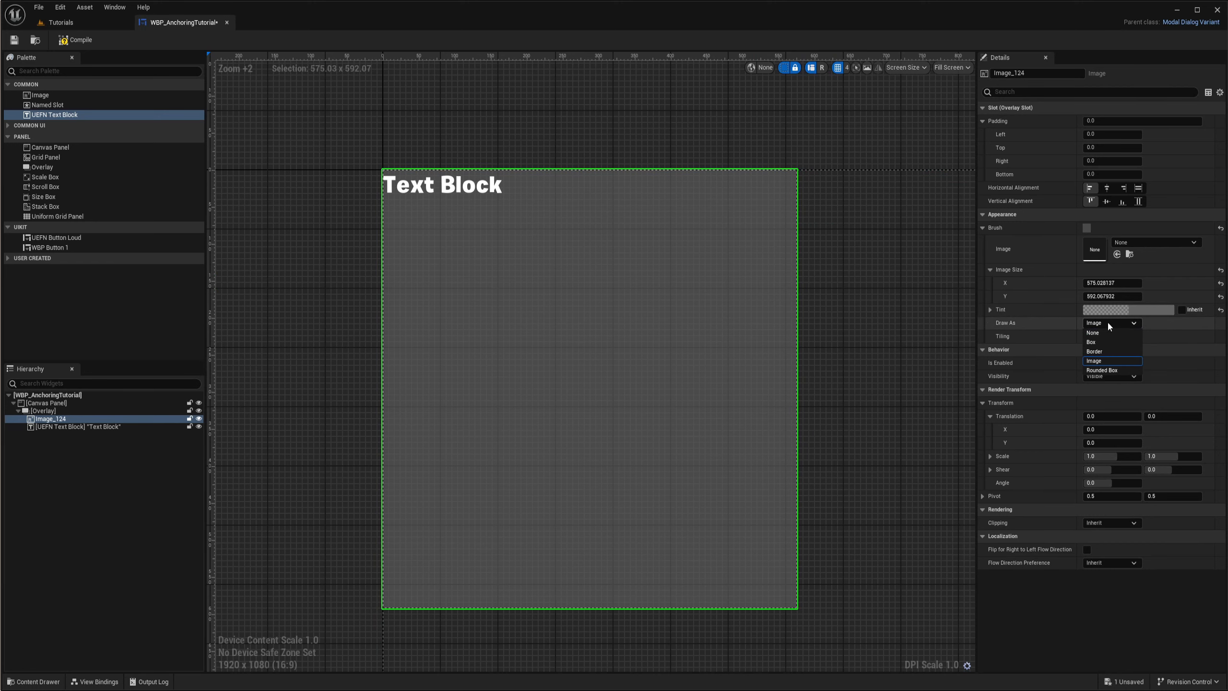
click(1119, 371)
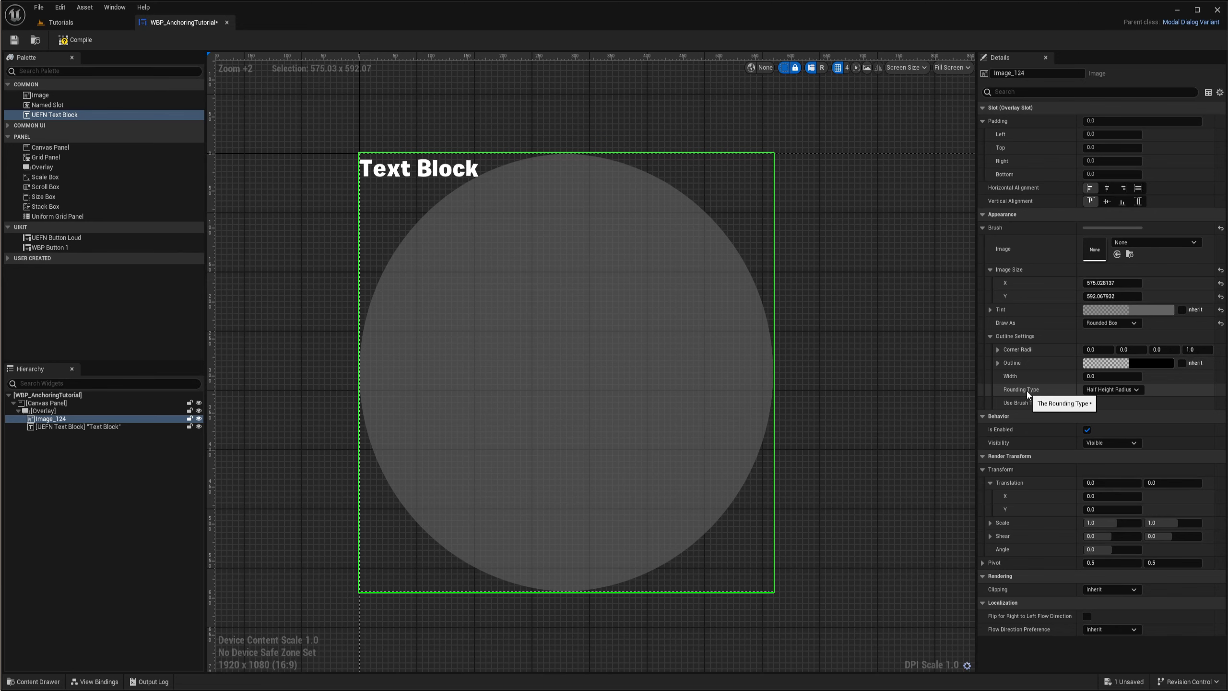
click(1110, 390)
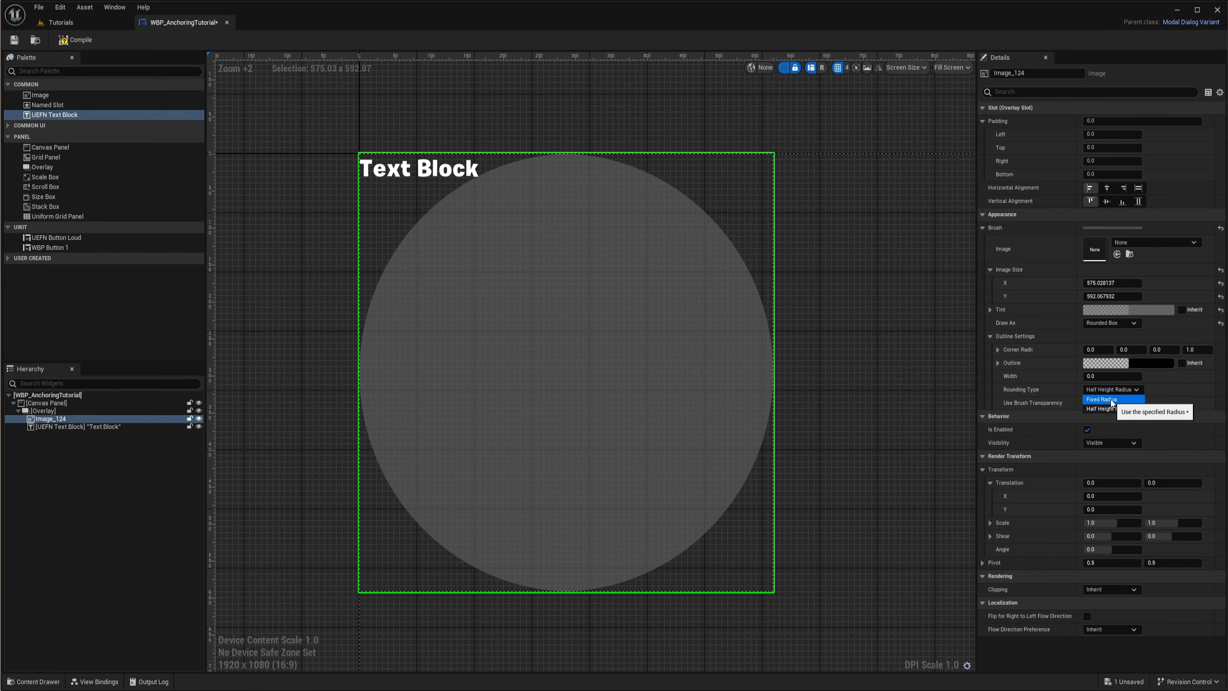
click(1101, 399)
right_drag(845, 354, 822, 352)
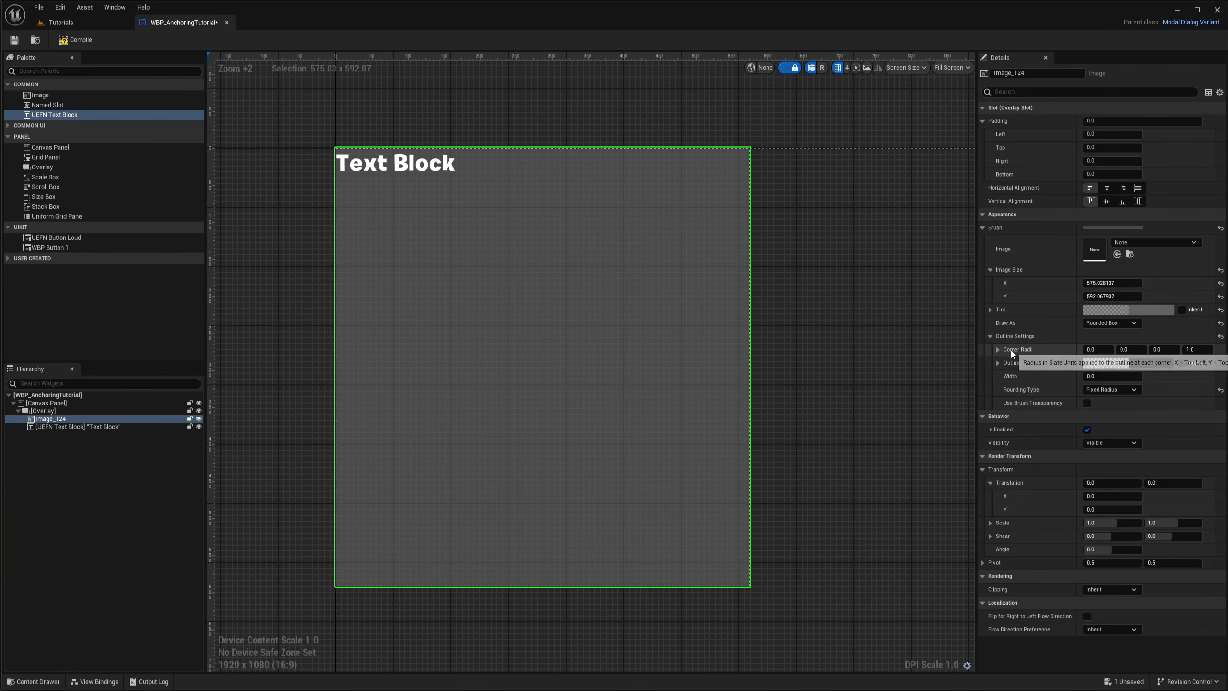
- Set all four corner radii of the image to 50
drag(977, 354, 943, 353)
click(1081, 349)
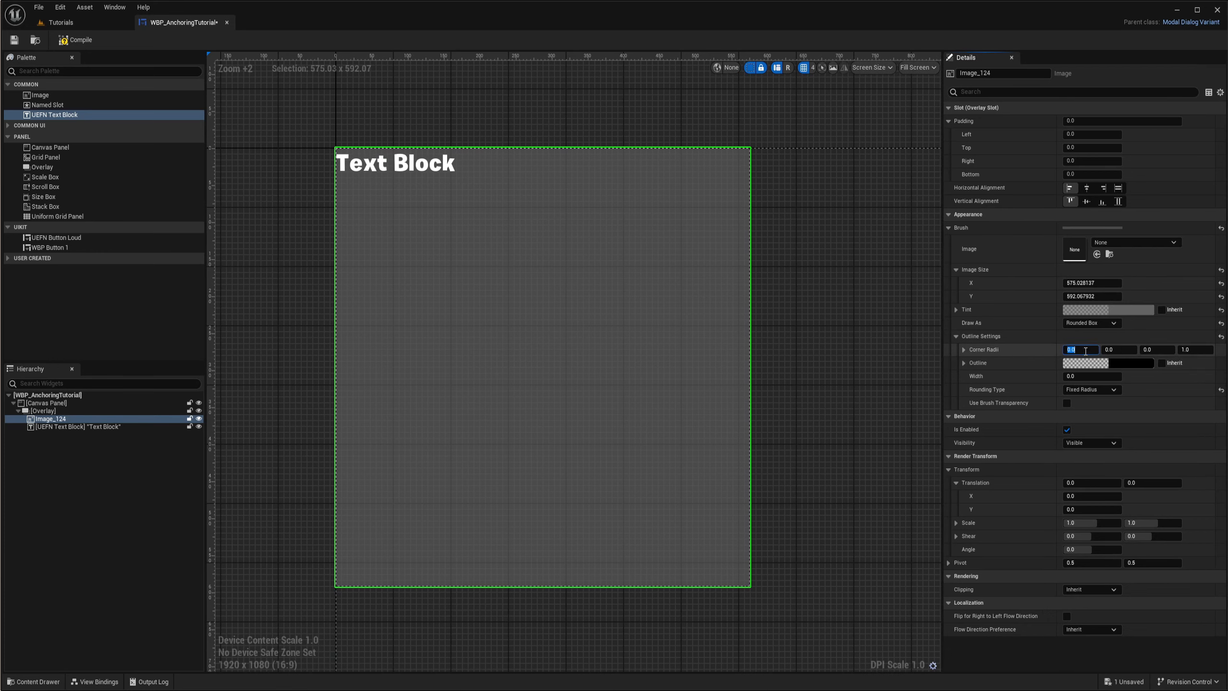
text(20)
key(Return)
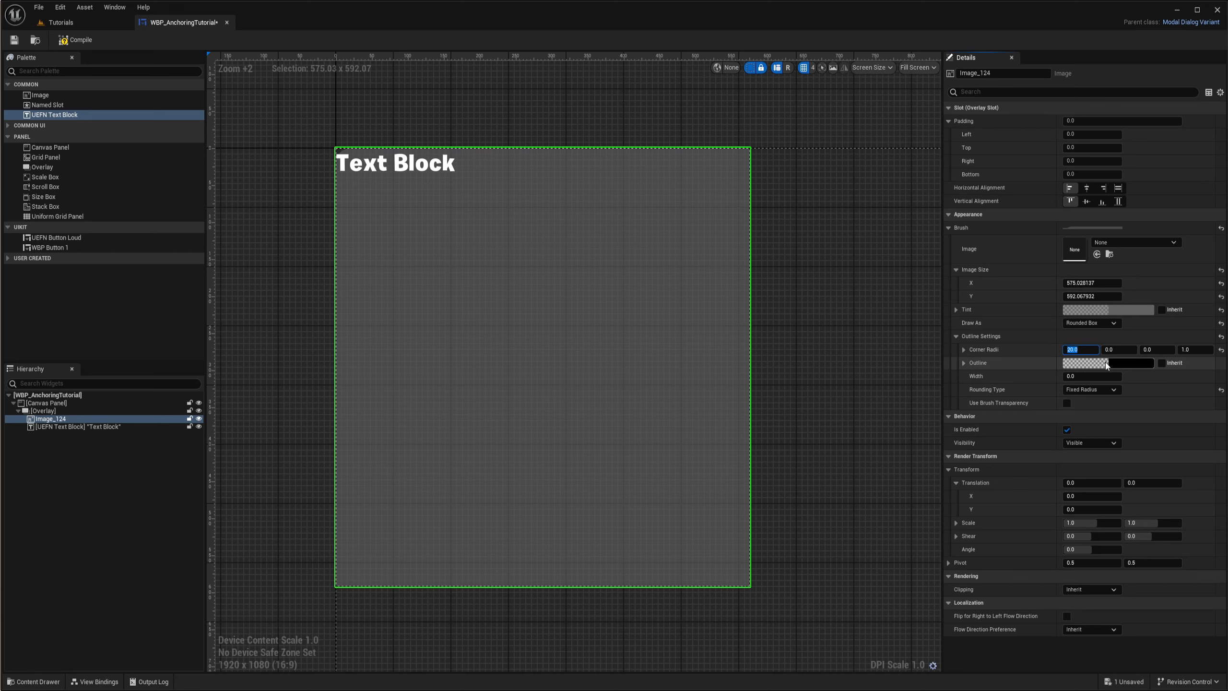
text(50)
key(Return)
text(5)
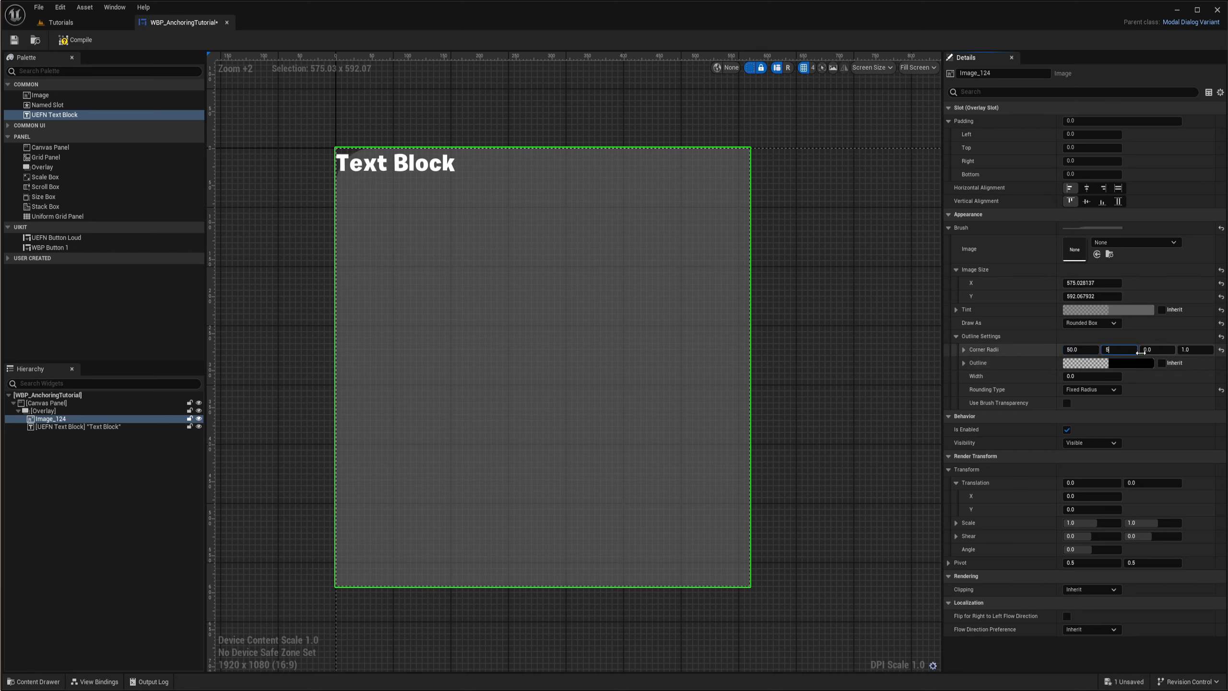
text(0)
key(Tab)
text(5)
key(Tab)
text(0)
key(Return)
text(50)
key(Return)
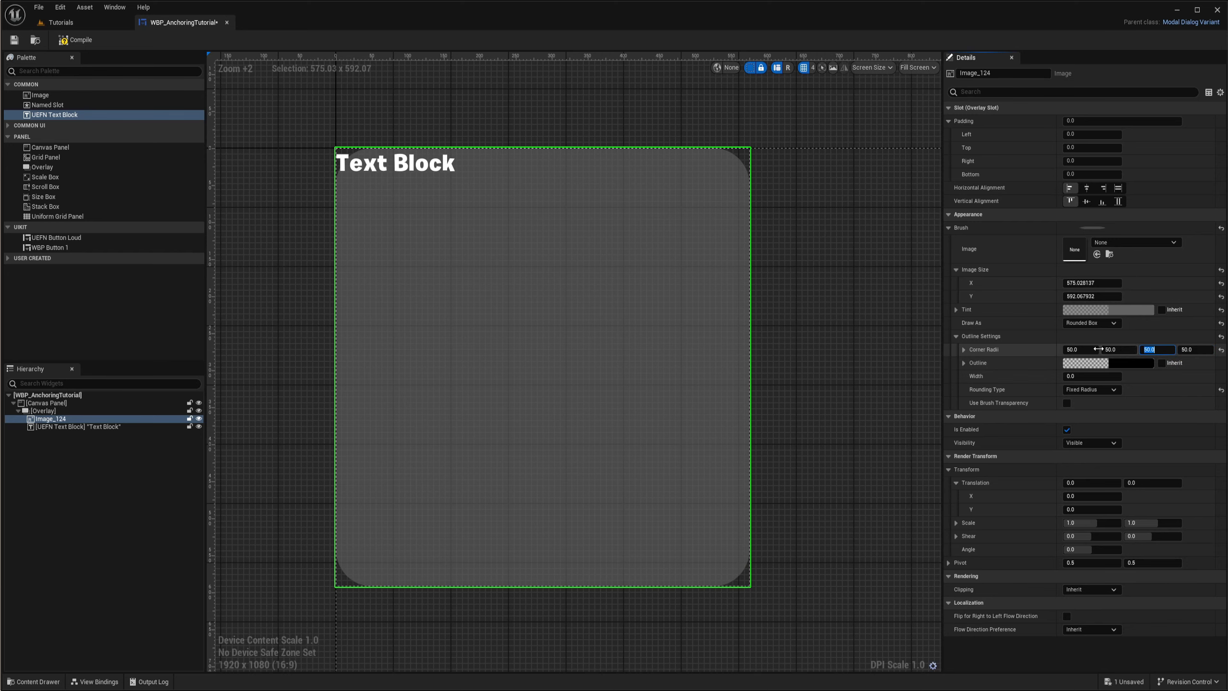
- Examine the image's rounded corners up close on the canvas
right_drag(784, 379, 824, 326)
scroll(384, 548, up, 4)
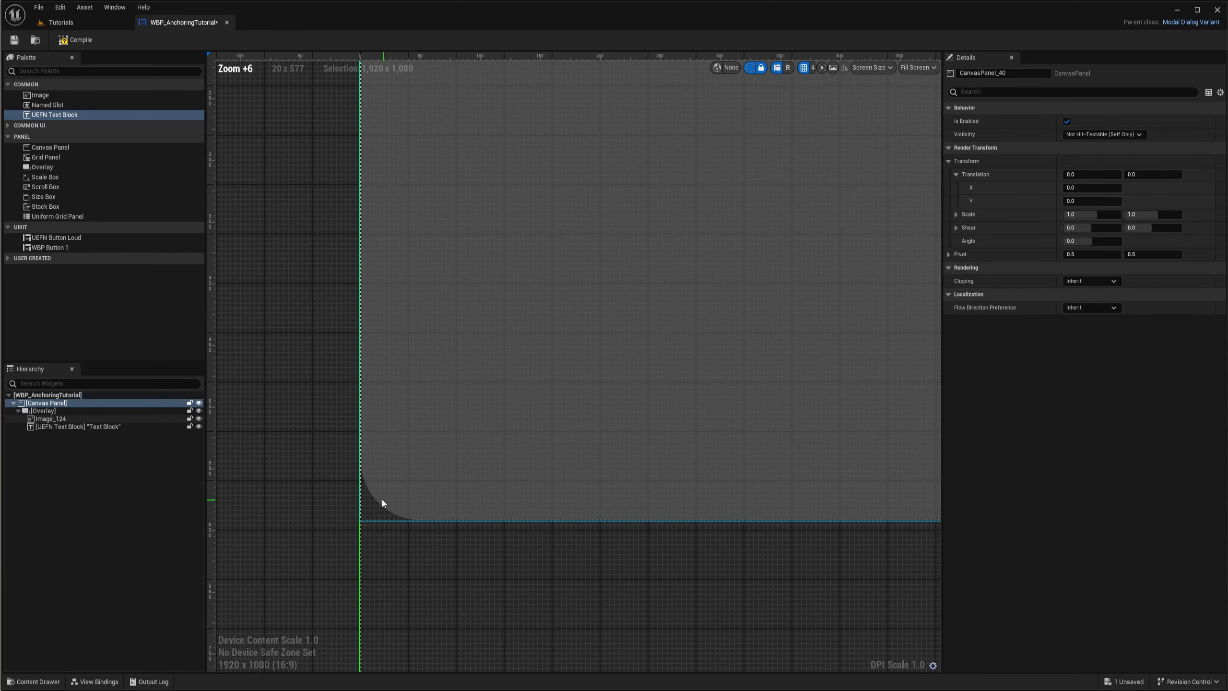
right_drag(469, 464, 318, 491)
scroll(637, 428, down, 3)
right_drag(637, 428, 716, 523)
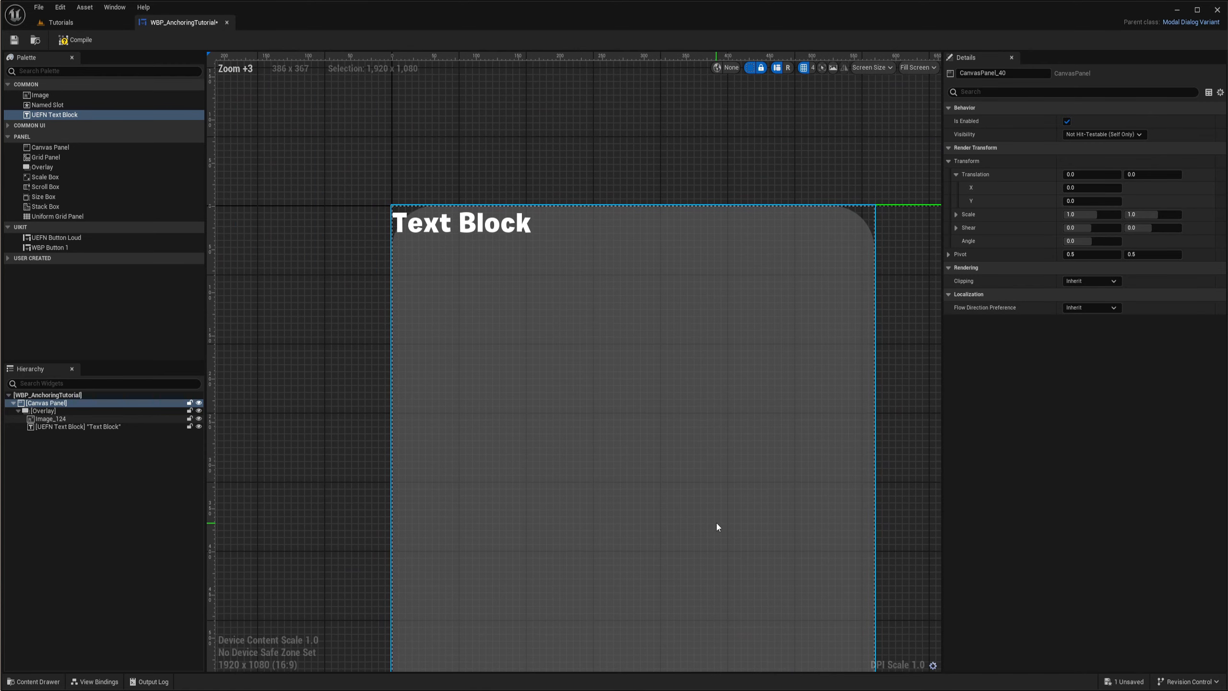
scroll(782, 379, down, 1)
right_drag(782, 378, 735, 307)
- Set the rounded image's outline width to 3
click(131, 420)
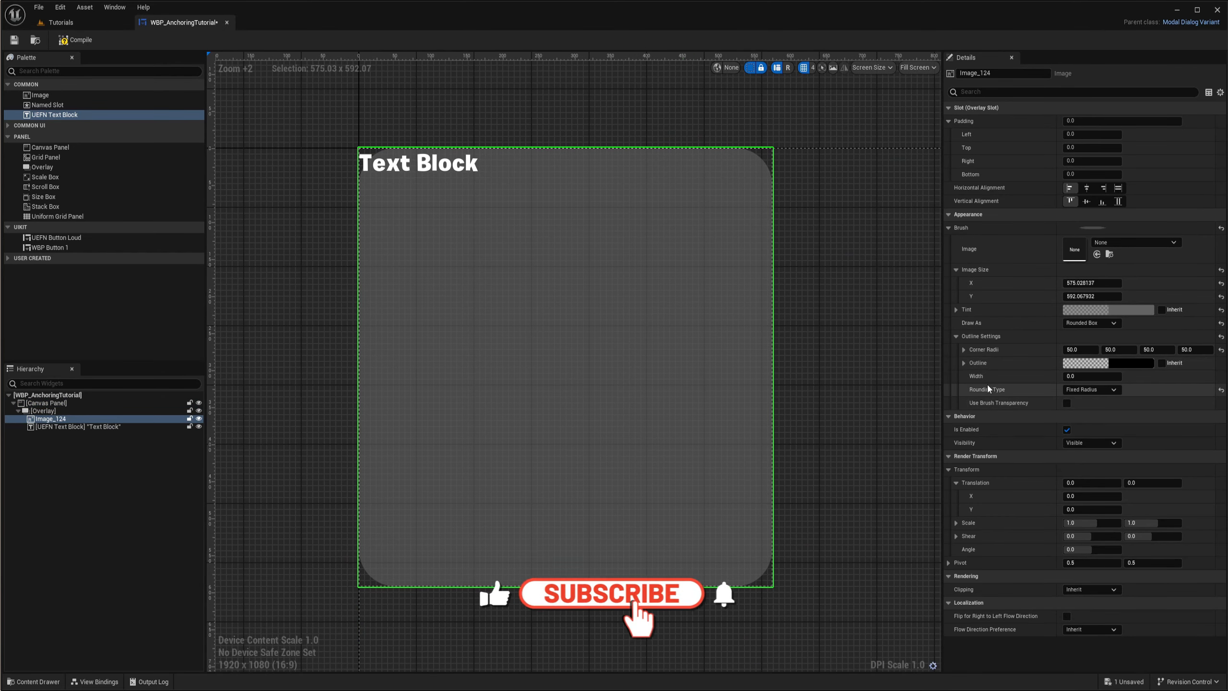
click(1092, 378)
text(1)
key(Return)
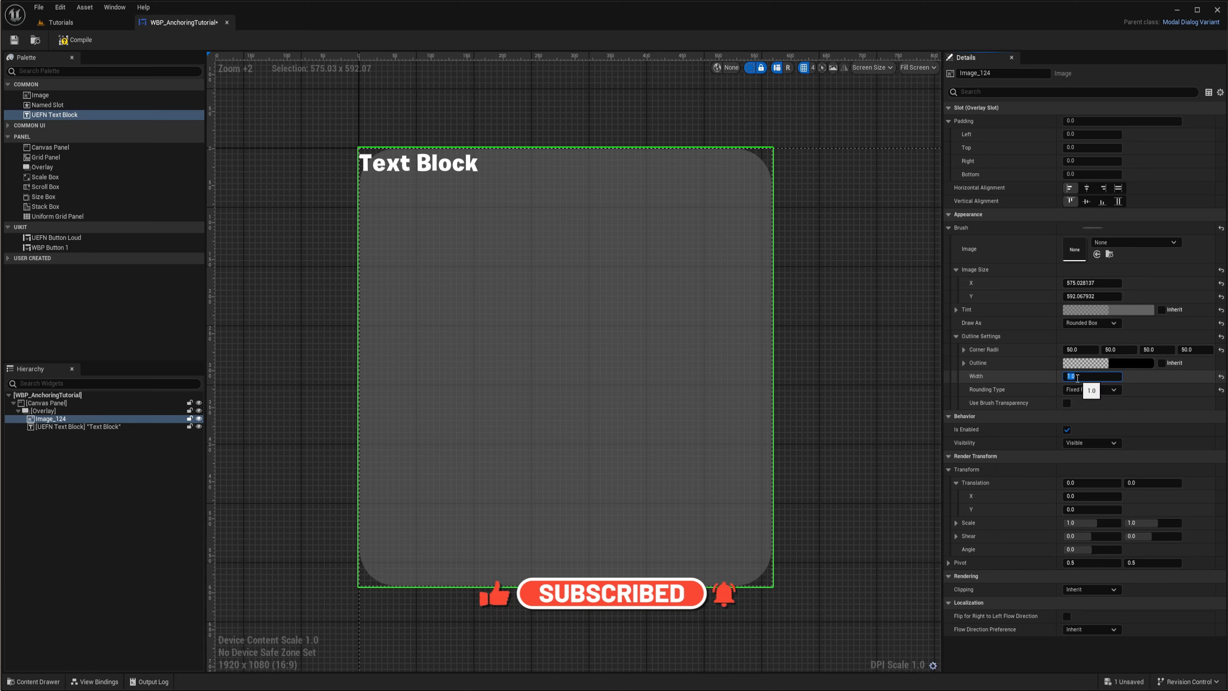
text(3)
- Colour the image's outline turquoise green with R 0, G 1, B about 0.356 and an alpha of 1
click(1118, 363)
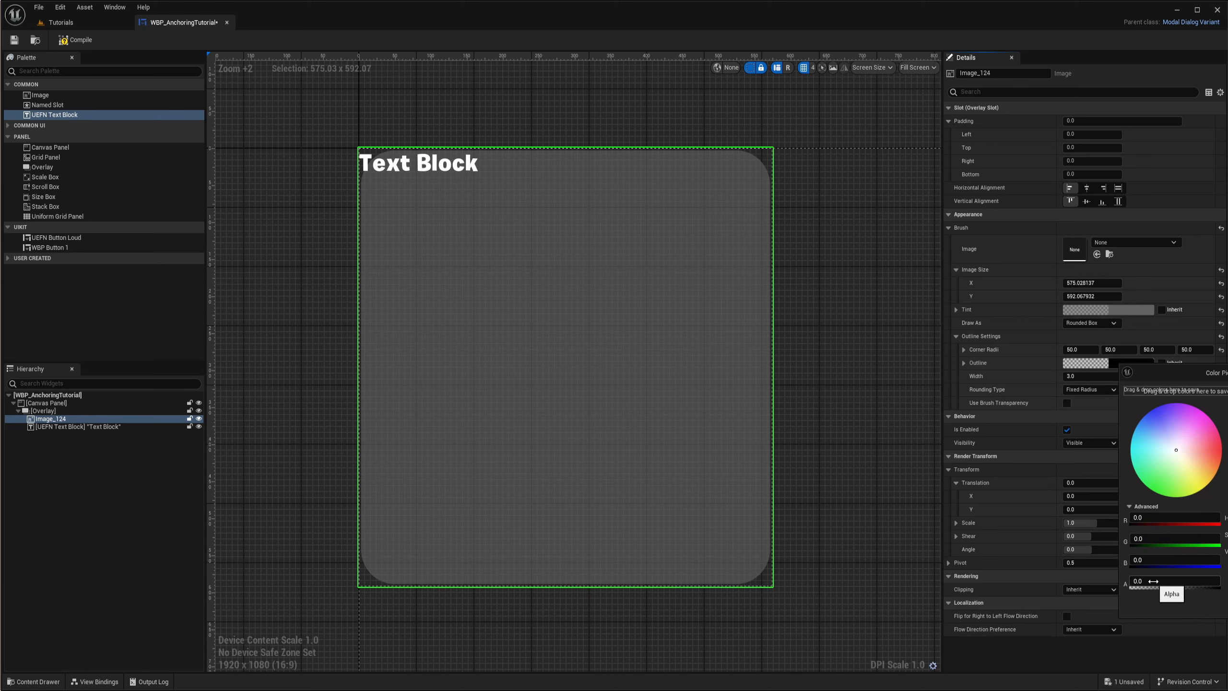
drag(1152, 580, 1219, 581)
mouse_move(1146, 462)
mouse_down()
mouse_move(1130, 471)
mouse_move(1140, 482)
mouse_up()
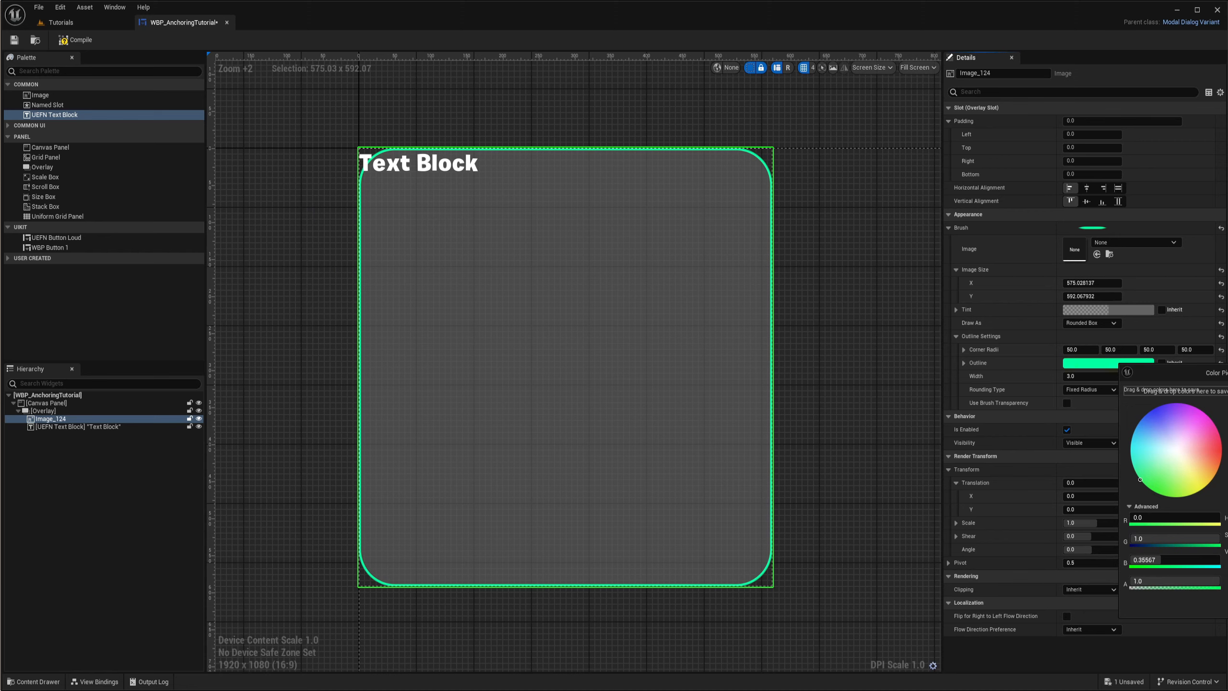
click(1227, 606)
- Try an outline width of 20, settle on about 9.9, and shift the image's tint to bluish grey
right_drag(749, 327, 803, 335)
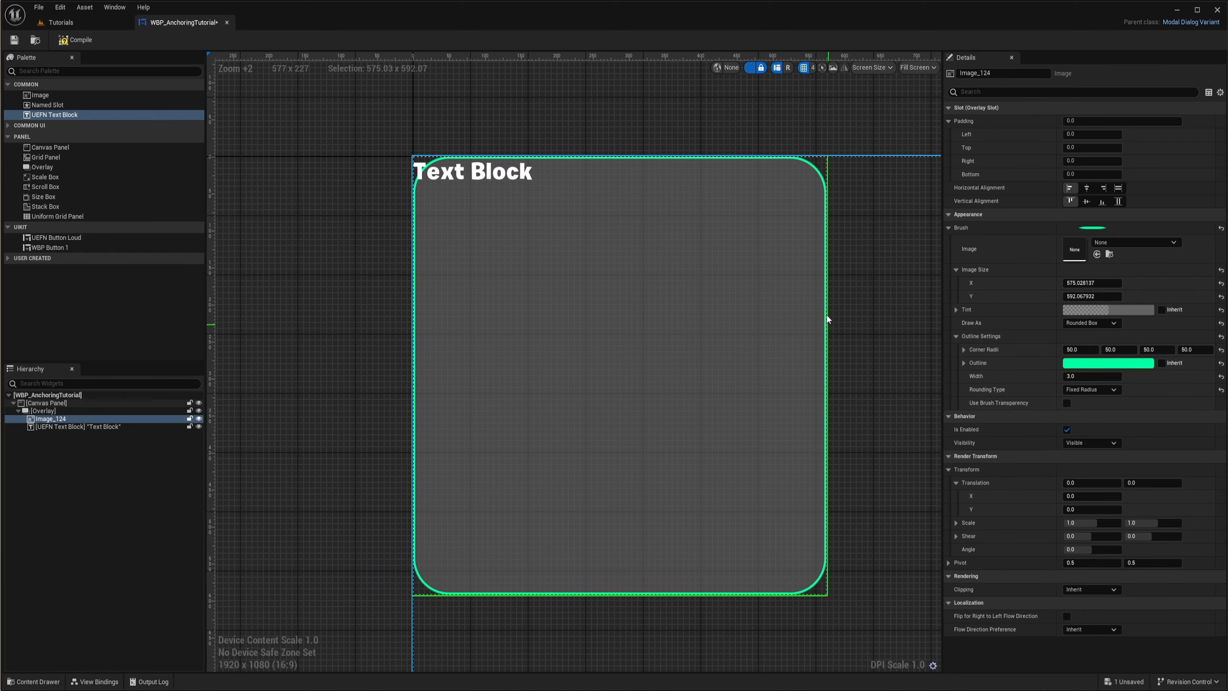
drag(1080, 380, 1168, 377)
click(1081, 377)
text(20)
key(Return)
right_drag(915, 340, 911, 344)
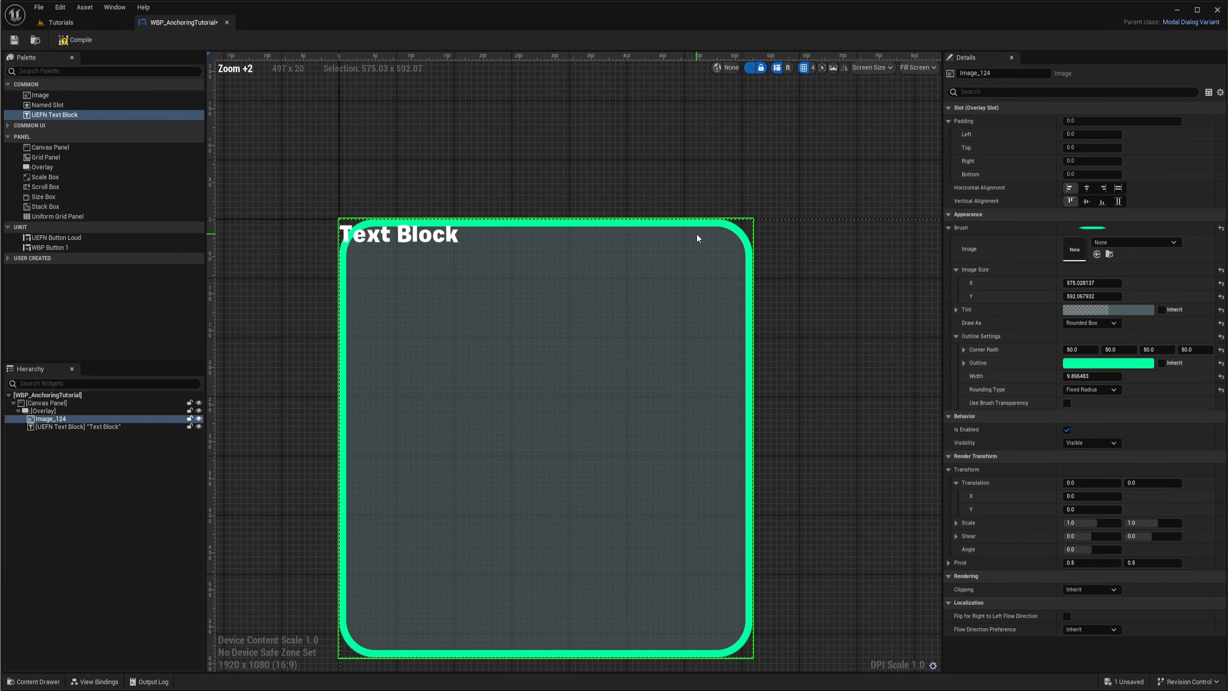
scroll(697, 232, up, 1)
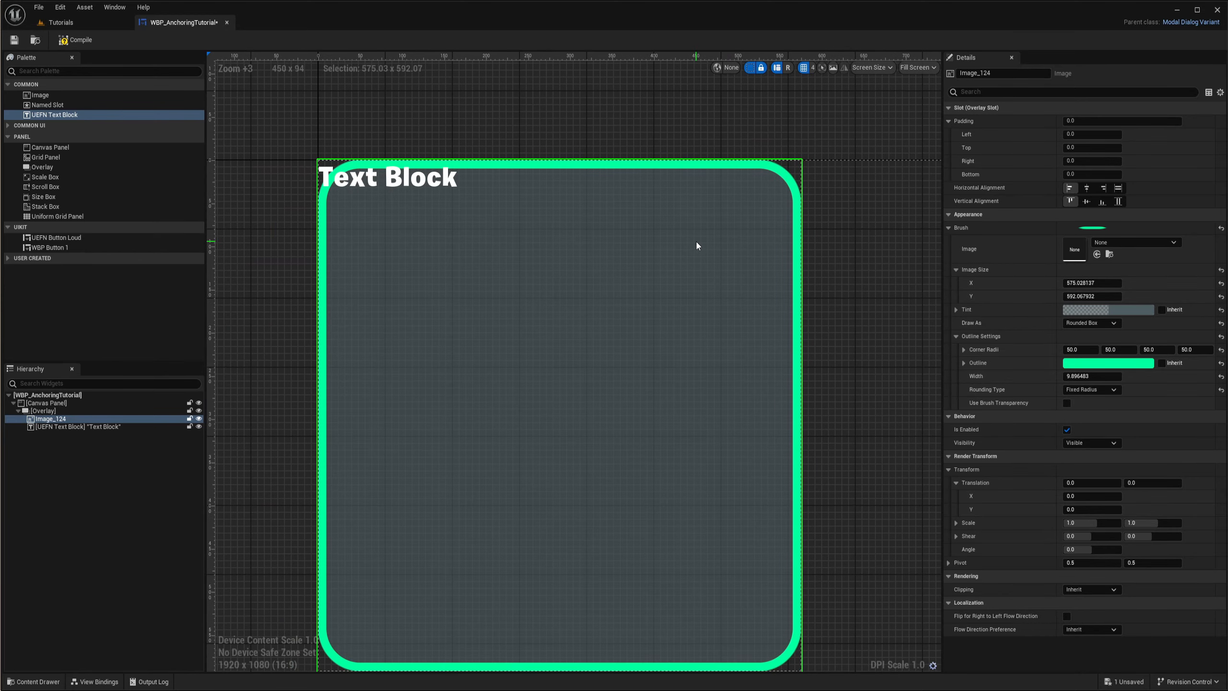
scroll(652, 465, down, 2)
right_drag(741, 381, 643, 401)
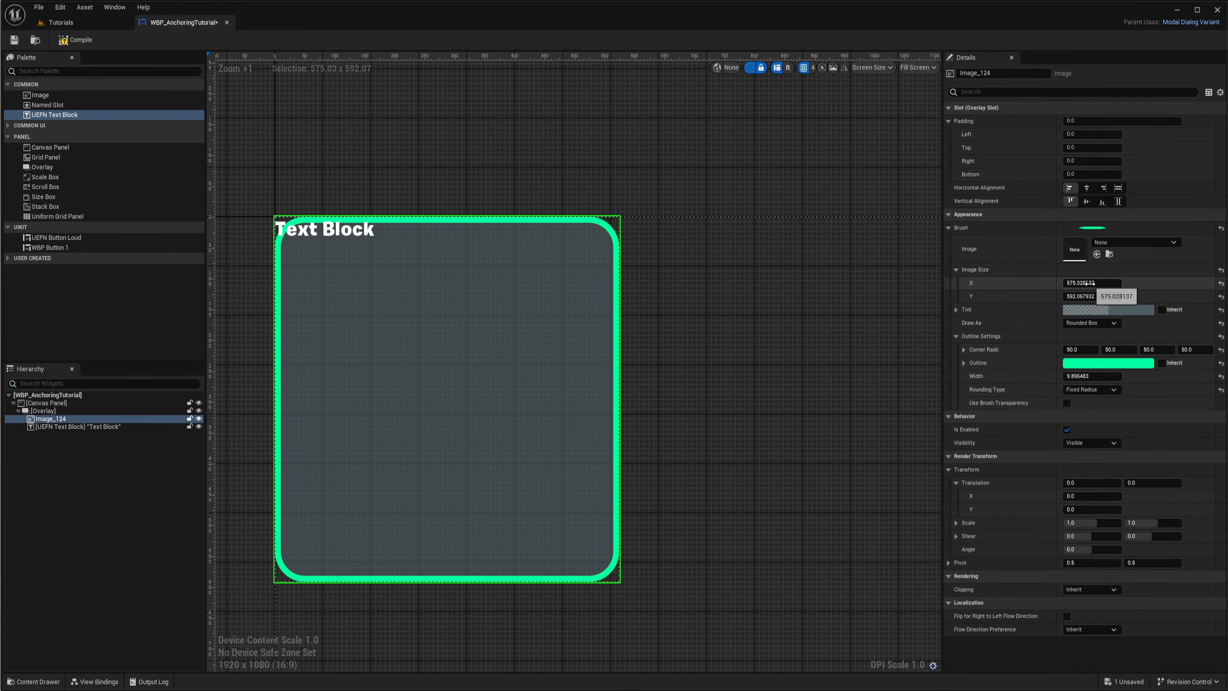
- Try Image Size X values of about 1028.4 and 198.2 to compare how the rounded corners and outline adapt
drag(1092, 283, 1144, 283)
right_drag(765, 332, 583, 341)
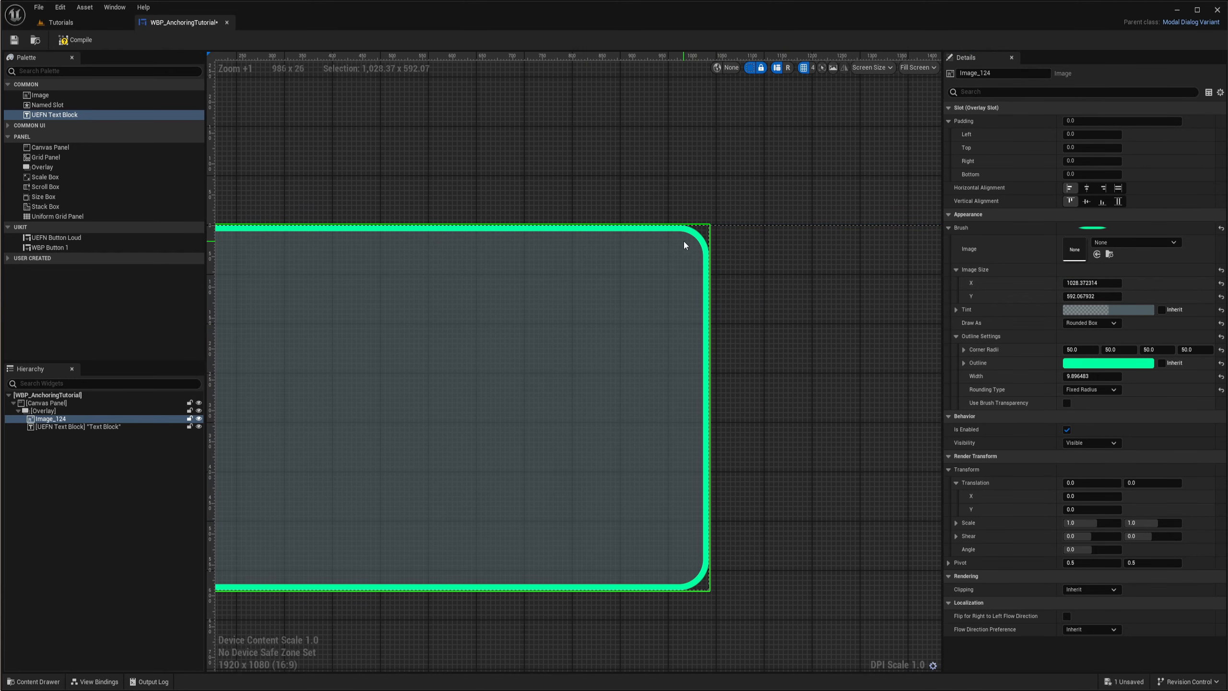
right_drag(606, 297, 779, 315)
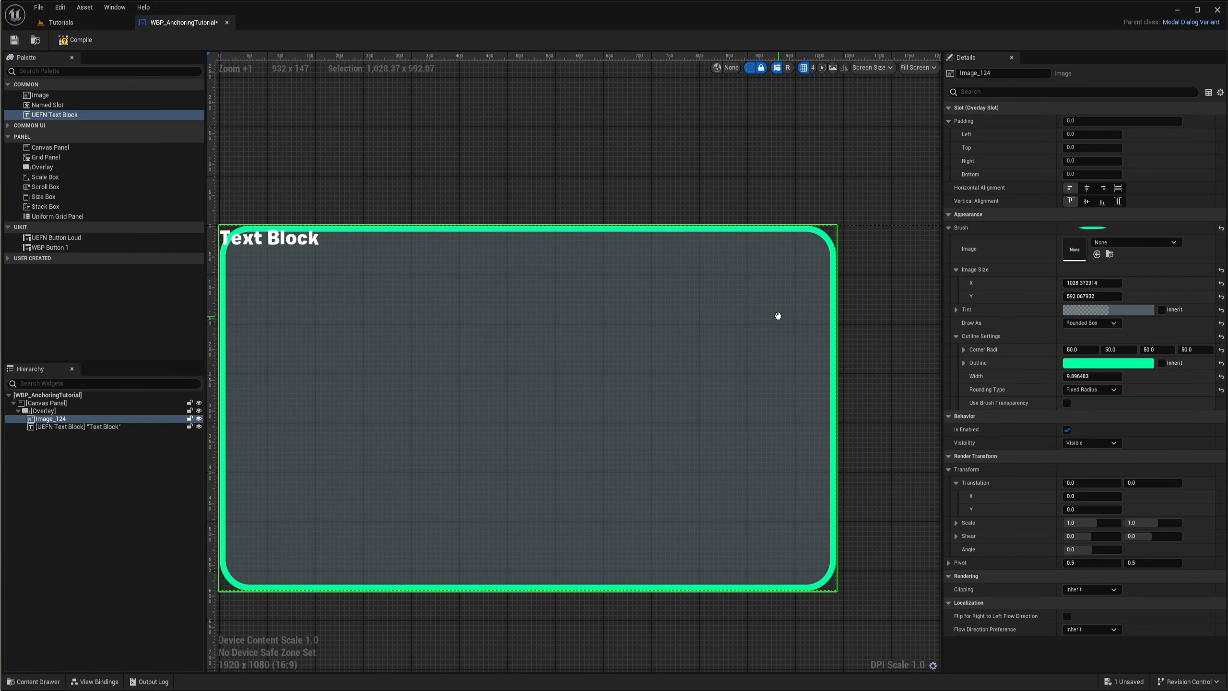
drag(1095, 283, 995, 282)
right_drag(386, 390, 693, 379)
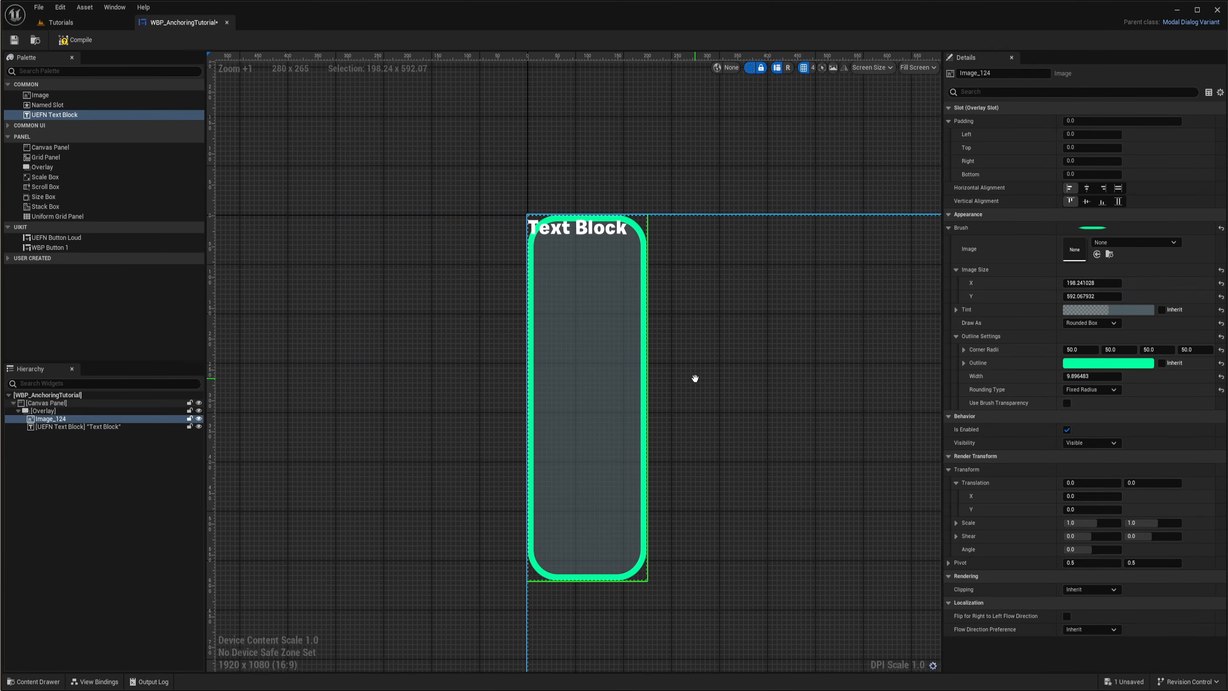
- Try an Image Size Y of about 238.5 and examine the outlined corners at different zoom levels
scroll(609, 298, up, 3)
right_drag(693, 288, 699, 359)
right_drag(701, 412, 743, 256)
drag(1091, 296, 1044, 296)
right_drag(772, 280, 758, 445)
scroll(600, 276, up, 2)
right_drag(608, 307, 636, 341)
scroll(650, 321, down, 10)
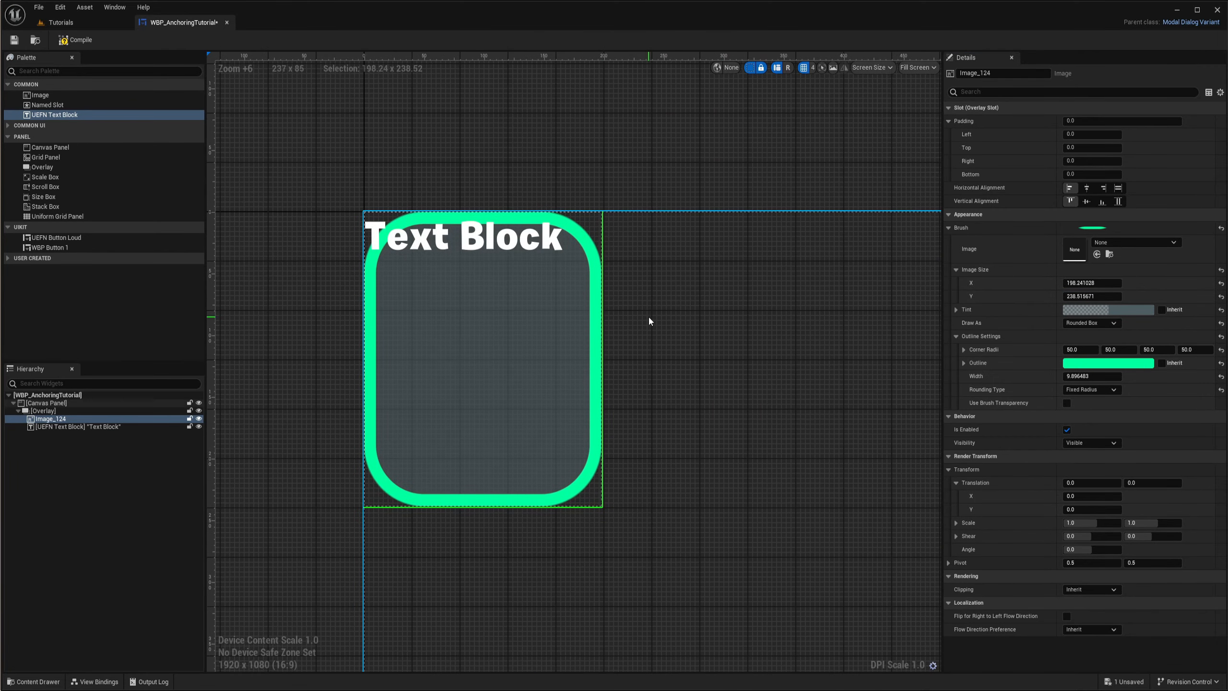
right_drag(480, 233, 529, 288)
scroll(529, 287, up, 2)
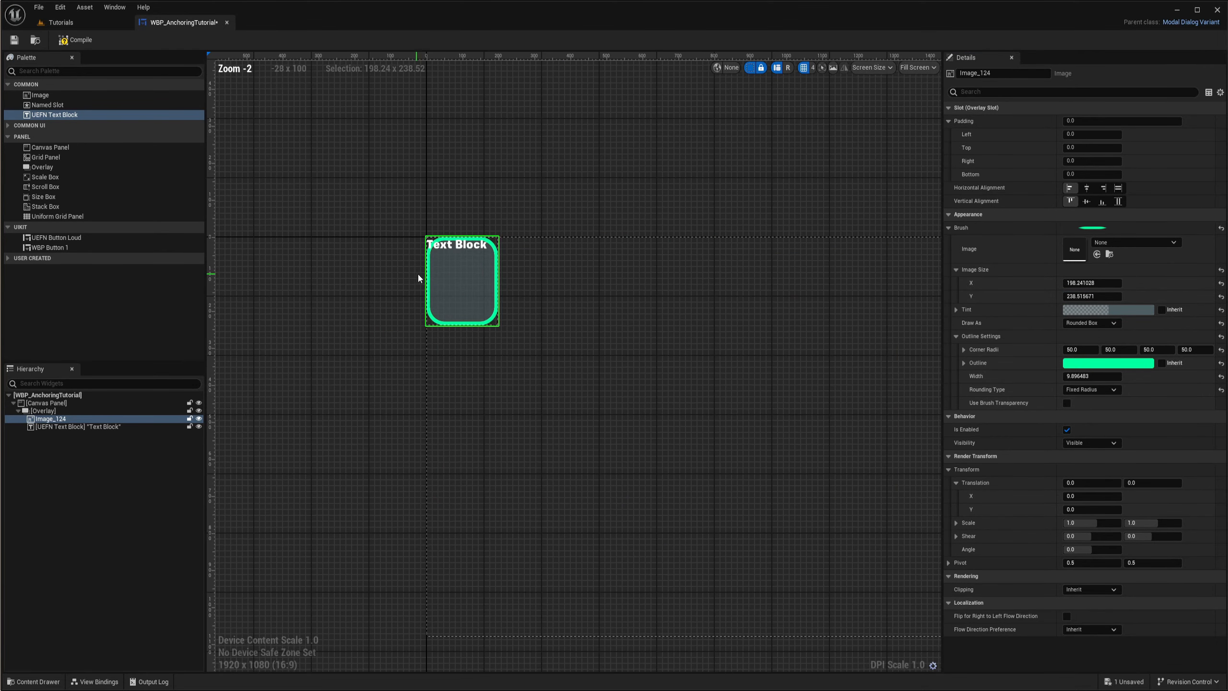
- Enlarge the image's width and height into a bigger portrait-shaped panel
drag(1092, 283, 1198, 296)
right_drag(492, 291, 661, 267)
scroll(661, 266, up, 1)
- Center the text block horizontally within the overlay above the background image
click(72, 426)
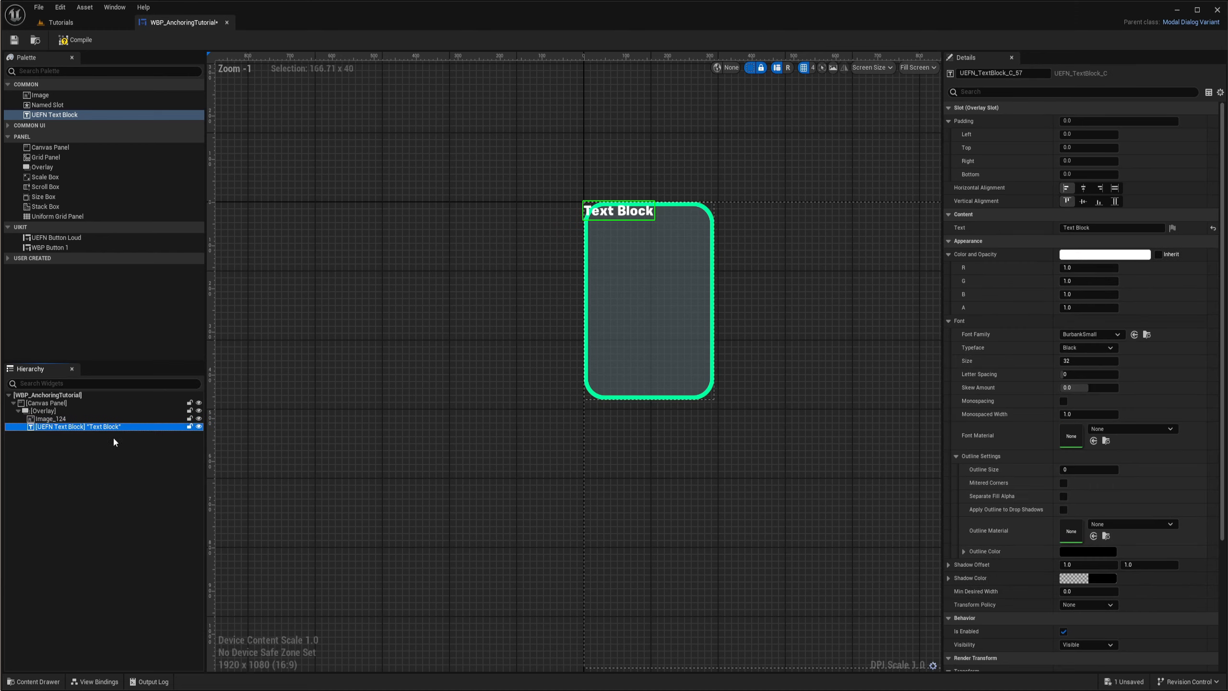
scroll(657, 221, up, 4)
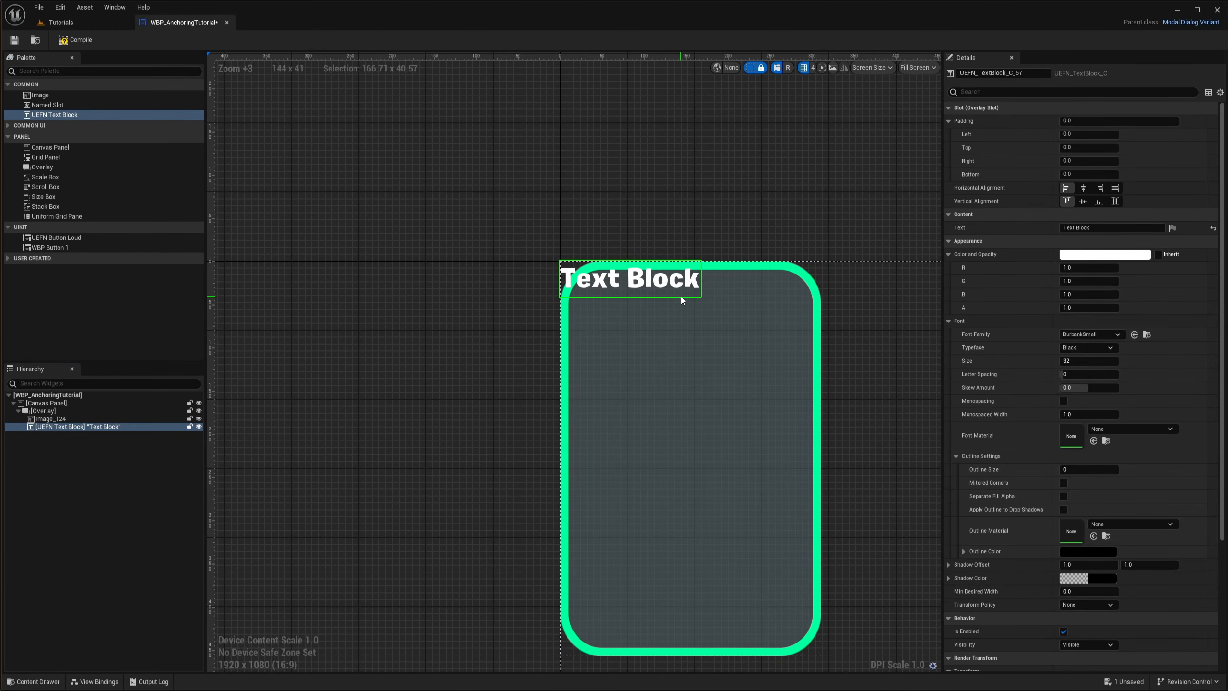
click(1084, 188)
scroll(698, 286, up, 3)
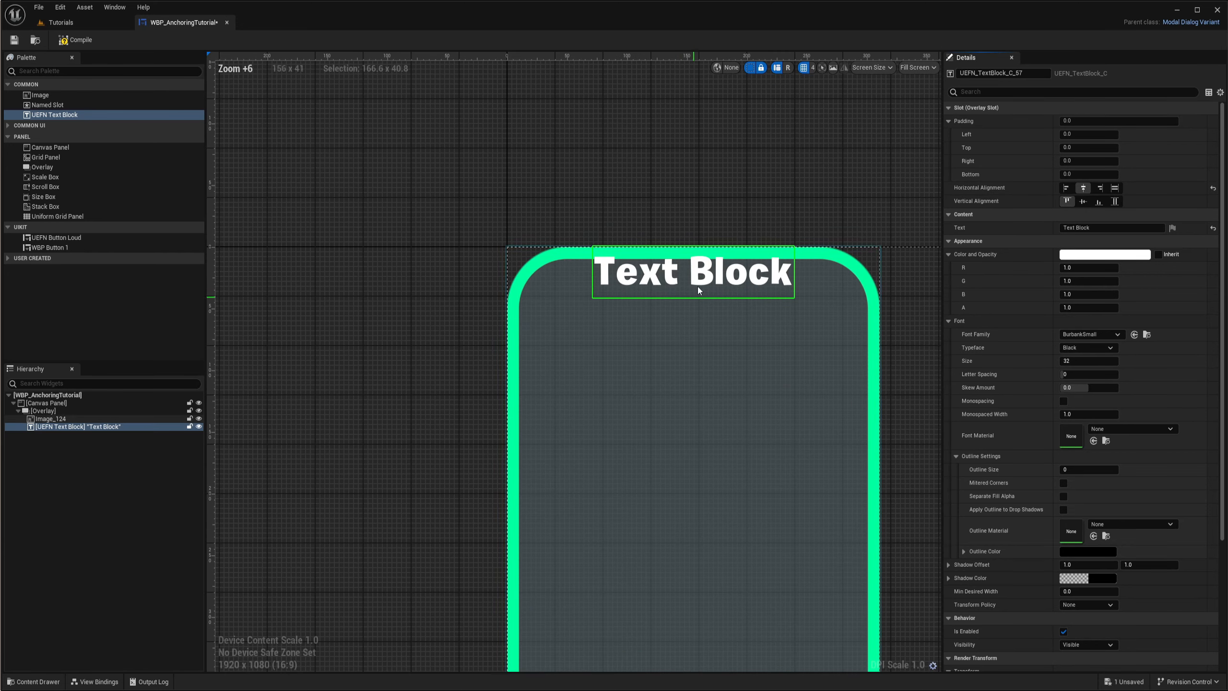
- Set the text block's top padding to 50 and check its placement inside the rounded panel
click(1081, 149)
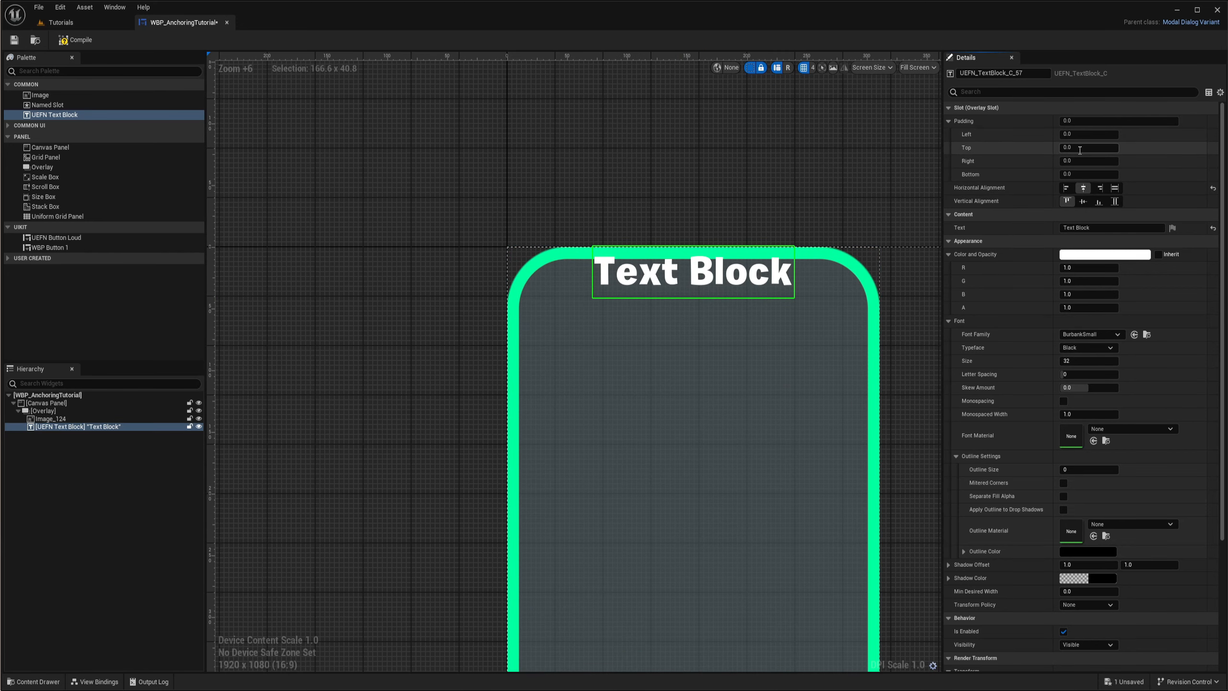
text(50)
key(Return)
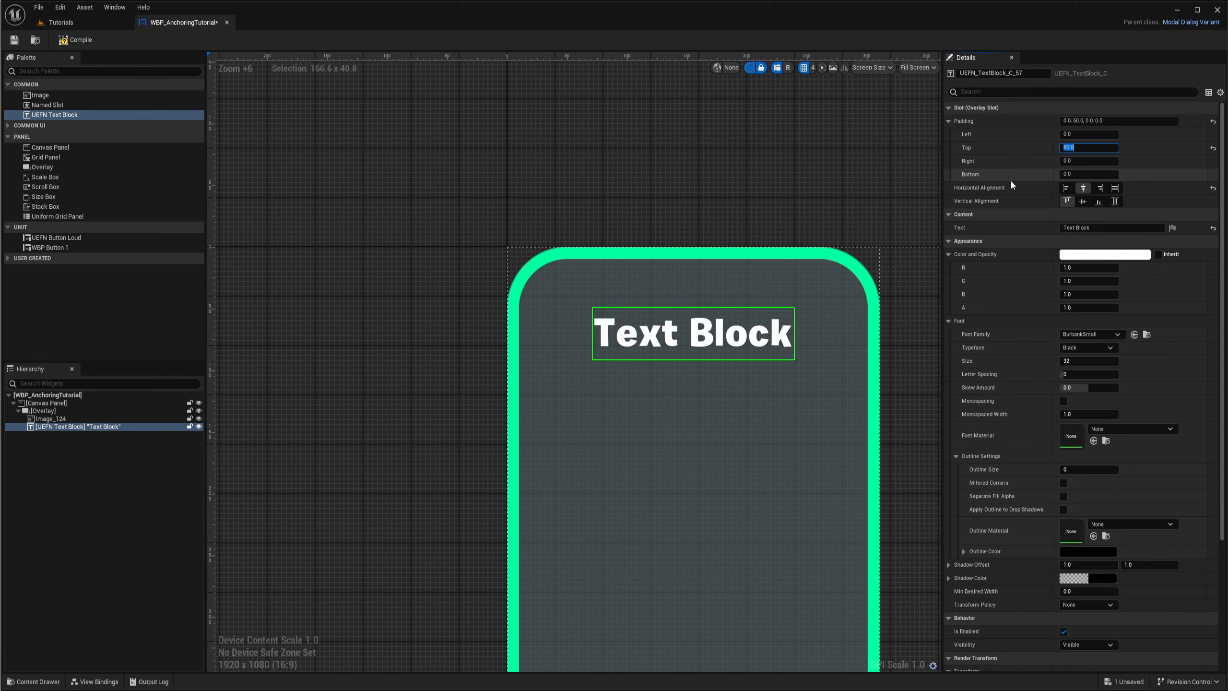
scroll(652, 367, down, 3)
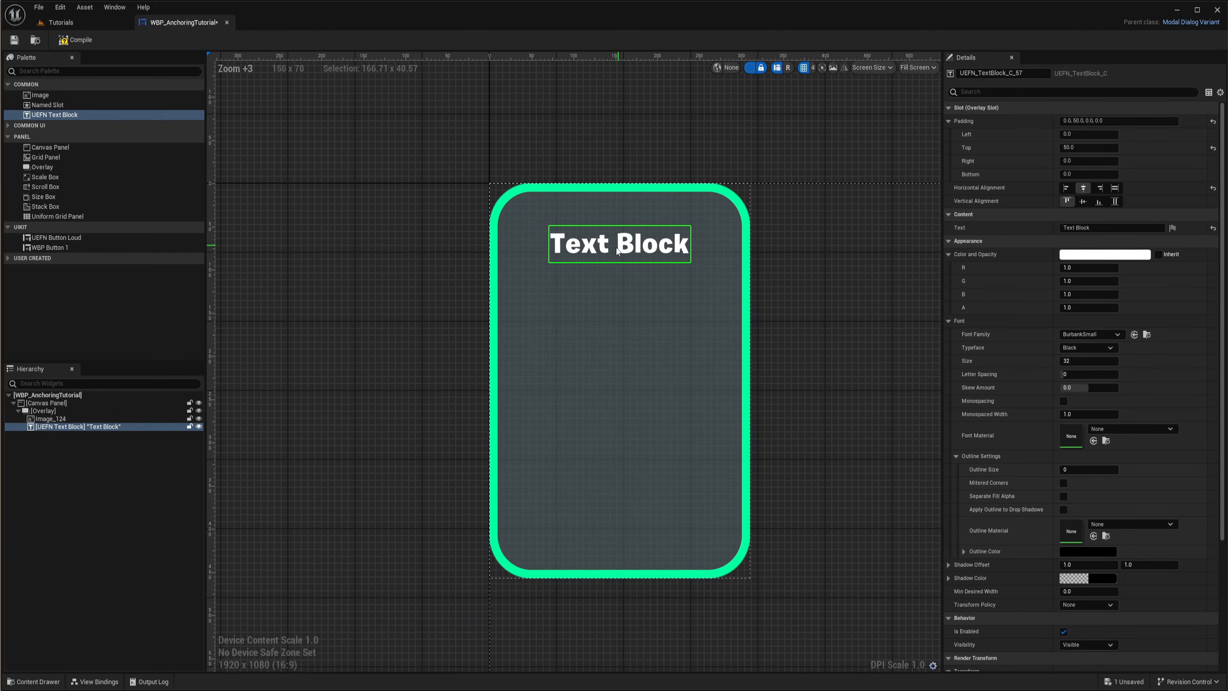
scroll(712, 296, up, 2)
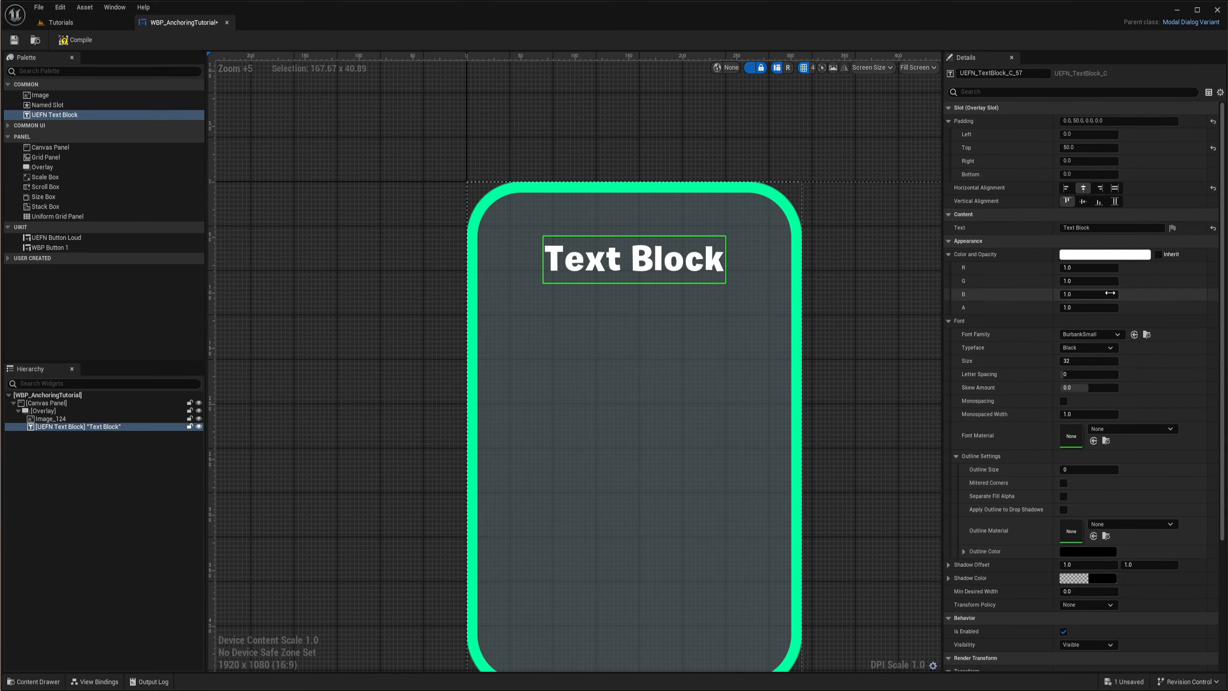
- Set the text color to light blue, about R 0.31, G 0.67, B 1.0, with an alpha of about 0.77
click(1091, 256)
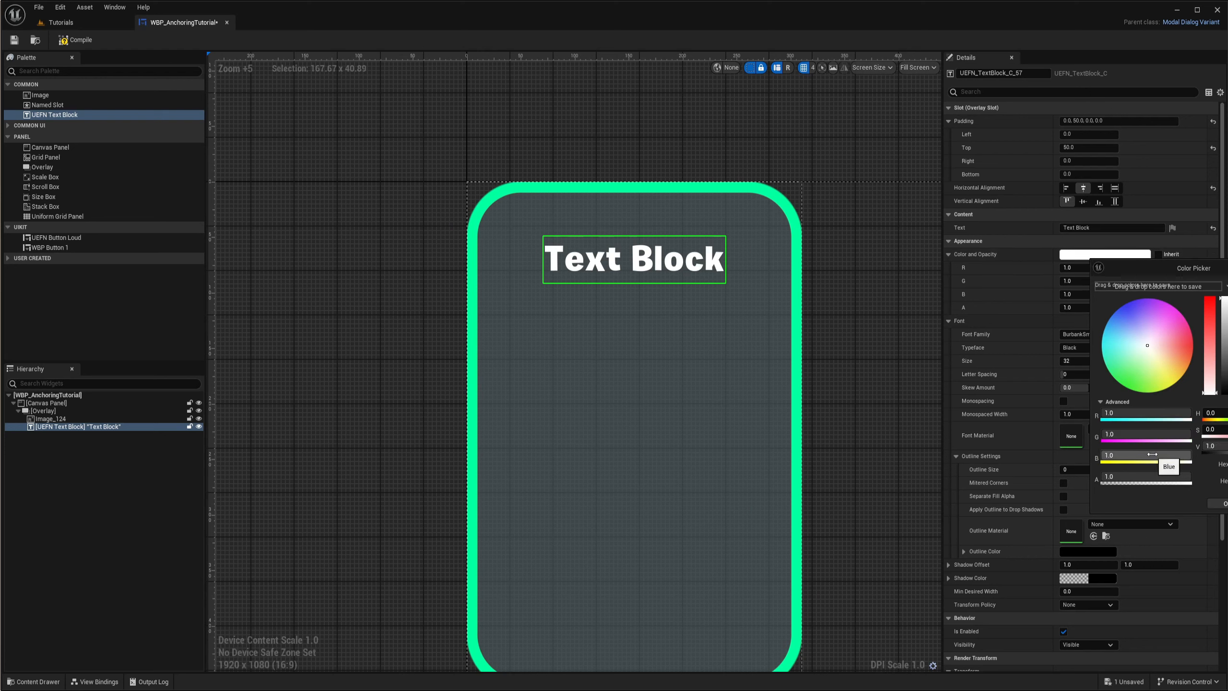
mouse_move(1181, 476)
mouse_down()
mouse_move(1103, 476)
mouse_move(1180, 476)
mouse_move(1134, 477)
mouse_move(1157, 476)
mouse_up()
mouse_move(1144, 367)
mouse_down()
mouse_move(1149, 387)
mouse_move(1121, 256)
mouse_move(1085, 306)
mouse_move(1132, 317)
mouse_move(1119, 323)
mouse_move(1106, 308)
mouse_move(1116, 289)
mouse_move(1142, 297)
mouse_move(1136, 345)
mouse_move(1120, 330)
mouse_up()
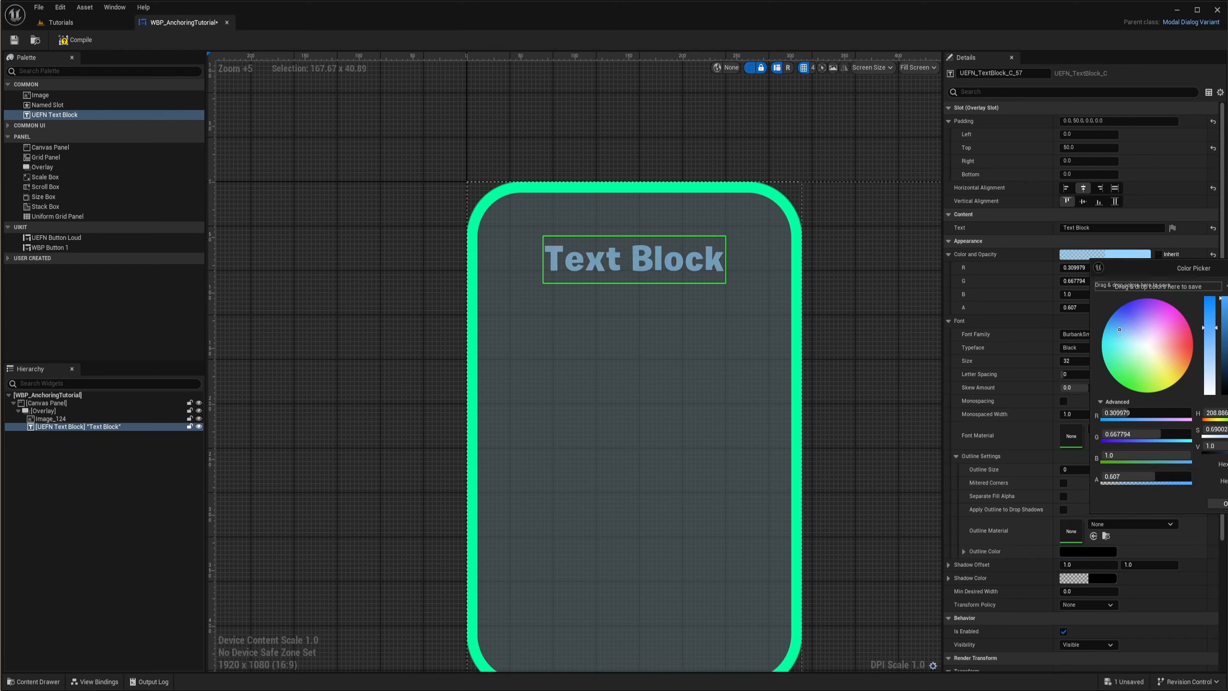
drag(1152, 477, 1170, 477)
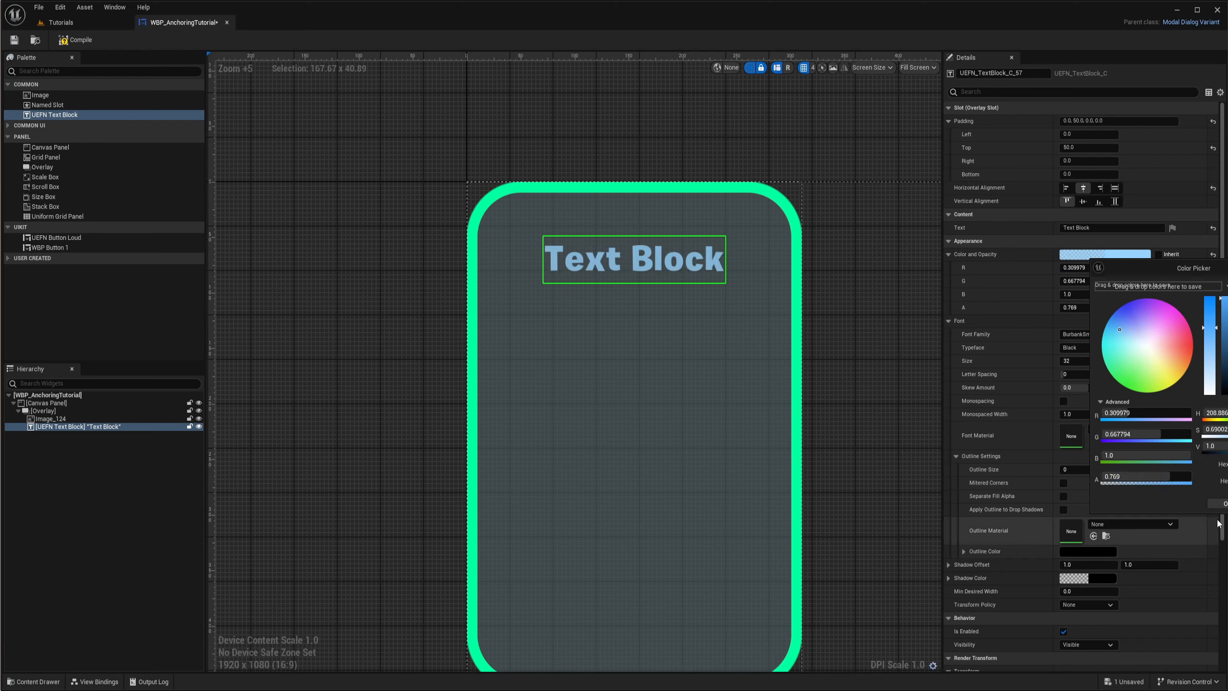
click(1015, 429)
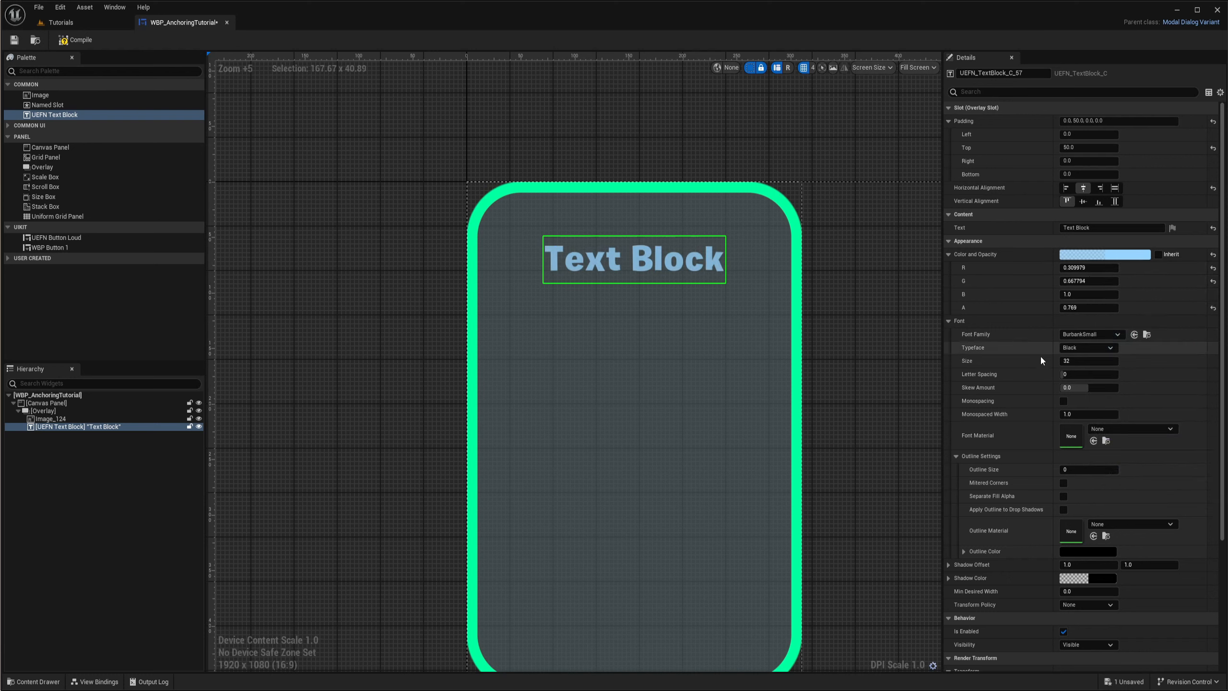
- Review the font family and typeface options, and increase the text's font size to 40
click(1094, 335)
click(1052, 350)
mouse_move(1070, 362)
mouse_down()
mouse_move(1090, 361)
mouse_move(1063, 361)
mouse_move(1074, 362)
mouse_up()
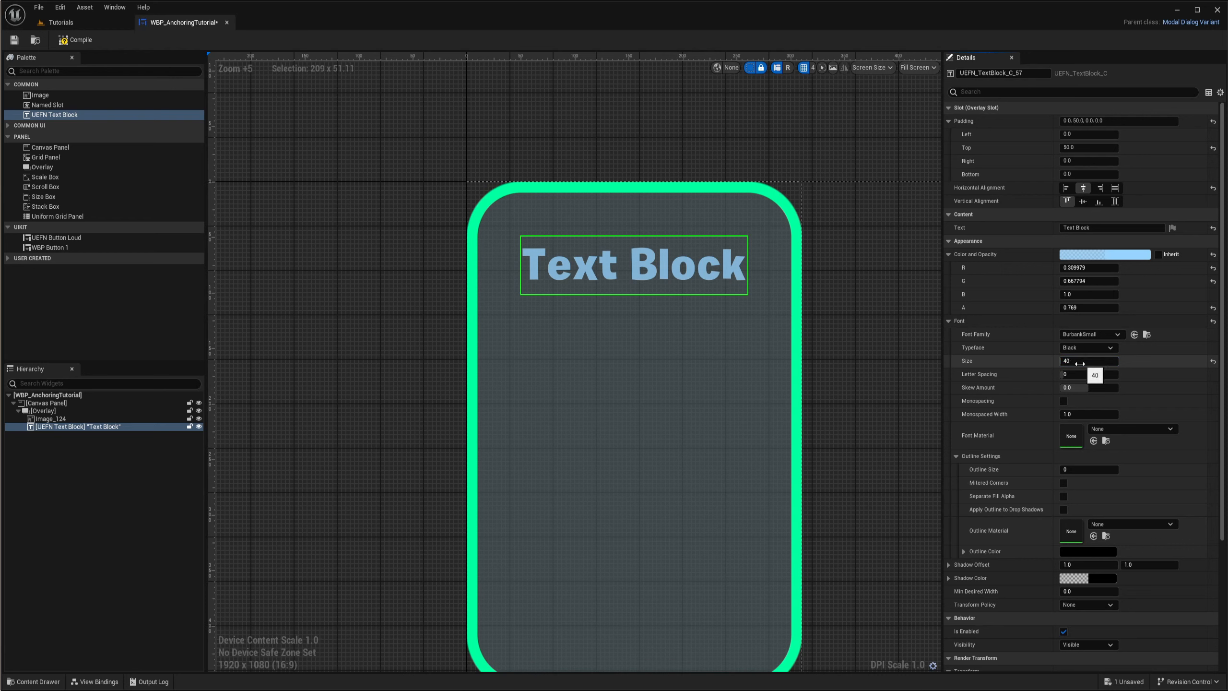
- Try a text outline size of 1, then set it to 2
scroll(1033, 390, down, 1)
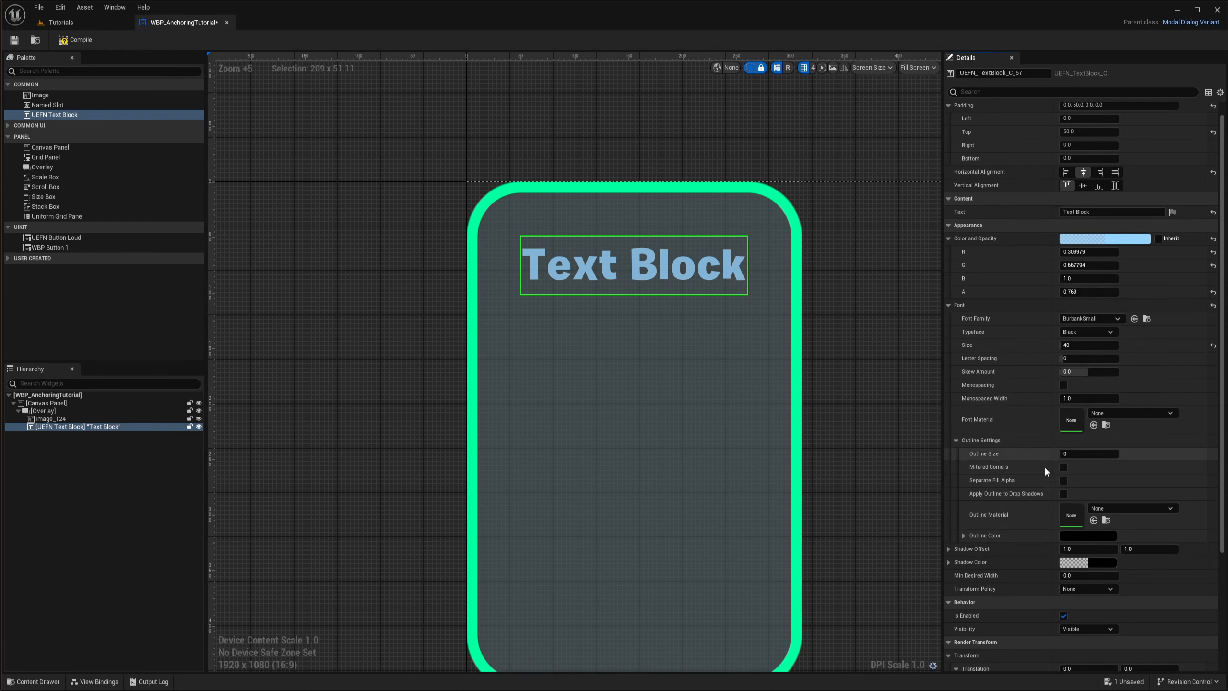
click(1077, 455)
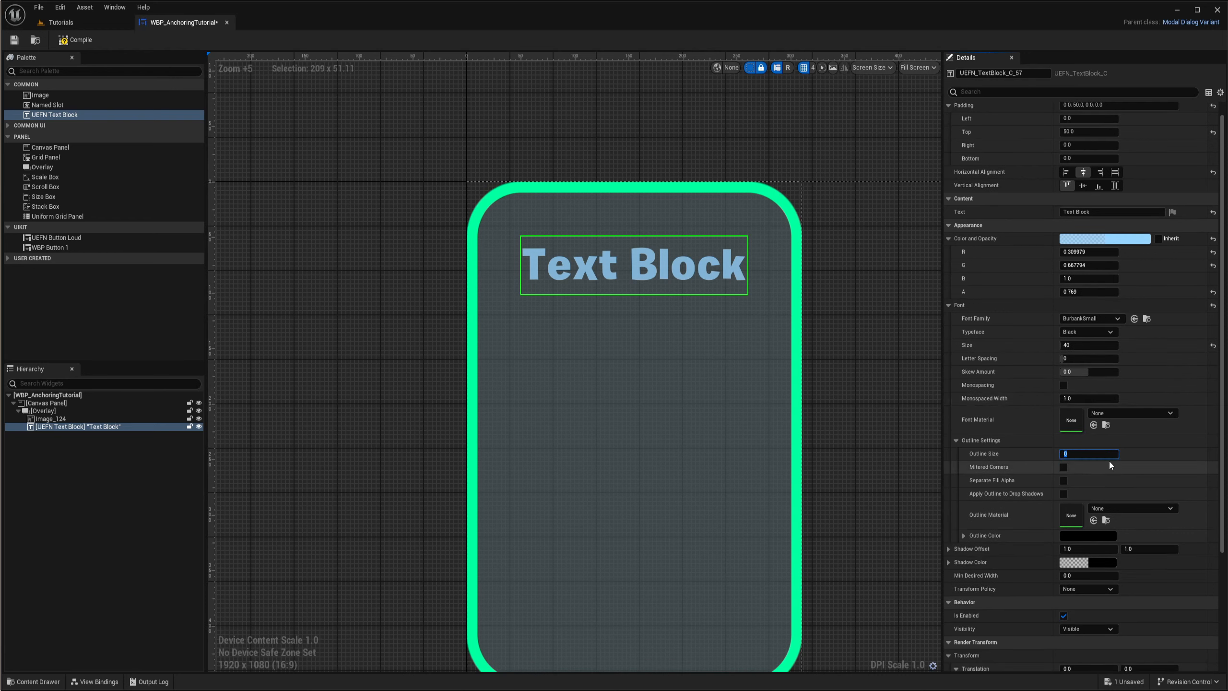
text(1)
key(Return)
scroll(679, 246, up, 3)
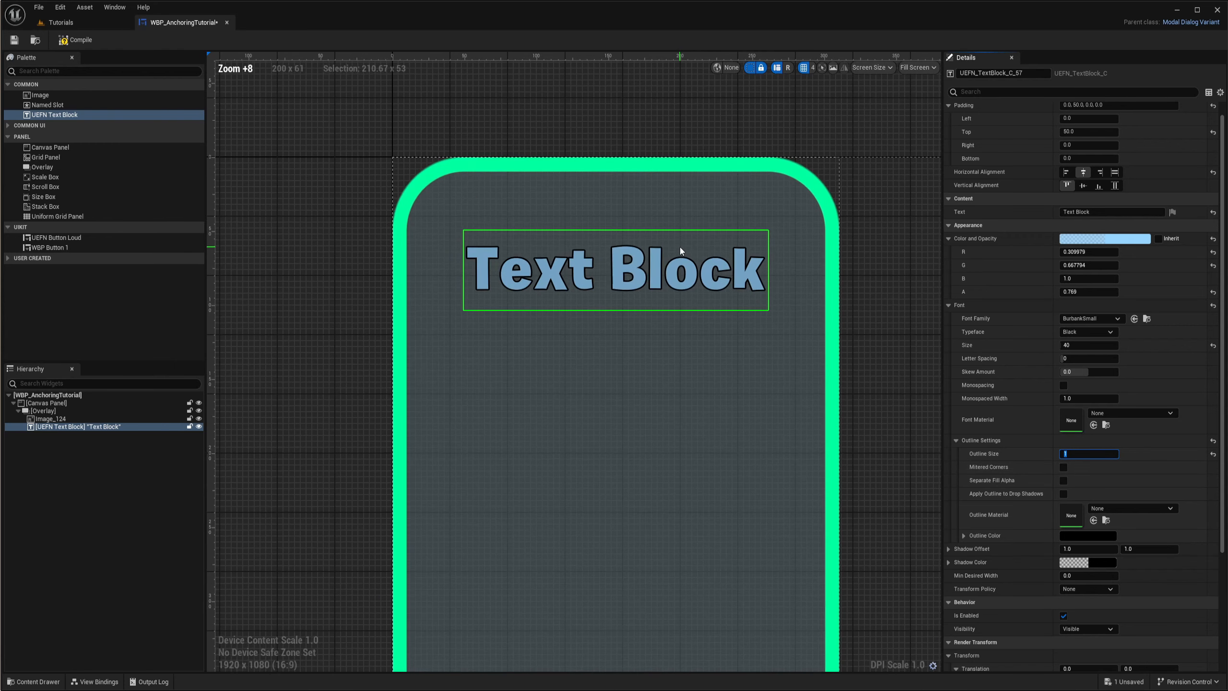
text(2)
key(Return)
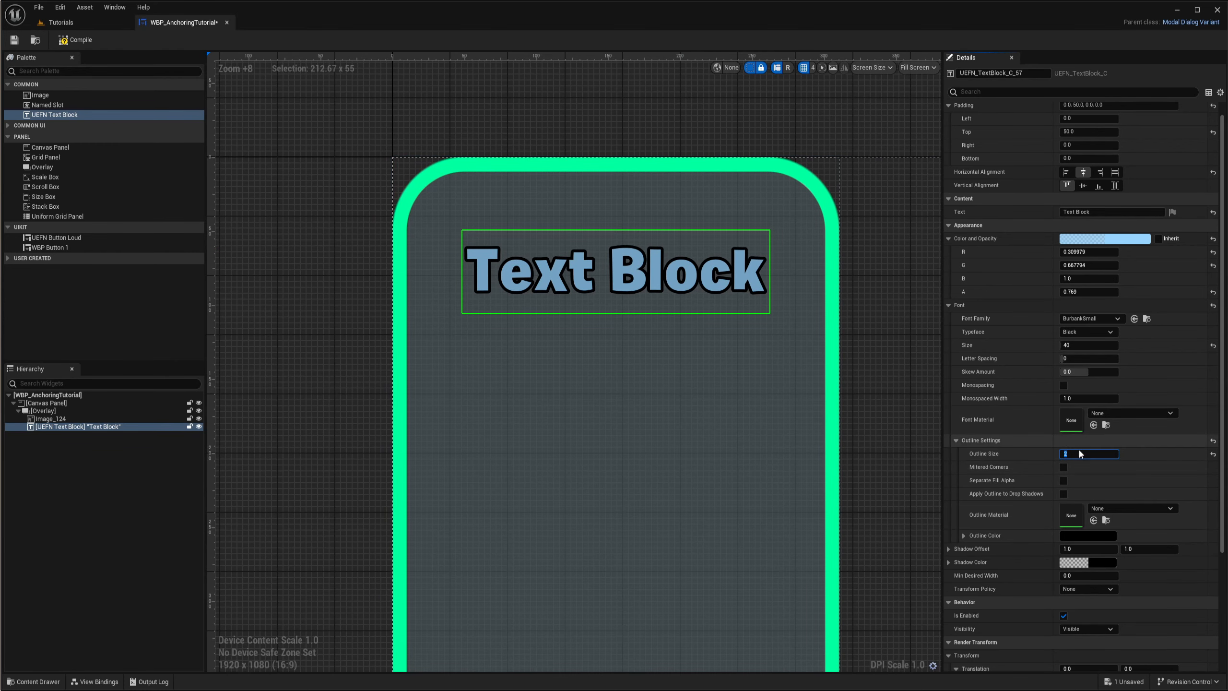
- Set the text's outline color to a semi-transparent bright green, about R 0, G 1.0, B 0.30
scroll(1017, 419, down, 1)
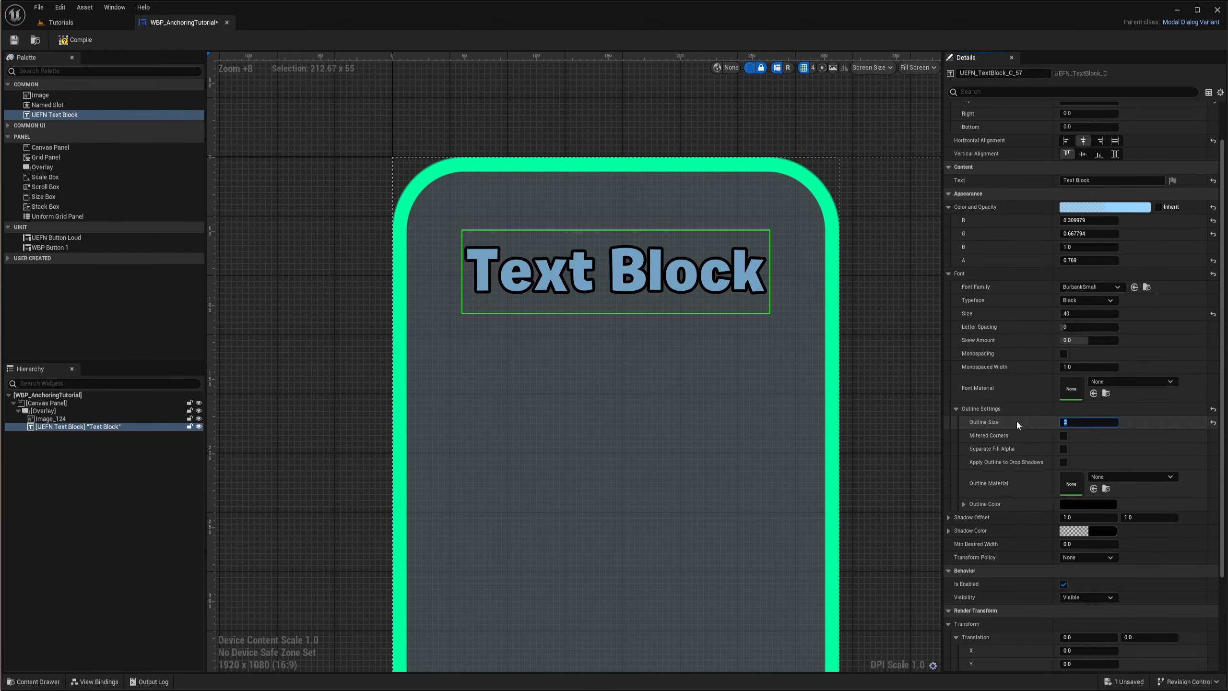
click(1094, 504)
drag(1140, 517, 1104, 549)
click(1140, 644)
text(0.251)
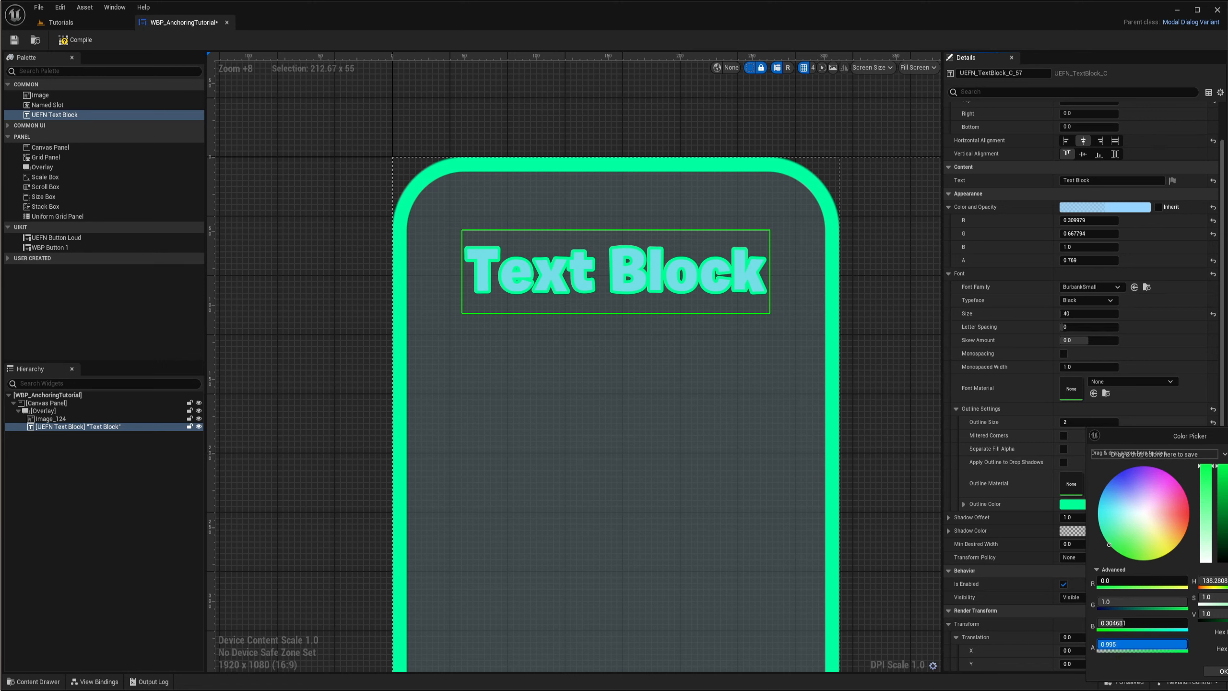
key(Return)
drag(1119, 644, 1149, 644)
click(1223, 671)
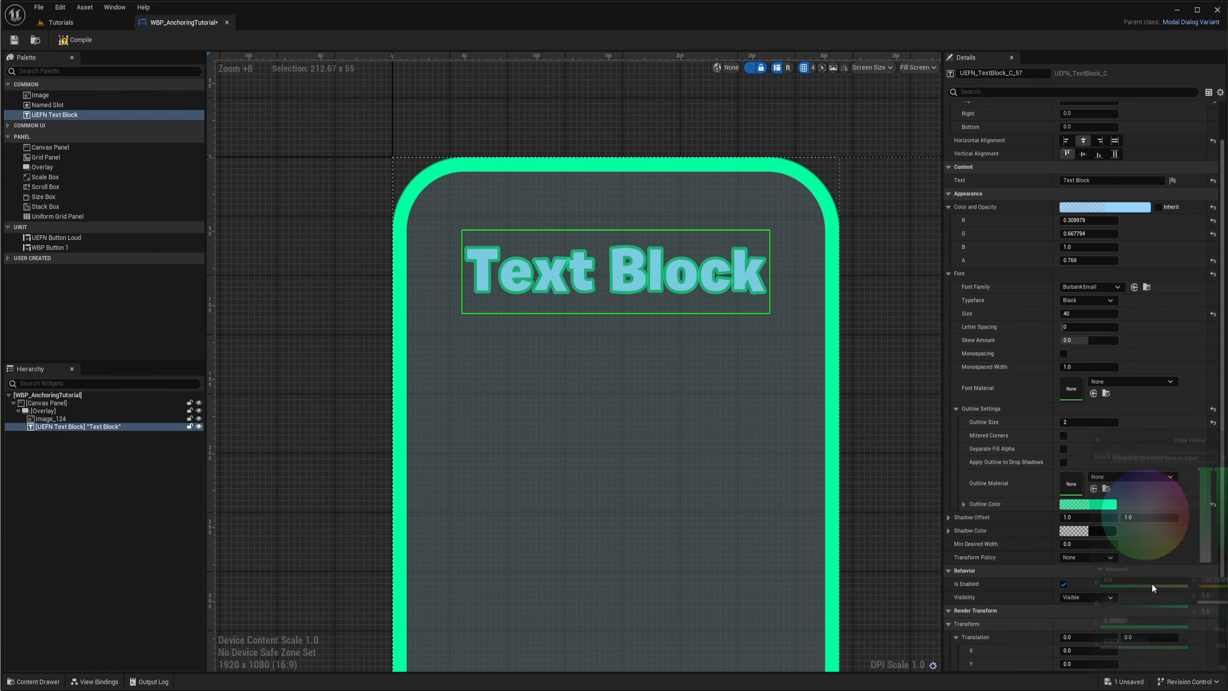
- Examine the overlapping letter outlines up close and try letter spacing values of 2 and 80
scroll(658, 257, up, 12)
right_drag(670, 267, 758, 341)
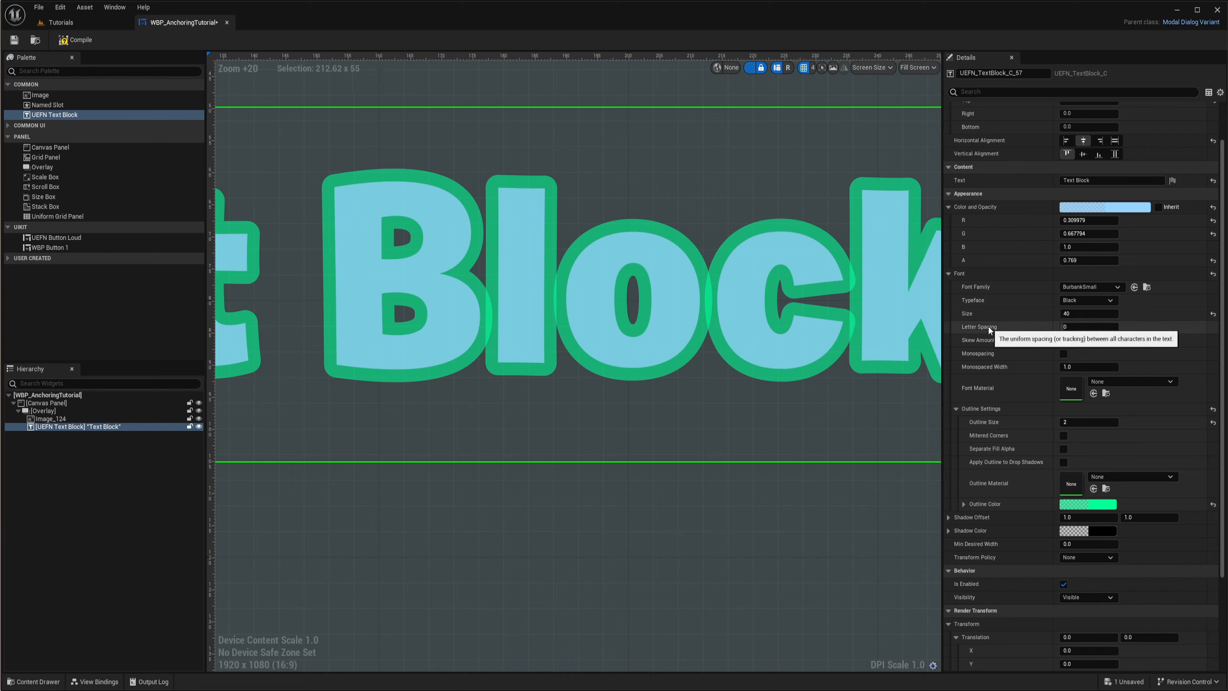
click(1100, 328)
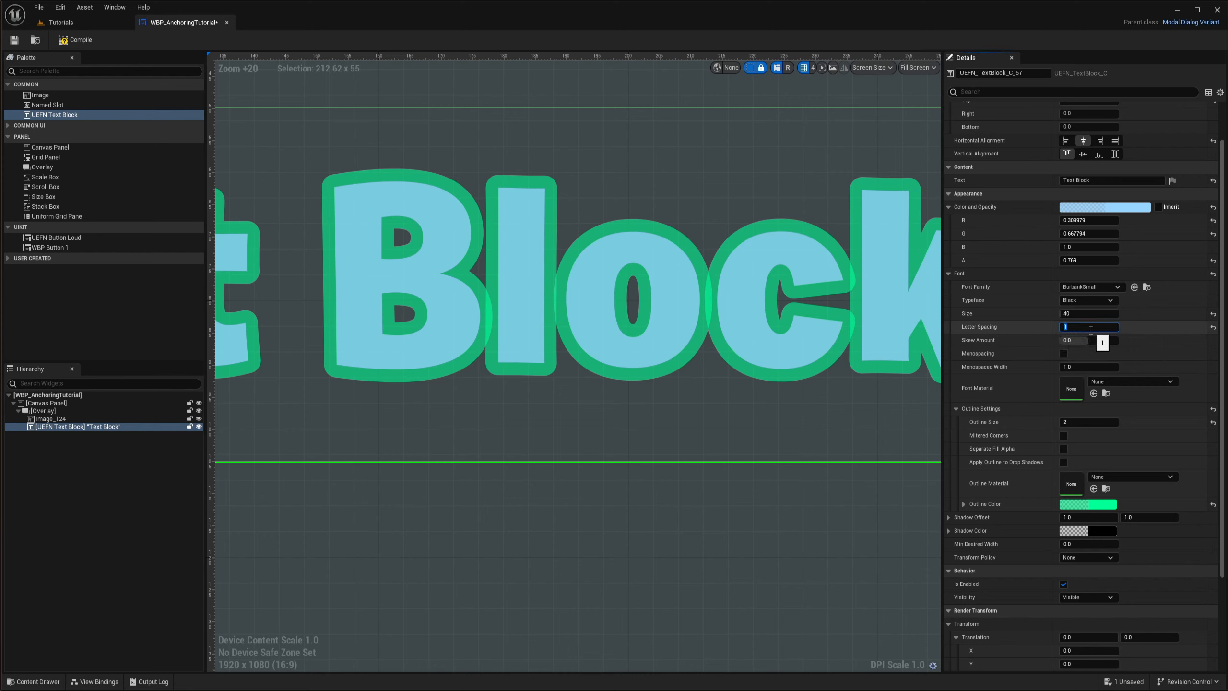
text(2)
key(Return)
mouse_move(1100, 326)
mouse_down()
mouse_move(1165, 326)
mouse_move(1100, 326)
mouse_up()
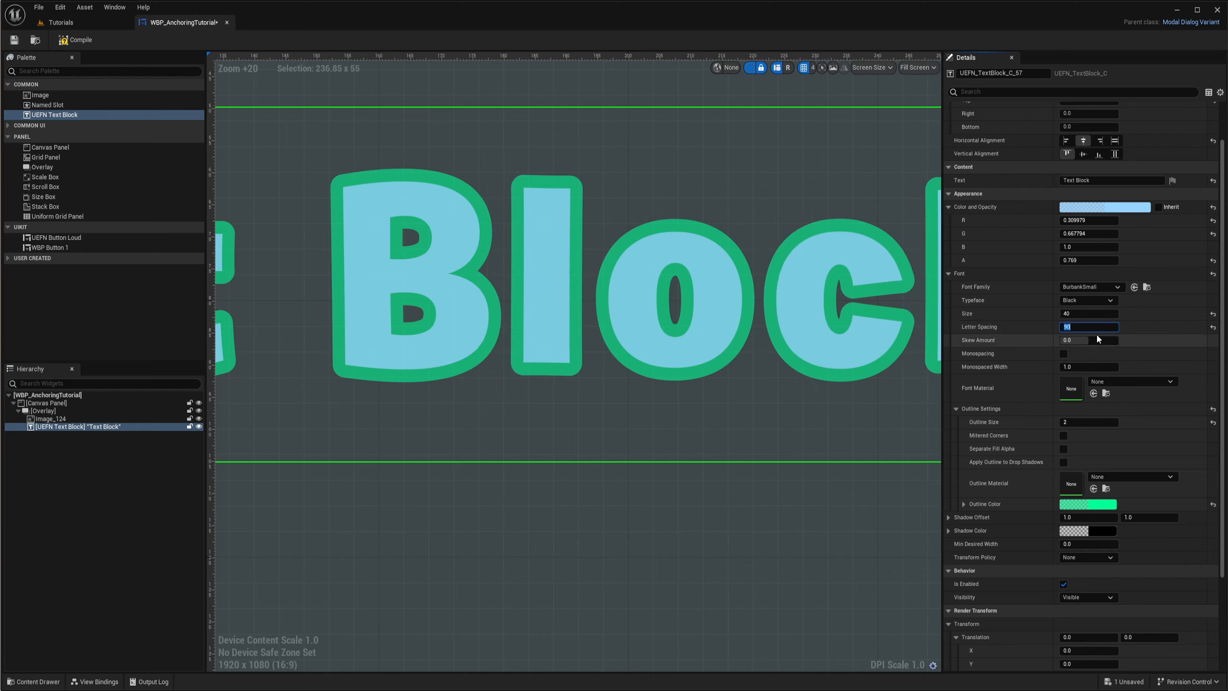
text(80)
key(Return)
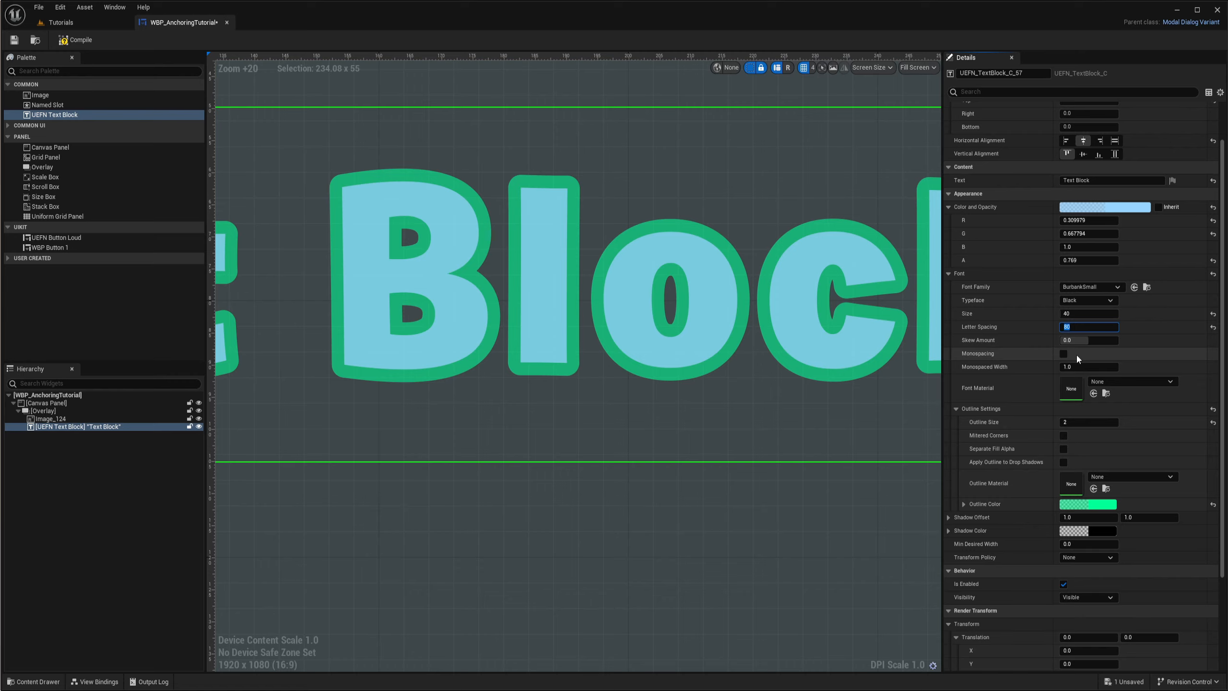
- Try a letter spacing of 70, then set it to 50 and check the gaps between the outlined letters
text(70)
key(Return)
scroll(642, 322, down, 11)
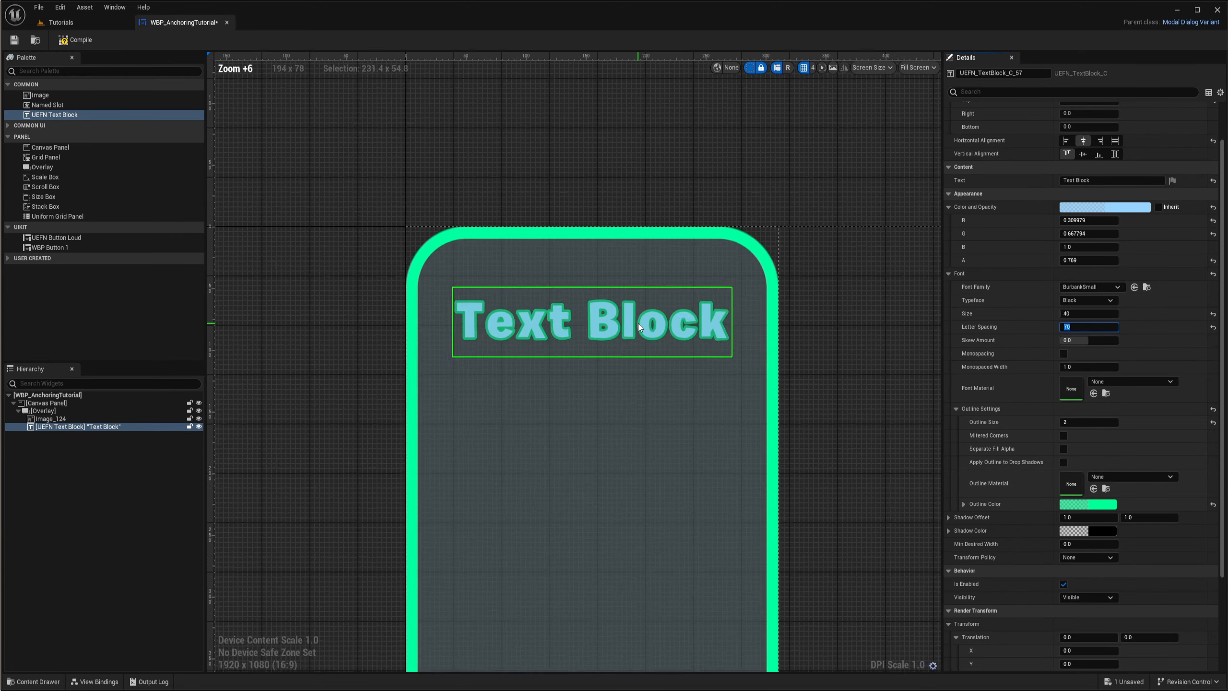
scroll(618, 321, up, 2)
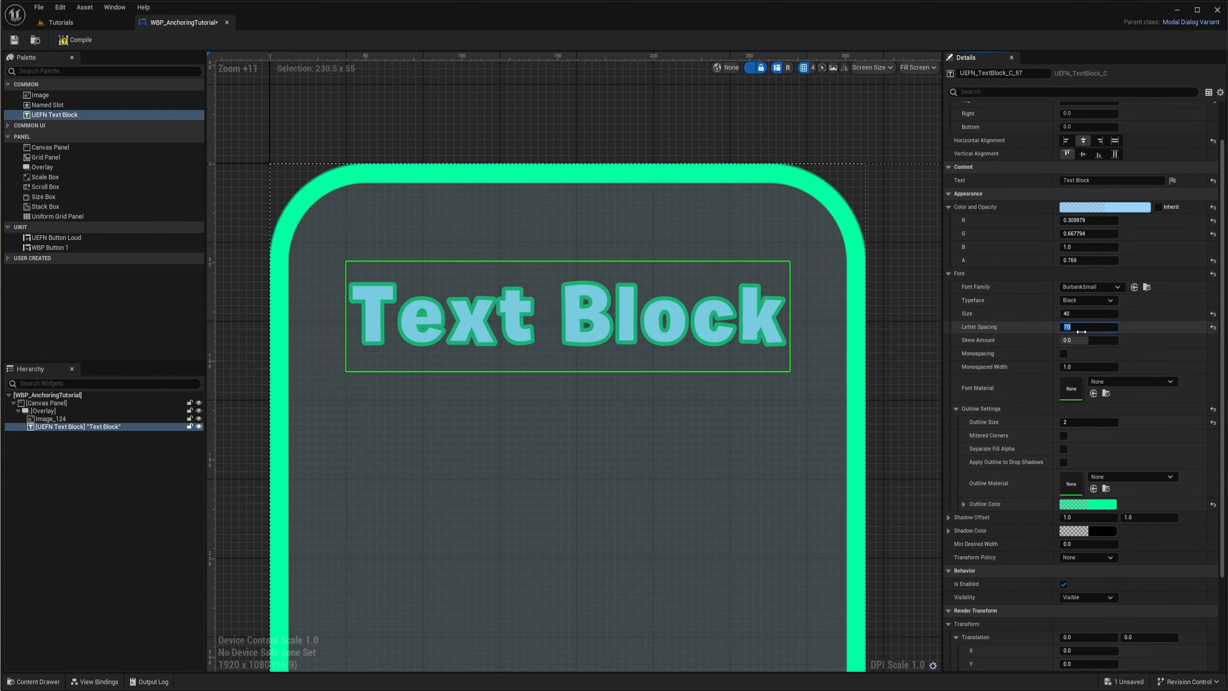
text(50)
key(Return)
scroll(695, 323, up, 4)
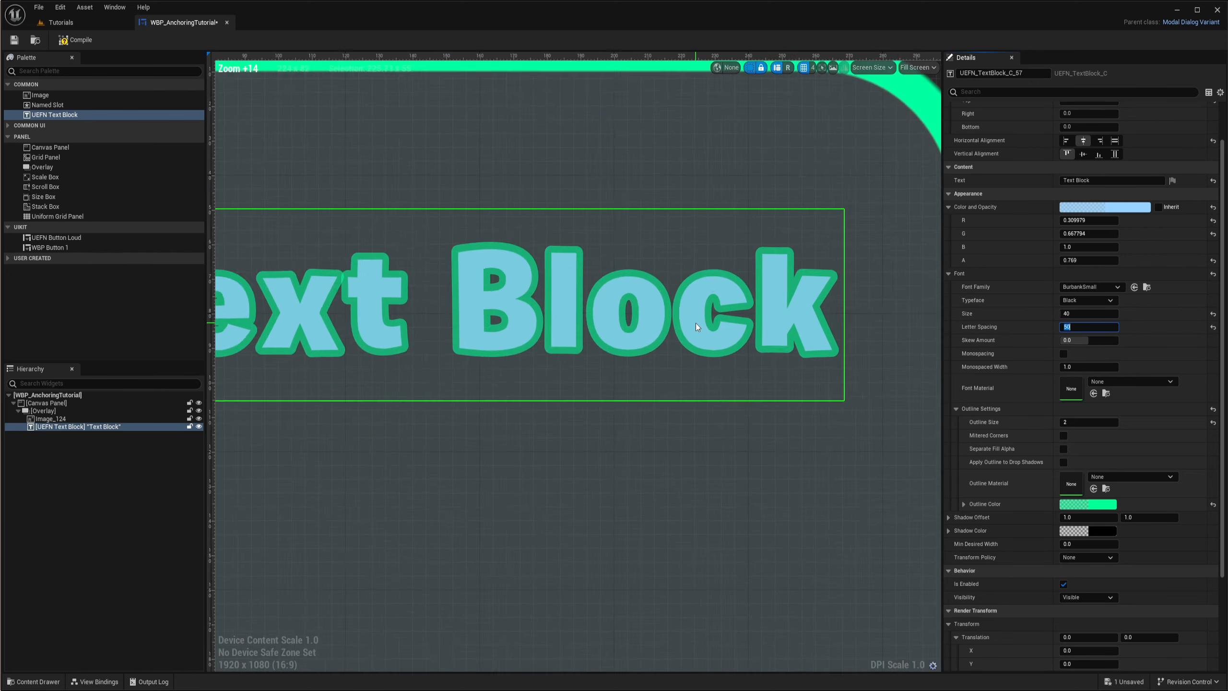
scroll(685, 367, down, 3)
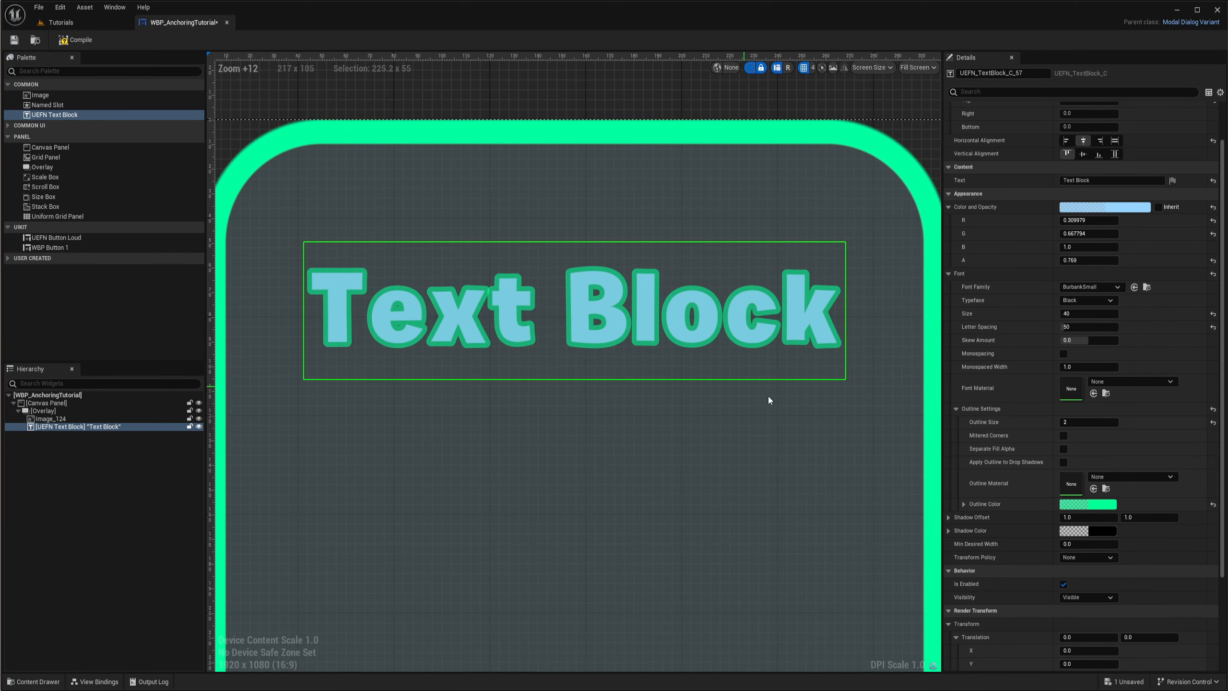
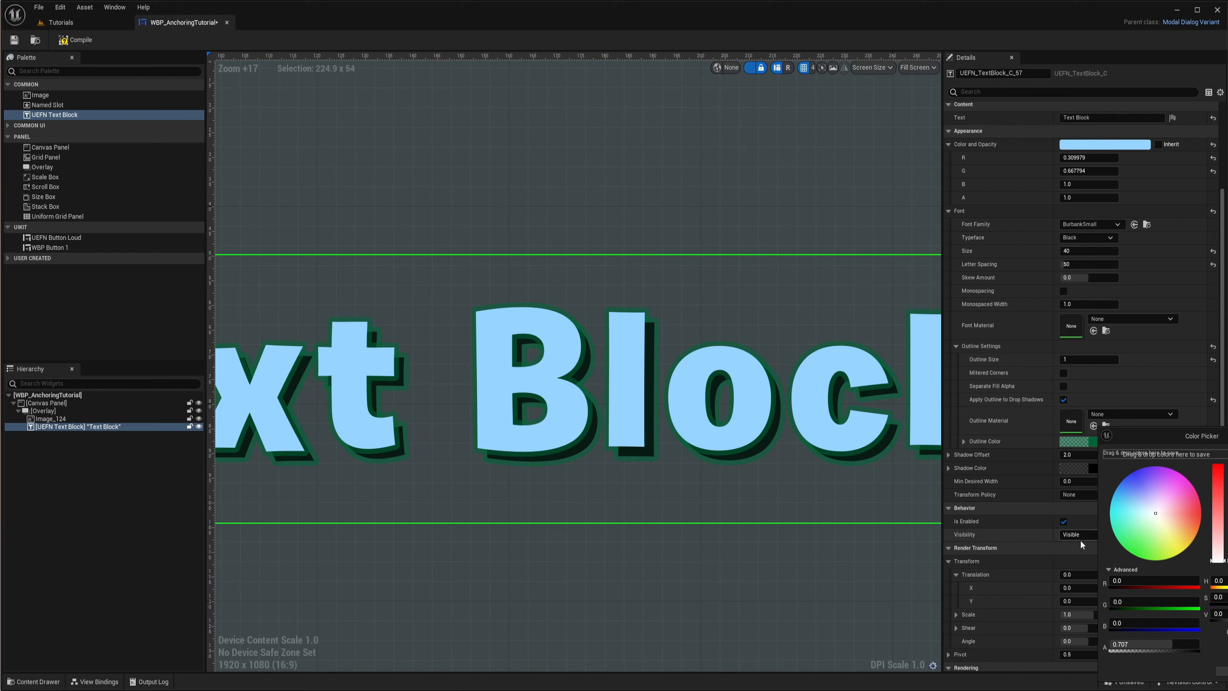
- Match the text's shadow color to the dark green outline color by sampling it, then set its opacity to about 0.47
drag(1172, 436, 1212, 391)
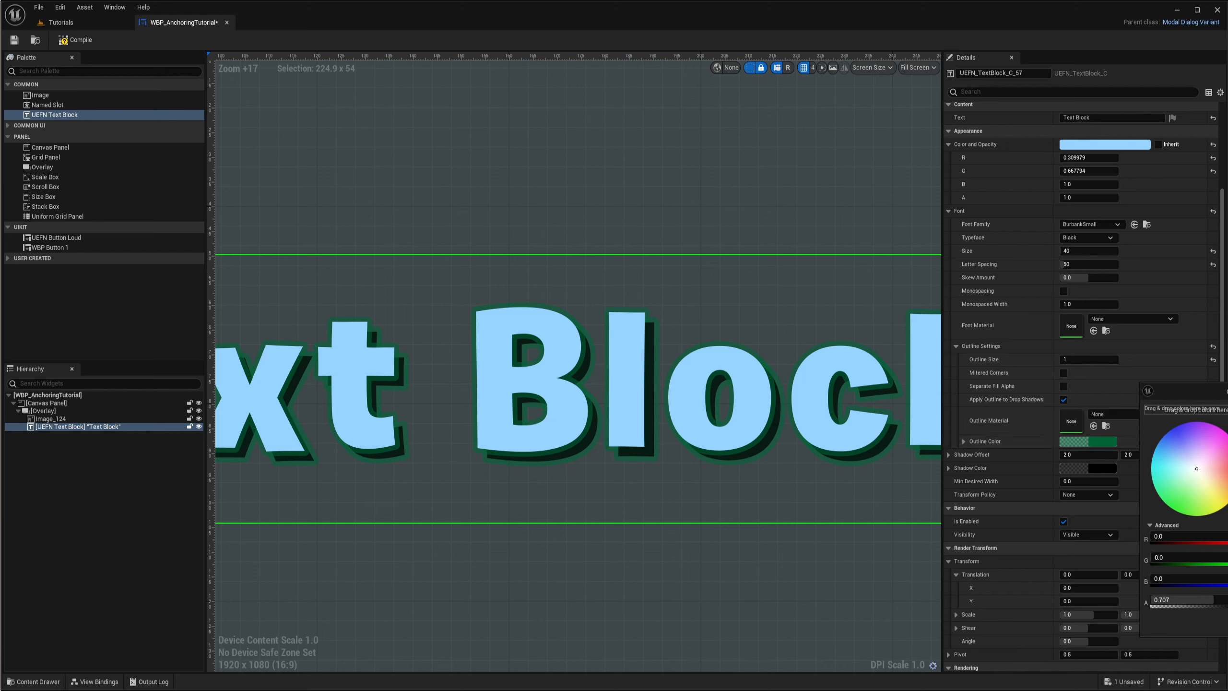
click(1227, 508)
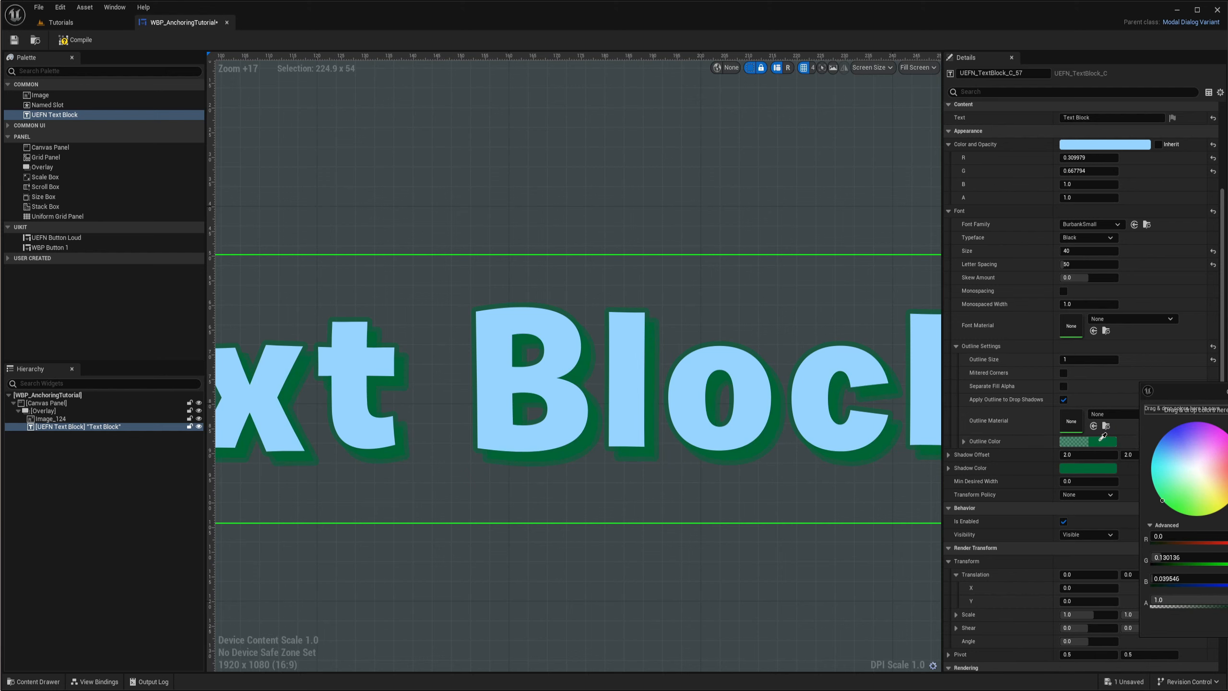
click(1100, 441)
click(1227, 664)
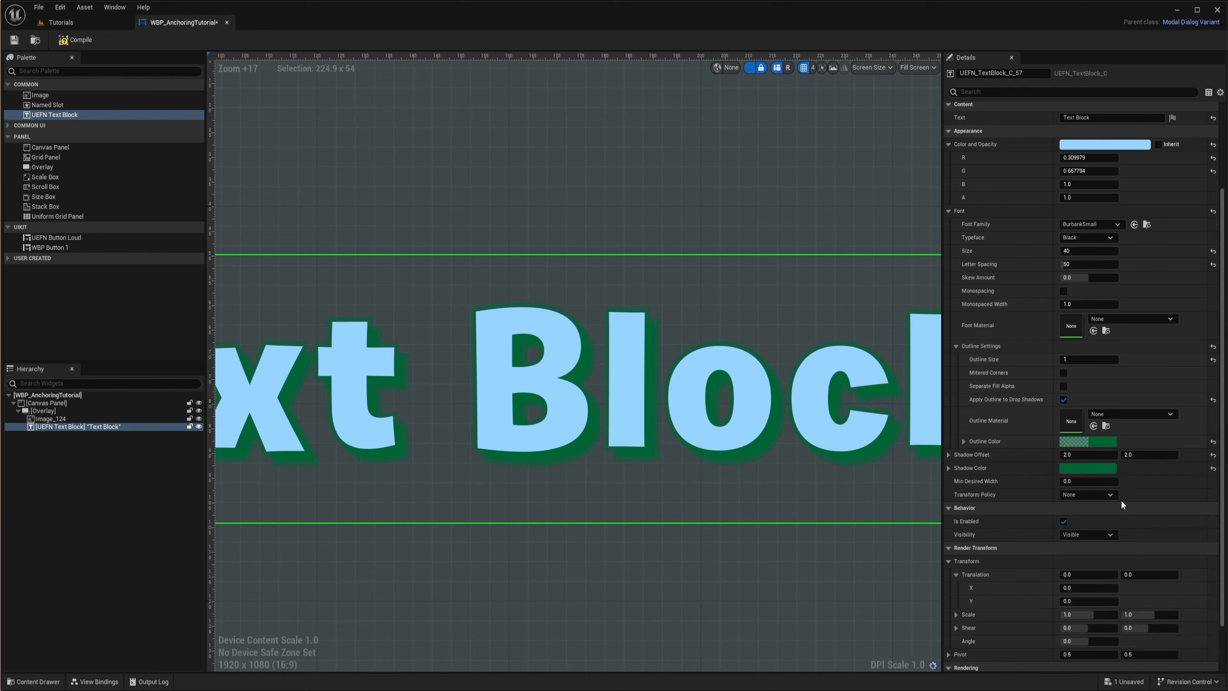
click(1089, 468)
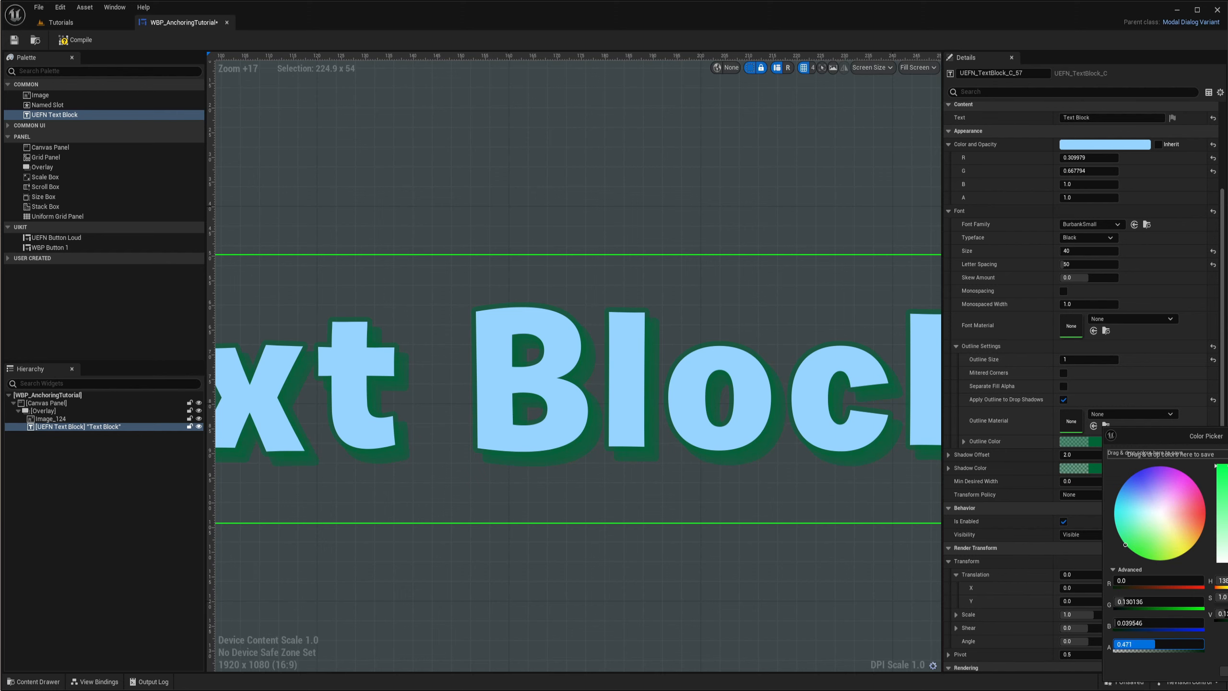
scroll(356, 436, down, 9)
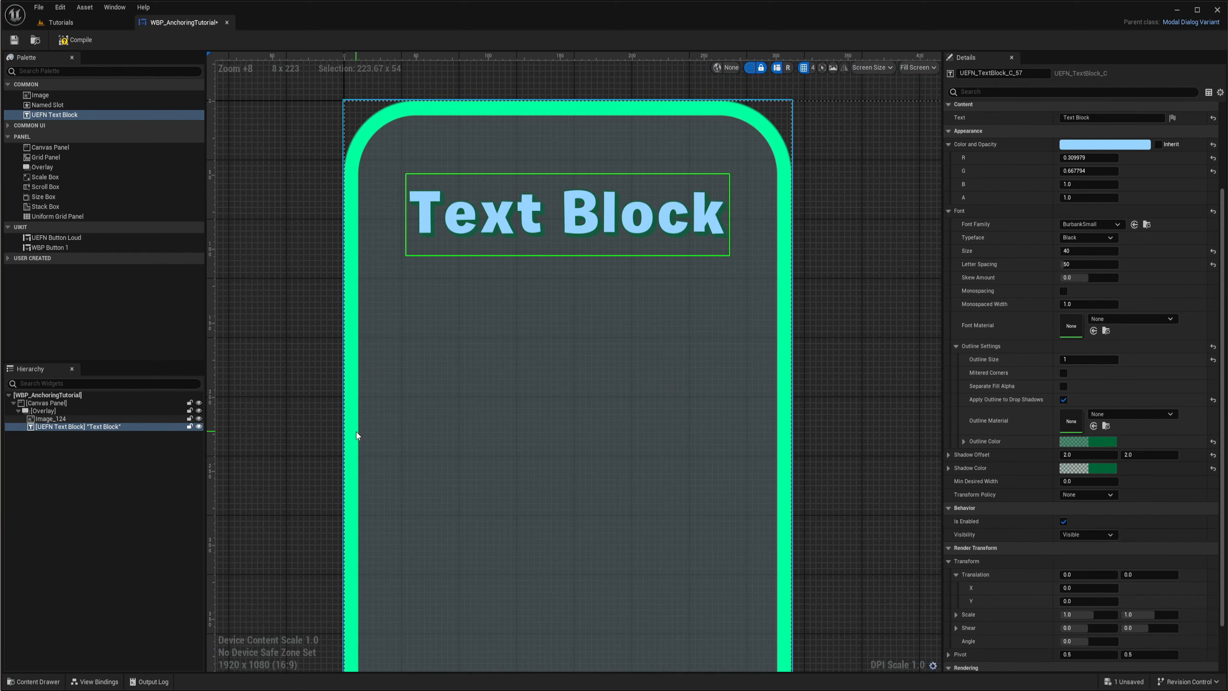
scroll(534, 306, down, 2)
- Add a Stack Box to the Overlay and place a UEFN Button Loud inside it
click(543, 311)
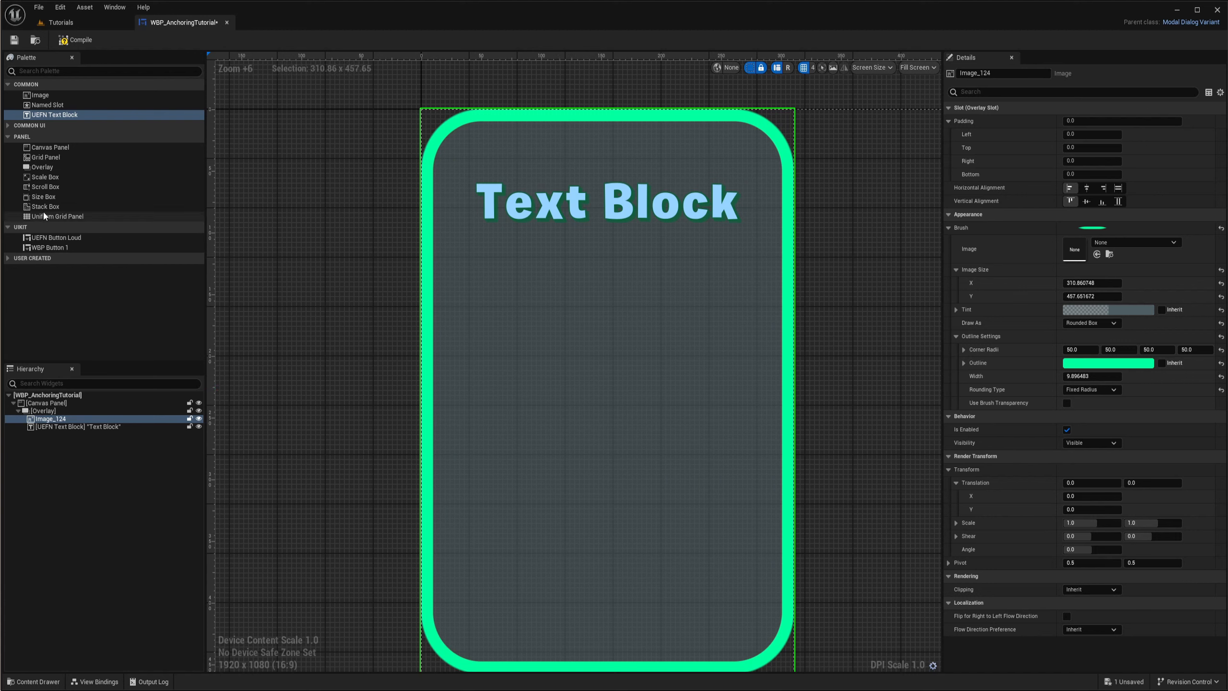
drag(42, 207, 108, 295)
drag(51, 412, 50, 416)
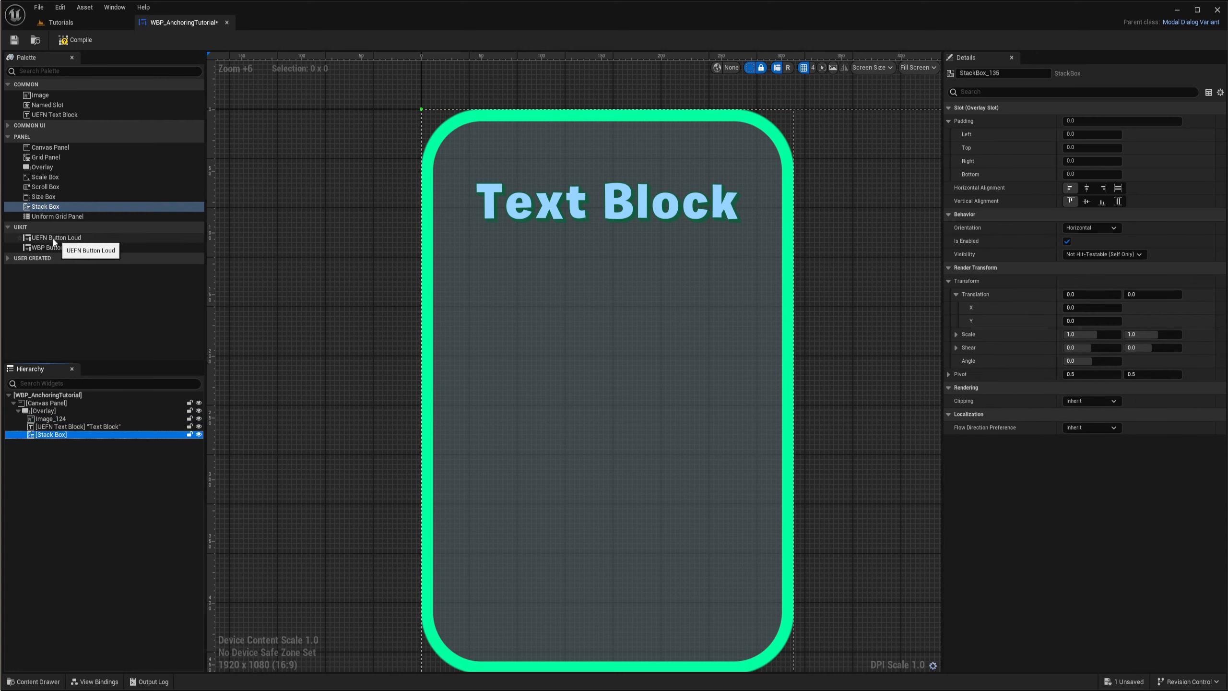
drag(57, 239, 62, 437)
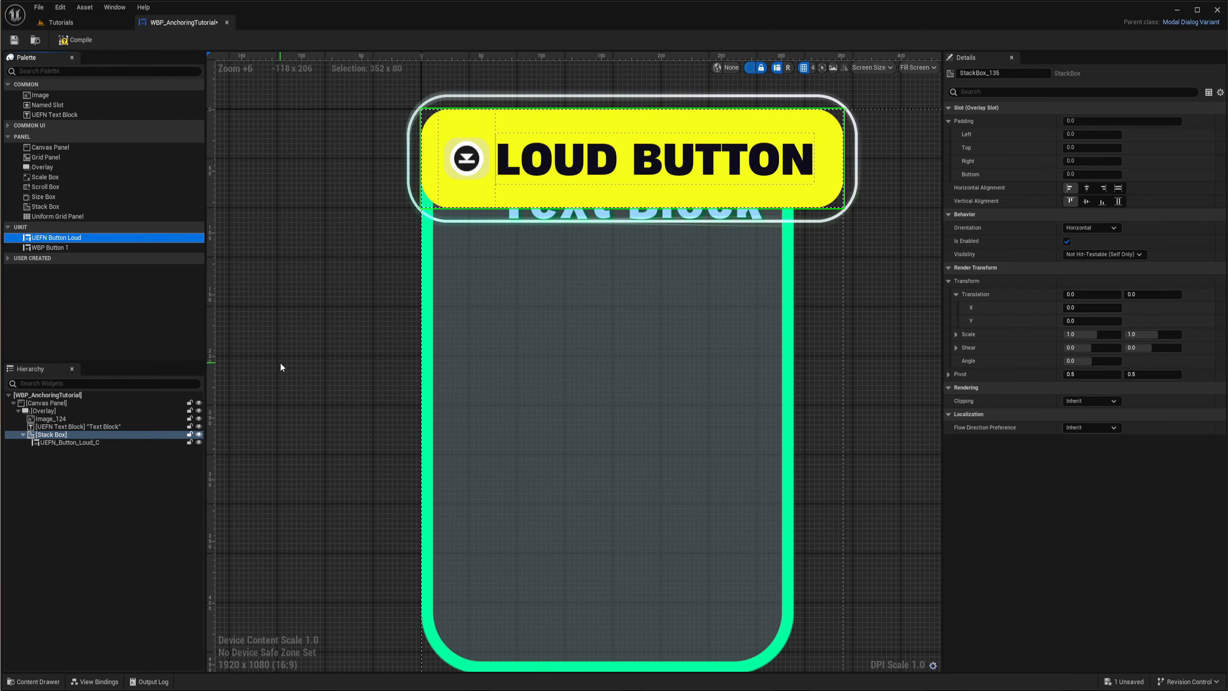
scroll(655, 296, down, 3)
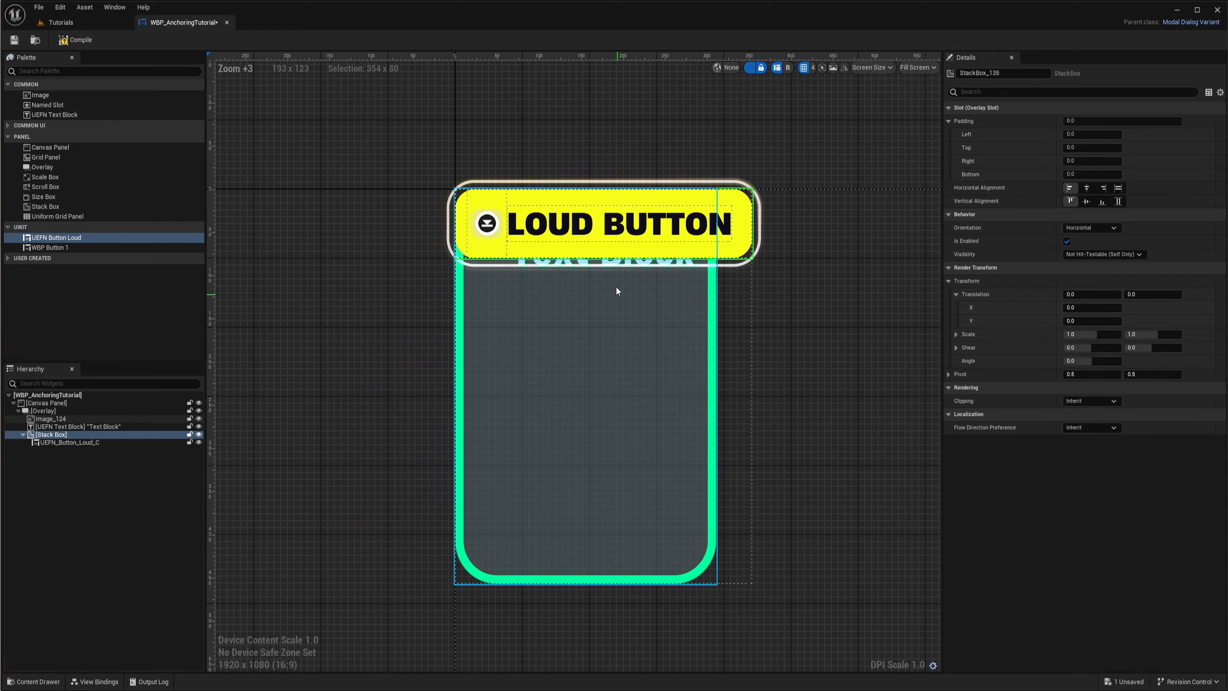
scroll(554, 244, up, 1)
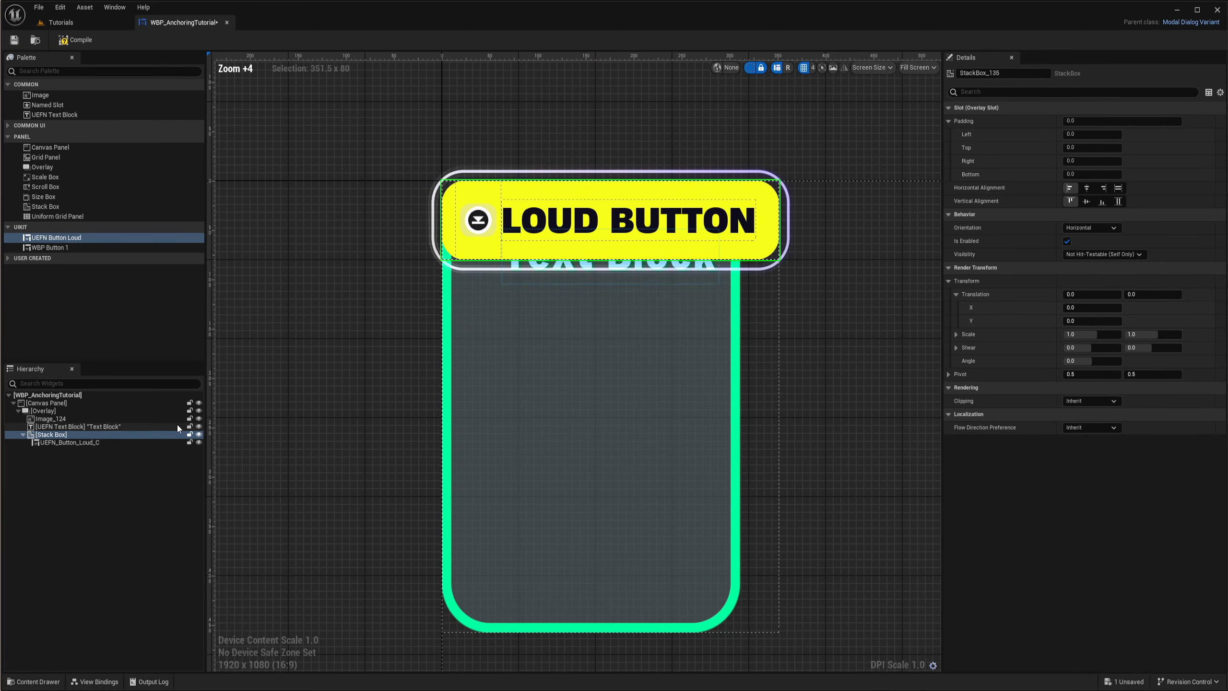
- Try a horizontal render scale of 0.9 on the Loud button, then restore it to 1.0
click(105, 444)
right_drag(670, 300, 671, 342)
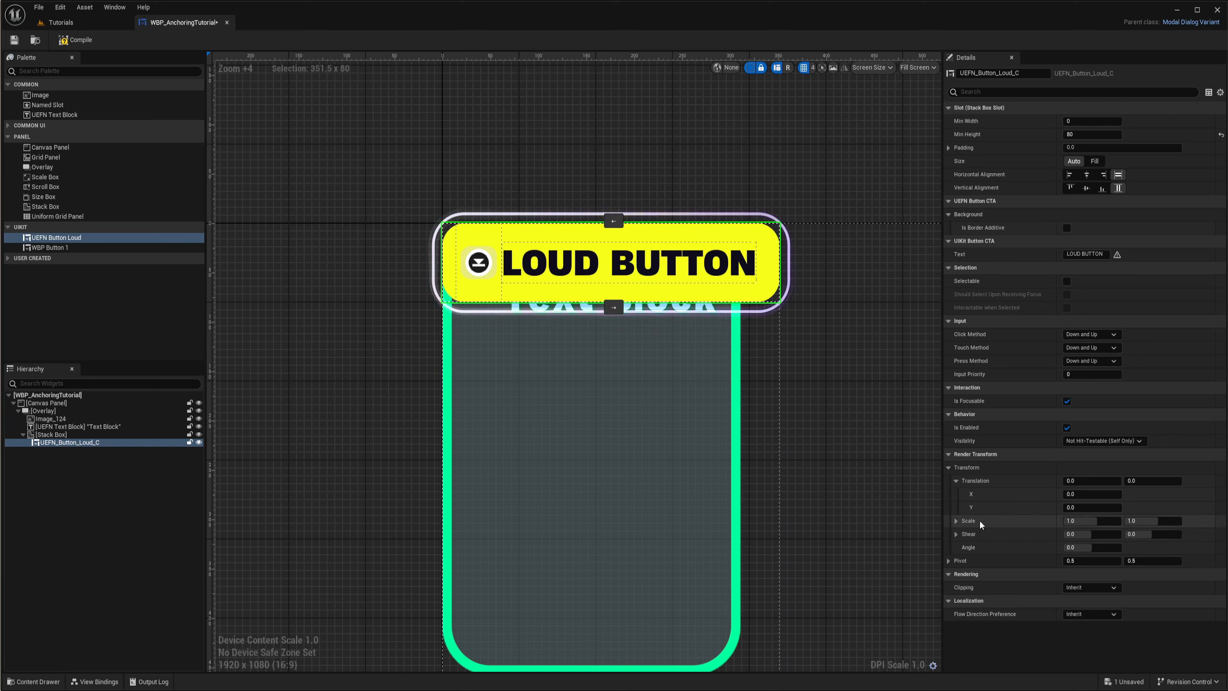
mouse_move(1095, 522)
mouse_down()
mouse_move(1064, 522)
mouse_move(1095, 523)
mouse_move(1082, 521)
mouse_up()
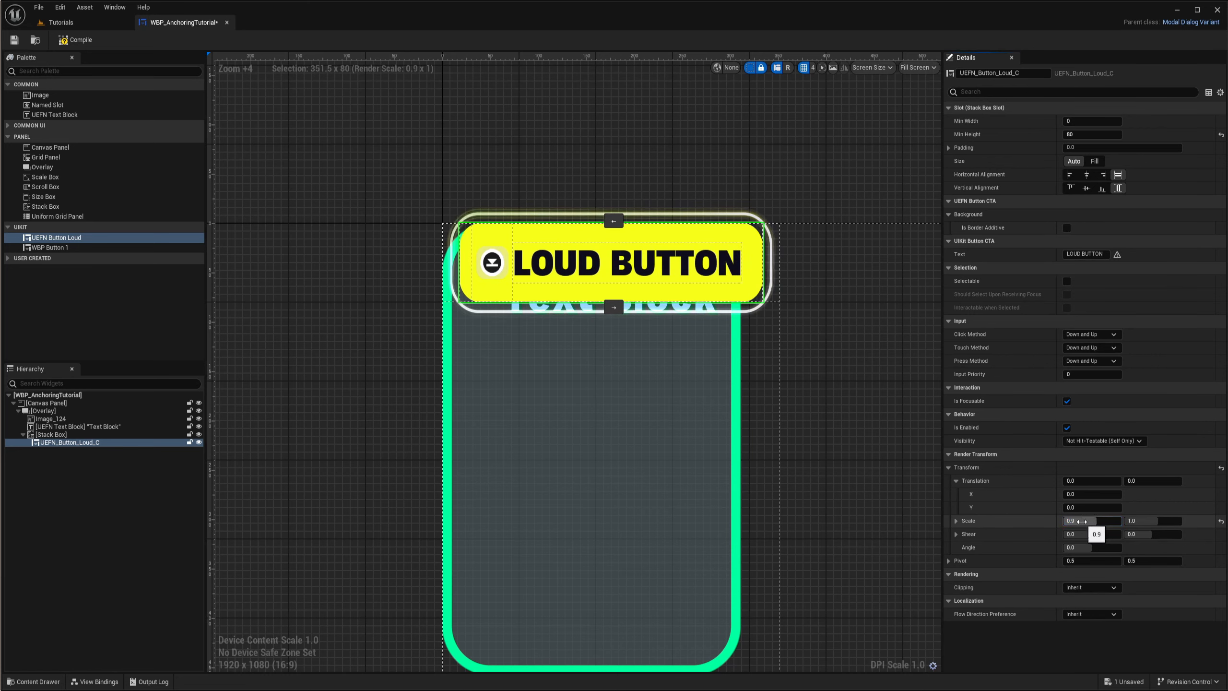
text(1)
key(Return)
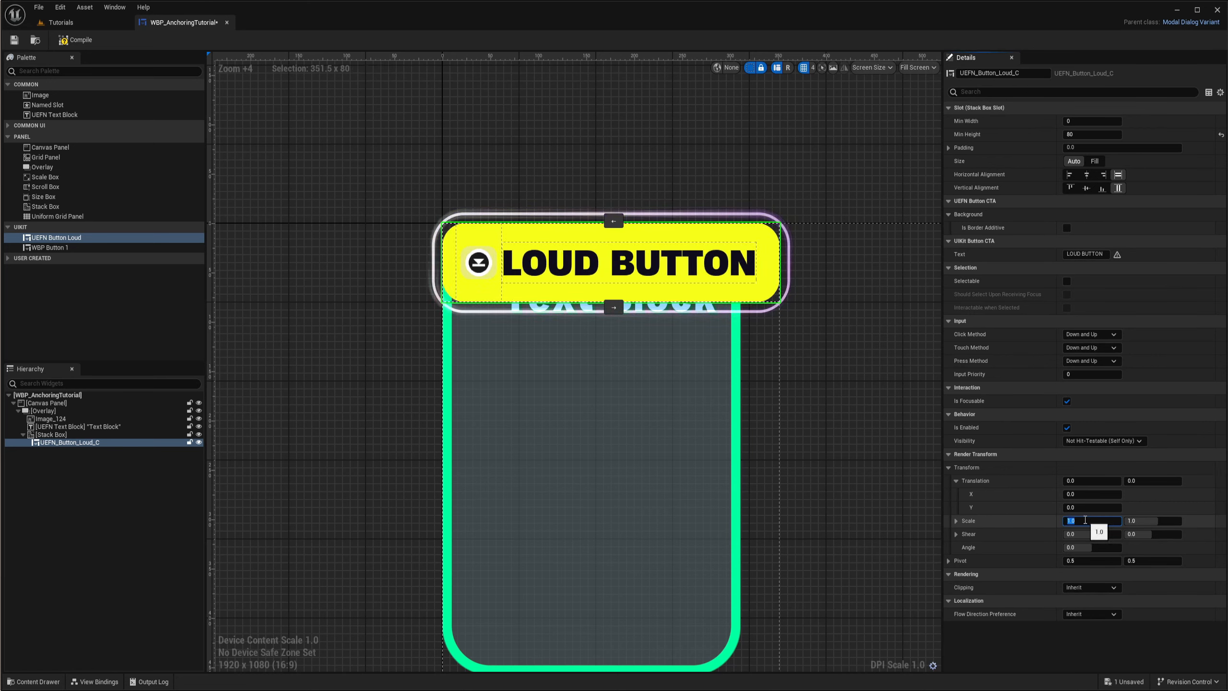
right_drag(826, 326, 819, 337)
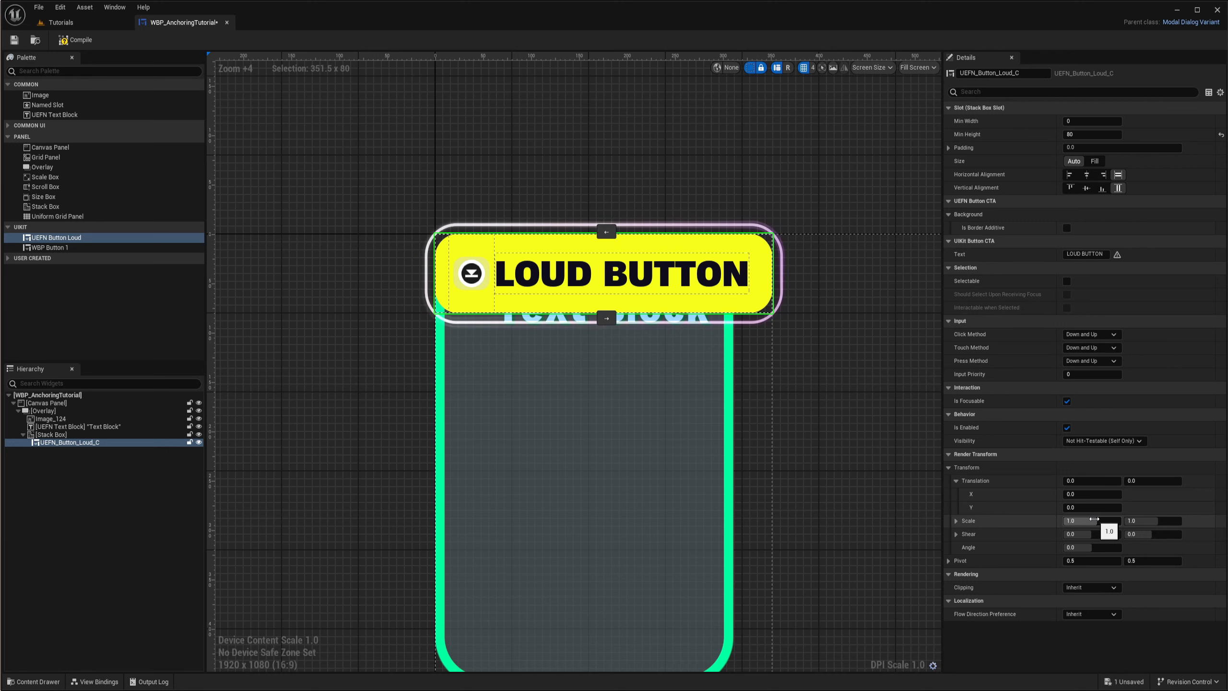
right_drag(815, 348, 786, 362)
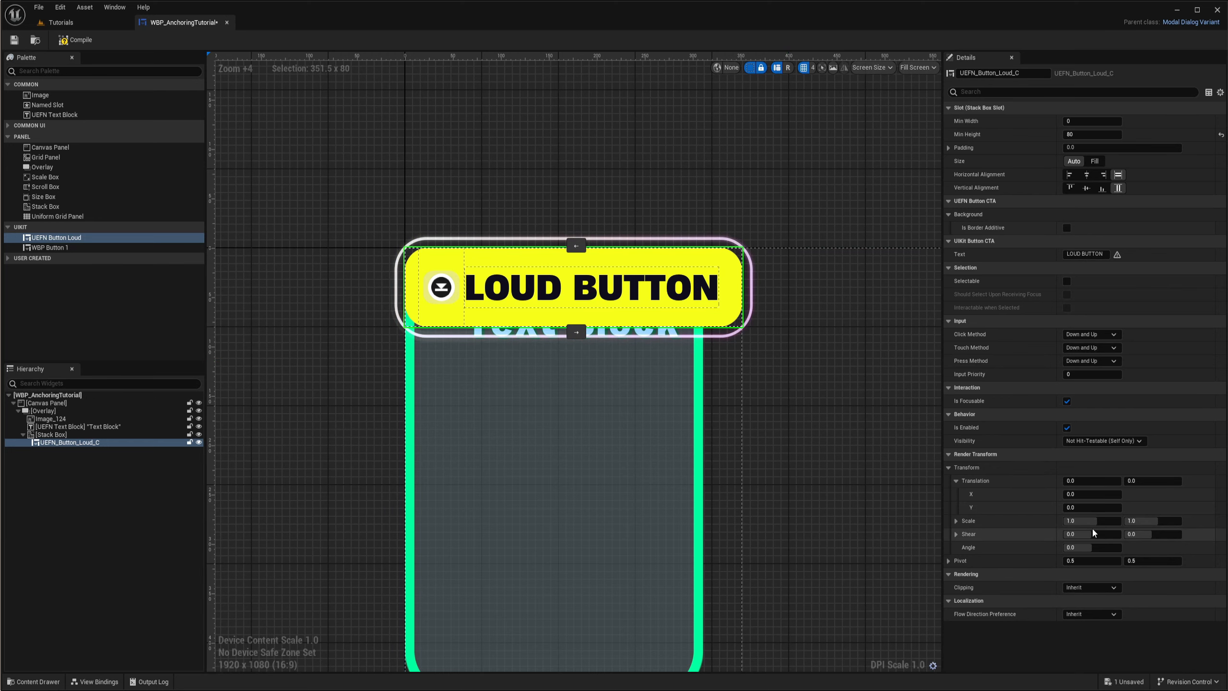
right_drag(768, 384, 801, 370)
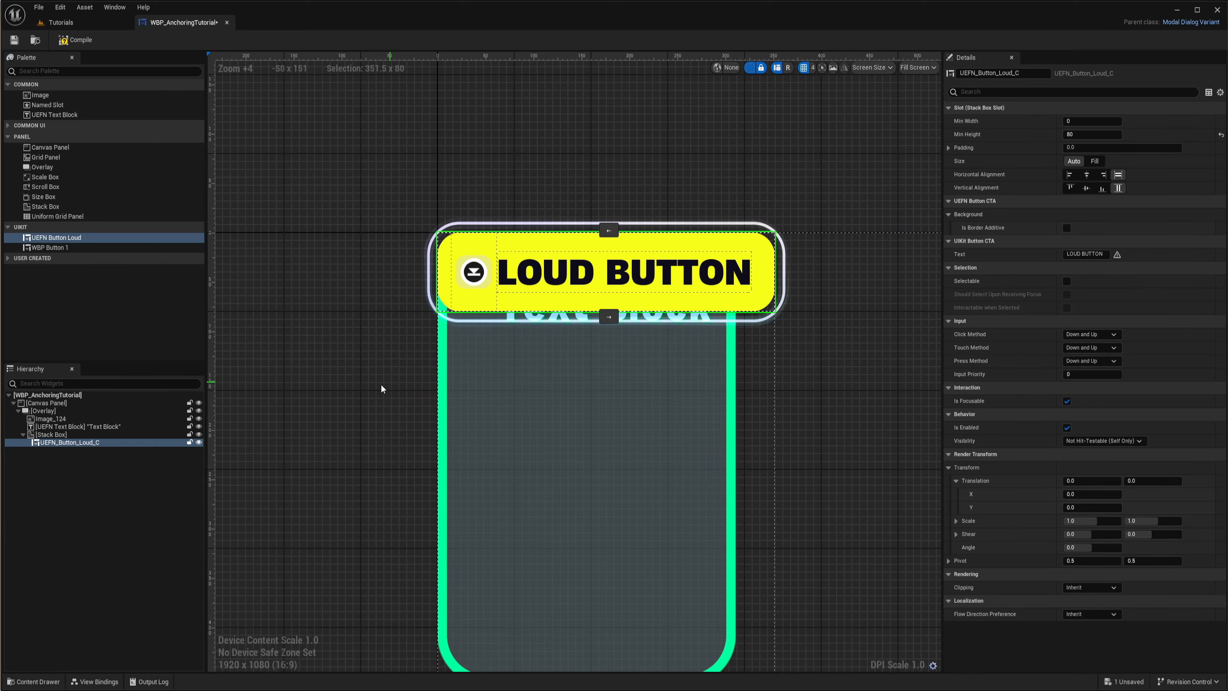
- Add a Size Box inside the Stack Box and nest the Loud button in it
right_drag(381, 390, 434, 374)
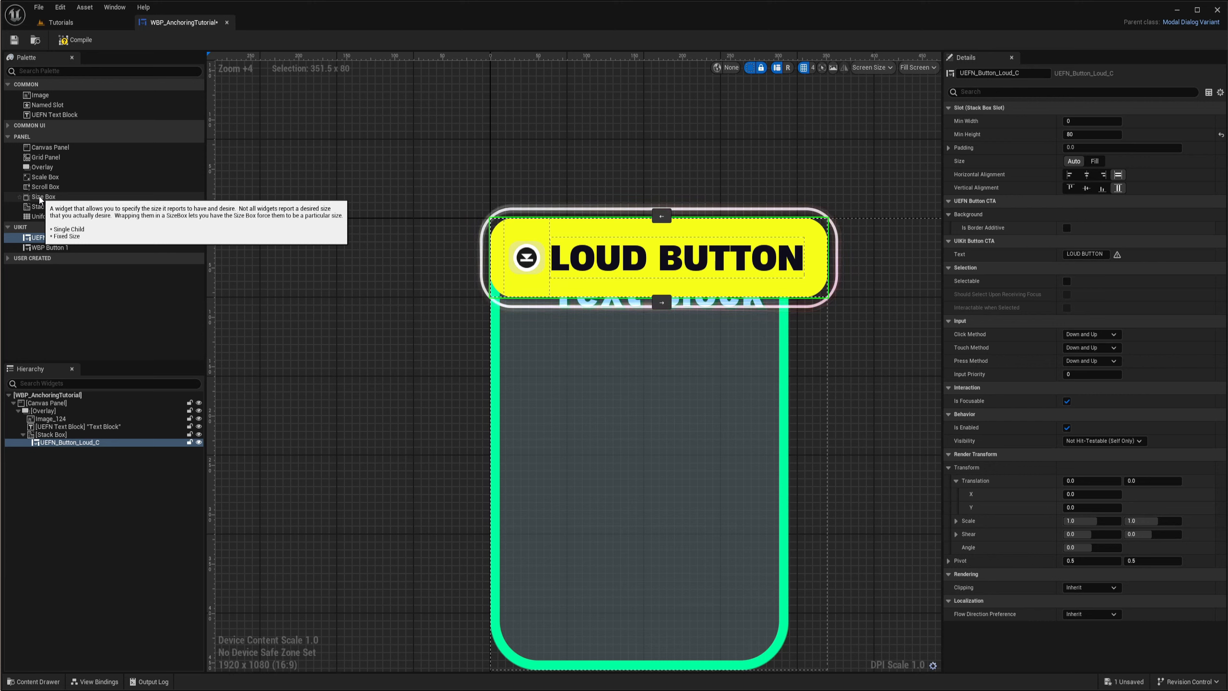
drag(40, 198, 52, 438)
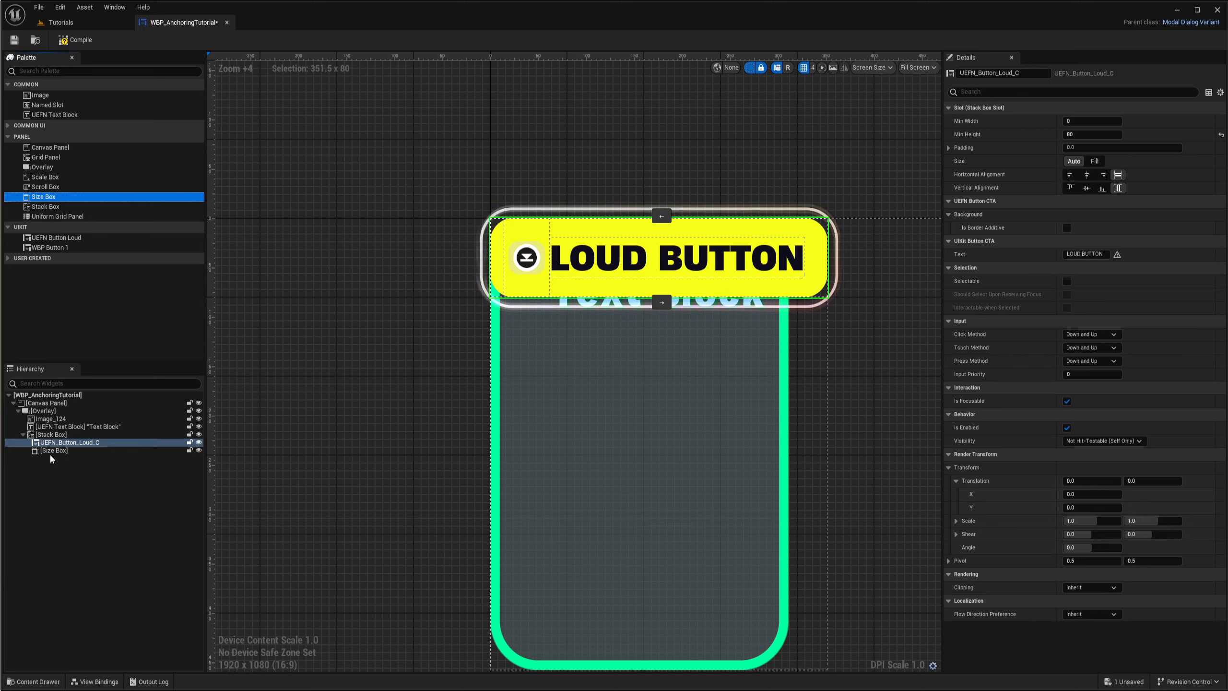
drag(54, 442, 54, 452)
- Enable the Size Box's width and height overrides and set the width override to 180
click(54, 442)
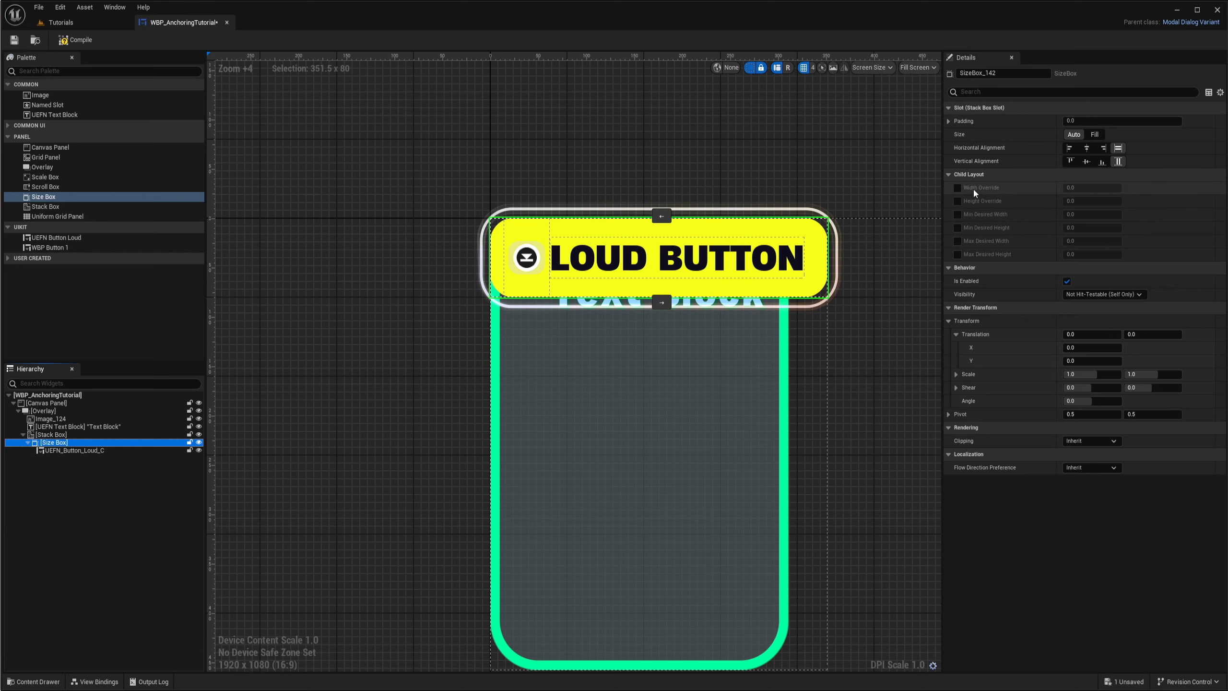
click(958, 201)
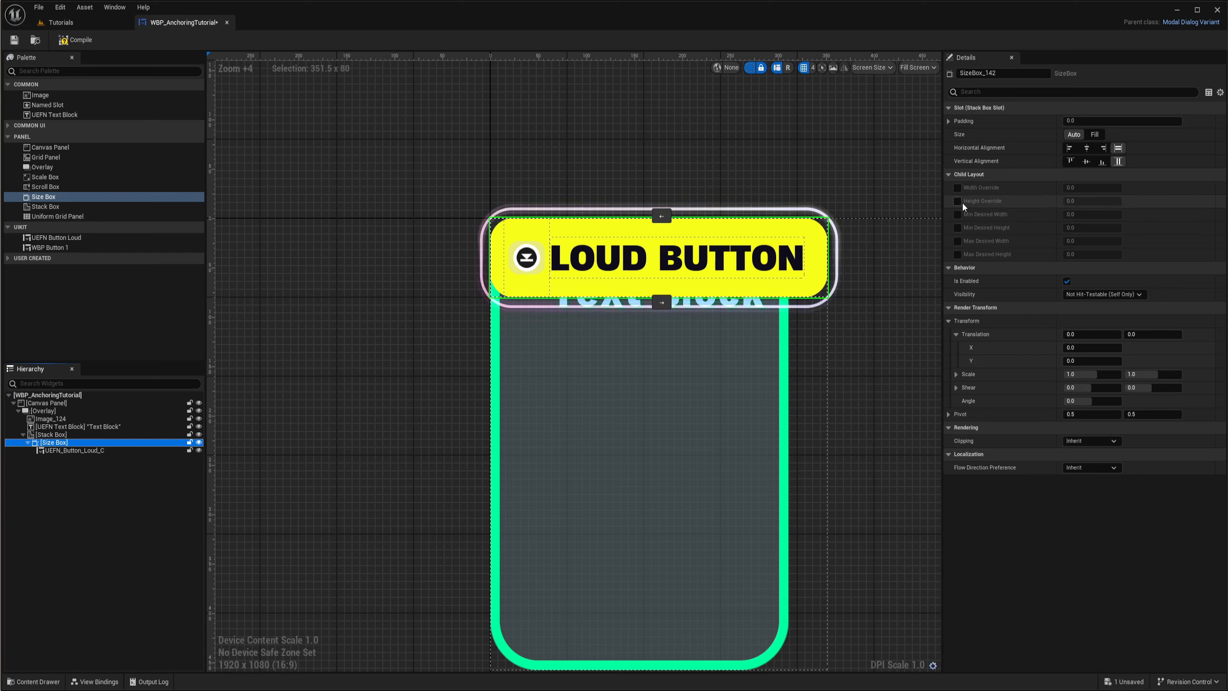
click(959, 188)
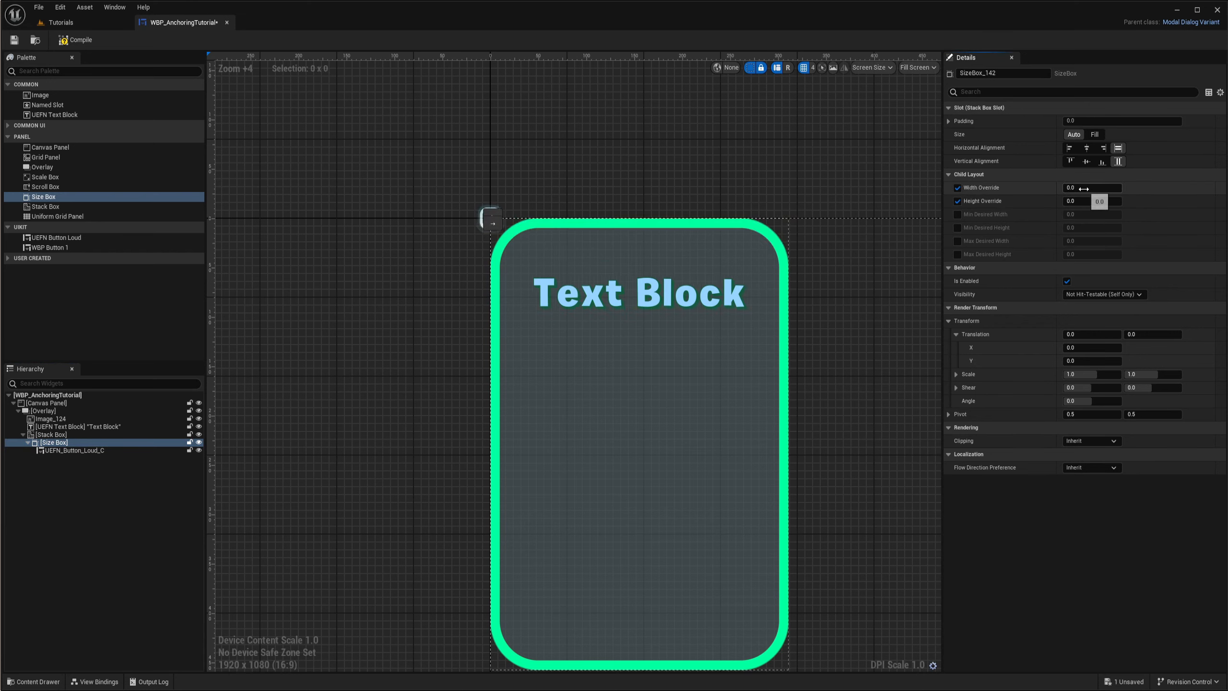
drag(1084, 187, 1109, 187)
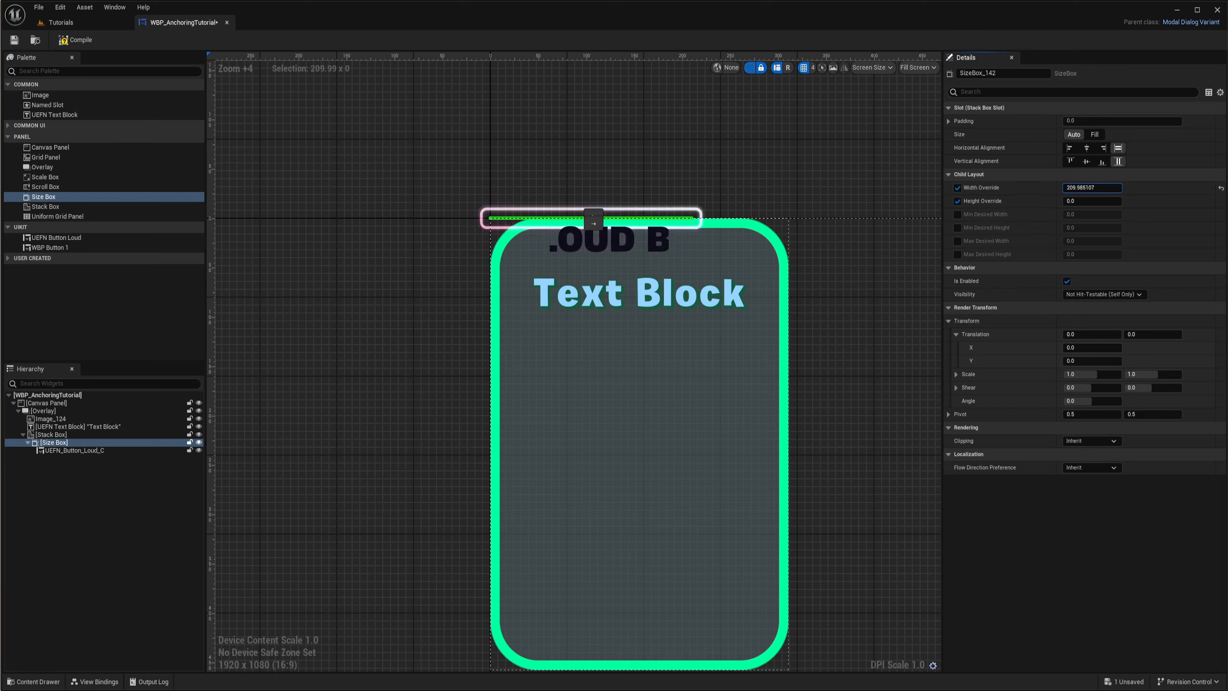
click(1101, 188)
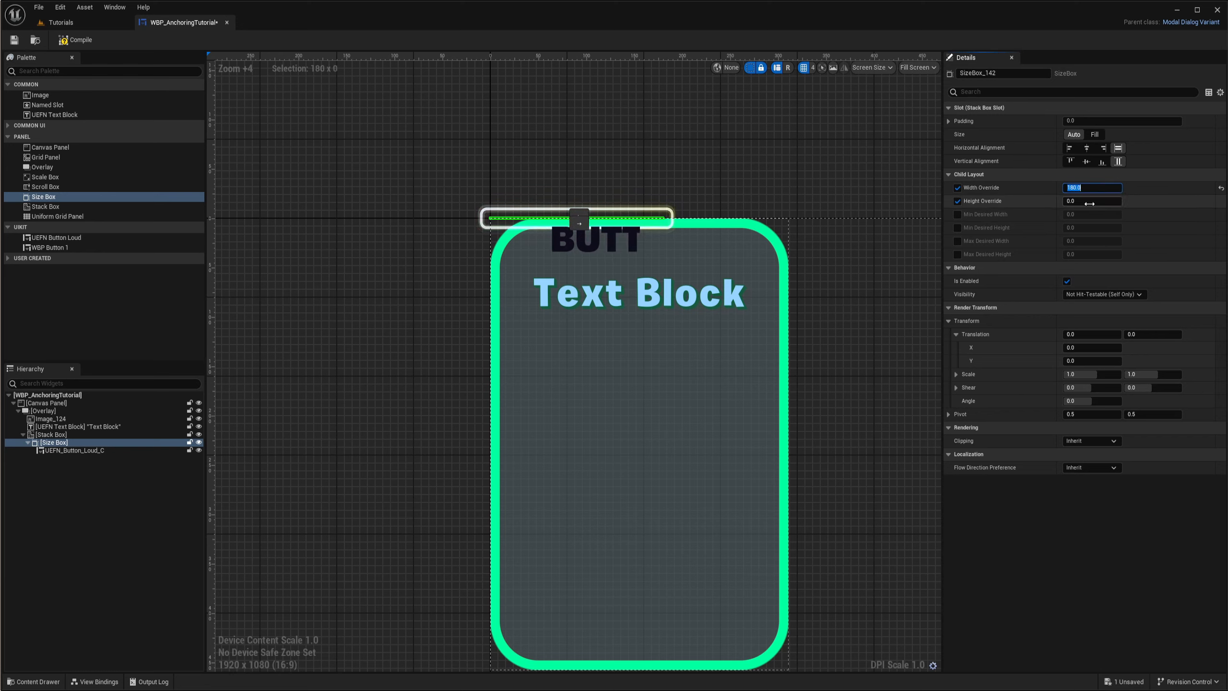
- Try a height override of 50 on the Size Box, then set it to 40
click(1098, 203)
text(50)
key(Return)
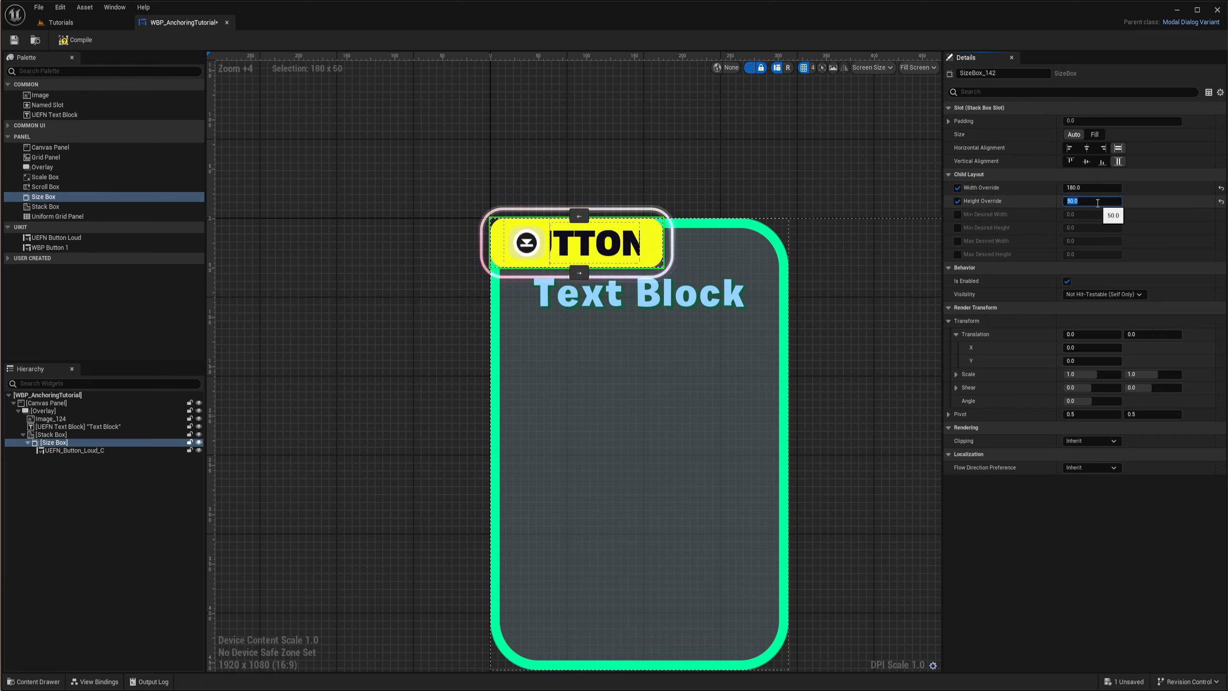
text(40)
key(Return)
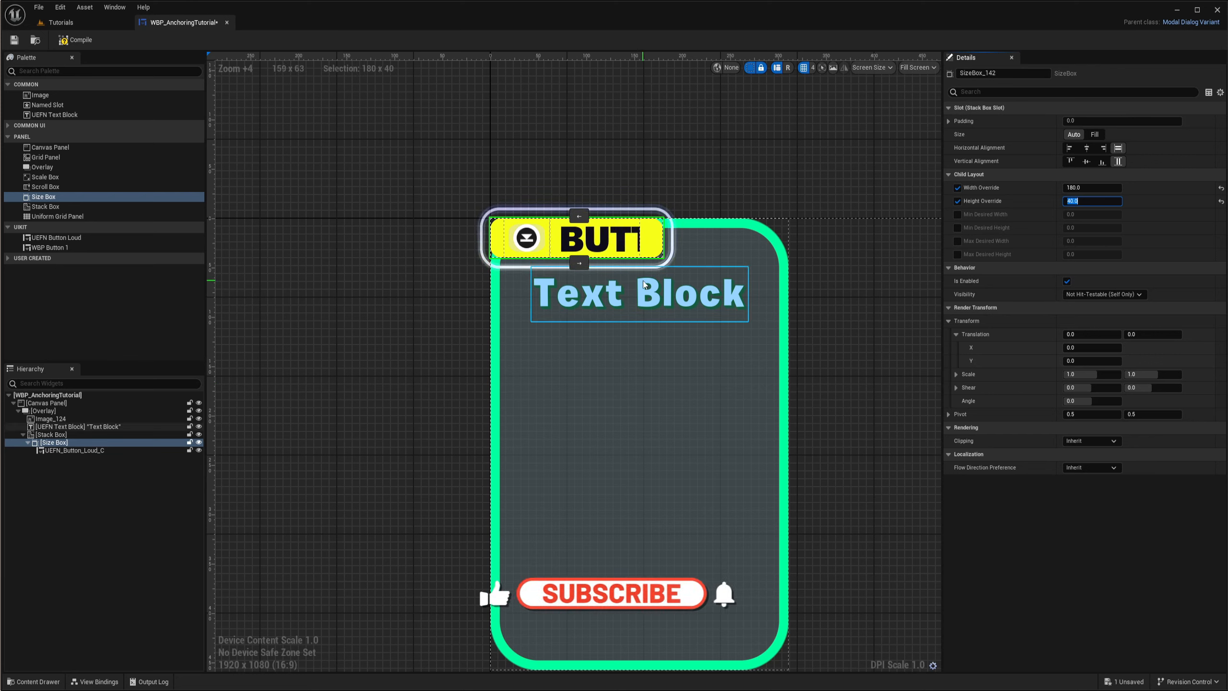
- Try fill alignment both horizontally and vertically on the Stack Box within the Overlay and check how the button stretches
click(46, 435)
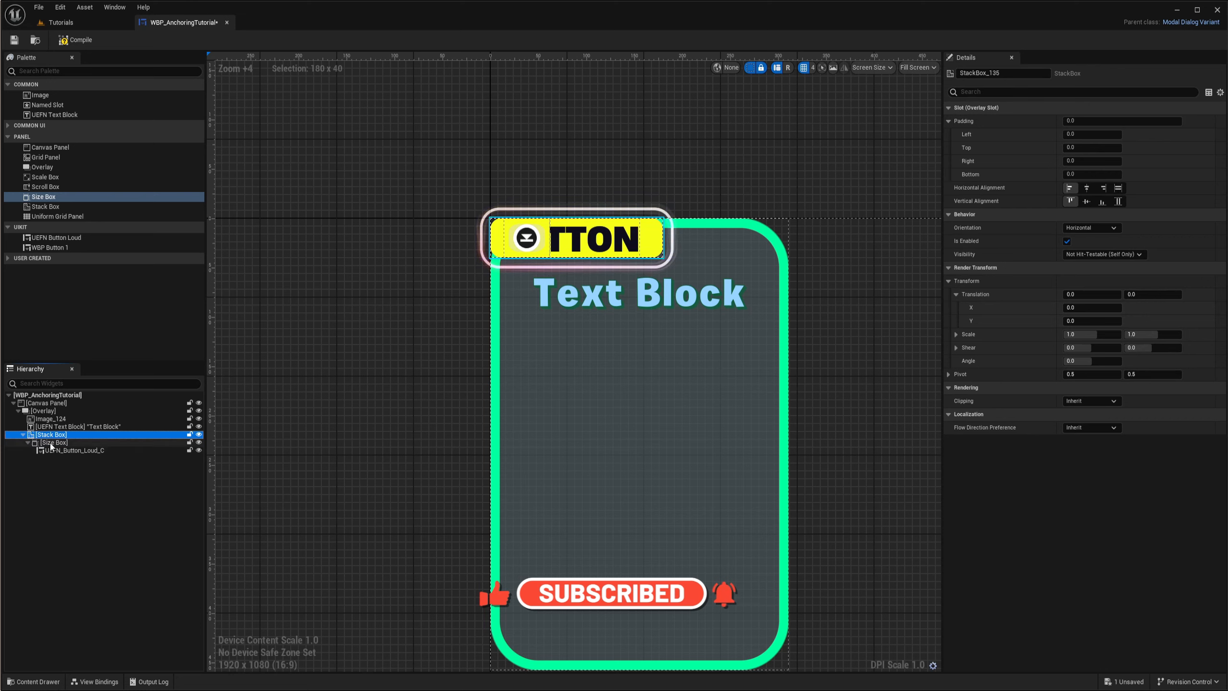
click(52, 443)
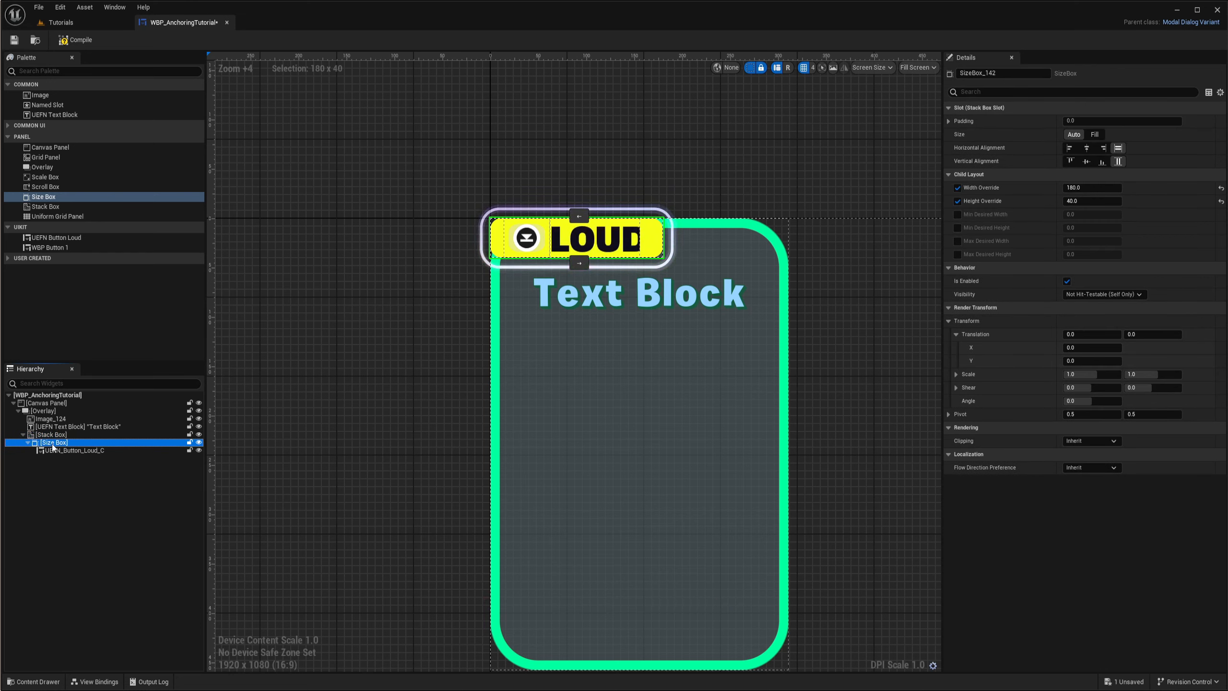
click(44, 435)
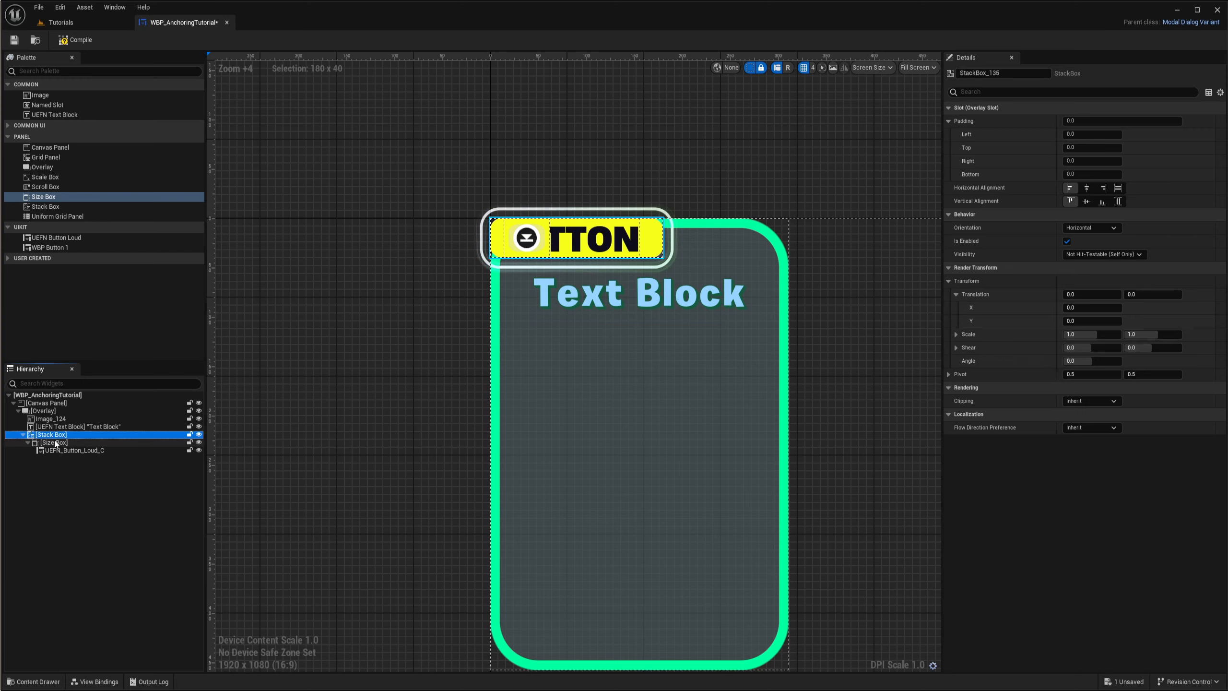
click(1118, 188)
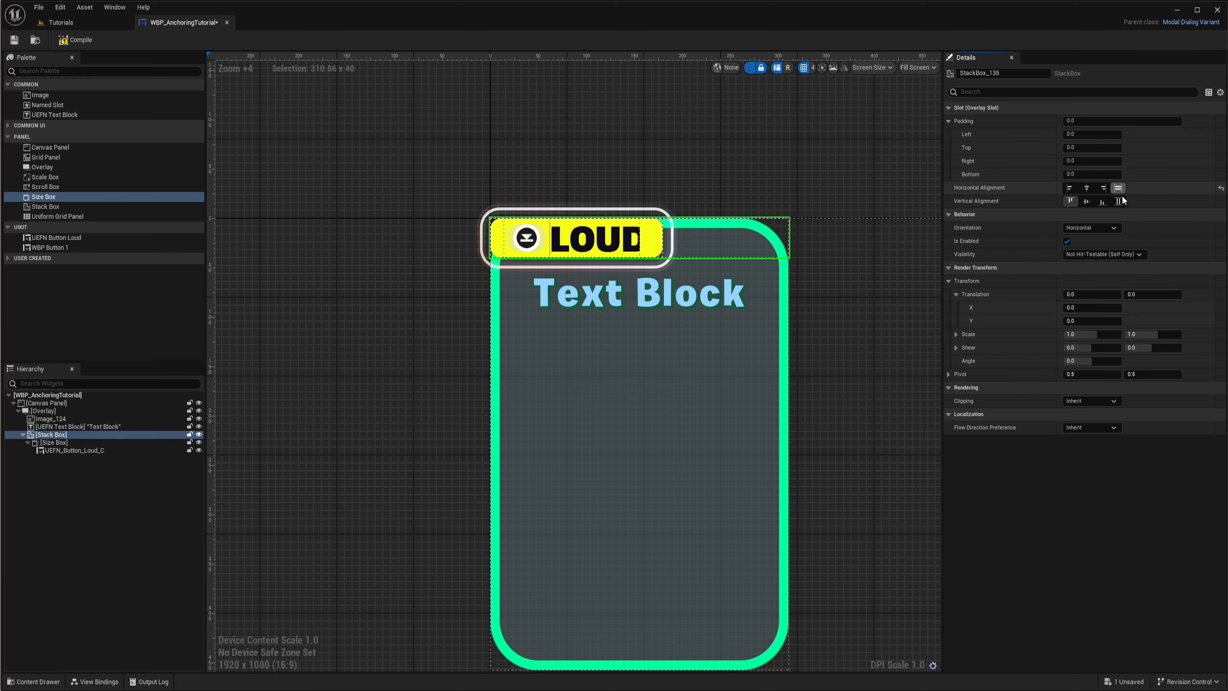
click(1118, 200)
scroll(833, 320, down, 3)
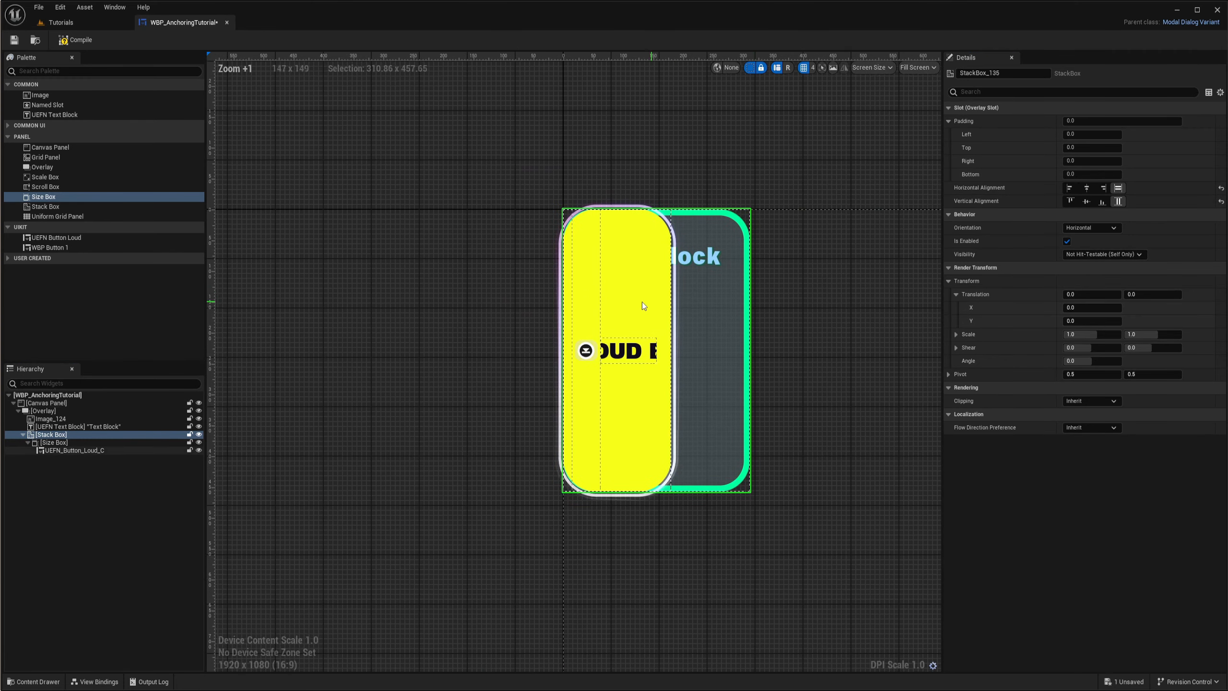
scroll(703, 315, up, 3)
right_drag(721, 314, 672, 300)
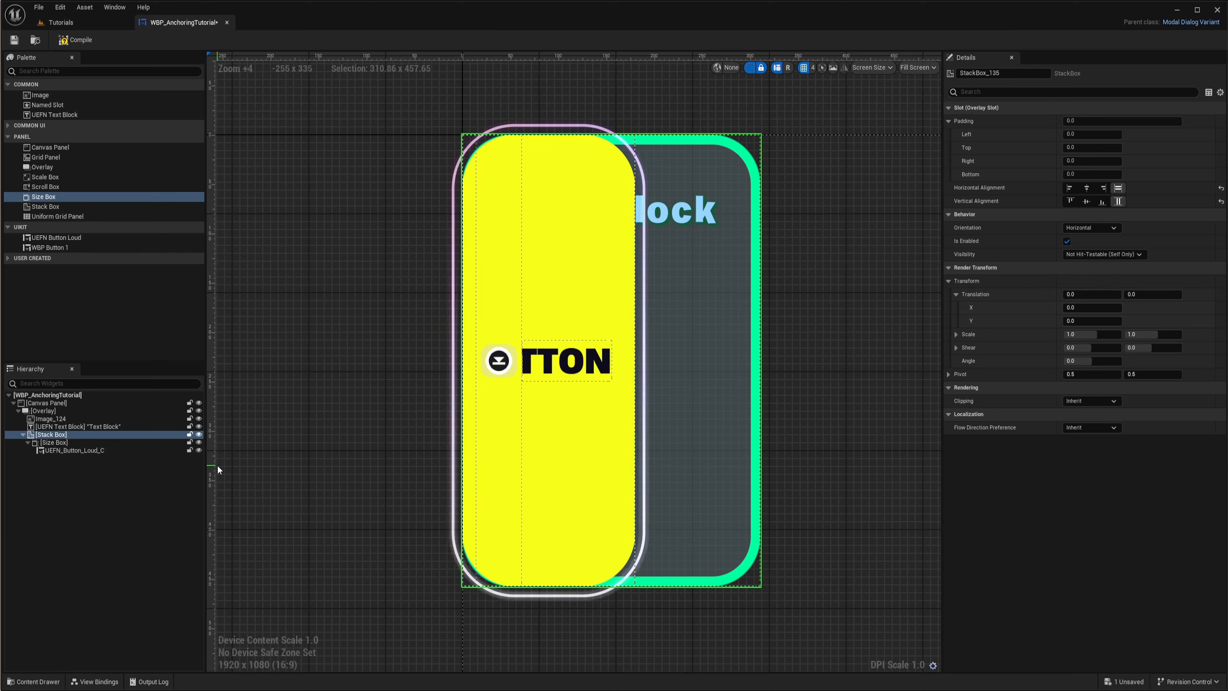
click(1118, 201)
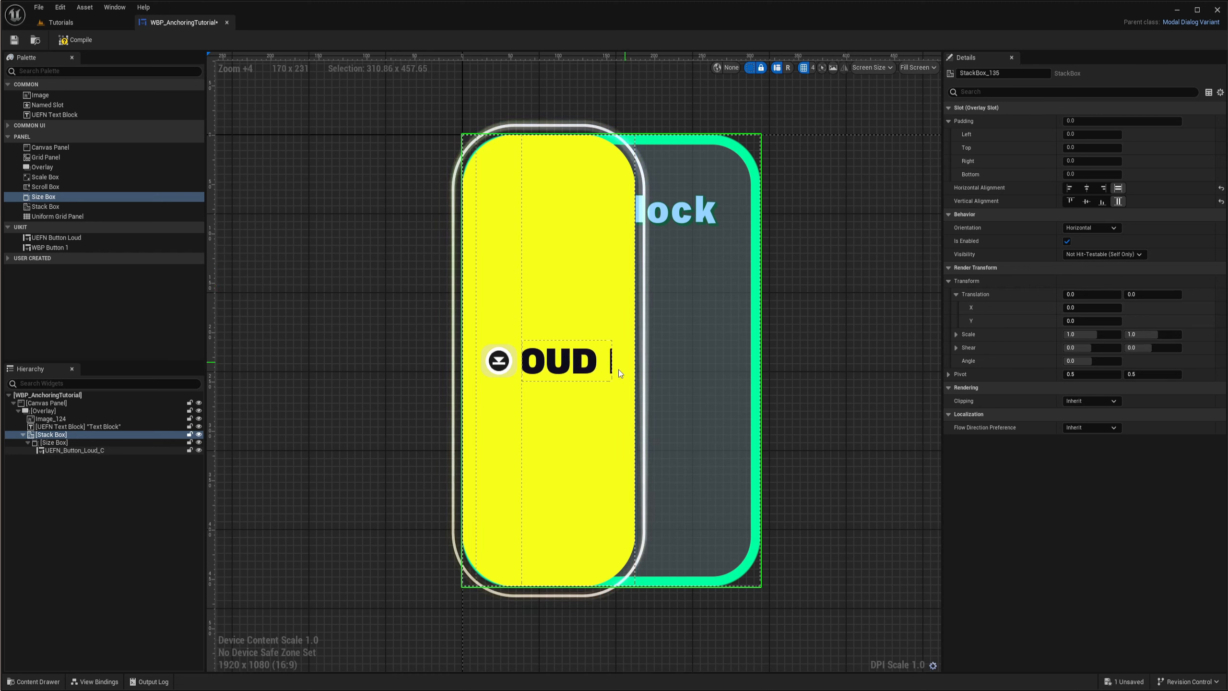
right_drag(709, 313, 711, 328)
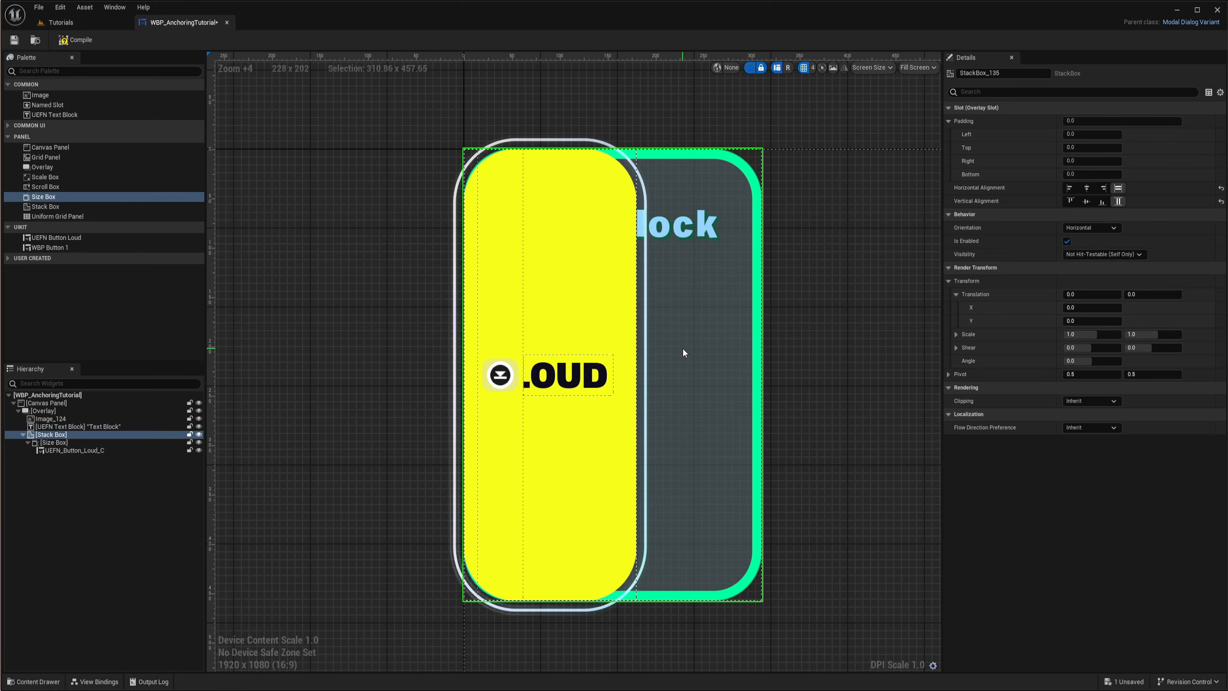
- Center the Stack Box horizontally and vertically within the Overlay
click(1087, 188)
click(1087, 202)
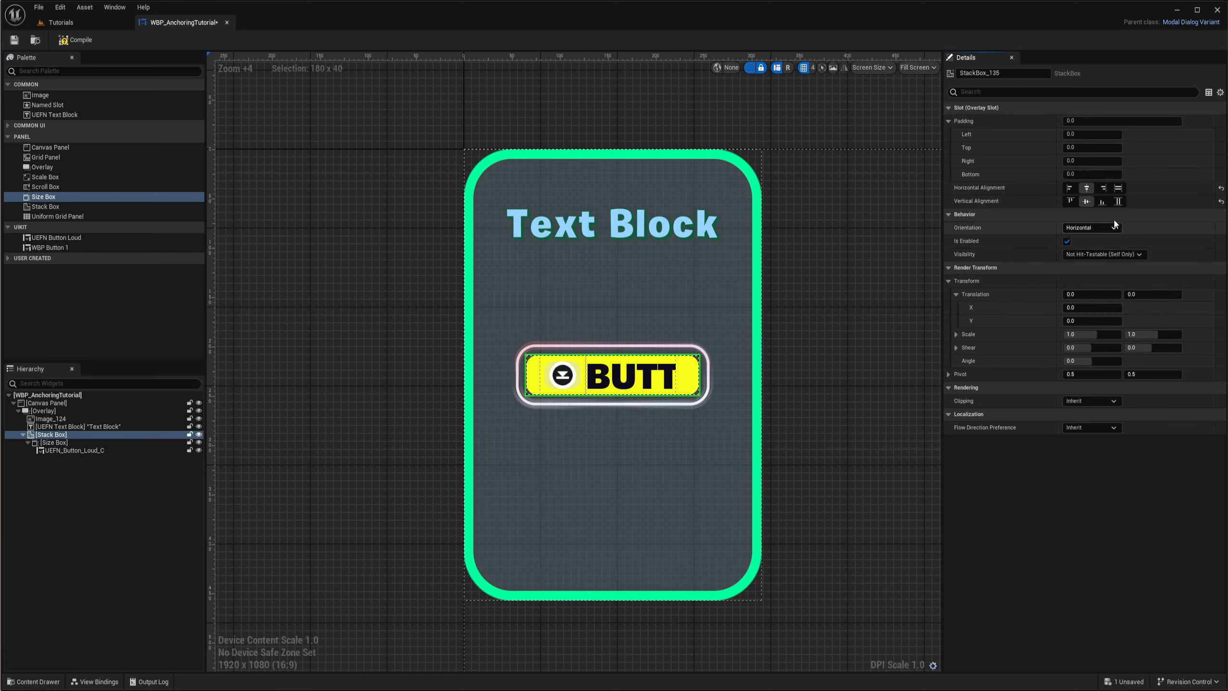
scroll(670, 379, up, 3)
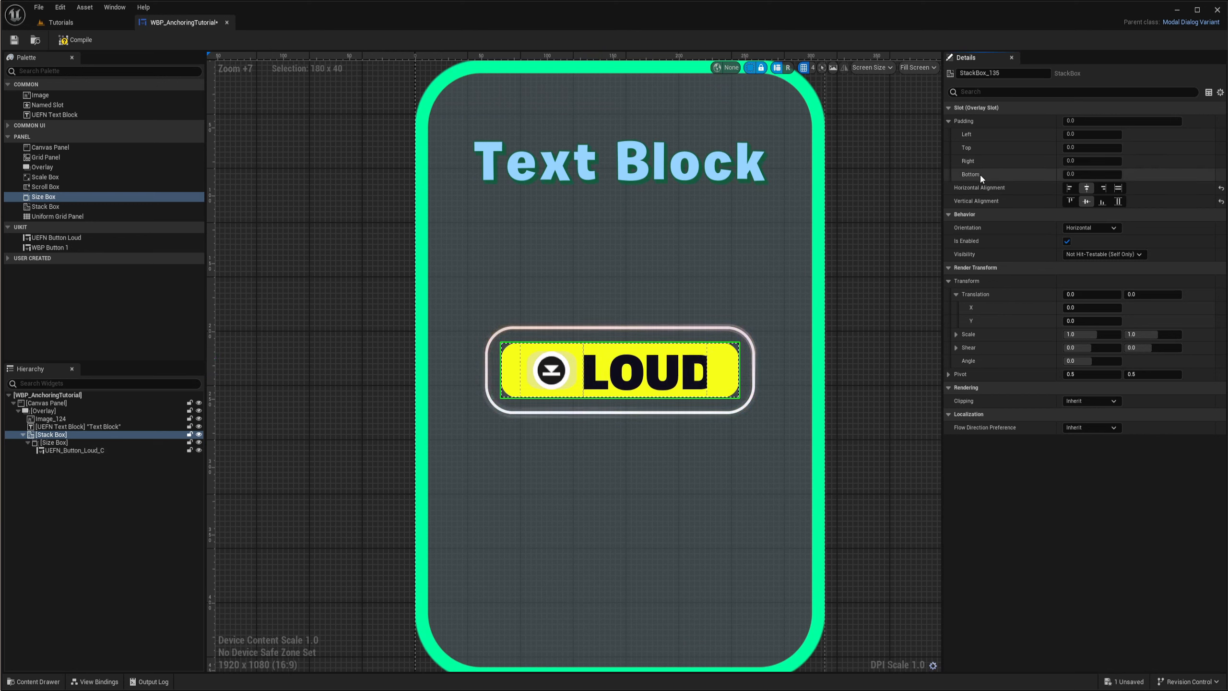
- Try bottom padding values of 100, 20, 30 and 40 on the Stack Box, then set it to 50
click(1083, 174)
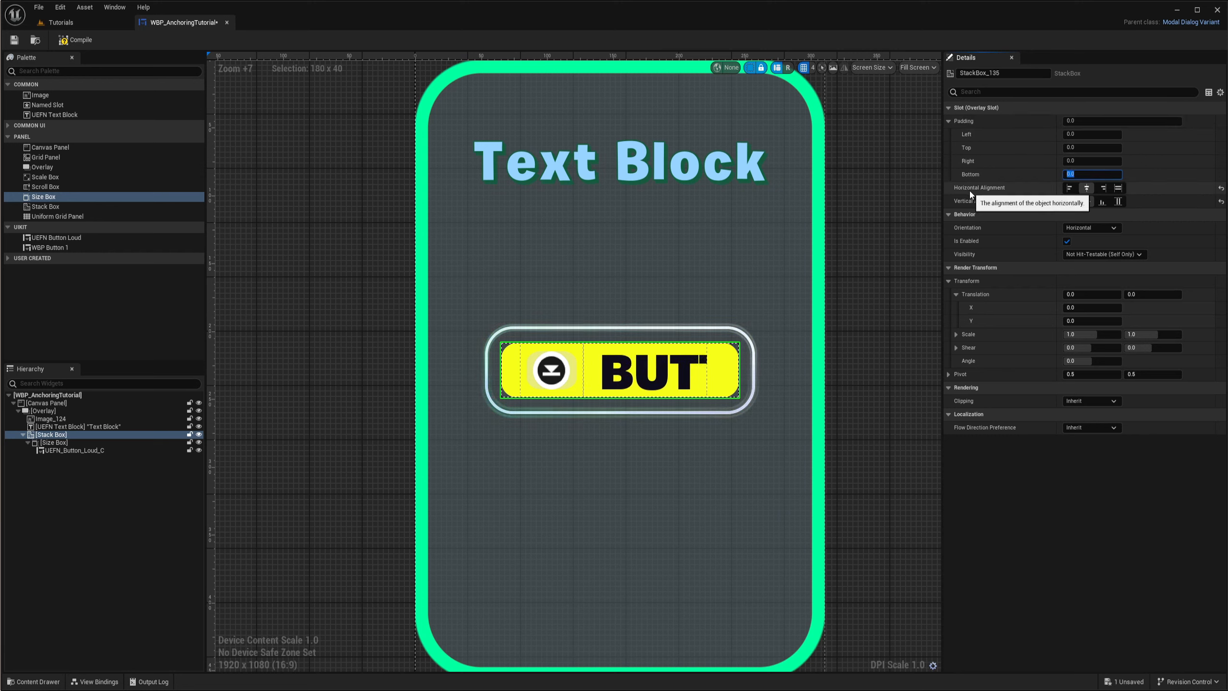
text(100)
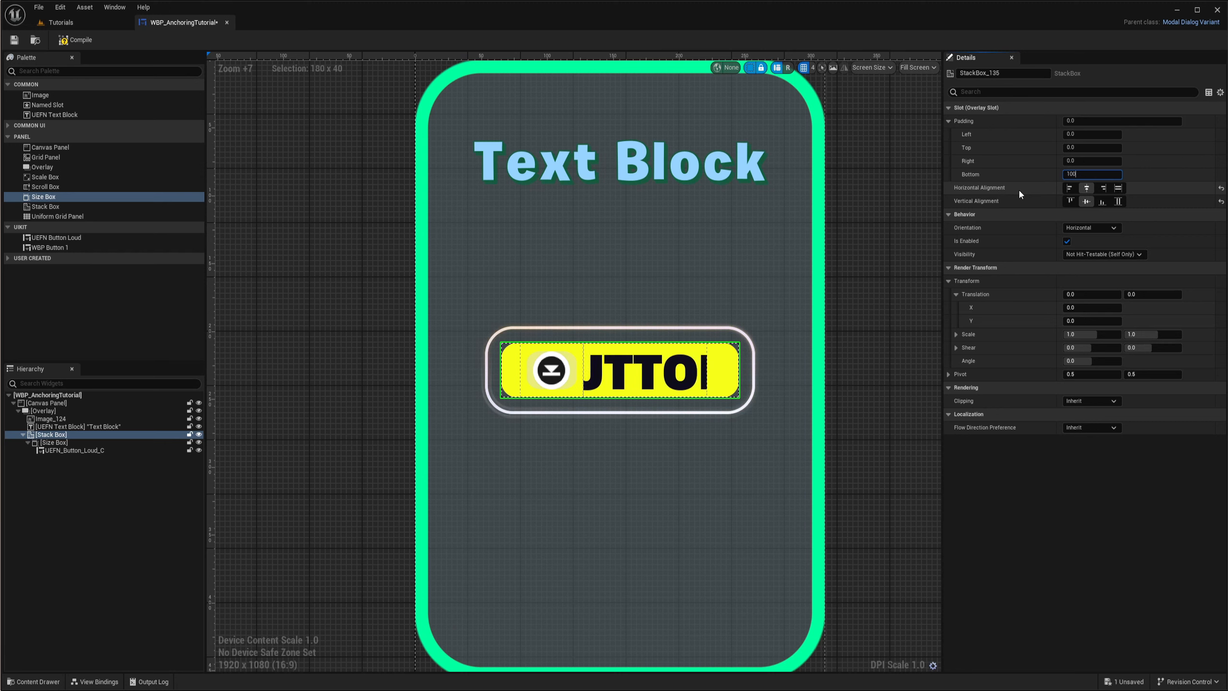
key(Return)
text(20)
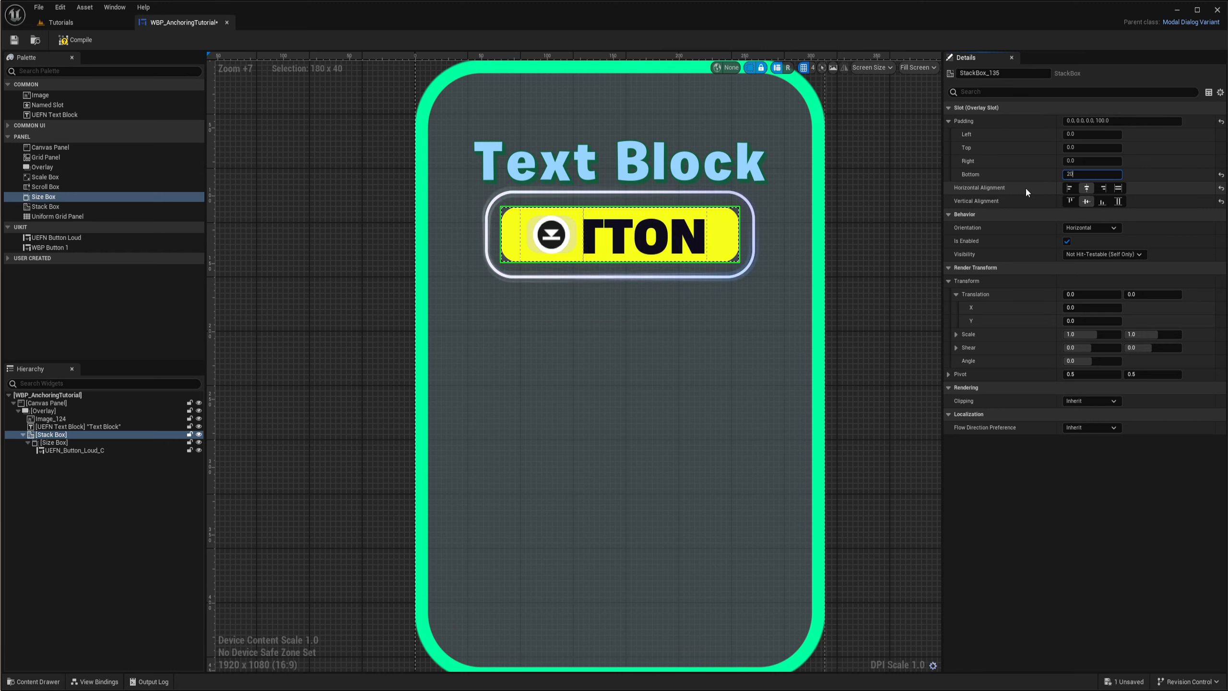
key(Return)
text(30)
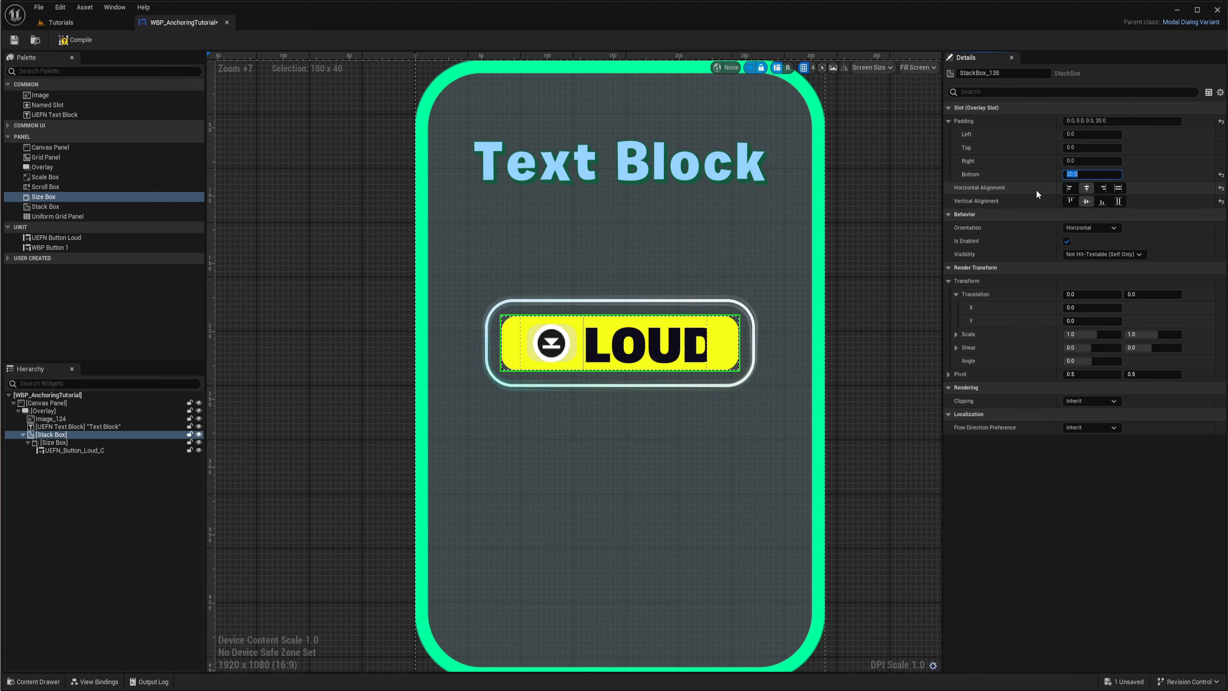
key(Return)
text(40)
key(Return)
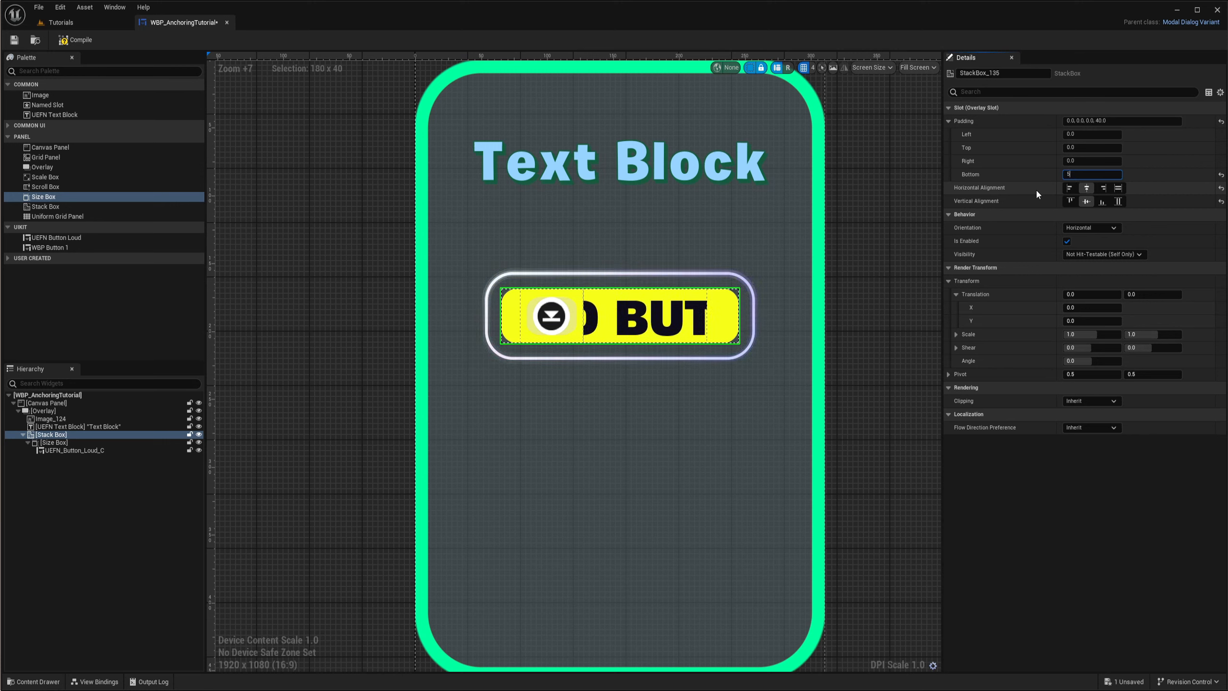
text(50)
key(Return)
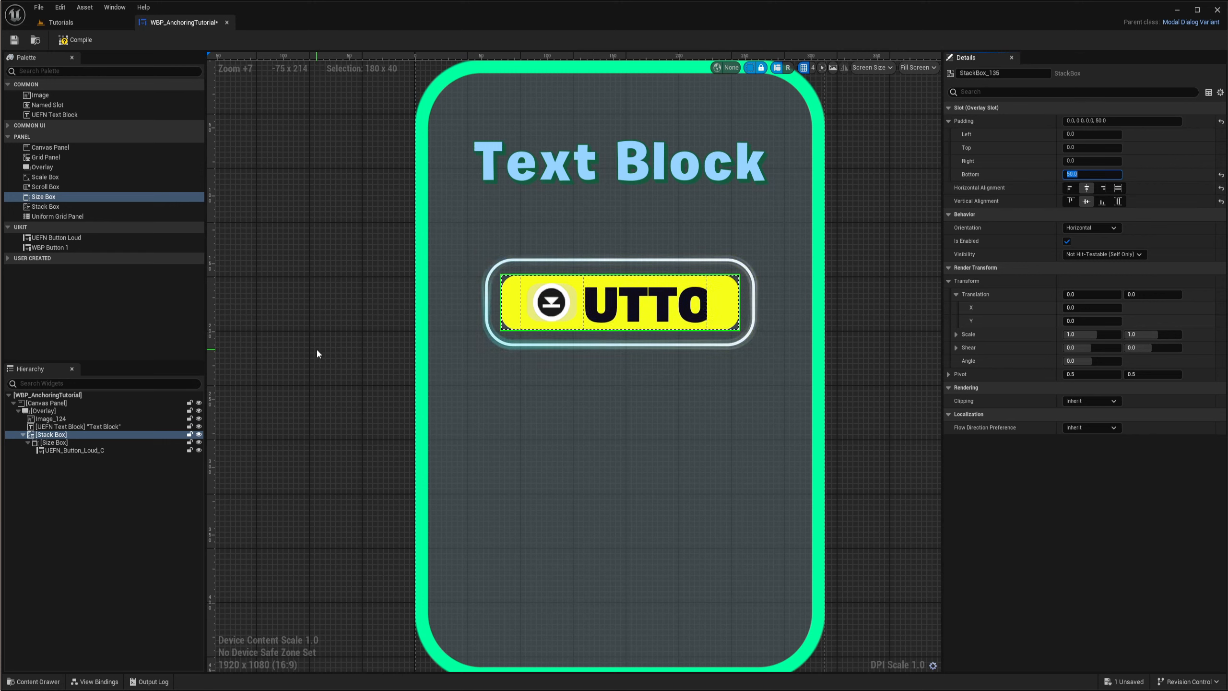
- Duplicate the Size Box and its button three times inside the Stack Box
click(55, 443)
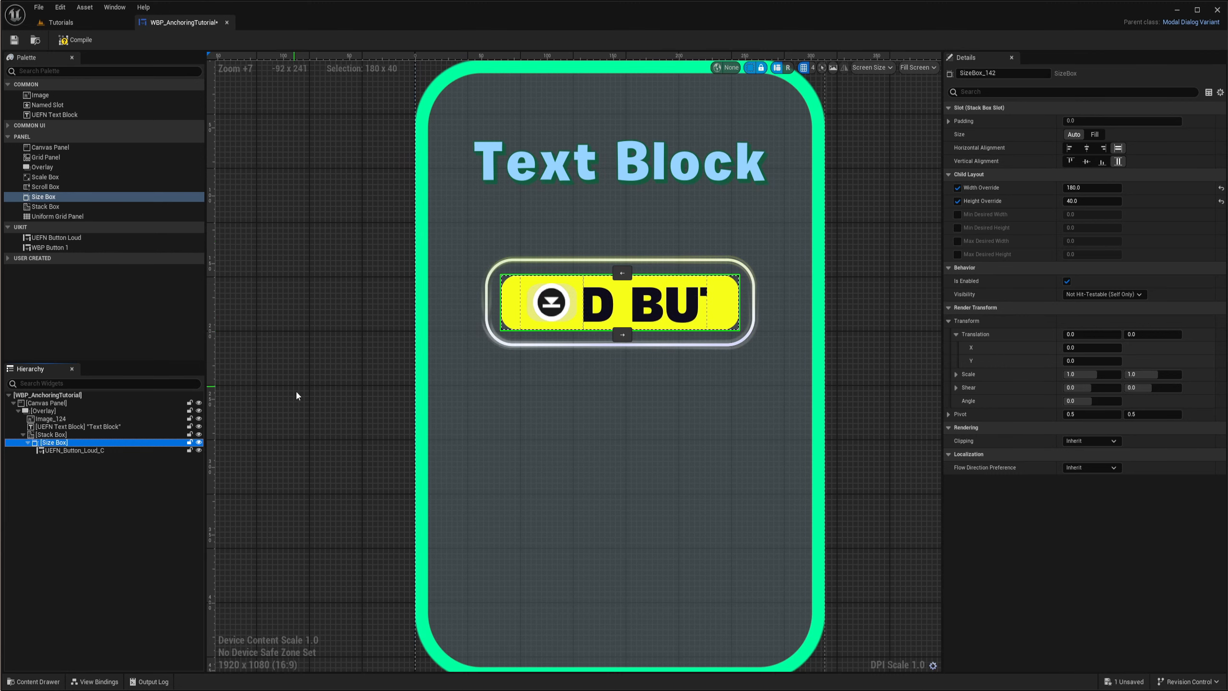
click(125, 435)
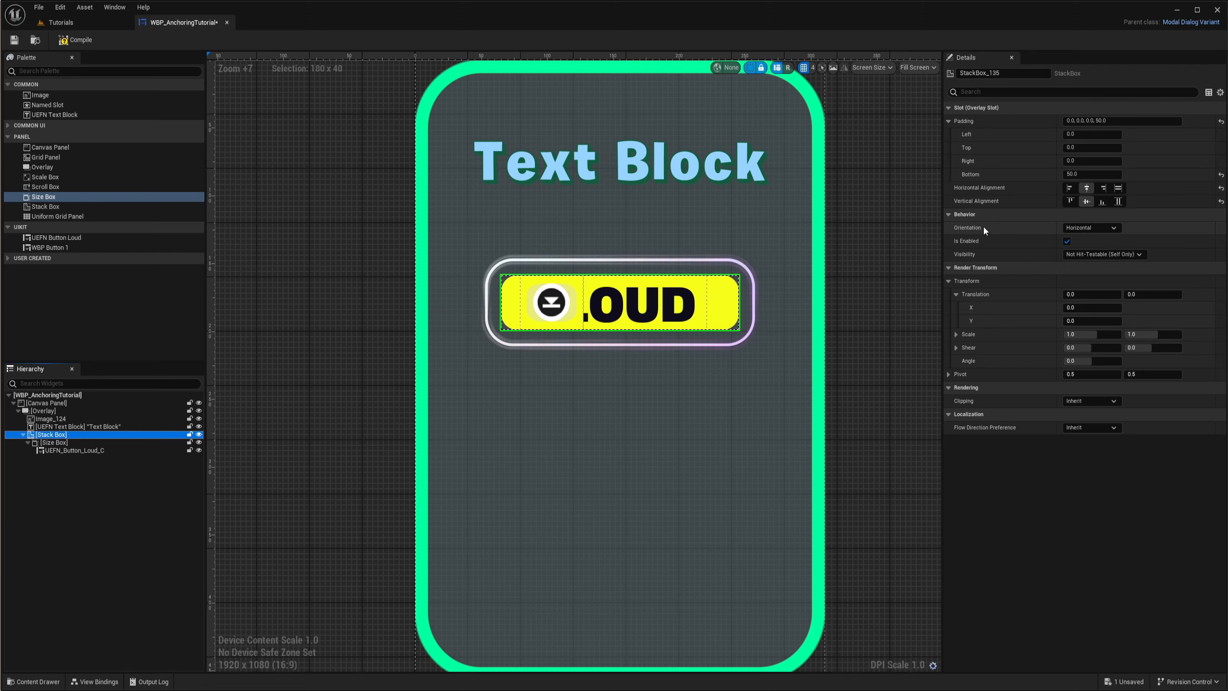
scroll(688, 382, down, 3)
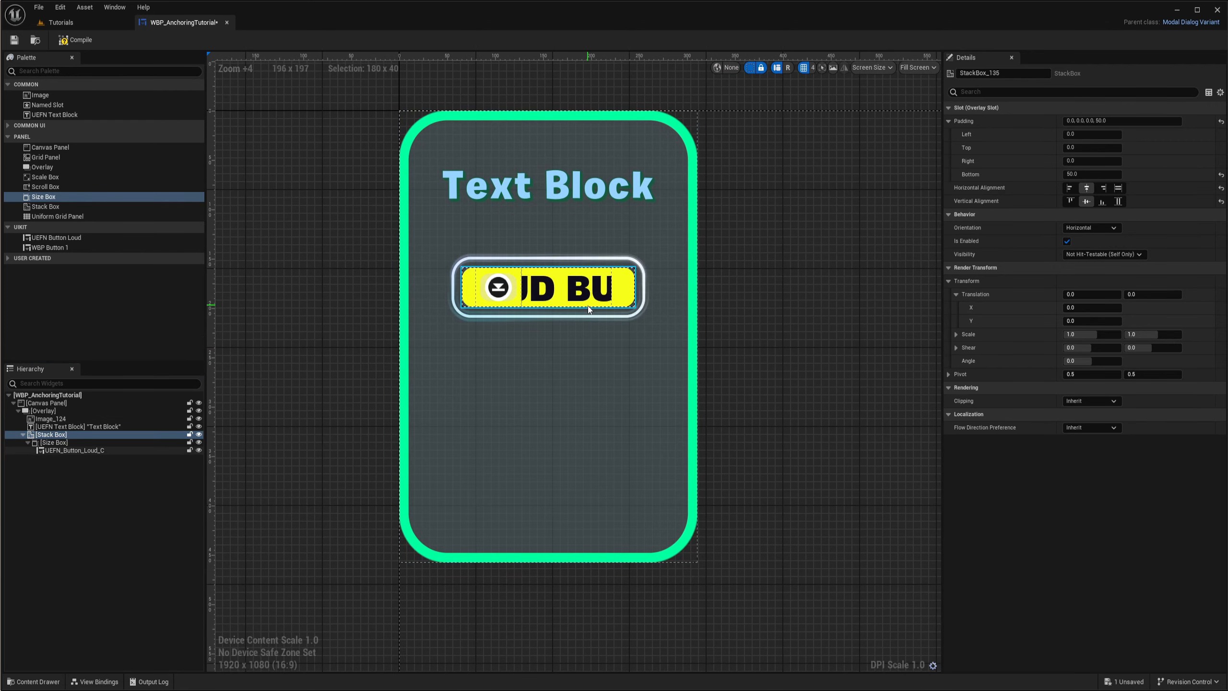
right_drag(608, 374, 570, 409)
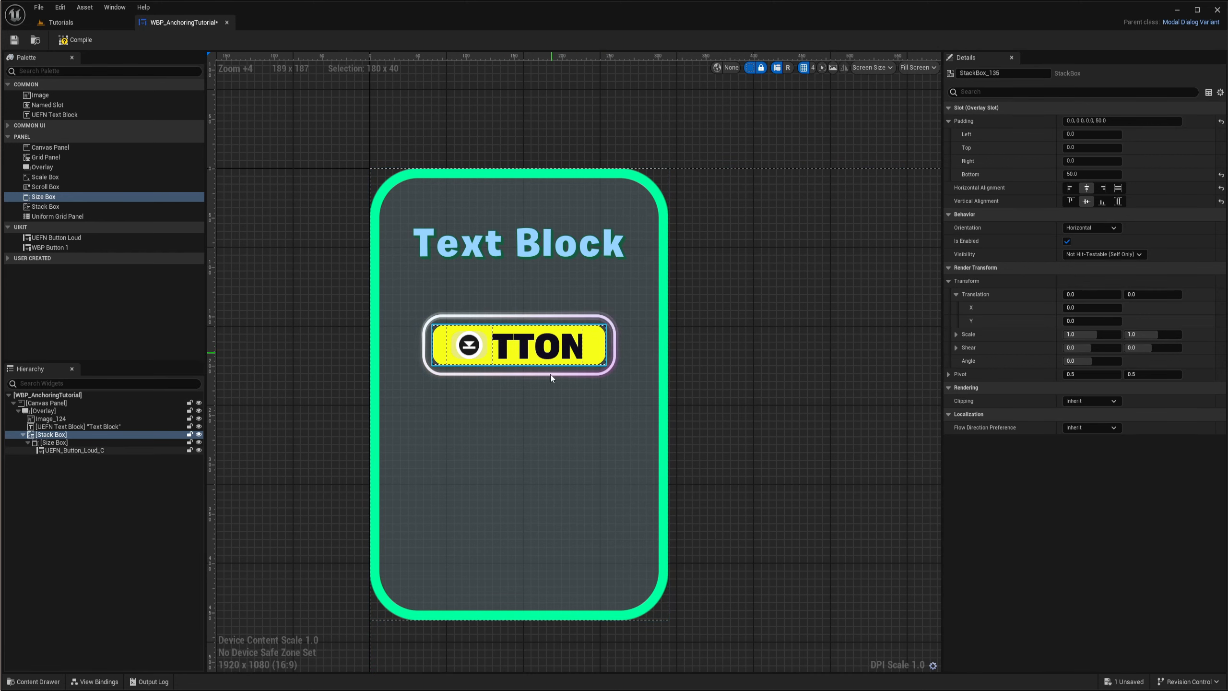
right_drag(739, 338, 628, 337)
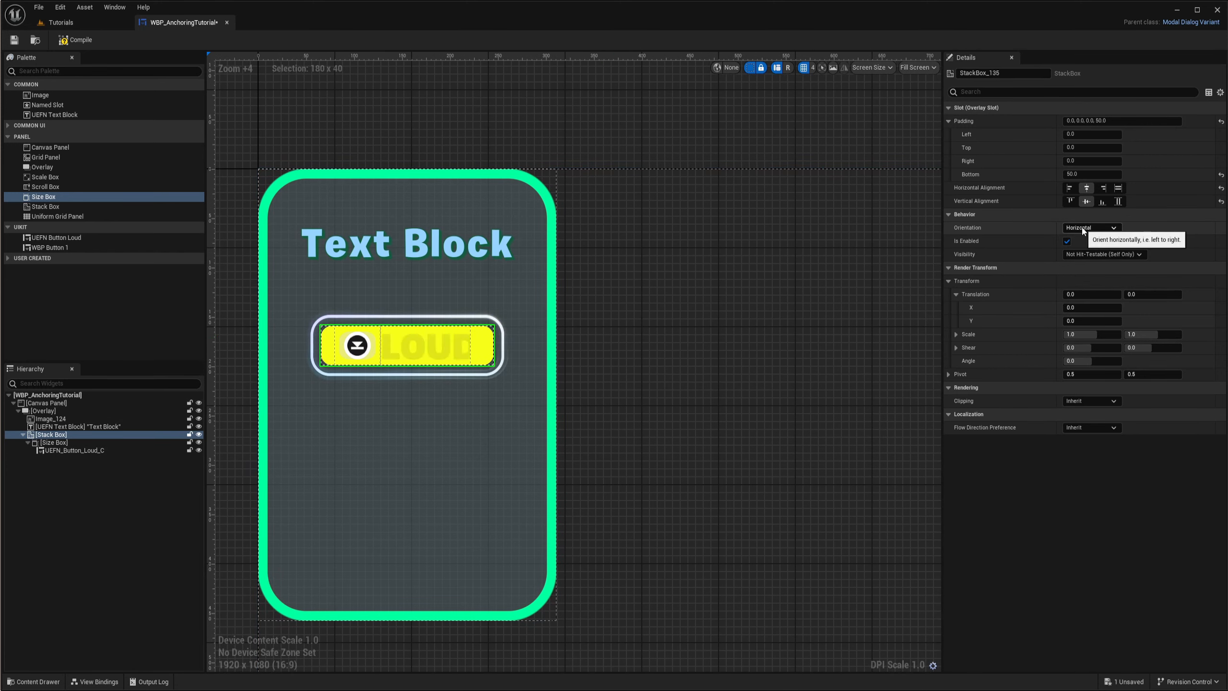
click(114, 444)
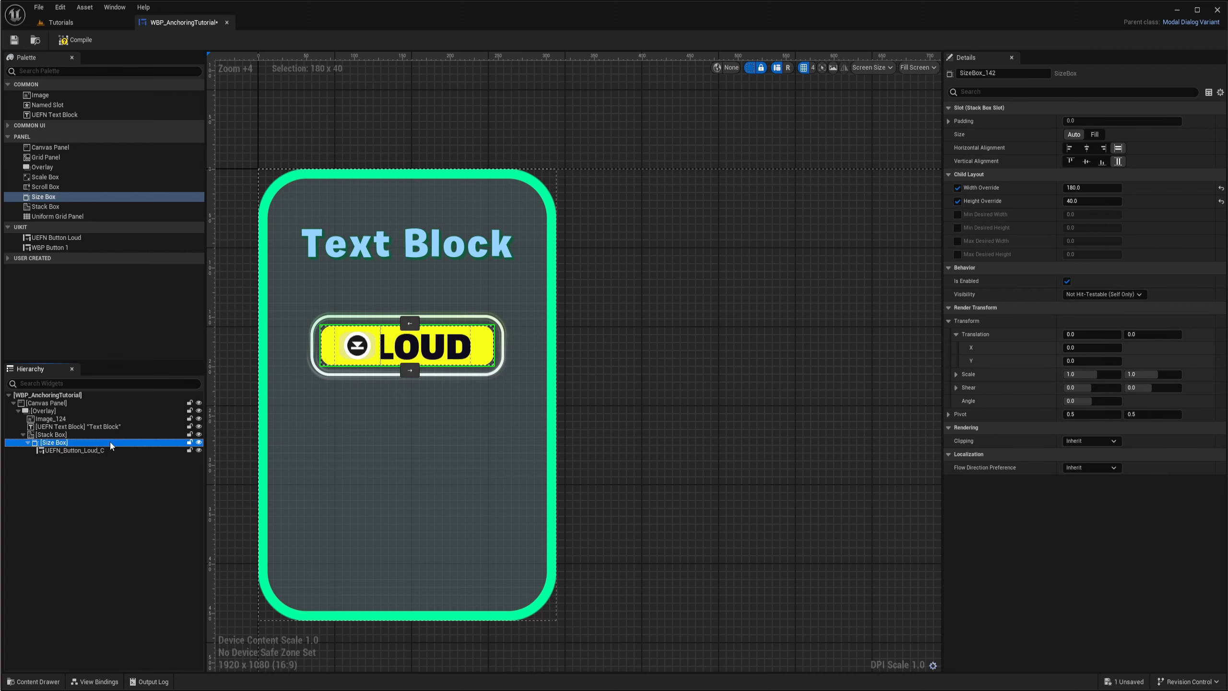
key(ctrl+d)
key(ctrl+d)
key(ctrl+d)
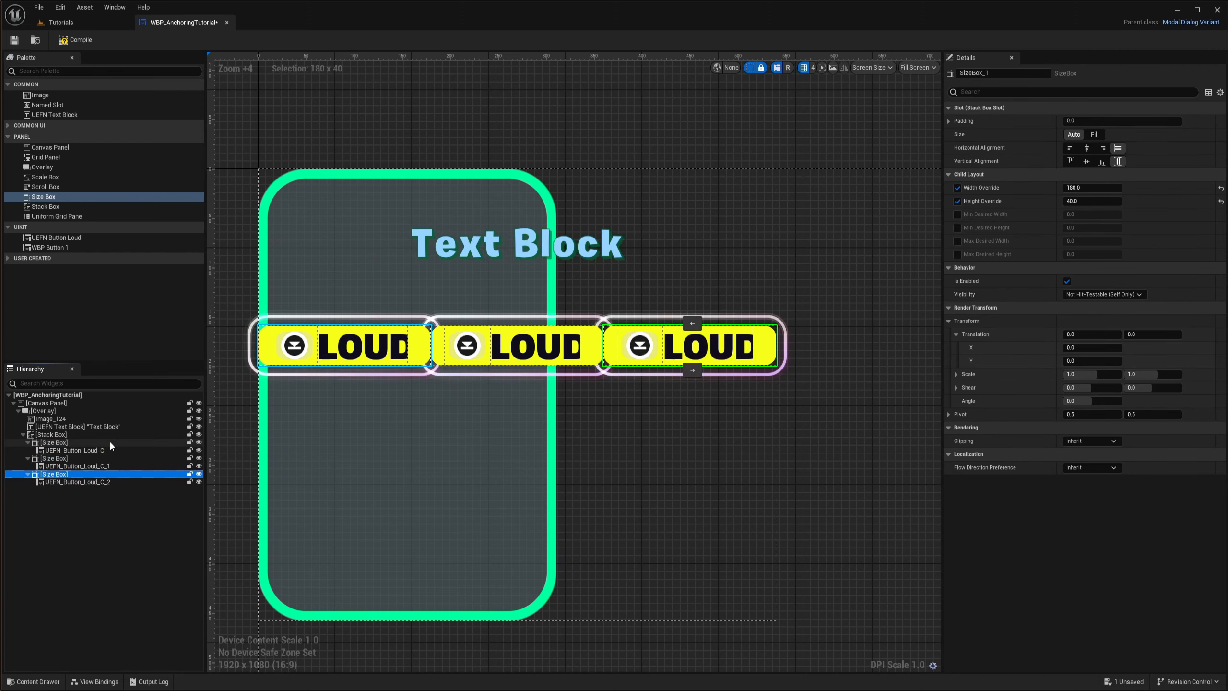
scroll(468, 512, down, 2)
right_drag(490, 454, 585, 426)
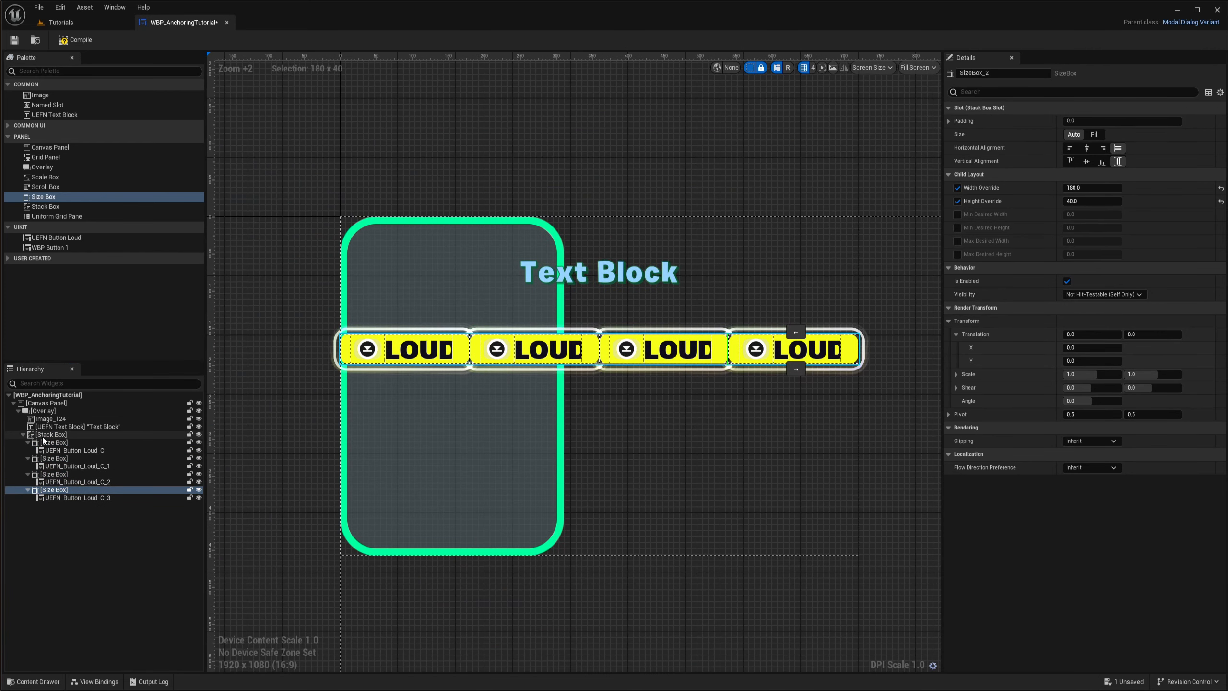
- Set the Stack Box's orientation to Vertical so the four buttons stack in a column
click(51, 436)
click(1091, 228)
click(1083, 246)
scroll(562, 315, up, 4)
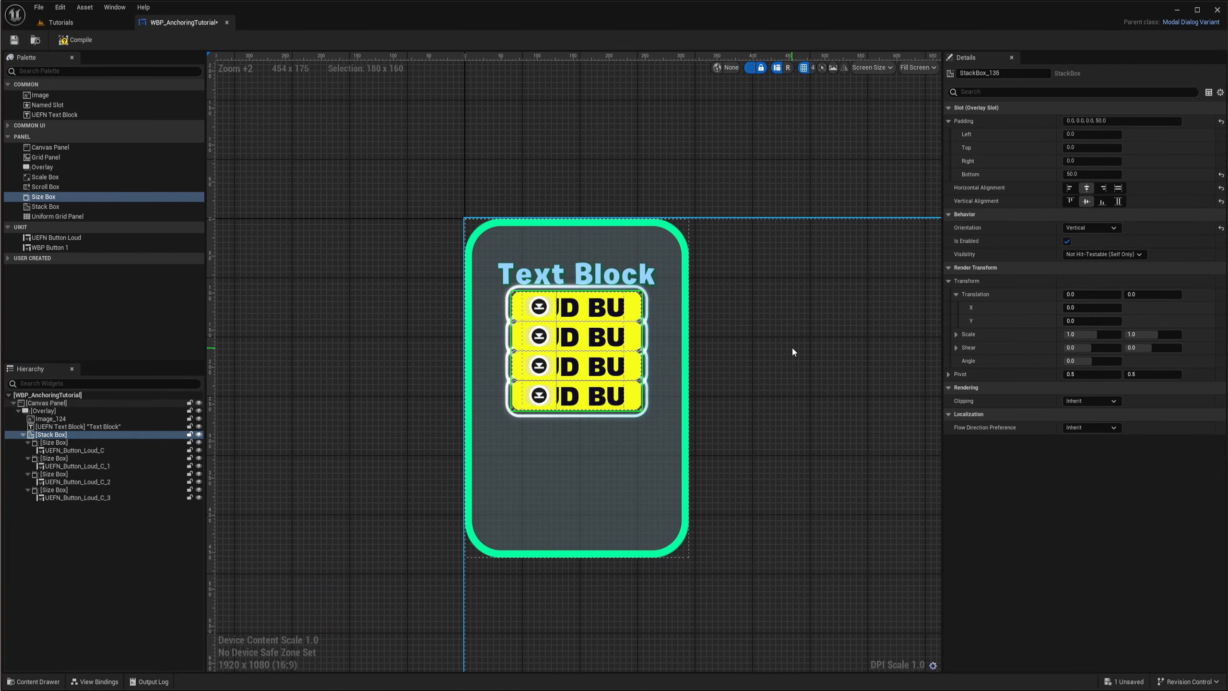
right_drag(796, 438, 809, 365)
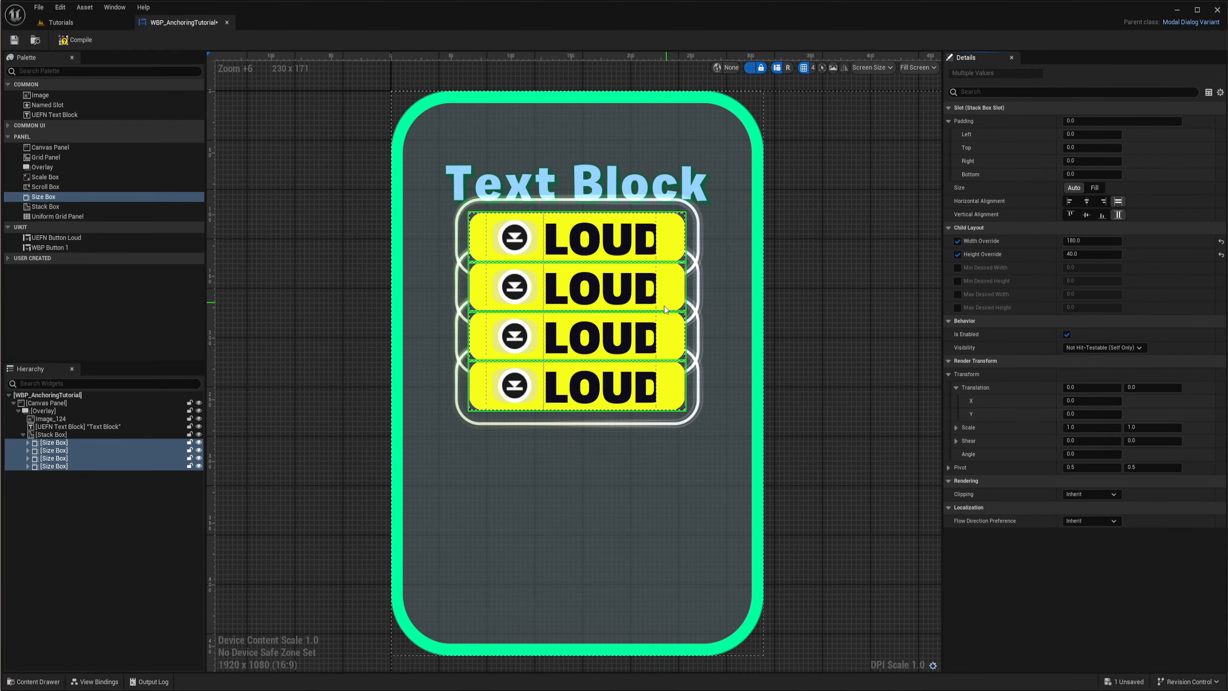
- Try a bottom padding of 20 on all four selected Size Boxes, then set it to 30
scroll(744, 264, up, 3)
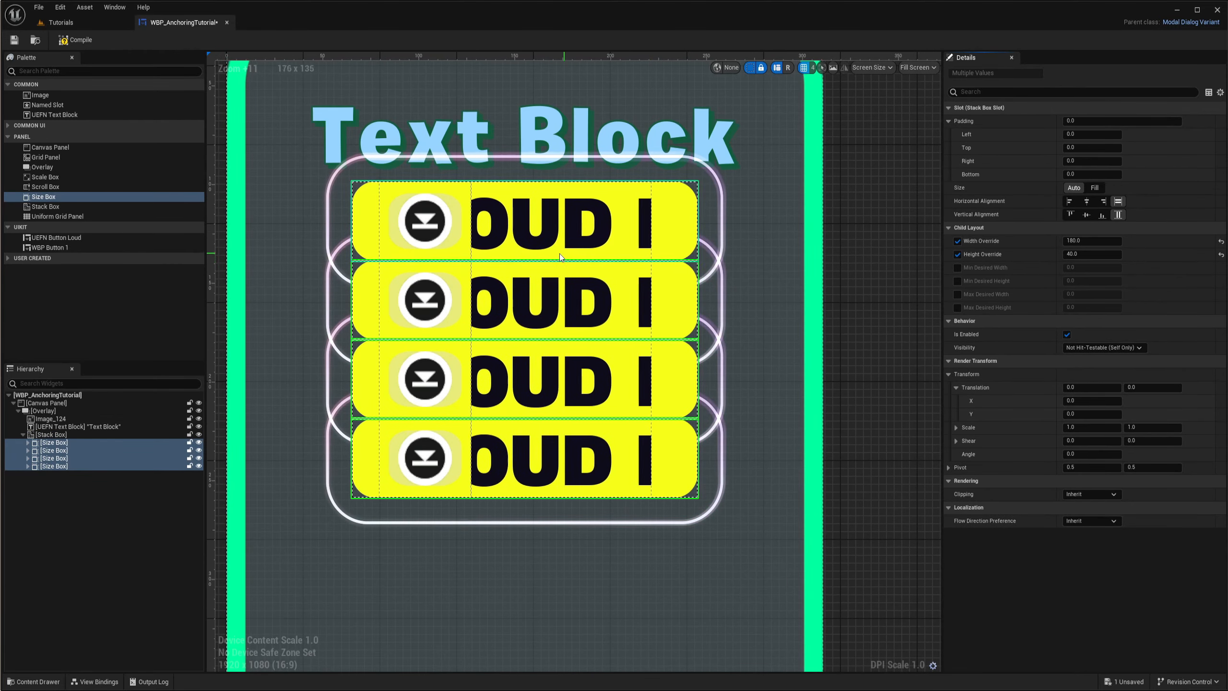
scroll(607, 288, down, 2)
scroll(607, 287, down, 1)
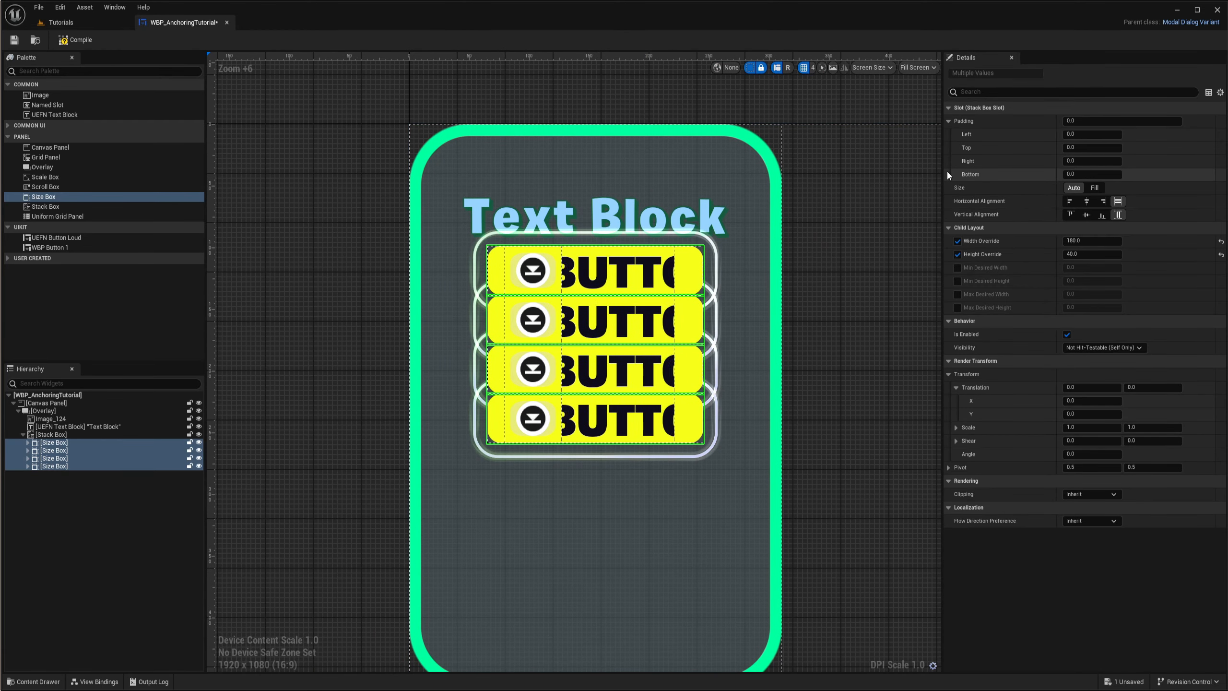
click(1082, 175)
text(20)
key(Return)
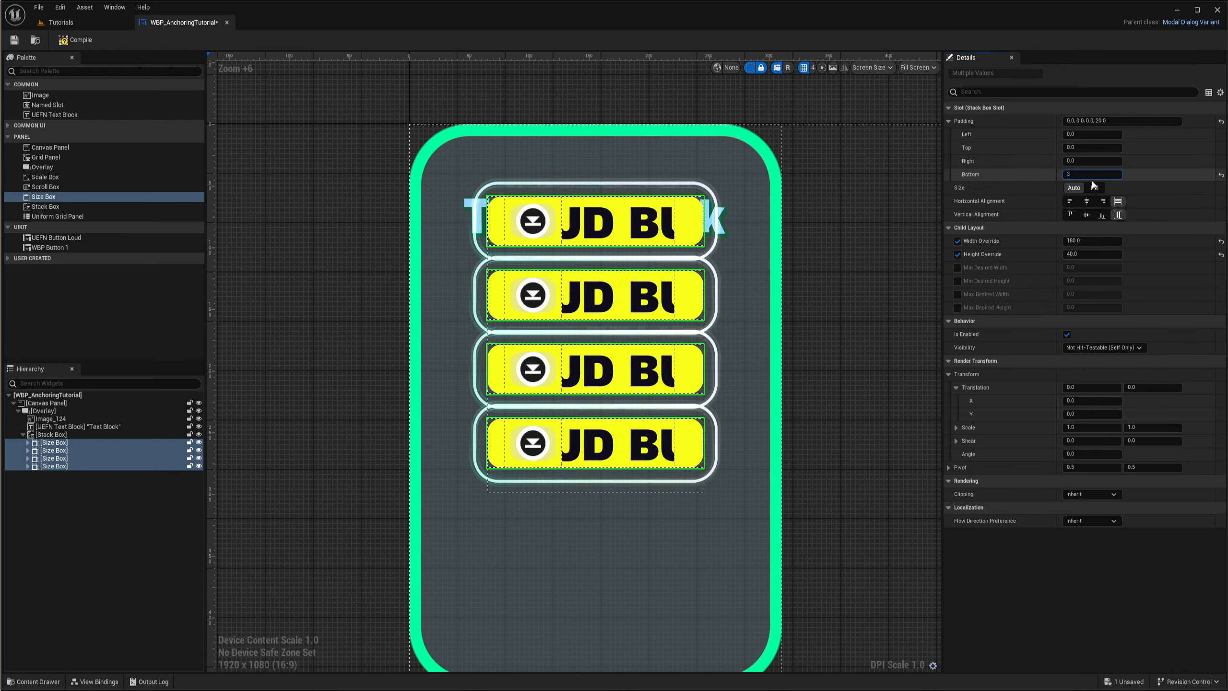
text(30)
key(Return)
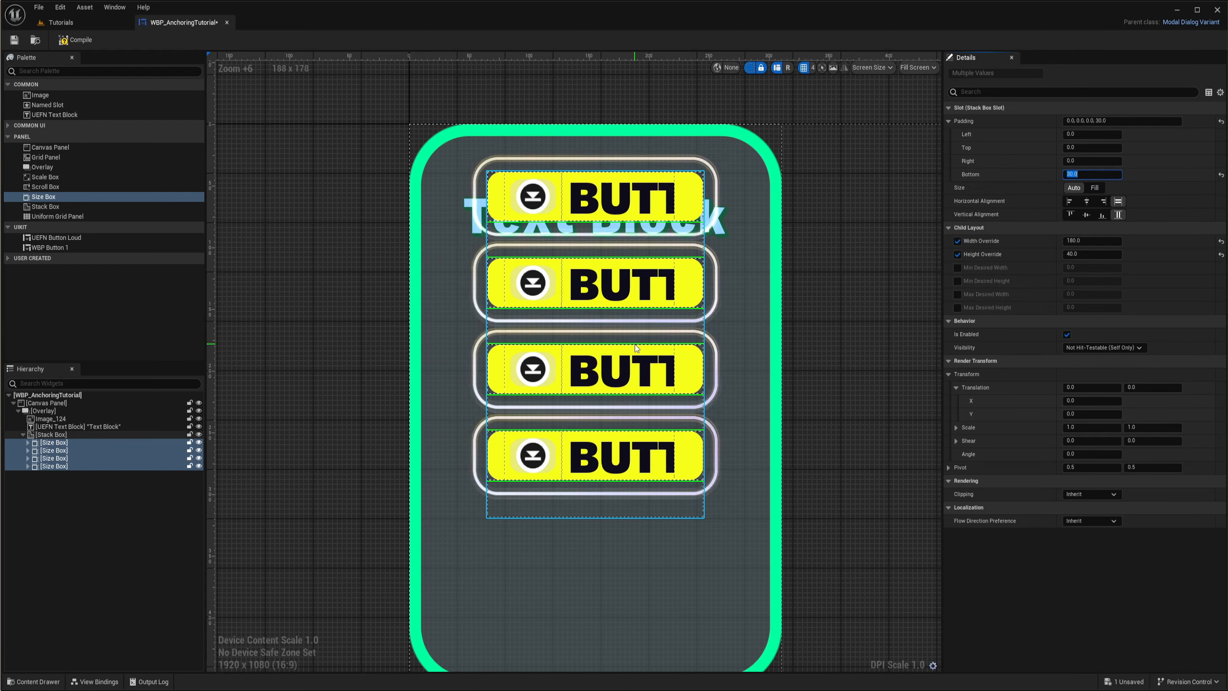
- Align the Stack Box vertically to the bottom of the Overlay
click(644, 344)
scroll(677, 271, down, 2)
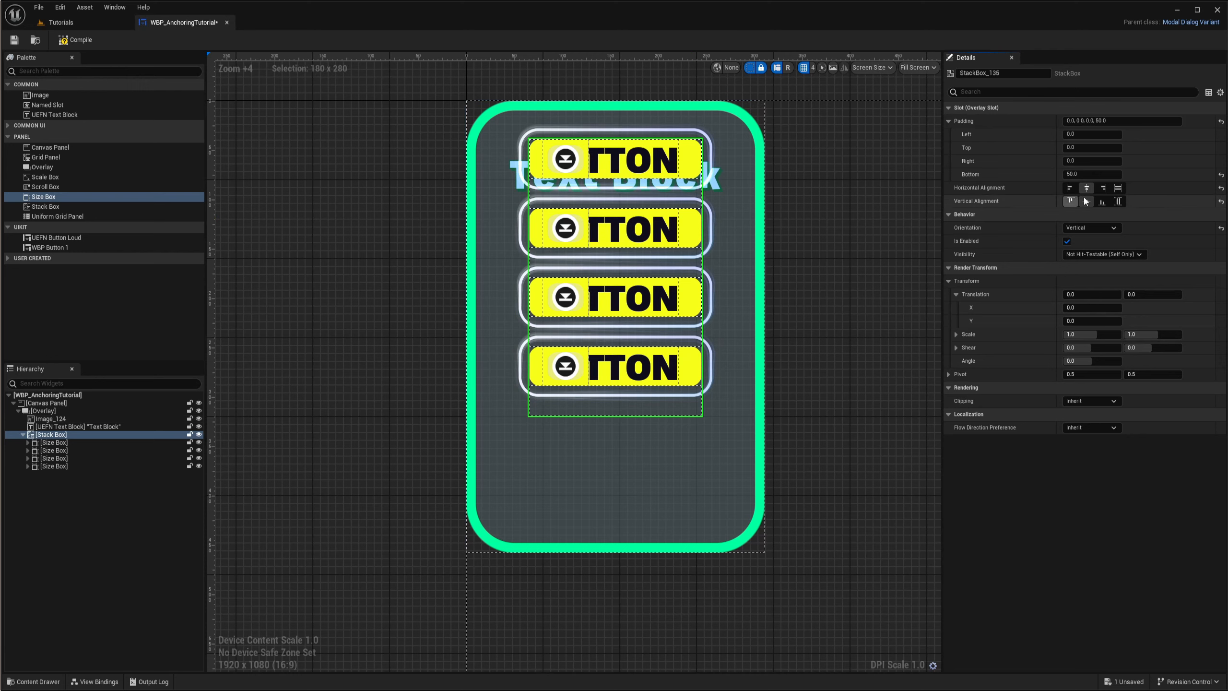
click(1102, 202)
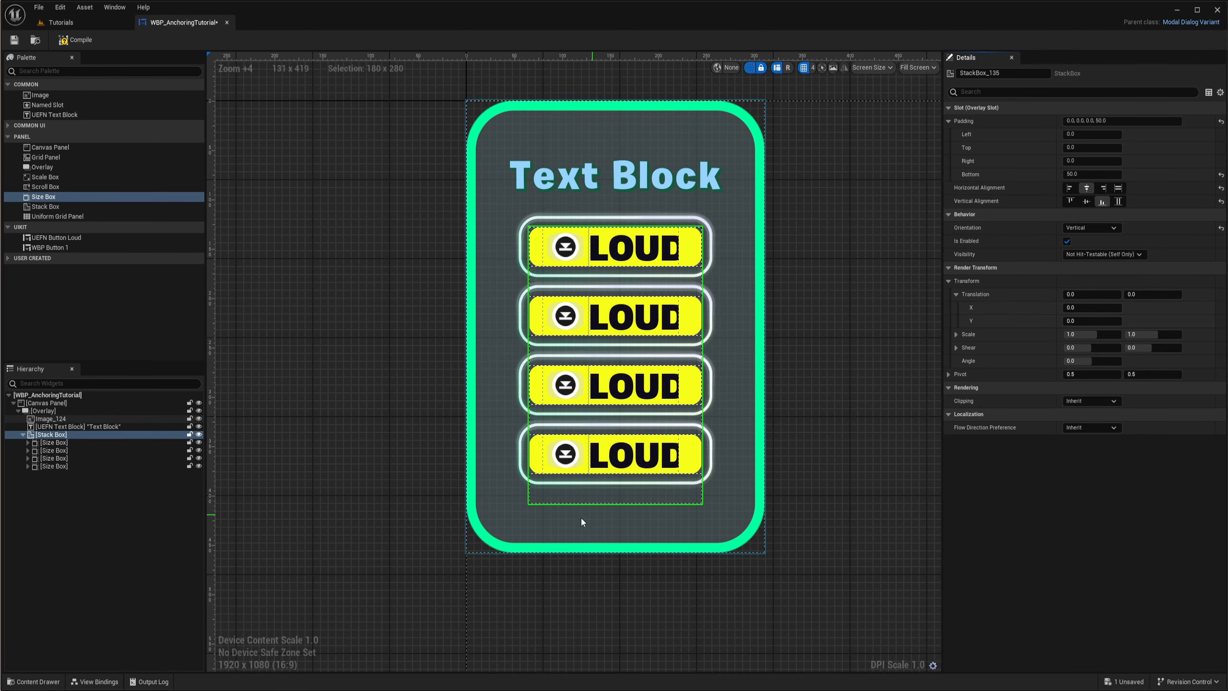
click(803, 363)
scroll(812, 360, down, 4)
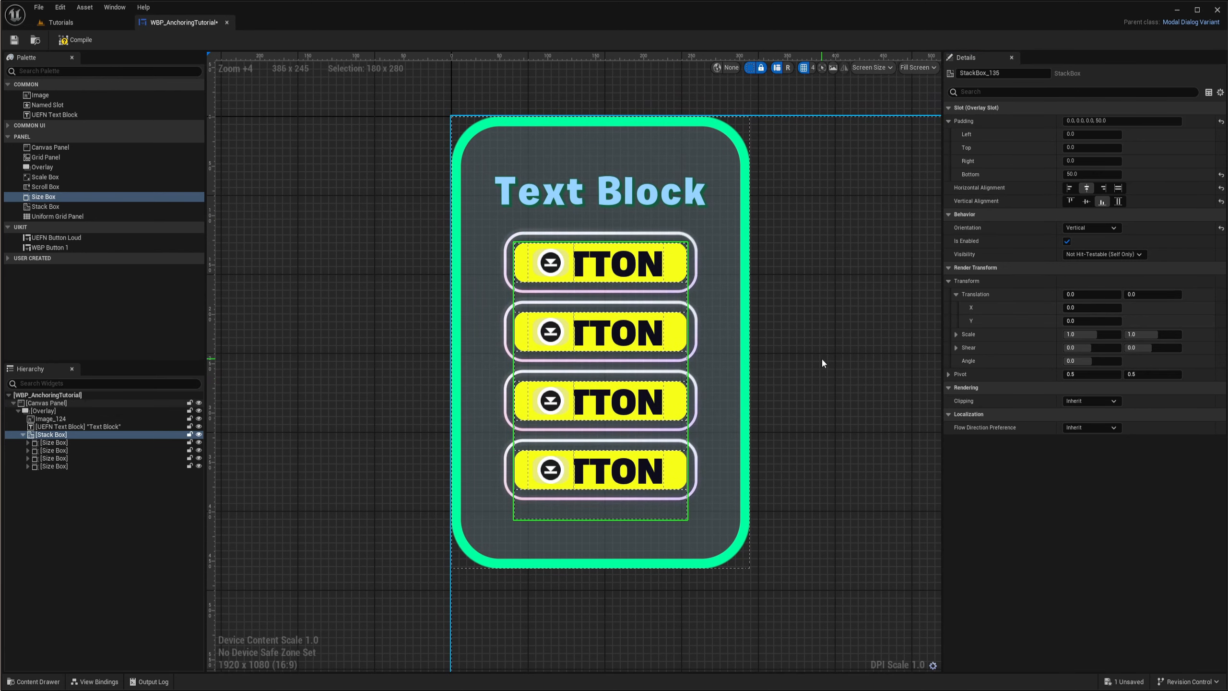
right_drag(743, 369, 661, 362)
scroll(608, 357, up, 5)
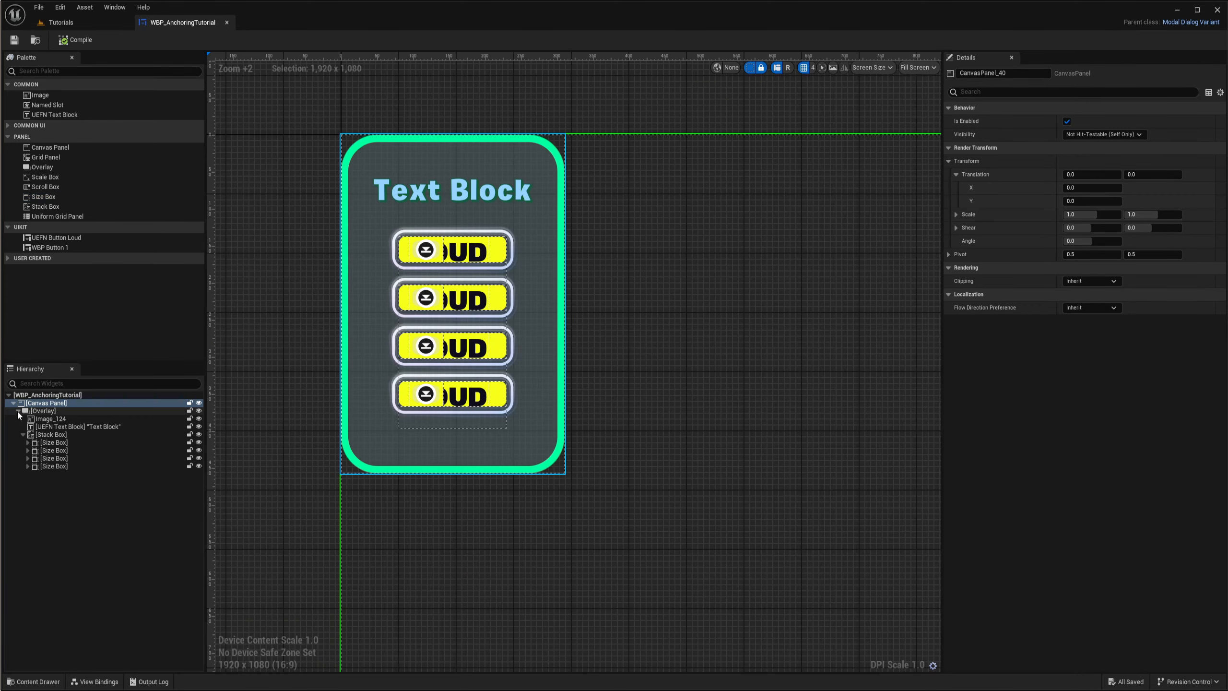
- Collapse and select the Overlay in the hierarchy, and toggle its editor visibility off and on to check what it contains
click(18, 410)
click(45, 411)
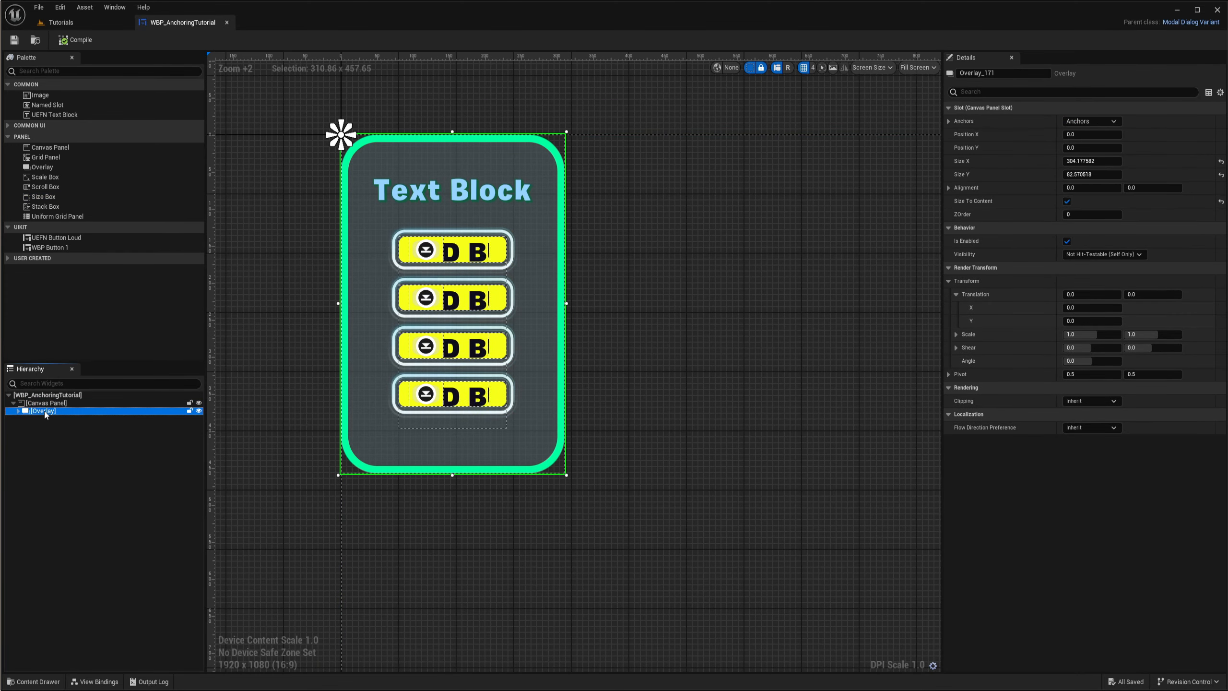
click(198, 411)
click(198, 410)
click(198, 411)
click(198, 411)
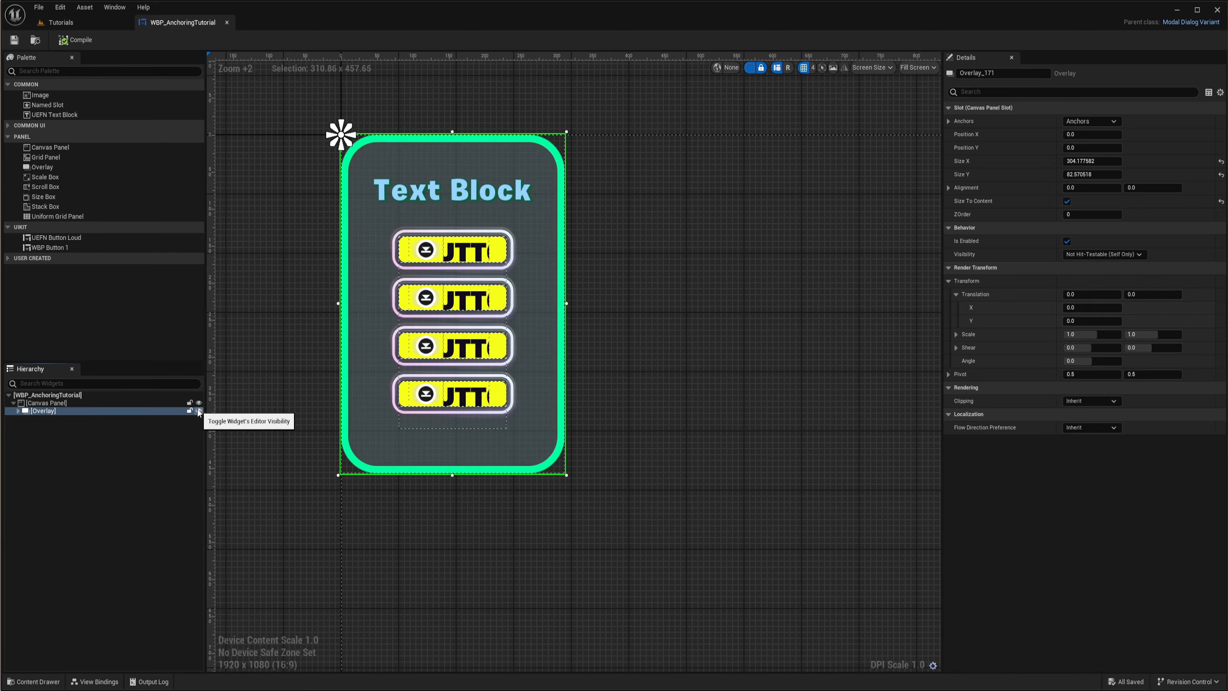
click(63, 440)
click(43, 413)
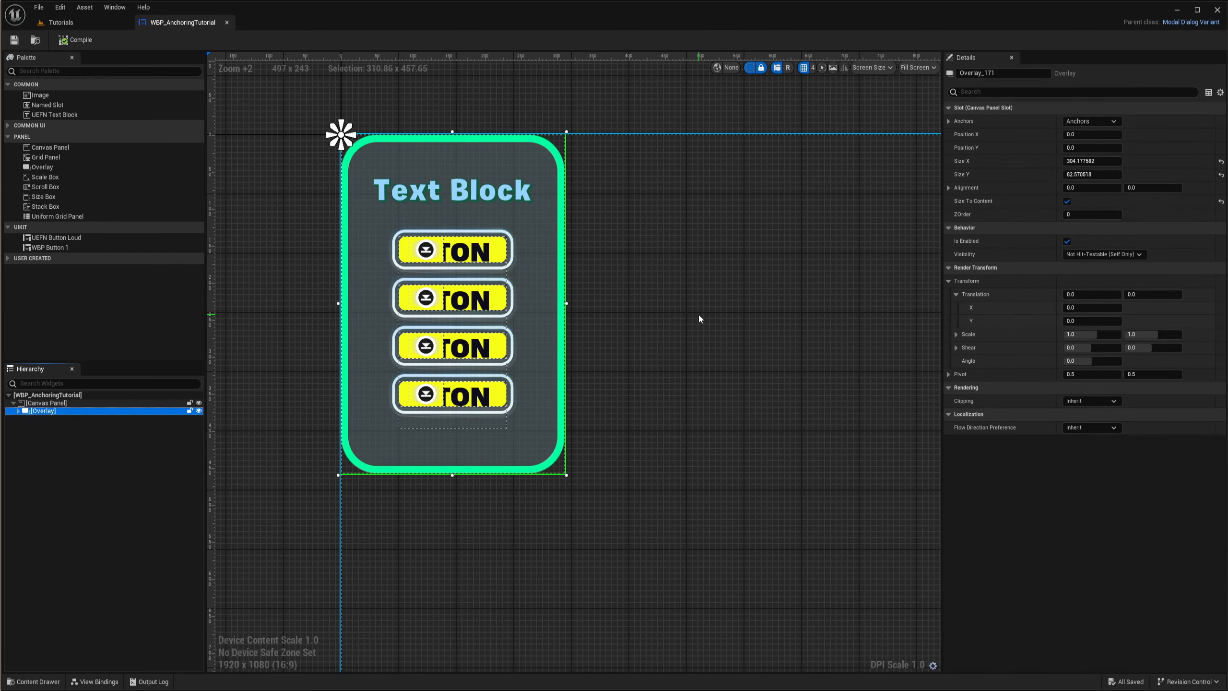
- Anchor the Overlay to the middle of the canvas's left edge and set its Position Y to 0
scroll(658, 341, down, 4)
right_drag(650, 348, 548, 315)
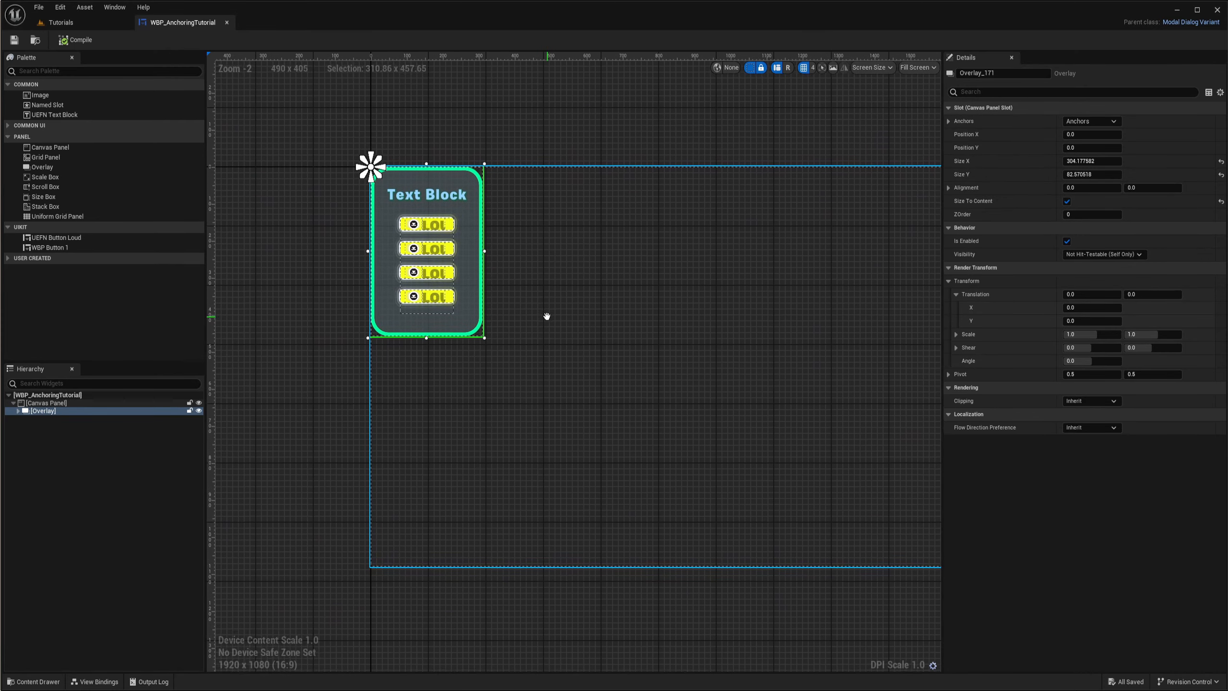
scroll(392, 357, up, 3)
right_drag(397, 358, 342, 328)
scroll(415, 413, down, 1)
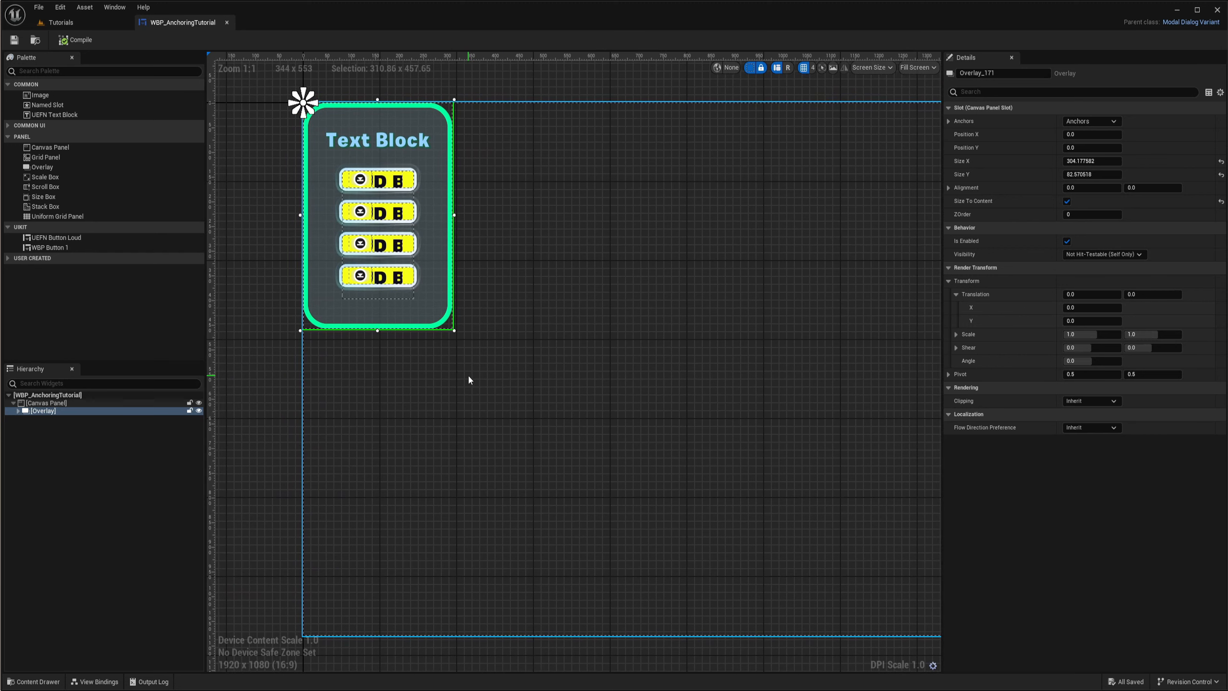
click(1090, 121)
click(1083, 180)
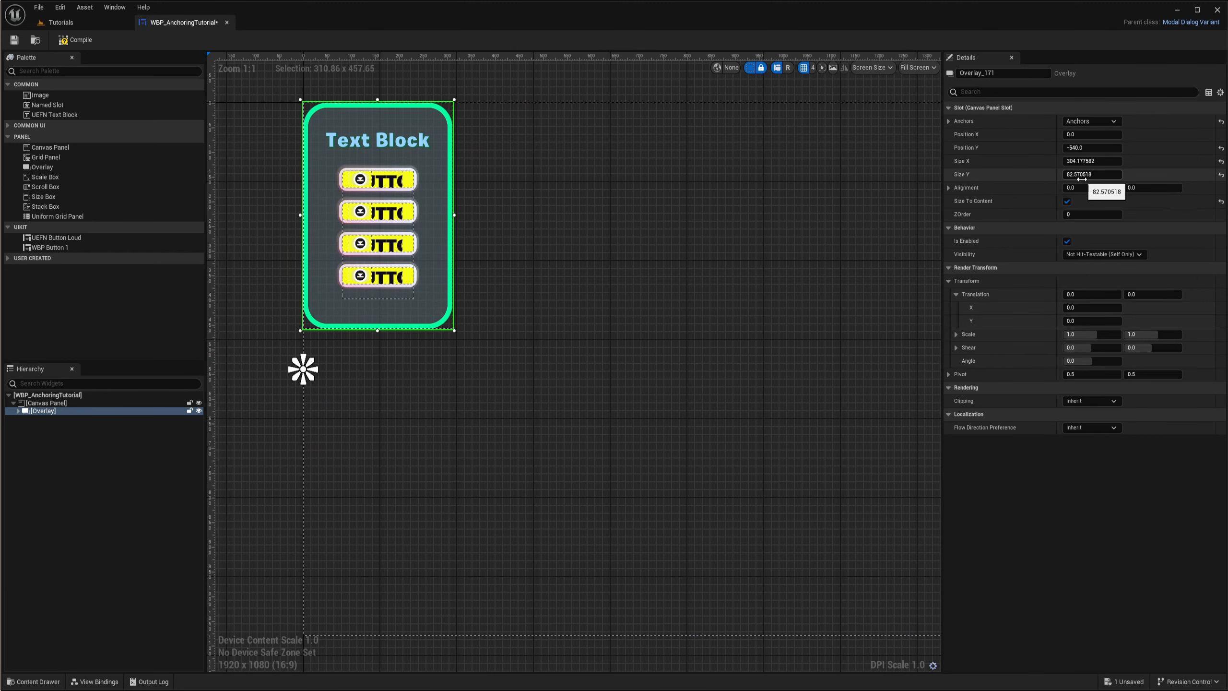
click(1088, 149)
text(0)
key(Return)
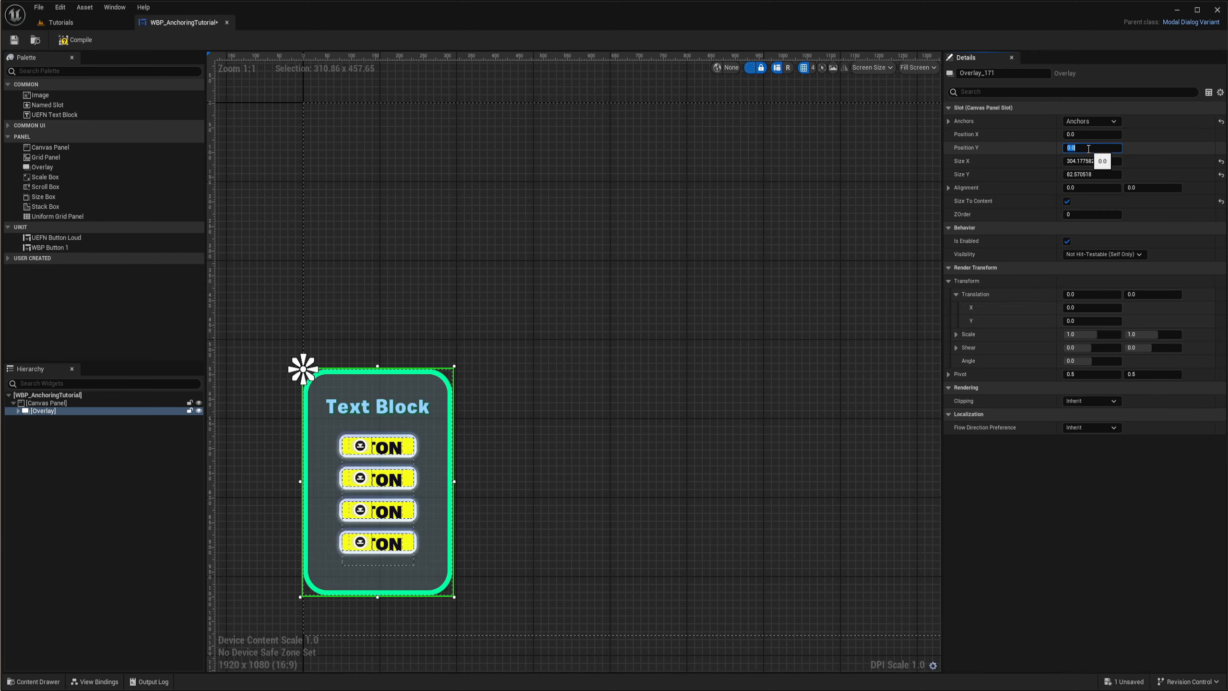
- Set the Overlay's Y alignment to 0.5 to center it vertically on its anchor
right_drag(530, 357, 715, 257)
scroll(500, 286, up, 3)
scroll(506, 280, up, 1)
right_drag(574, 202, 531, 302)
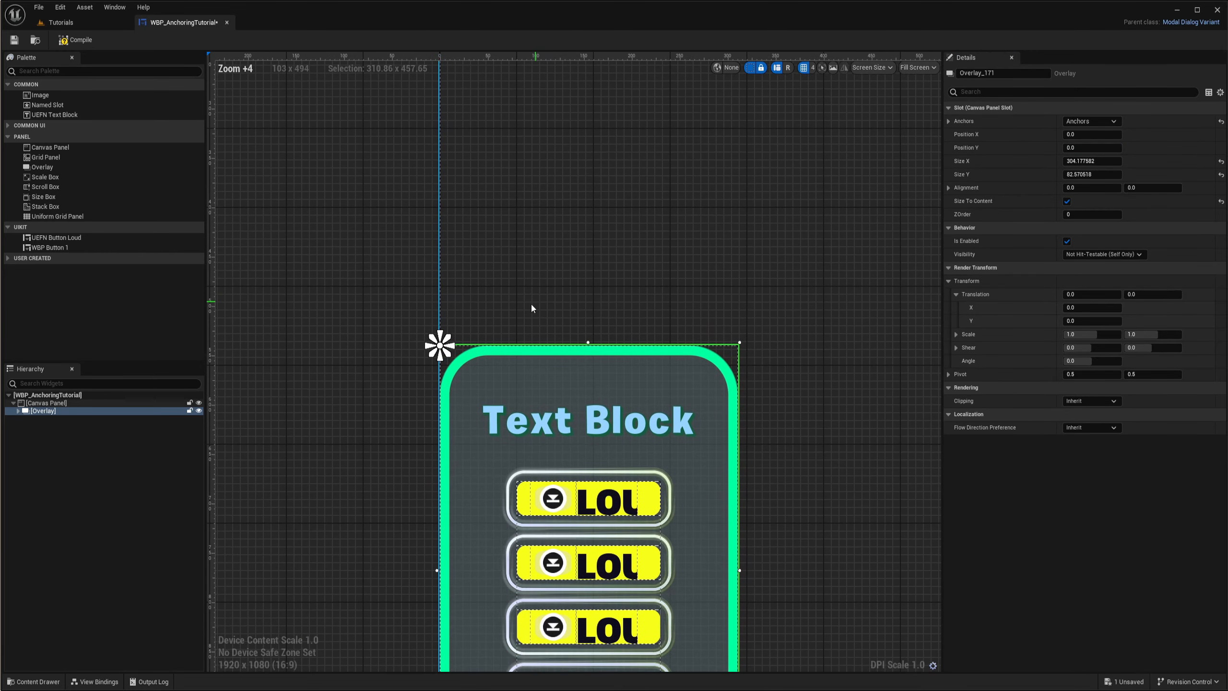
scroll(505, 328, down, 2)
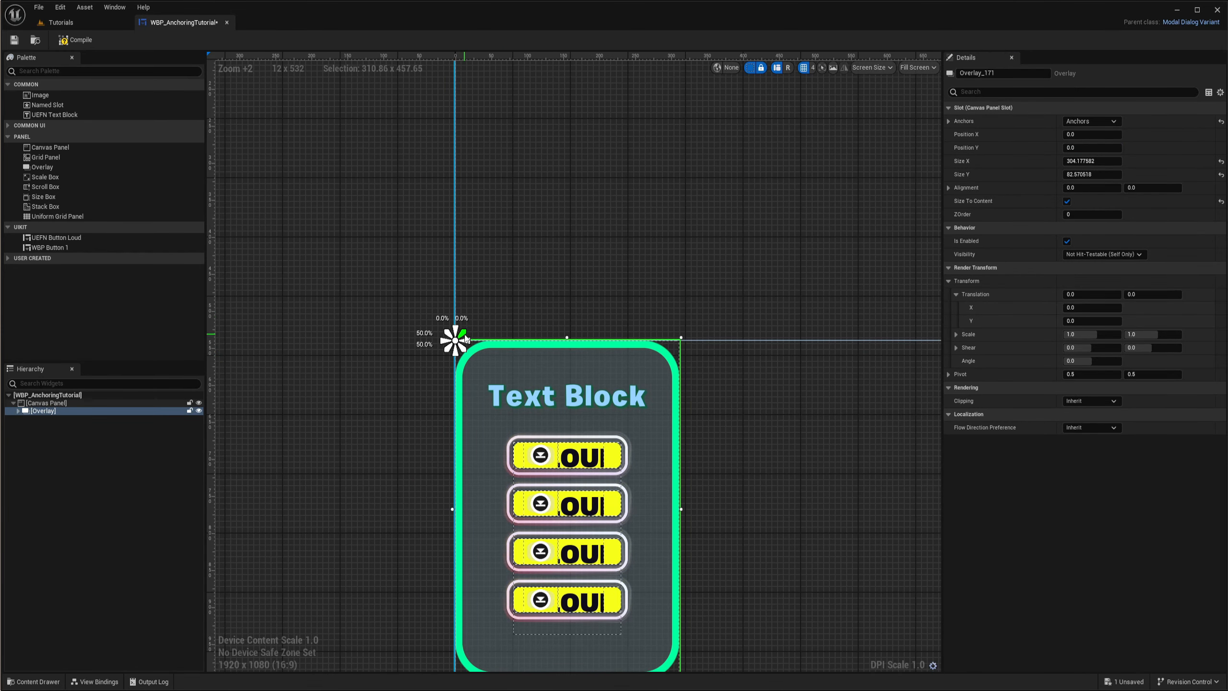
right_drag(647, 272, 591, 229)
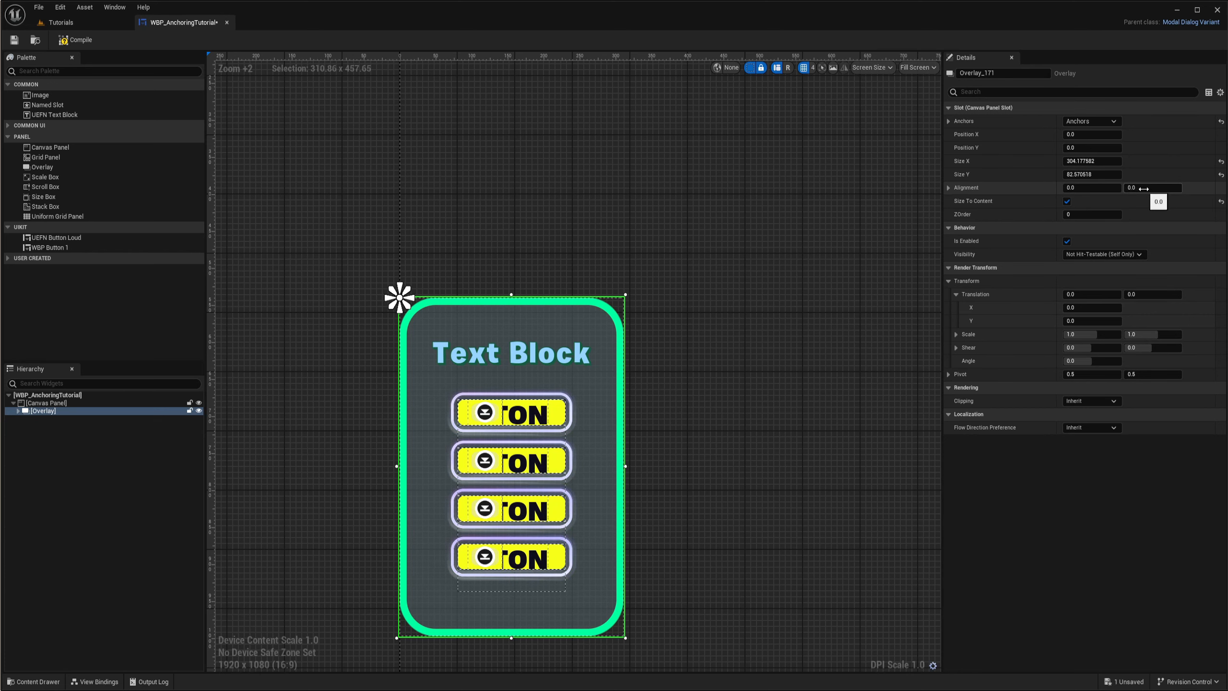
key(Return)
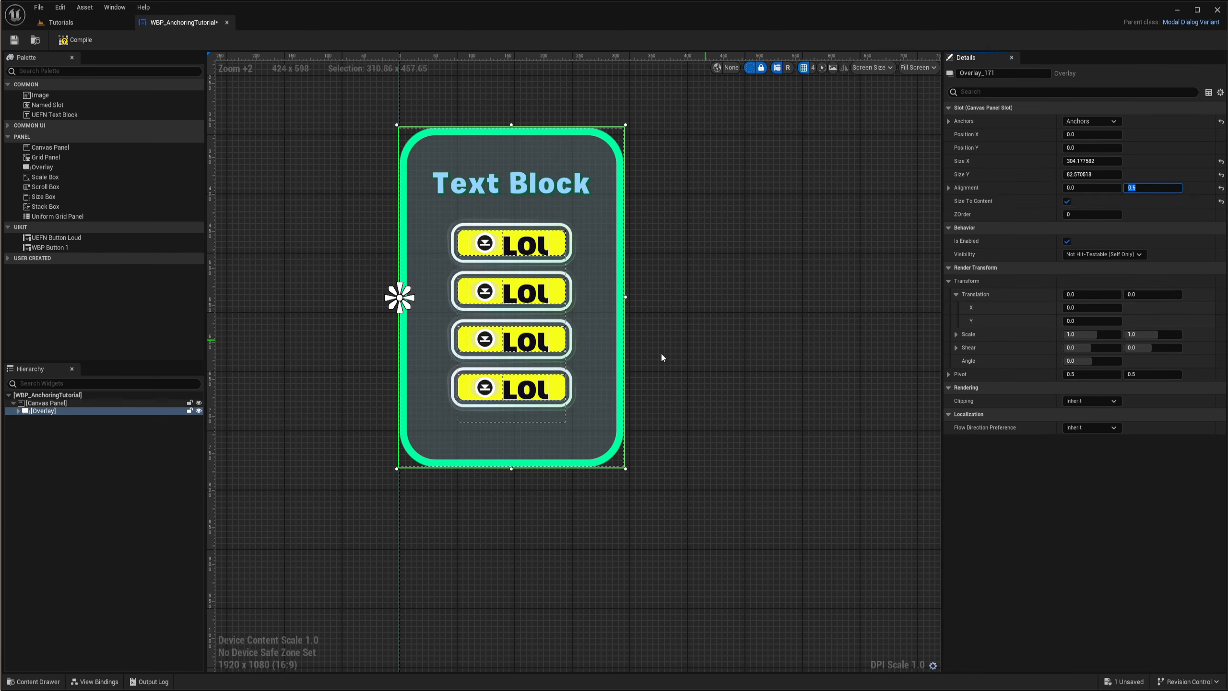
- Set the Overlay's Position Y to 0 and its Position X to 80, offsetting it from the canvas's left edge
scroll(624, 222, down, 4)
right_drag(663, 326, 558, 333)
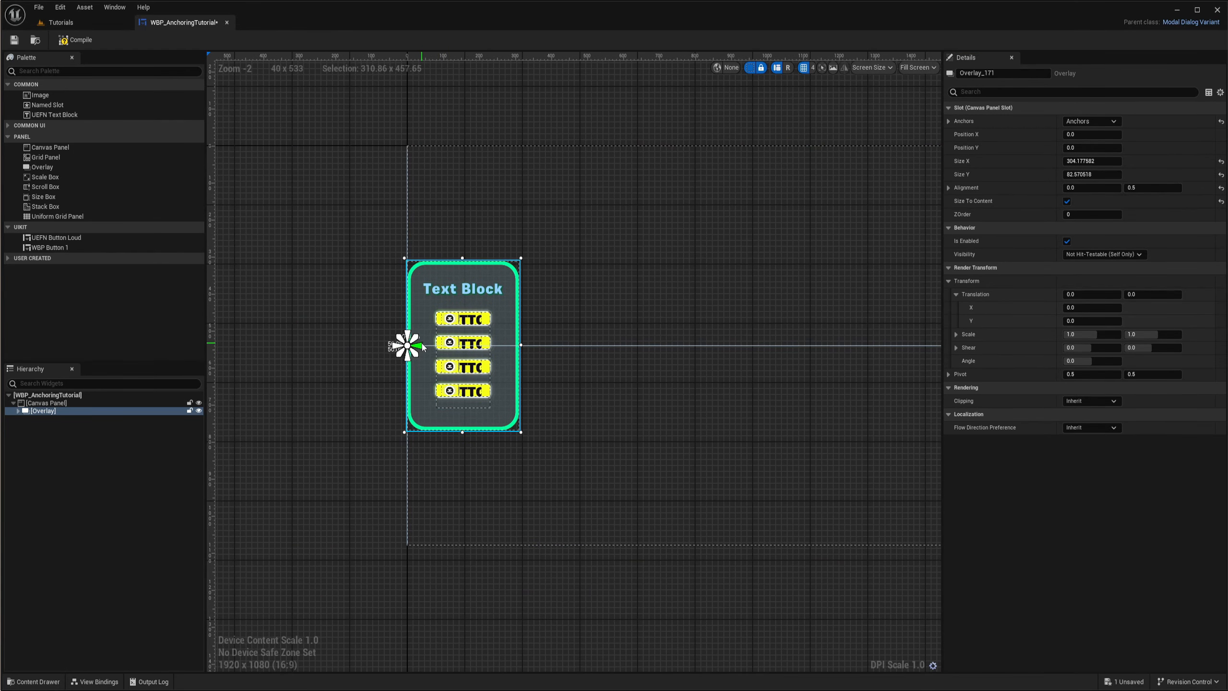
scroll(422, 344, up, 1)
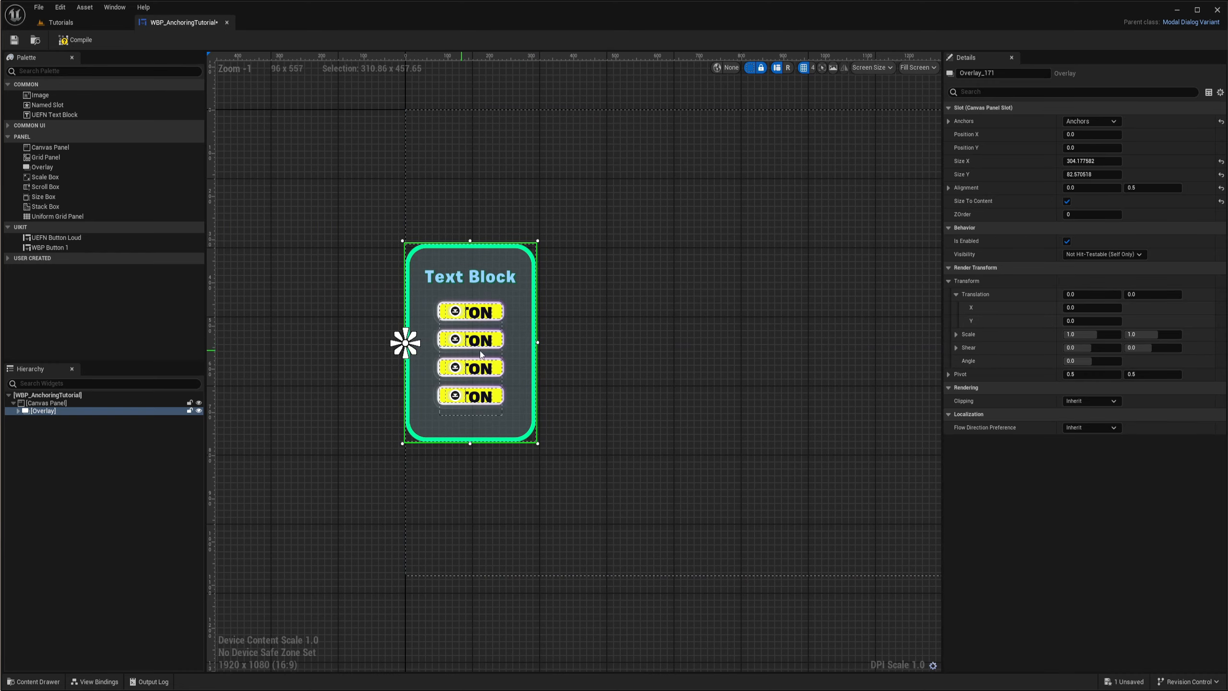
scroll(480, 347, up, 4)
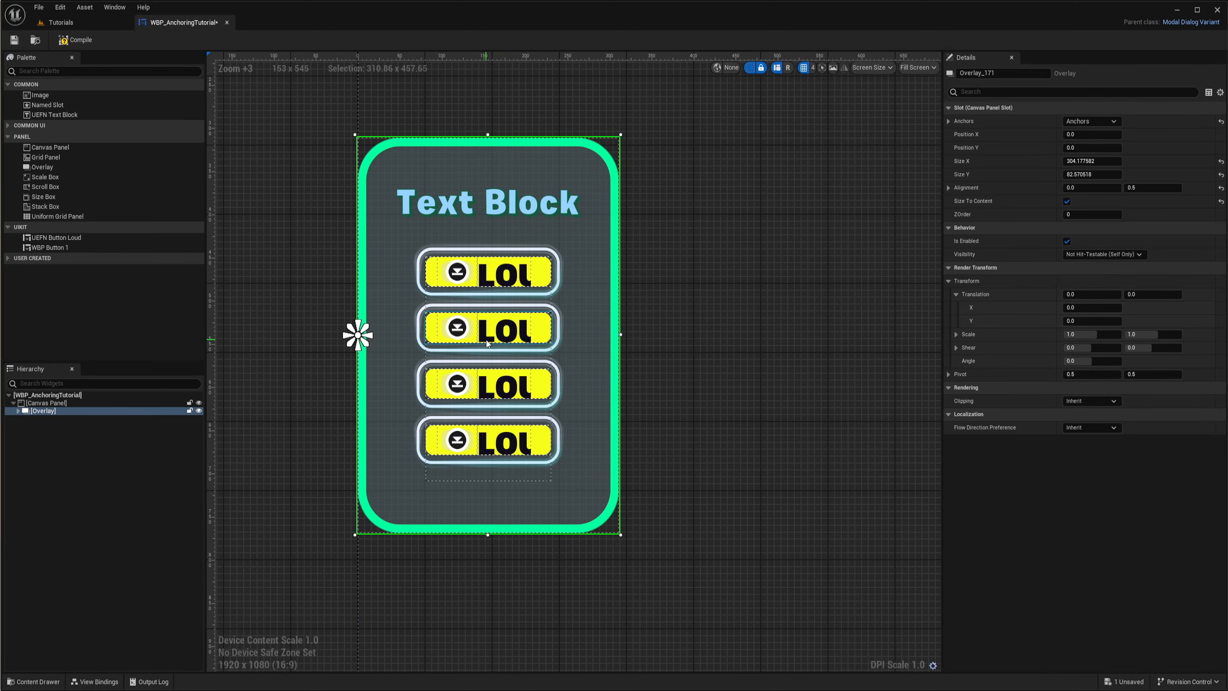
scroll(638, 324, down, 2)
right_drag(649, 329, 609, 329)
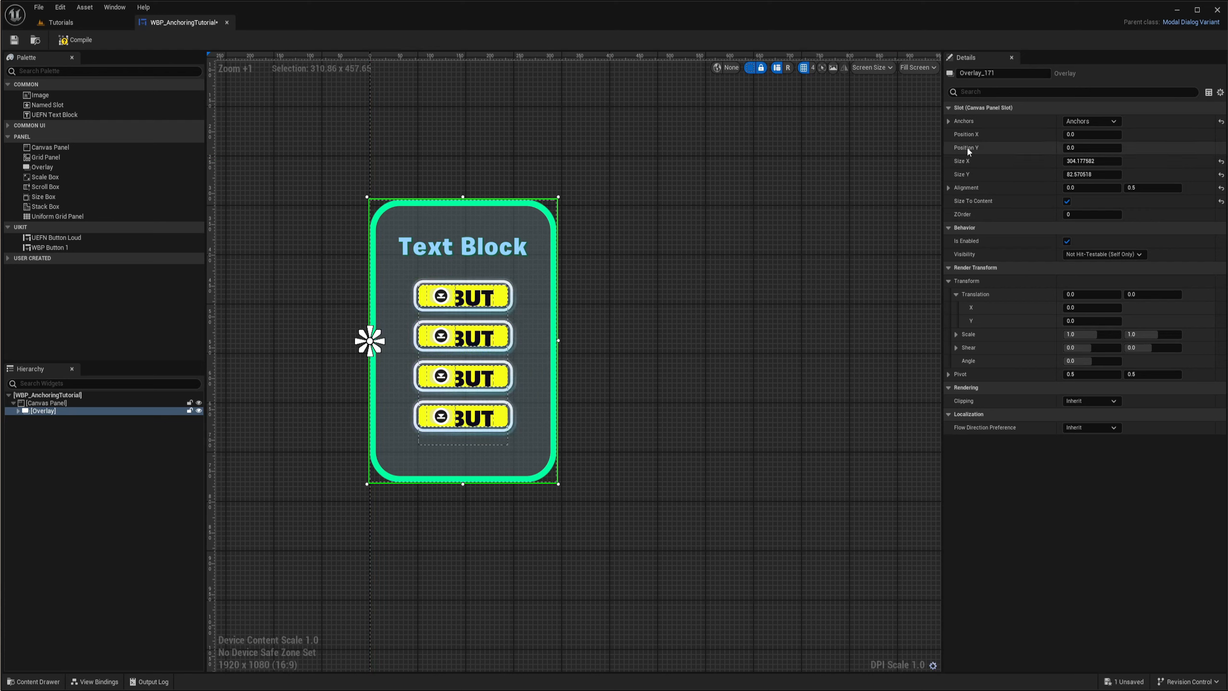
drag(1086, 146, 1160, 135)
text(0)
key(Return)
click(1077, 134)
text(80)
key(Return)
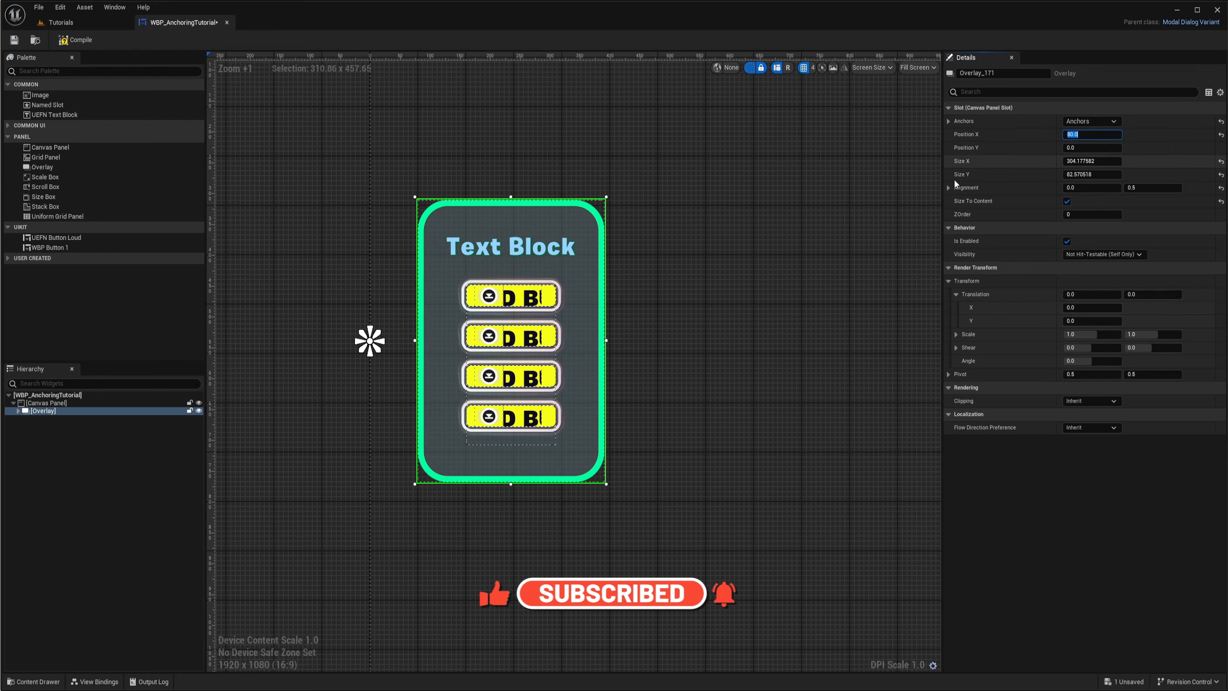
- Select the Canvas Panel and resize the preview screen to 720 x 1280 to check how the anchored Overlay adapts
scroll(662, 317, down, 5)
click(457, 408)
right_drag(557, 292, 627, 324)
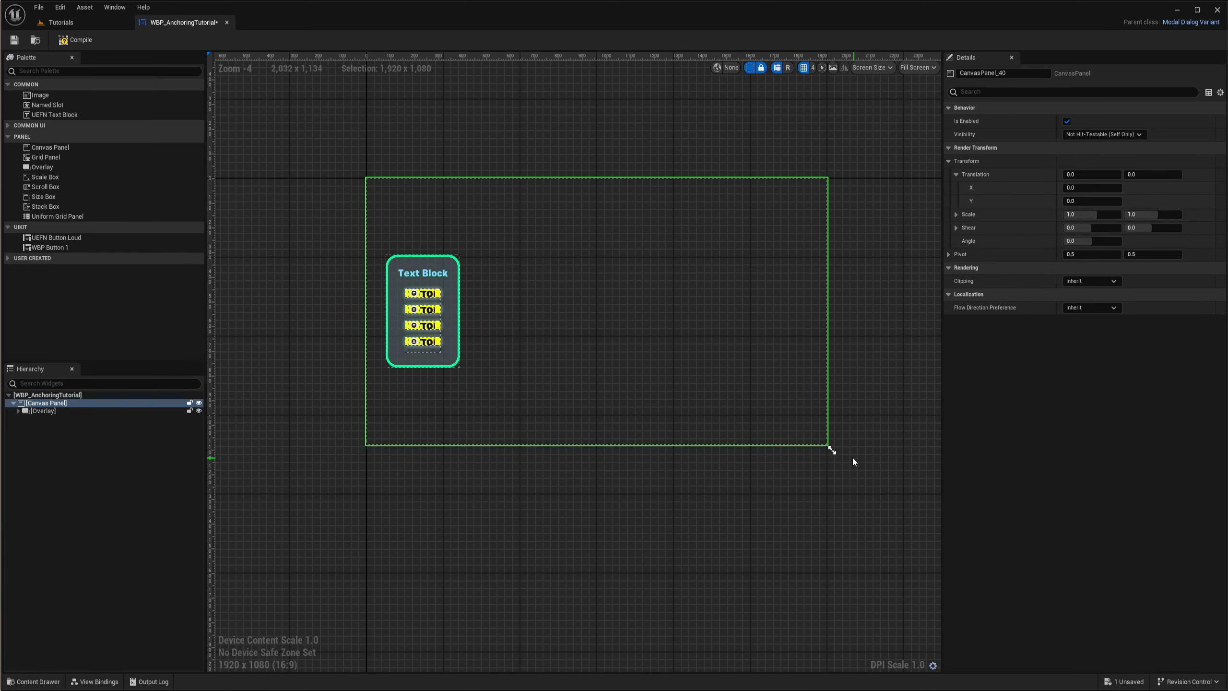
drag(831, 450, 540, 498)
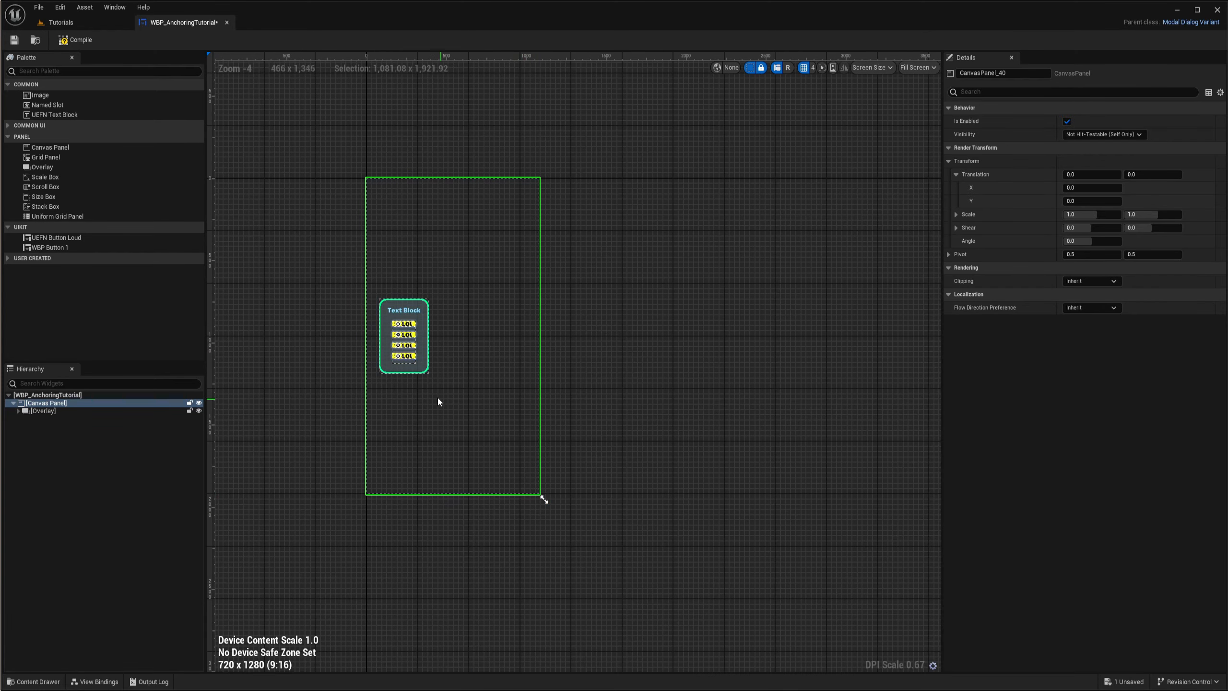
scroll(426, 387, up, 2)
scroll(409, 379, down, 5)
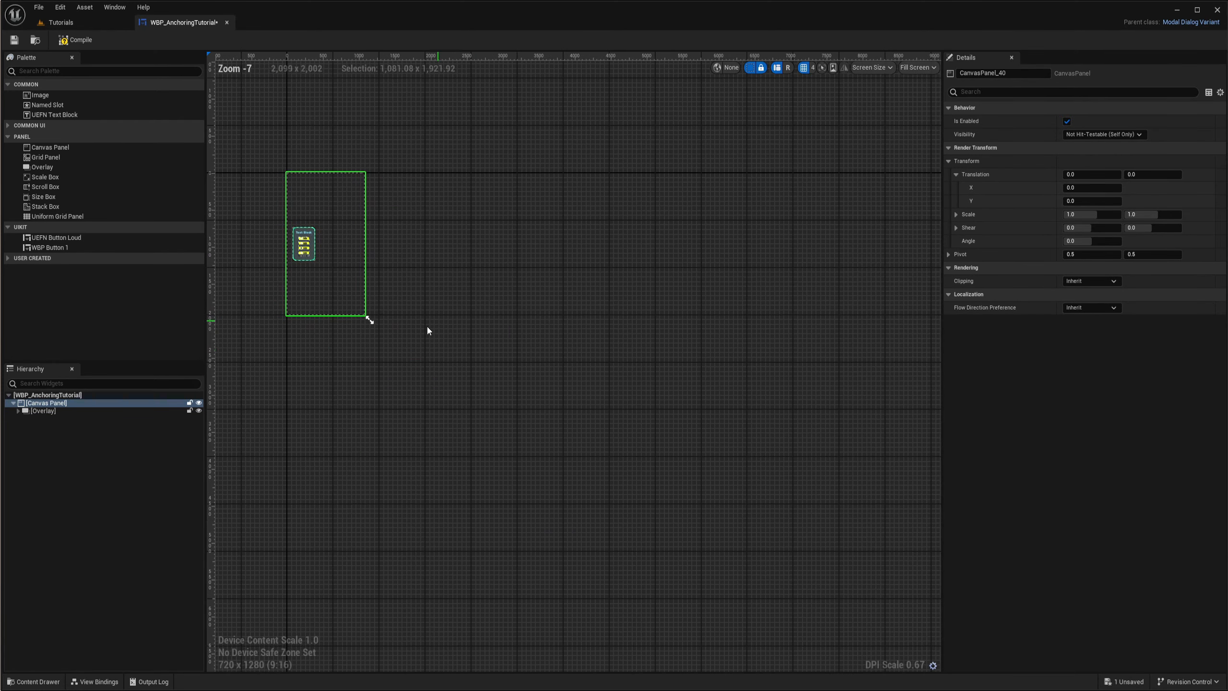
- Widen the preview screen to 3440 x 1440 and check the Overlay's placement at the left edge
drag(371, 321, 661, 335)
scroll(677, 302, up, 9)
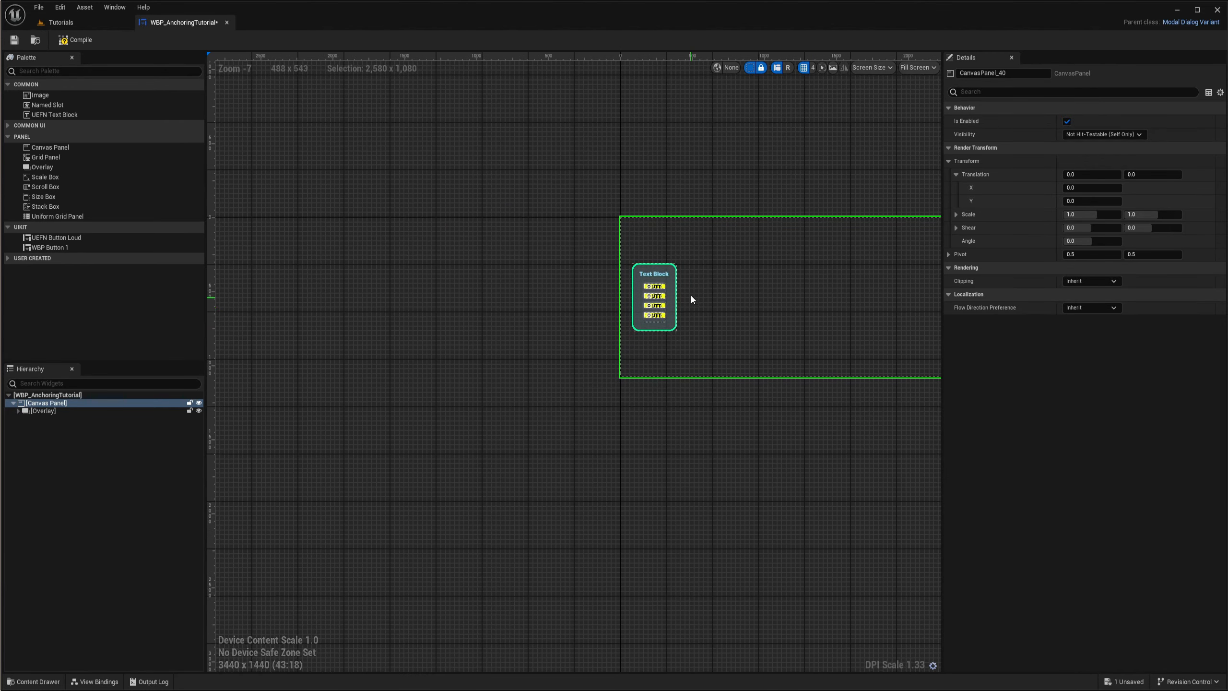
right_drag(723, 298, 835, 425)
scroll(664, 408, down, 3)
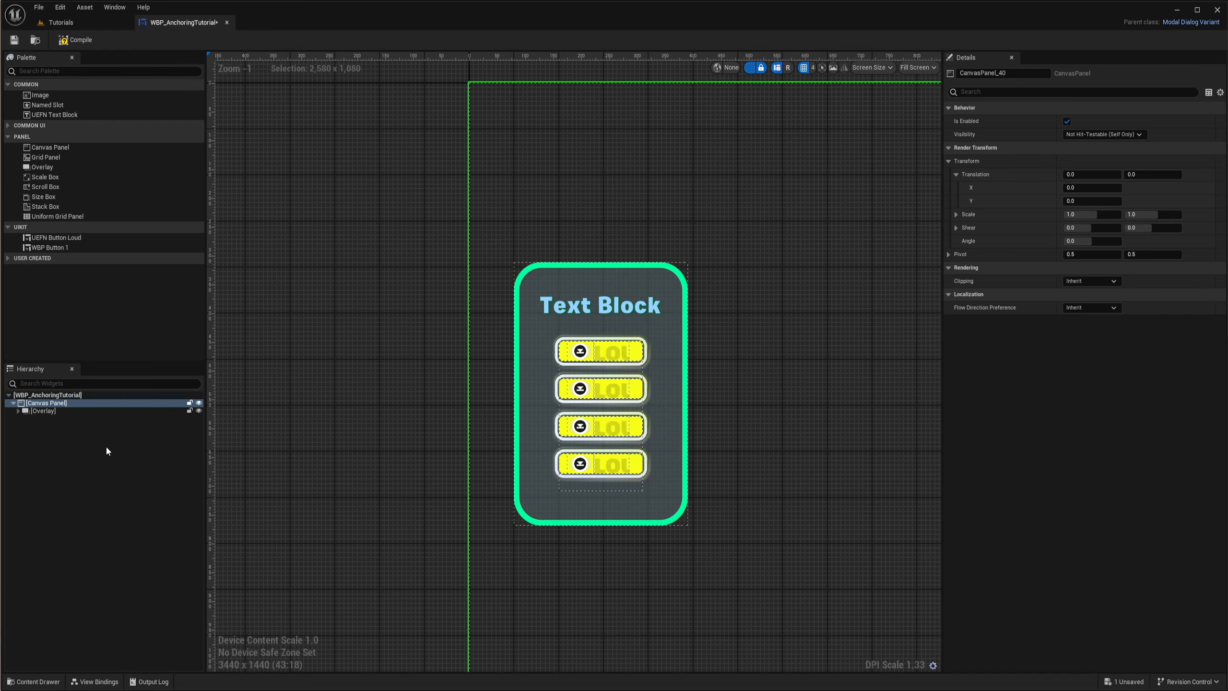
- Duplicate the Overlay within the Canvas Panel
click(44, 411)
scroll(770, 415, down, 4)
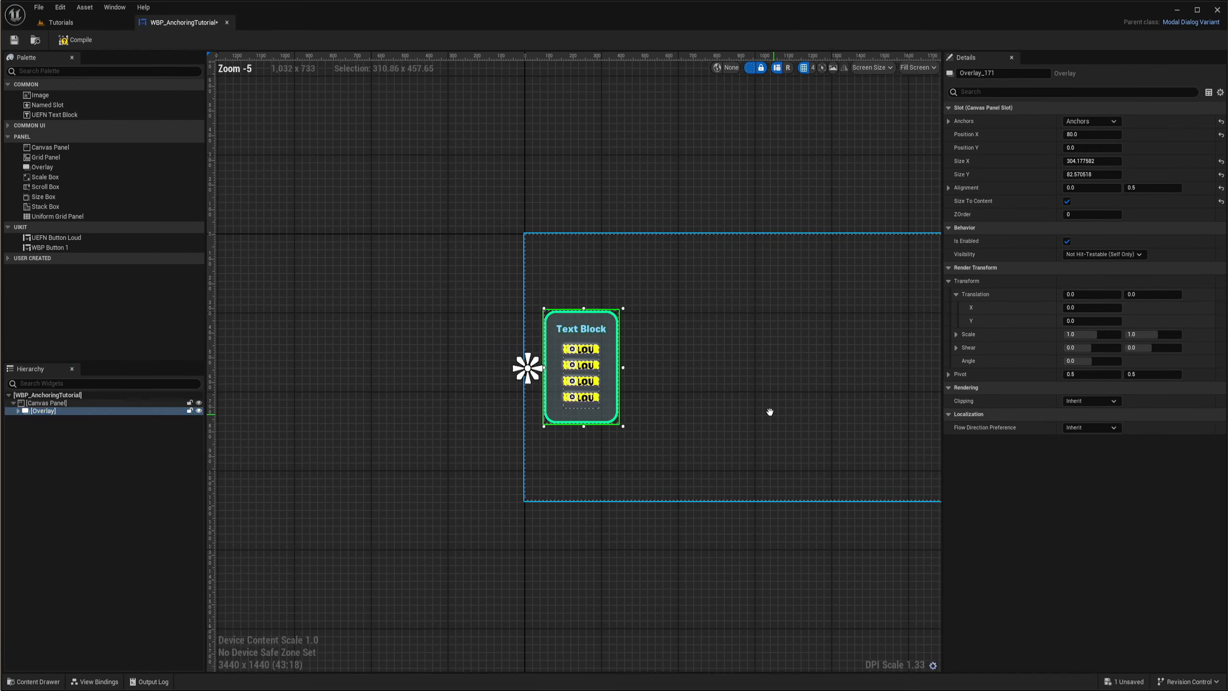
click(51, 412)
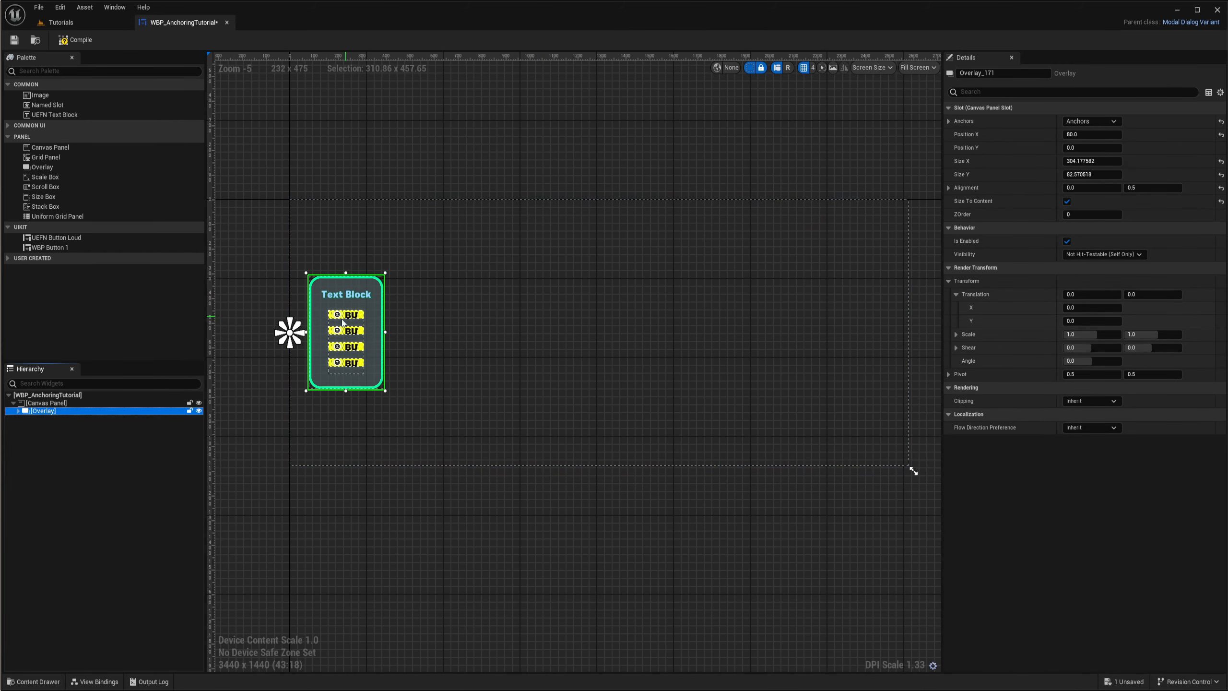
key(ctrl+d)
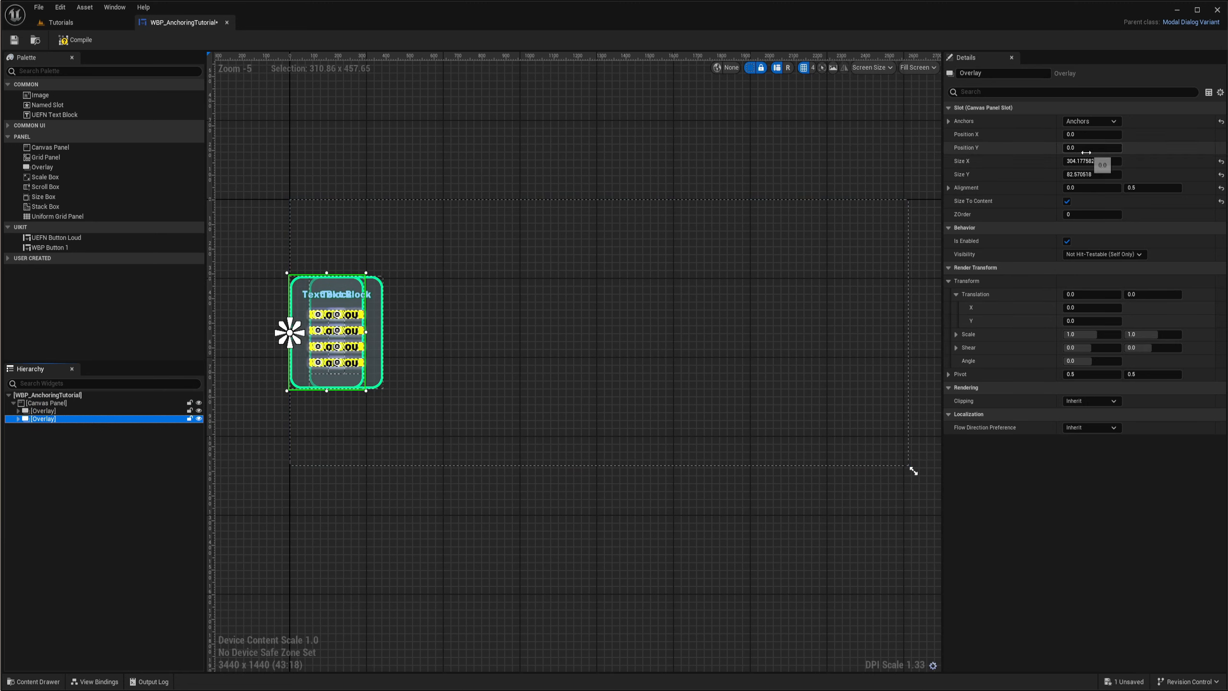
- Anchor the duplicated Overlay to the middle of the canvas's right edge and set its Position X to 0
click(1095, 121)
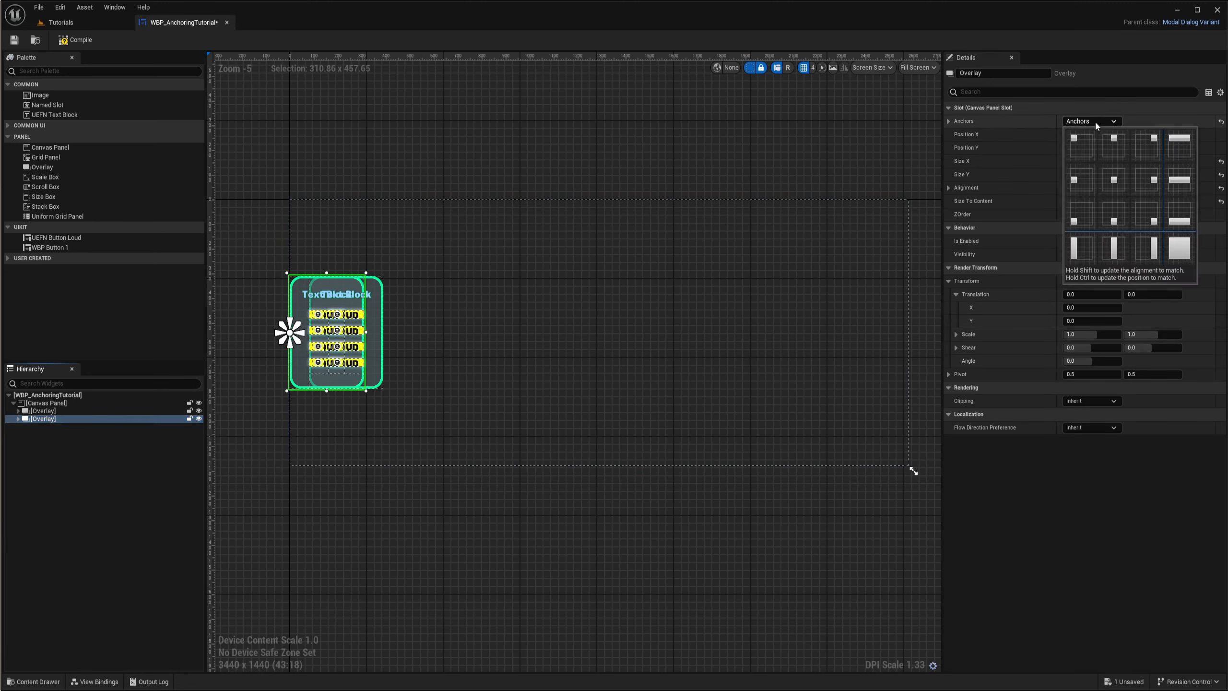
ctrl+click(1151, 183)
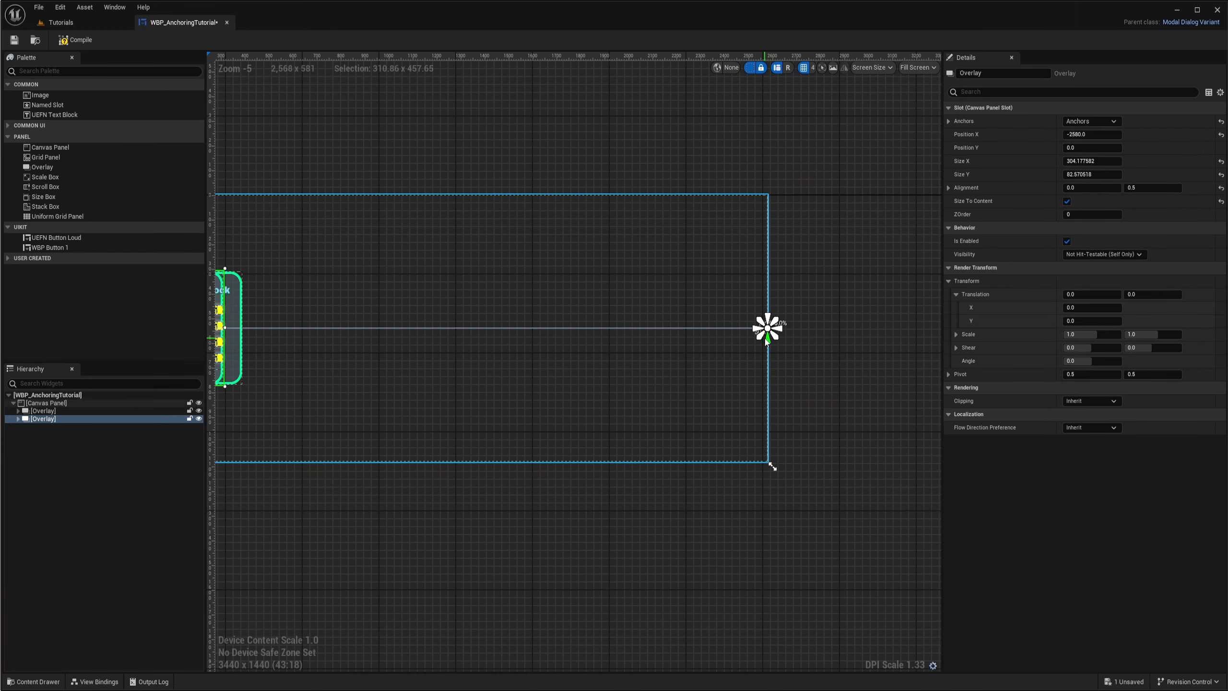
click(1101, 135)
text(0)
key(Return)
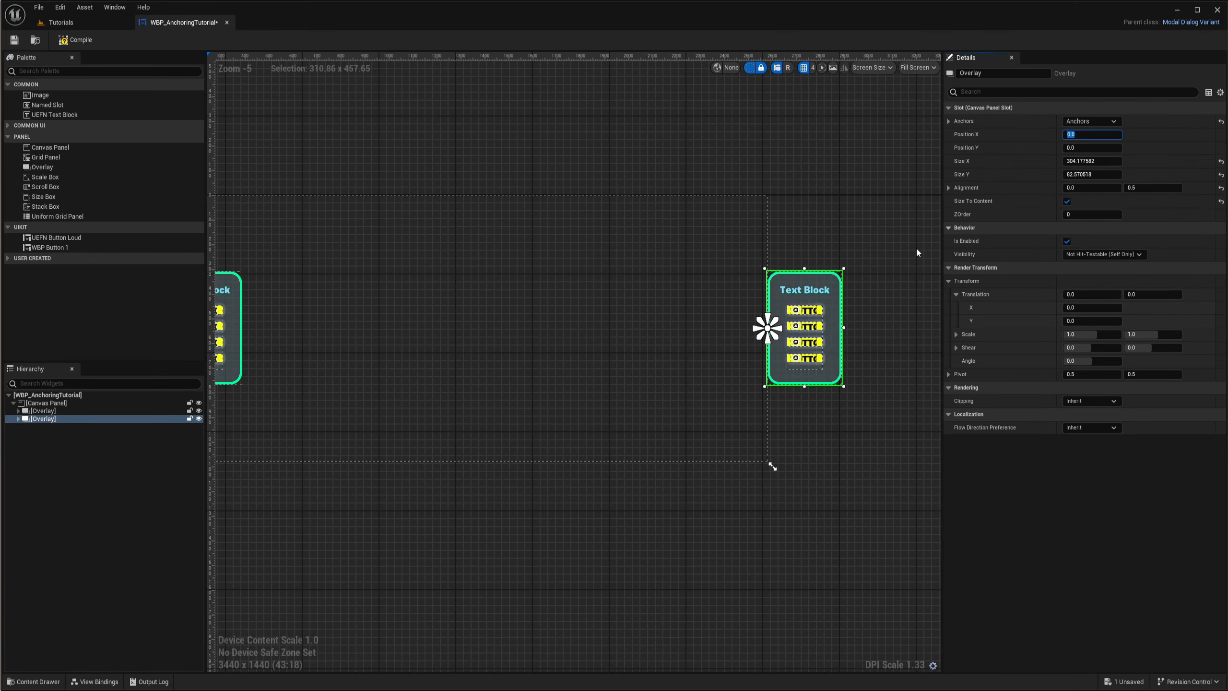
- Set the duplicated Overlay's X alignment to 1 so its right side meets the anchor
scroll(895, 320, up, 4)
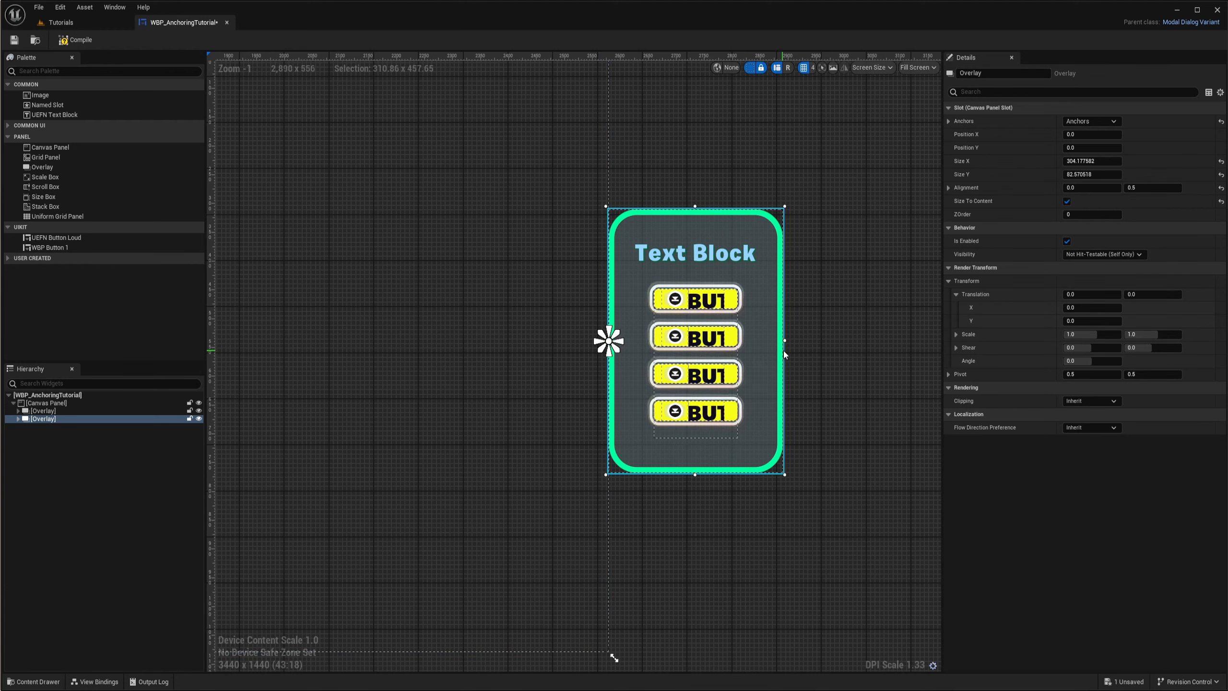
click(1092, 187)
text(1)
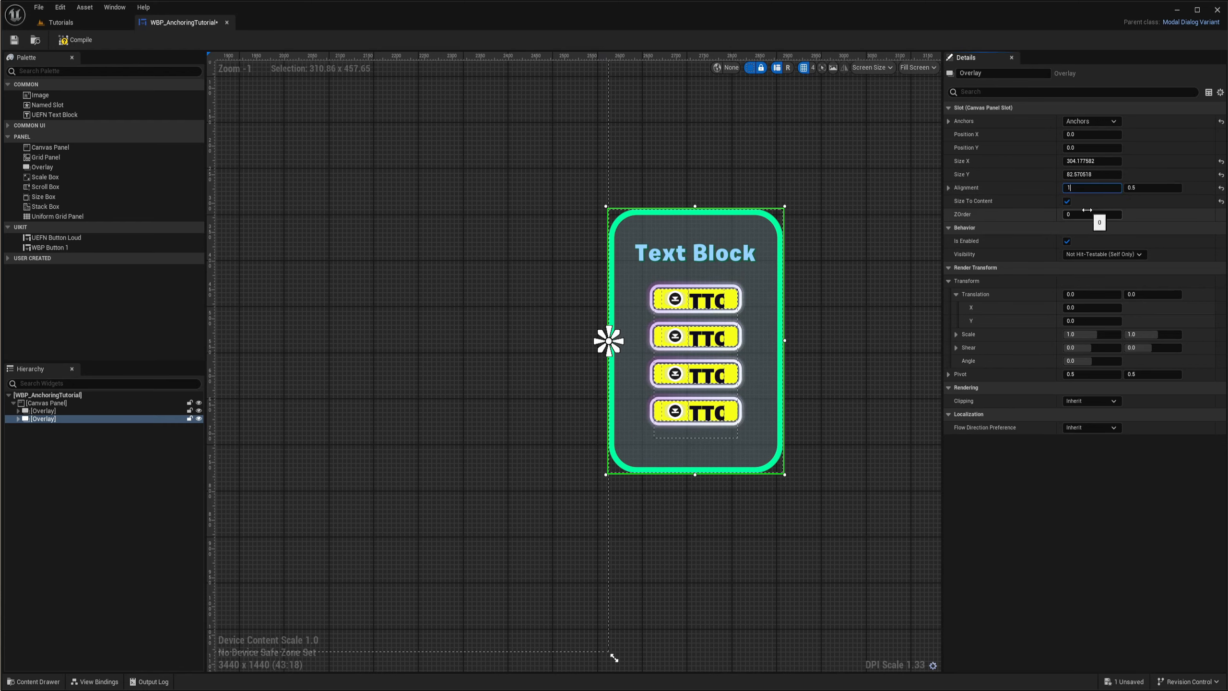
key(Return)
right_drag(720, 369, 830, 370)
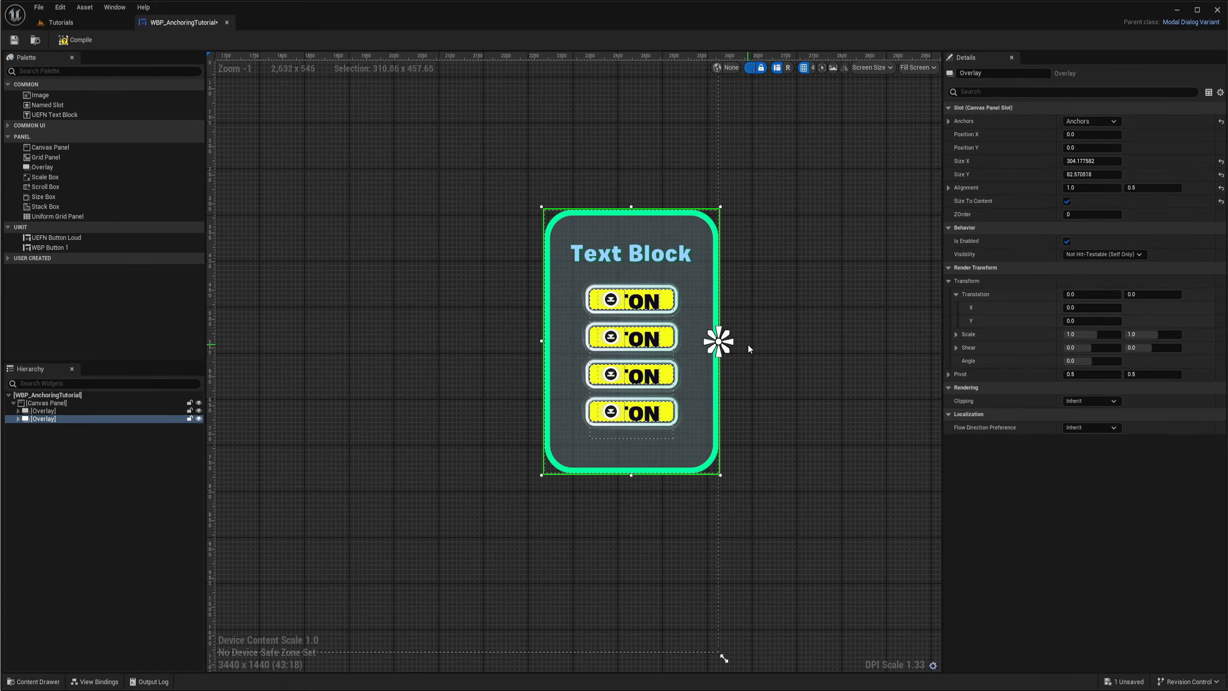
- Set the duplicated Overlay's Position X to -80 to offset it inward from the canvas's right edge
scroll(748, 345, down, 2)
right_drag(748, 345, 861, 341)
right_drag(852, 287, 793, 318)
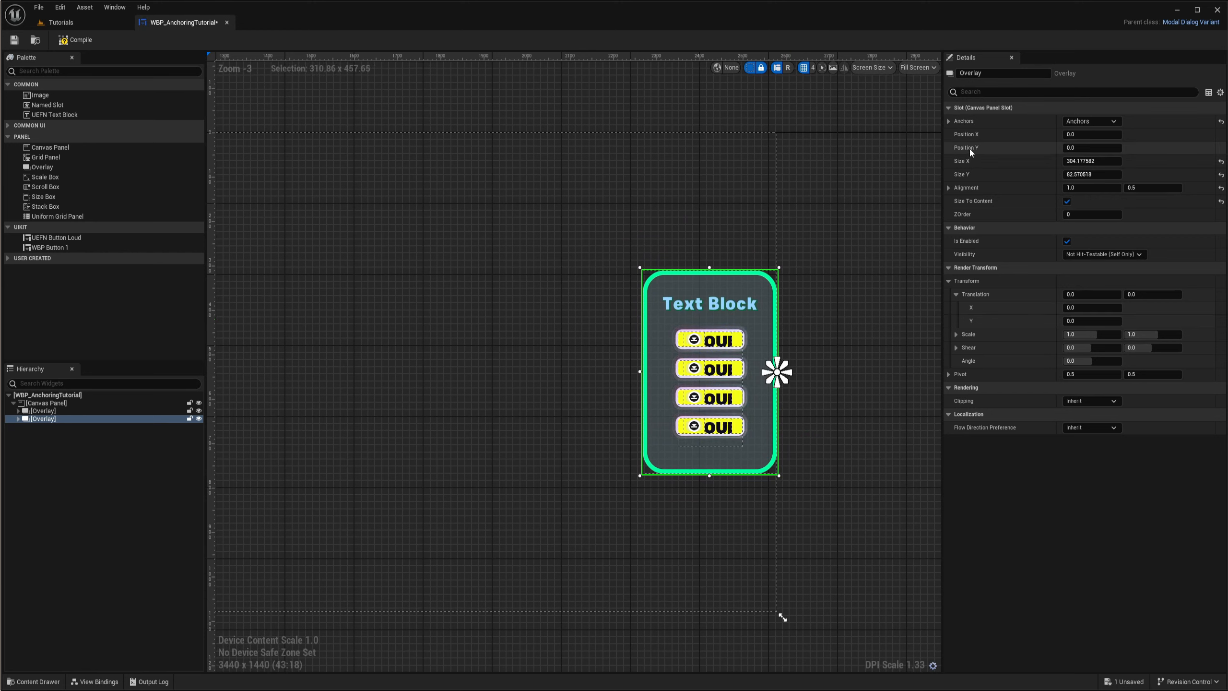
drag(1091, 136, 1052, 136)
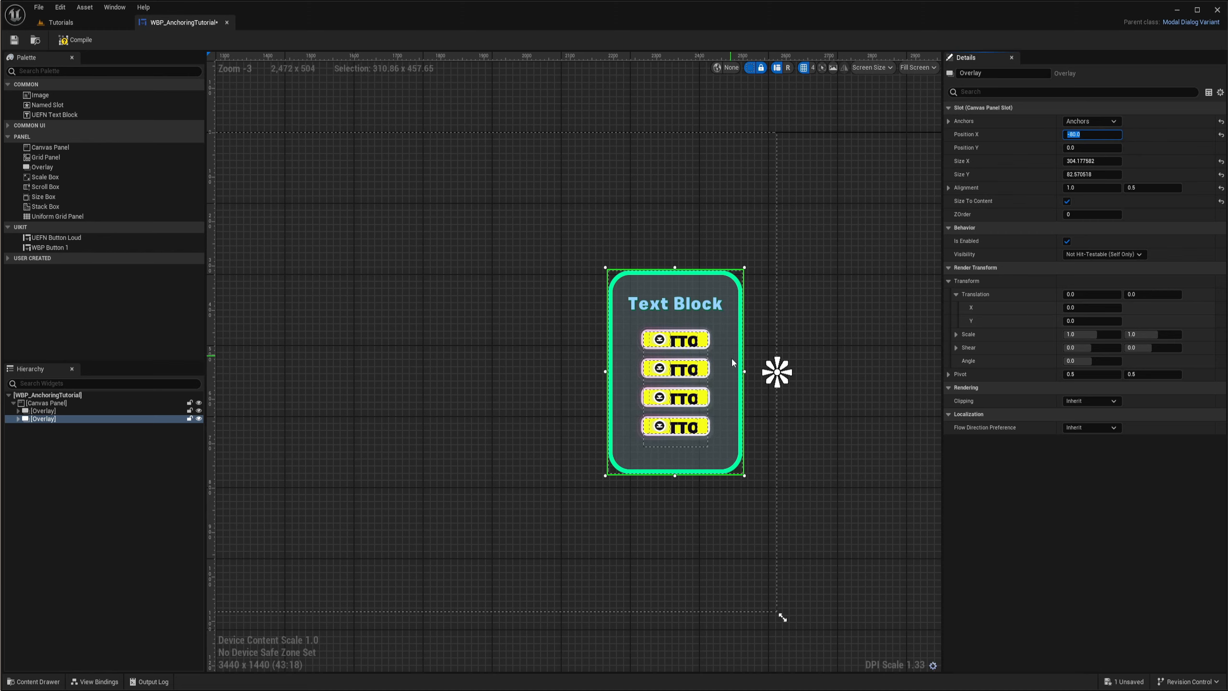
- Compare both panels' edge spacing while resizing the preview screen to 720 x 1280 and to 2560 x 1440
scroll(624, 366, down, 3)
right_drag(555, 372, 673, 349)
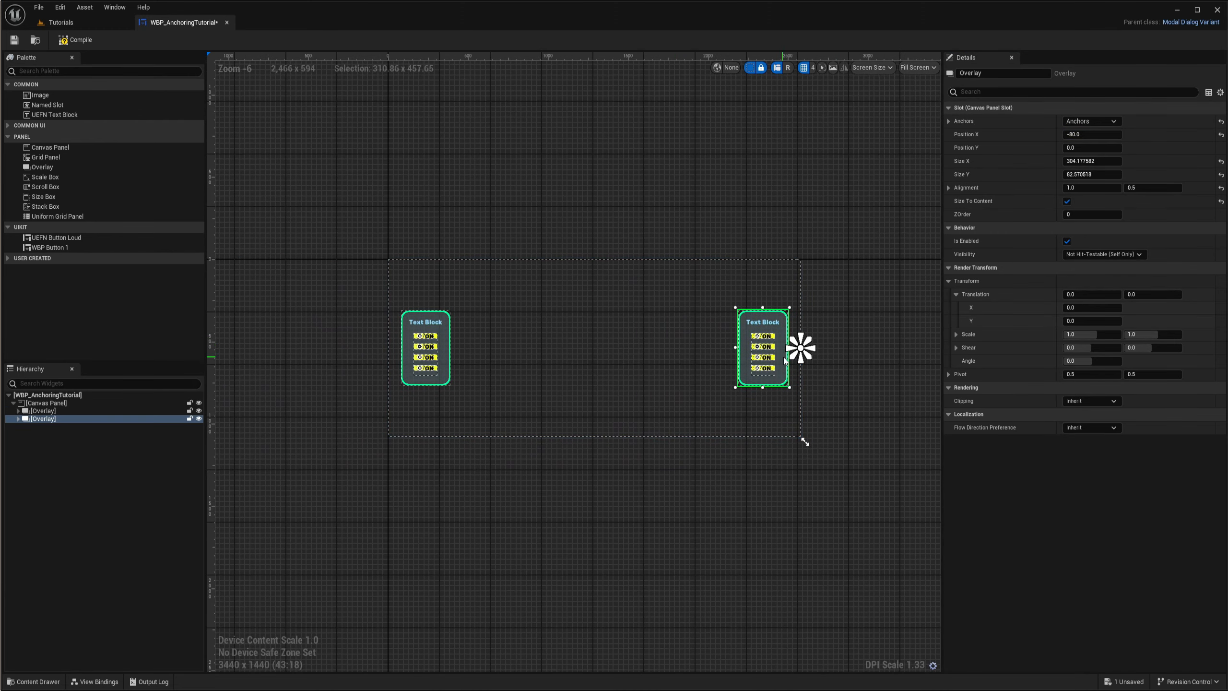
scroll(792, 347, up, 5)
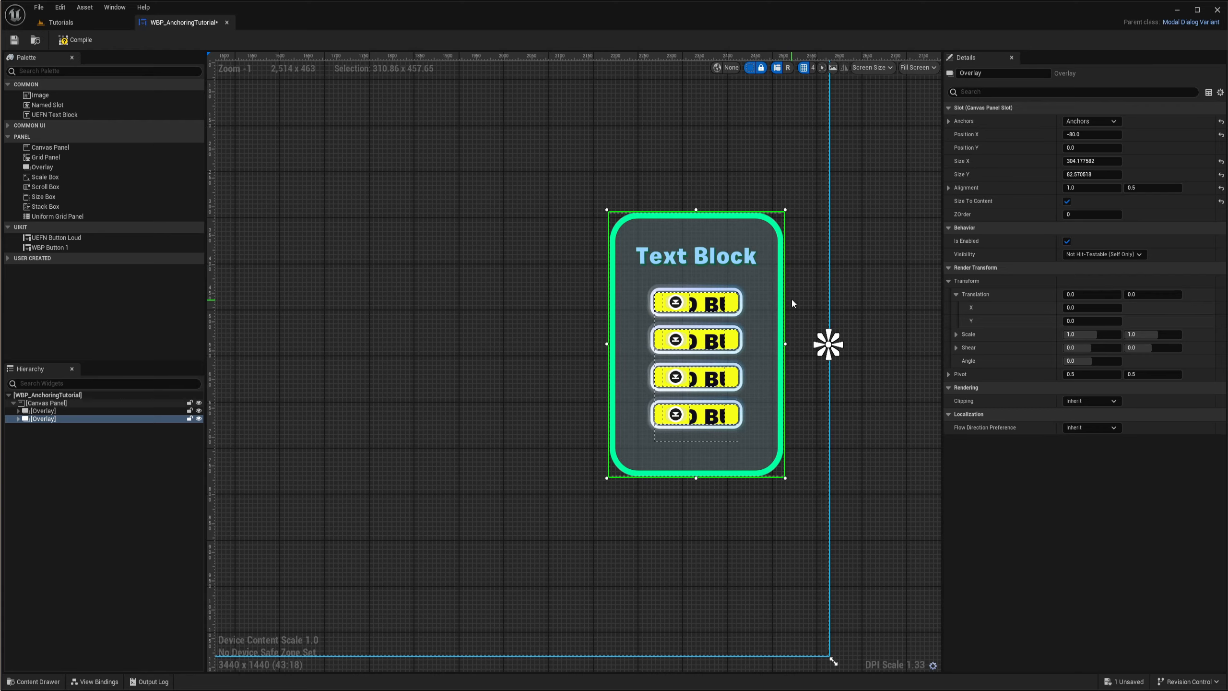
scroll(791, 299, down, 5)
right_drag(665, 352, 611, 343)
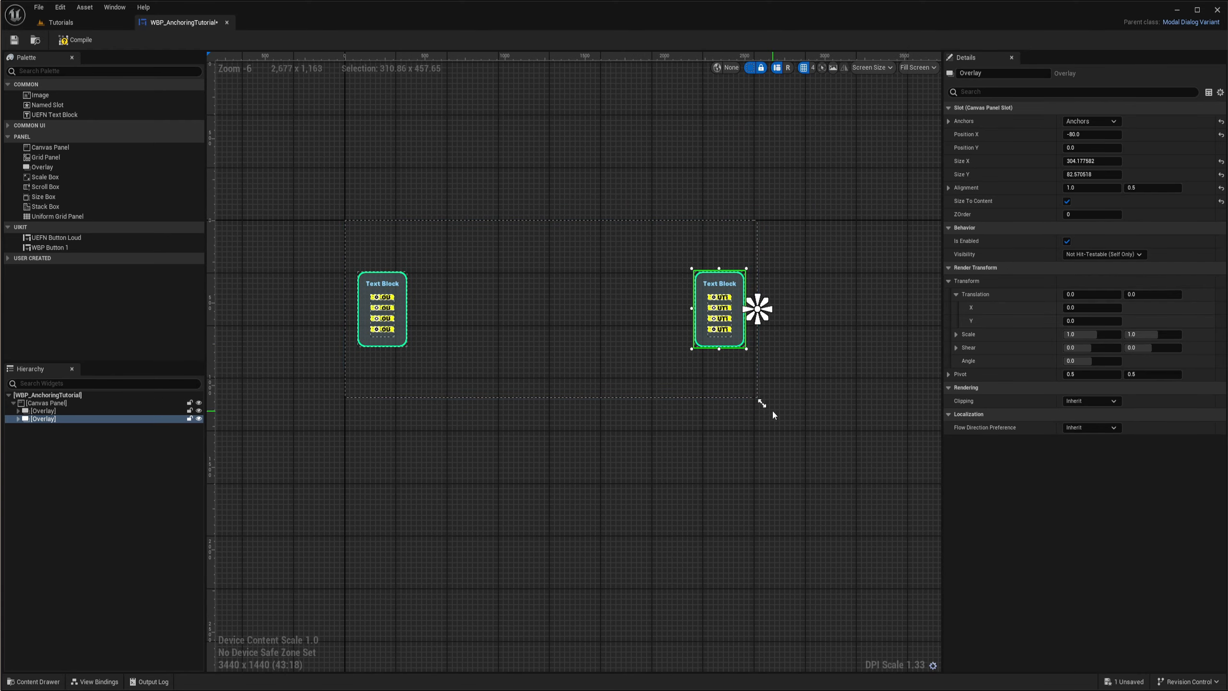
drag(761, 403, 434, 382)
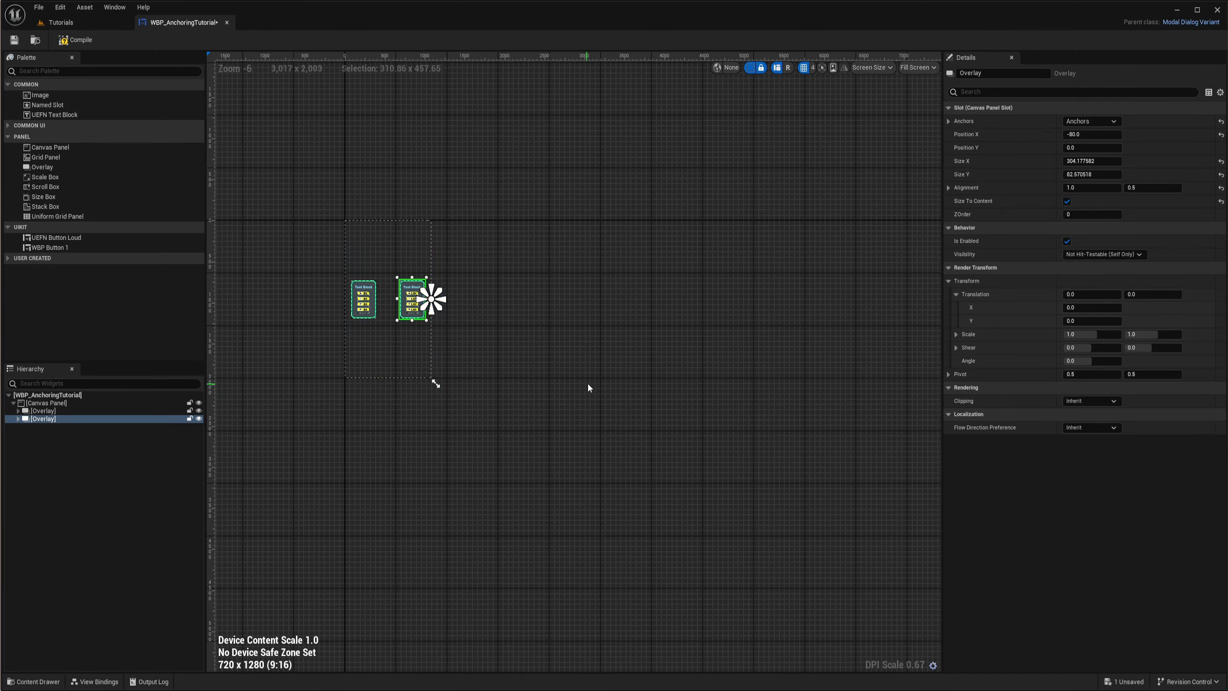
scroll(587, 383, up, 4)
scroll(630, 364, down, 3)
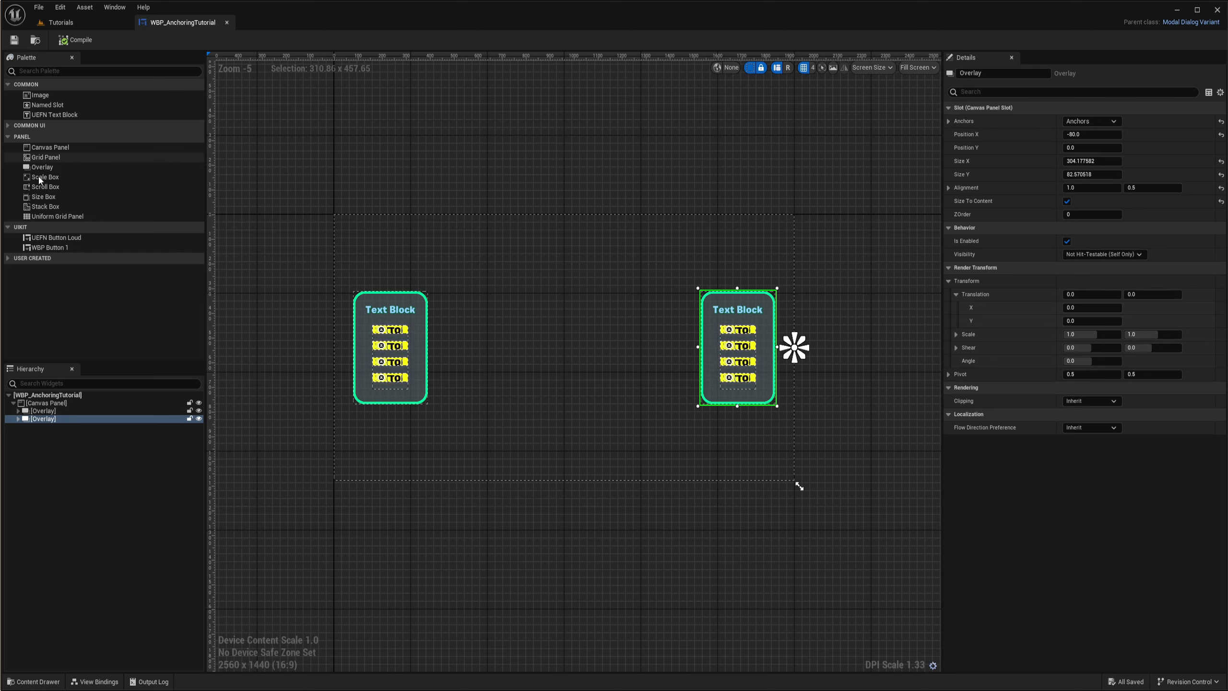
- Add a new empty Overlay to the Canvas Panel below the two existing Overlays
click(46, 157)
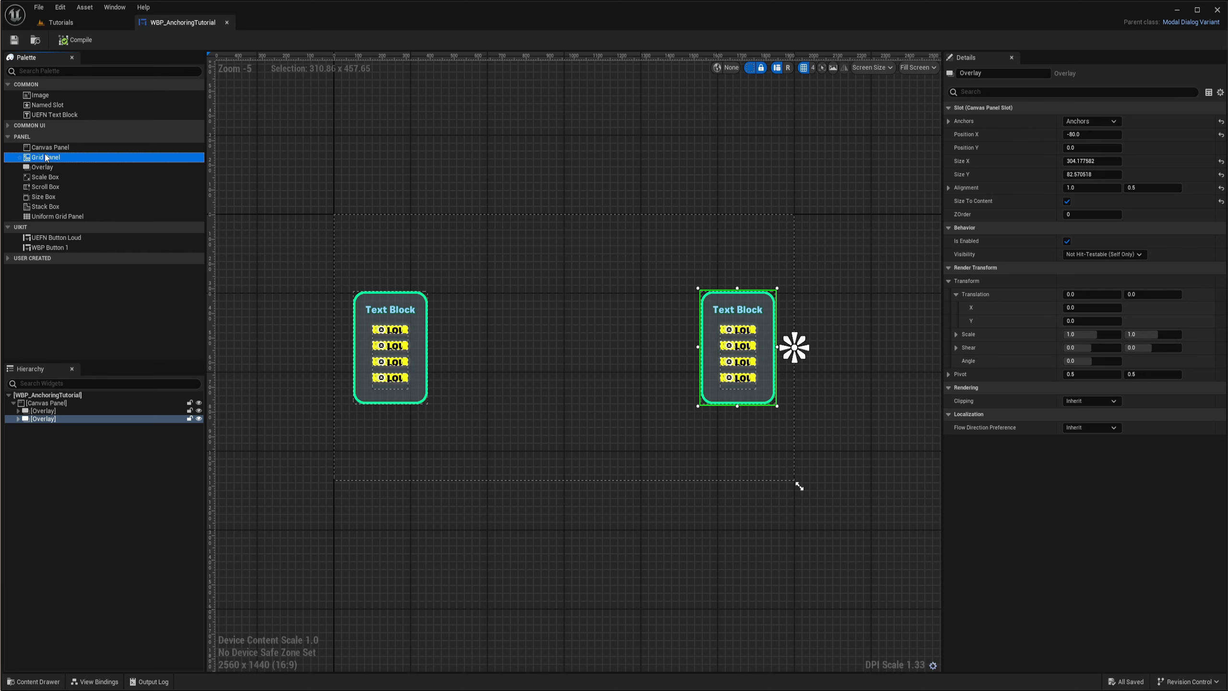
click(61, 217)
drag(42, 167, 89, 419)
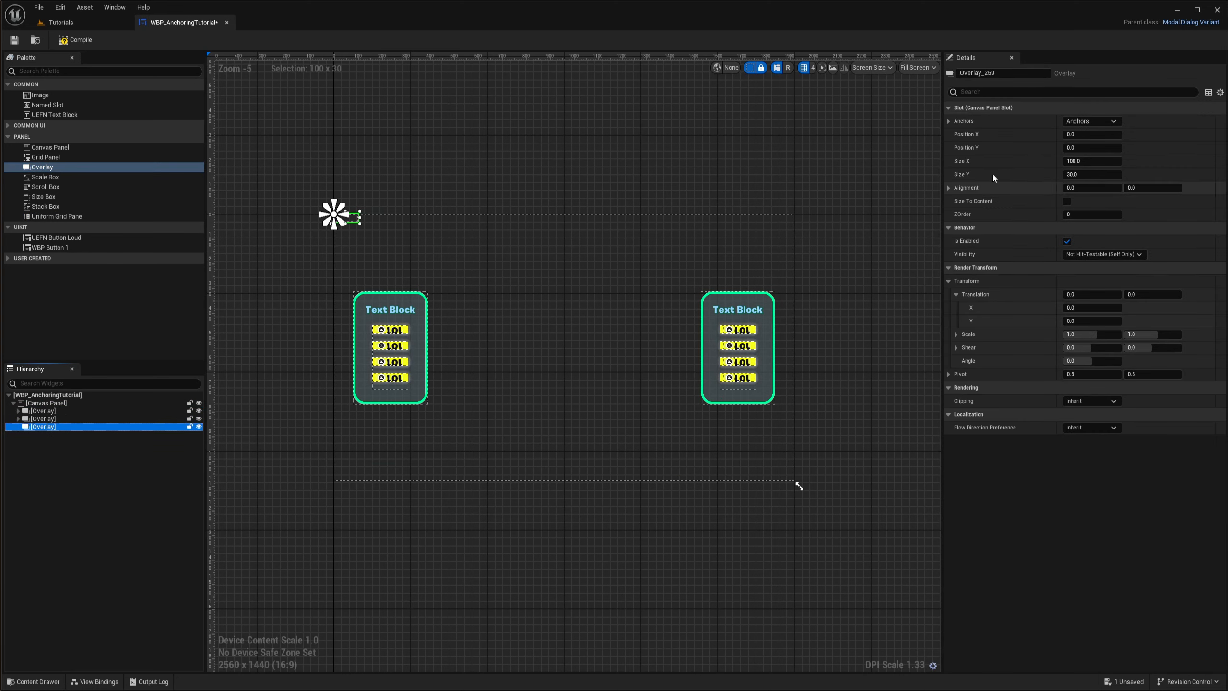
- Anchor the new Overlay to the center of the canvas's top edge and set its Position X to 0
click(1091, 121)
click(1117, 148)
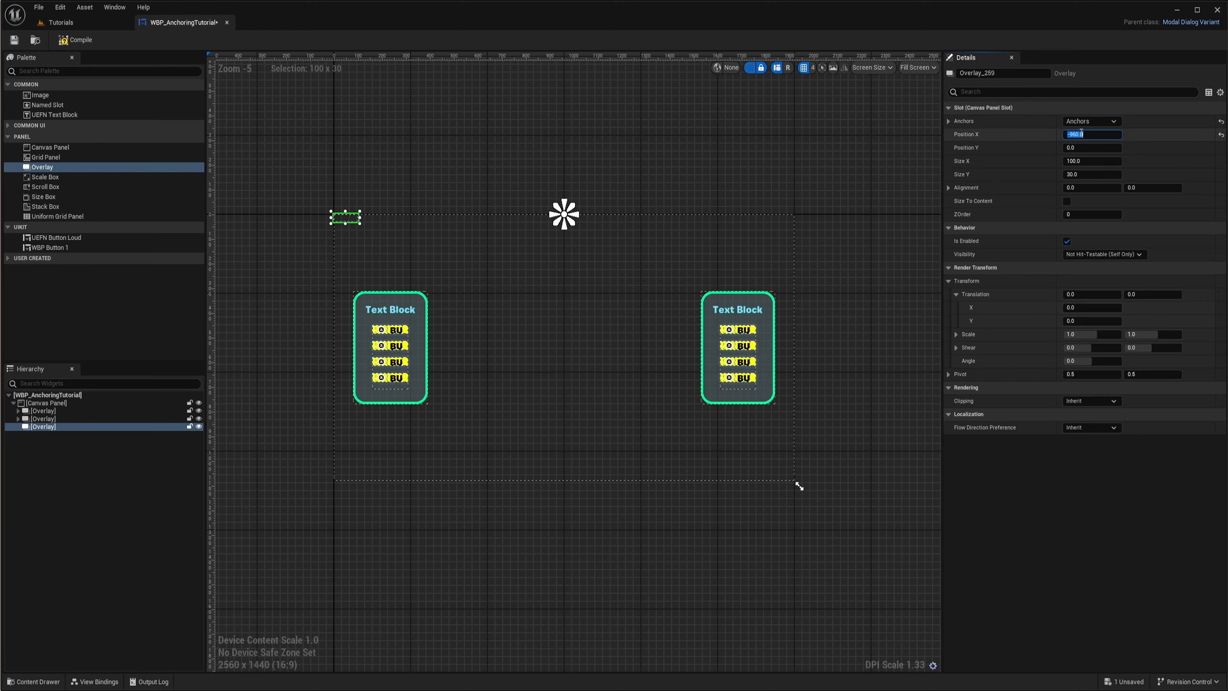
text(0)
key(Return)
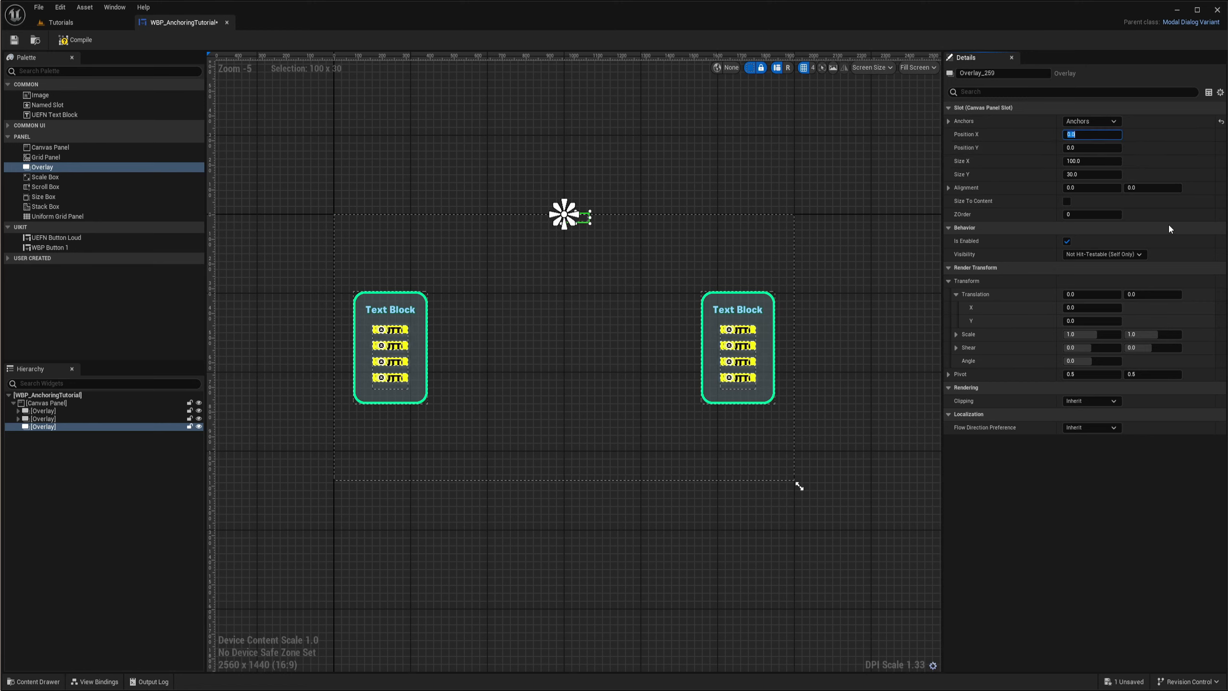
- Set the new Overlay's alignment to 0.5 in X and 0 in Y to center it horizontally below its anchor
click(1148, 190)
key(BackSpace)
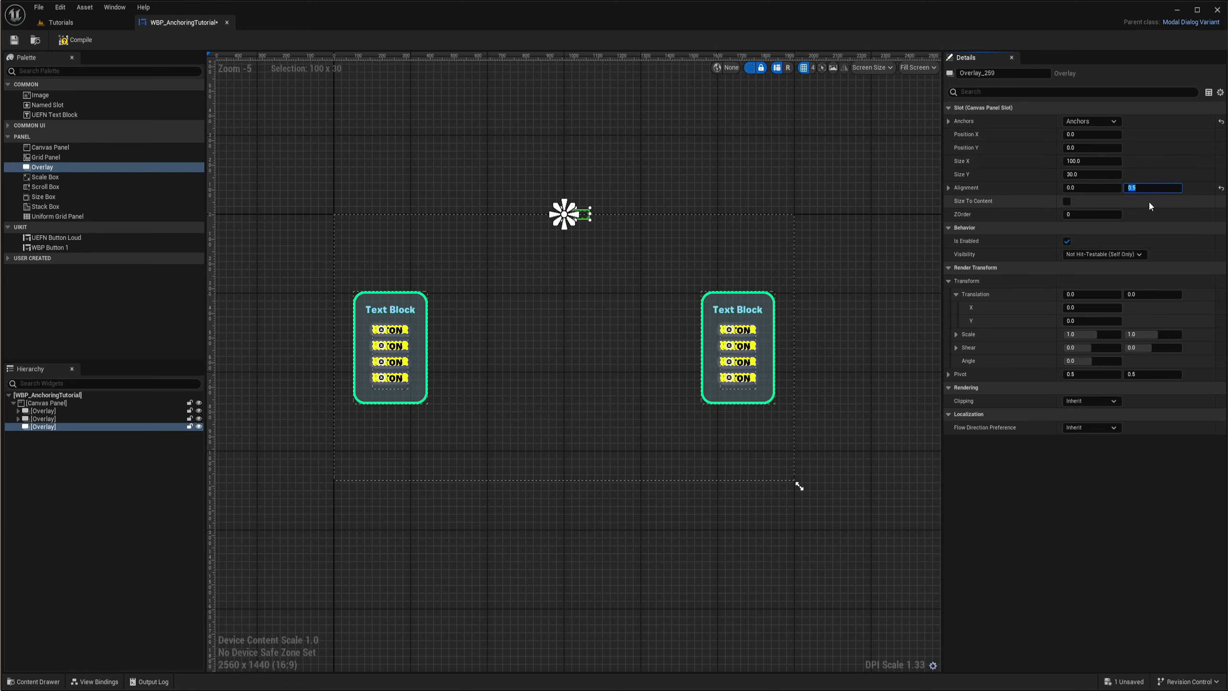
text(0)
key(Return)
click(1089, 191)
text(0.5)
key(Return)
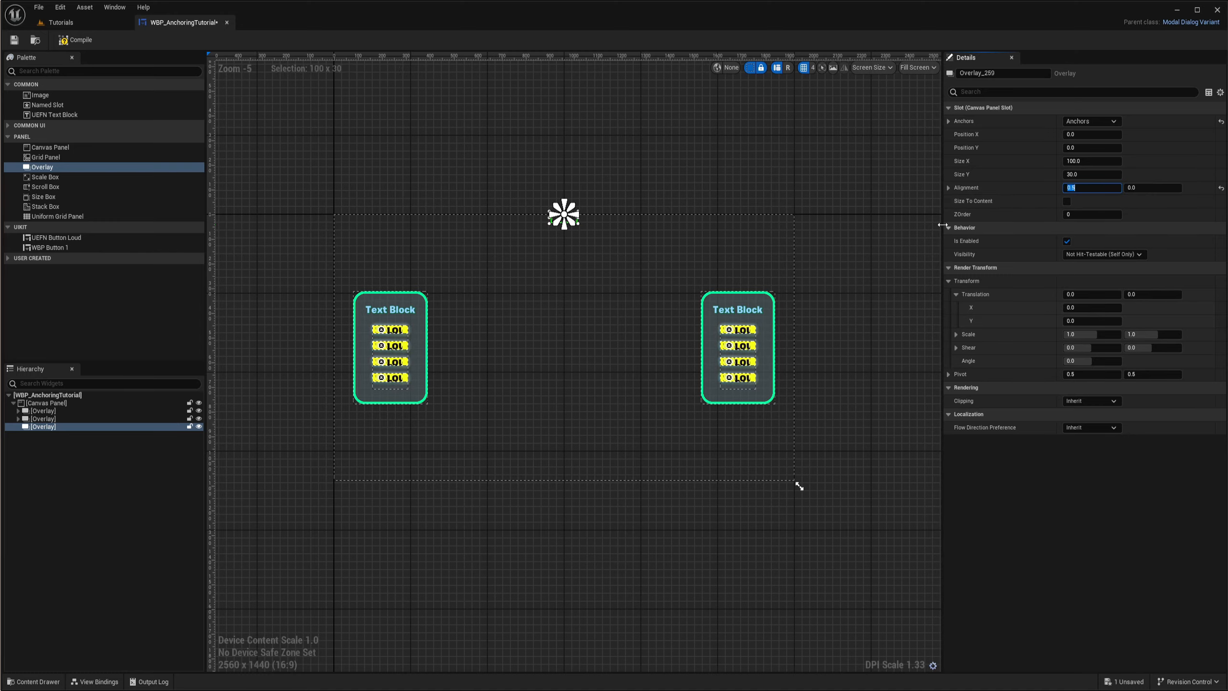
- Enable Size To Content for the new Overlay and set its Position Y to 50
scroll(532, 204, up, 5)
scroll(638, 242, down, 4)
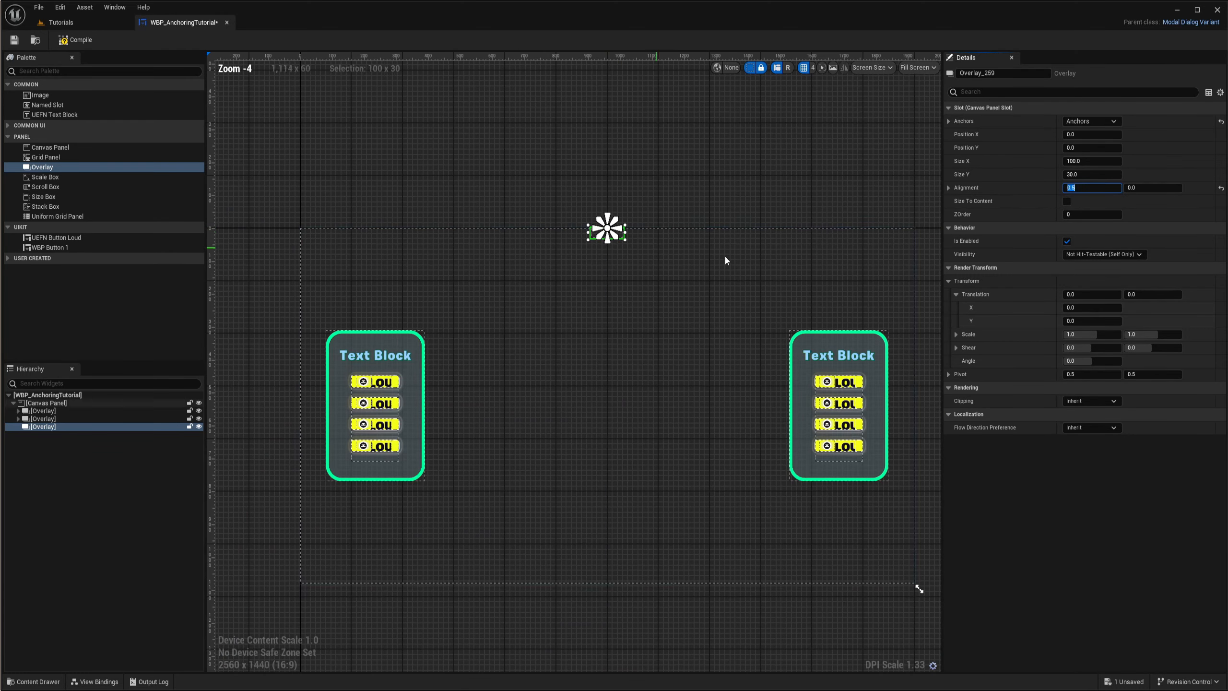
click(1067, 201)
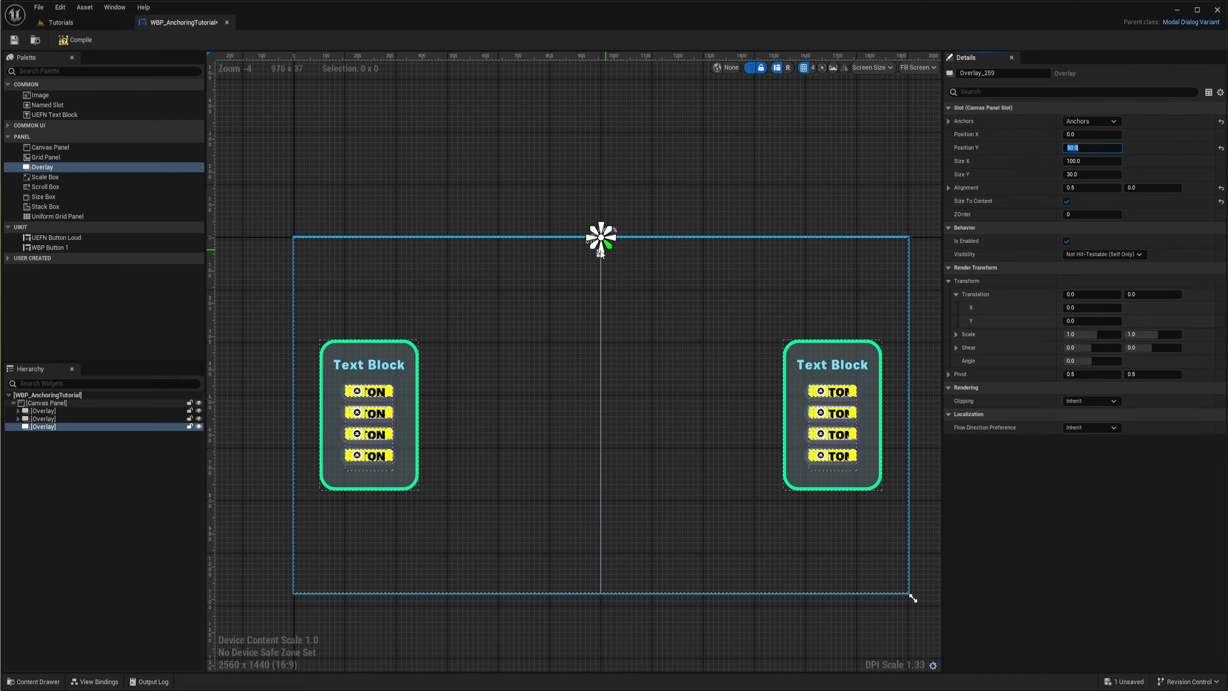
scroll(623, 240, up, 10)
scroll(614, 263, down, 8)
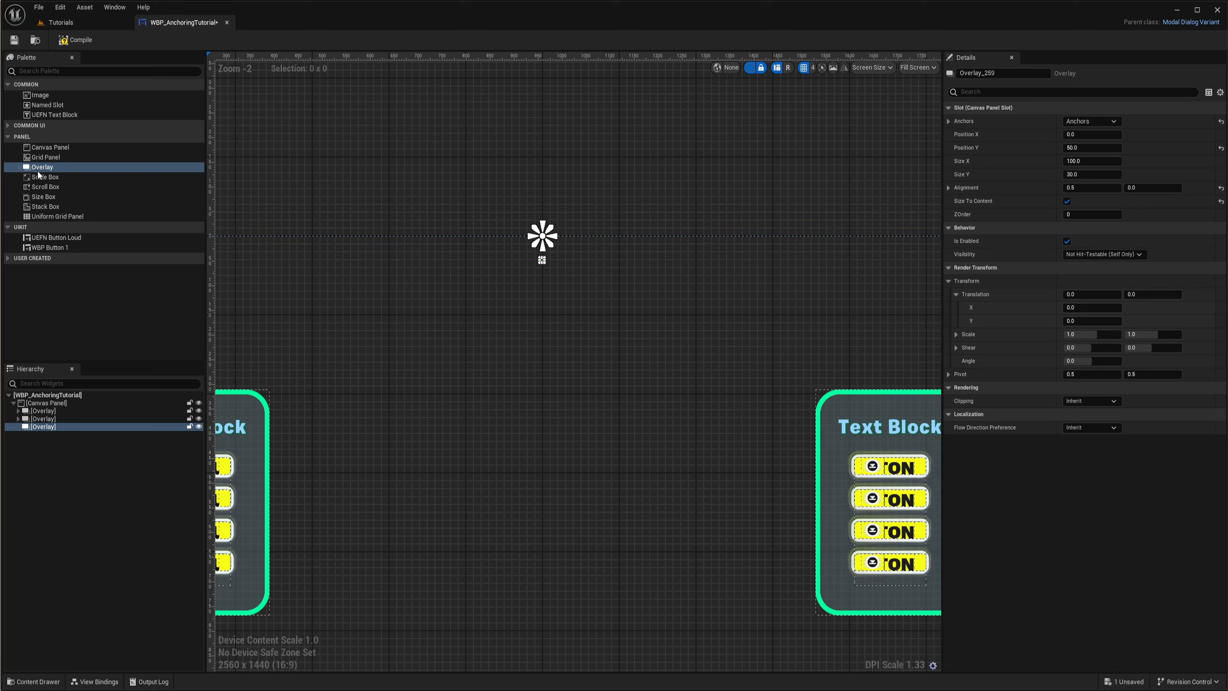
- Add a Grid Panel inside the new Overlay and copy one button Size Box from the first Overlay's Stack Box into it
drag(41, 158, 167, 374)
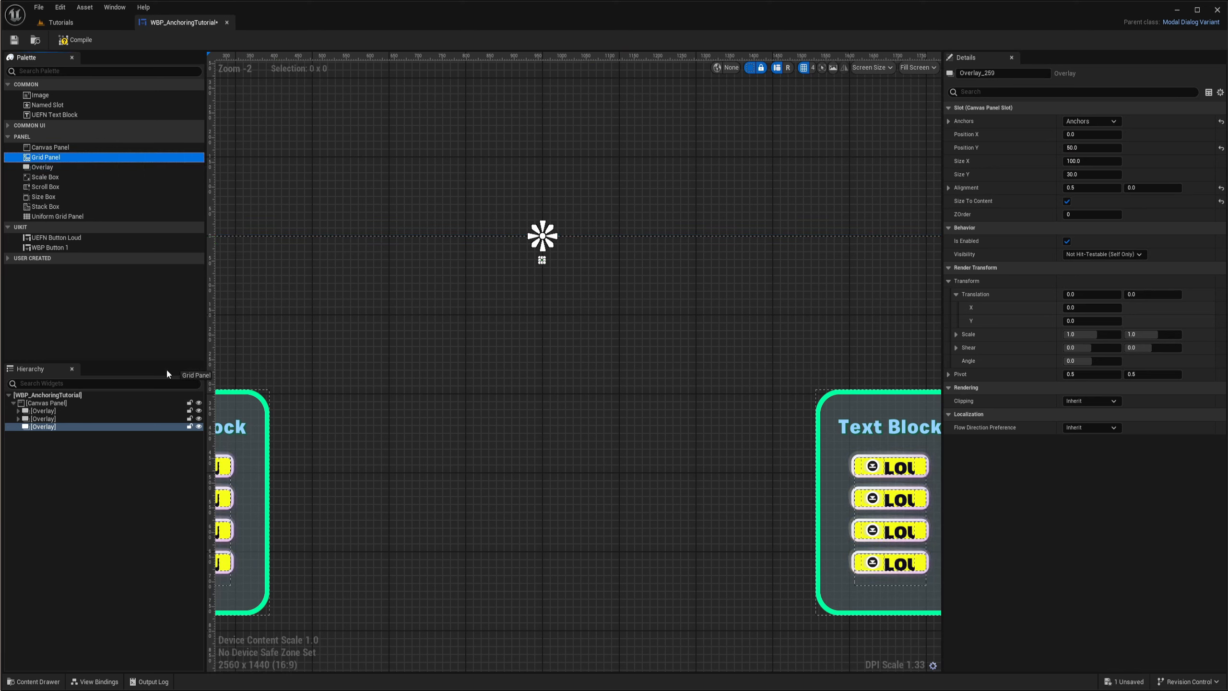
click(50, 435)
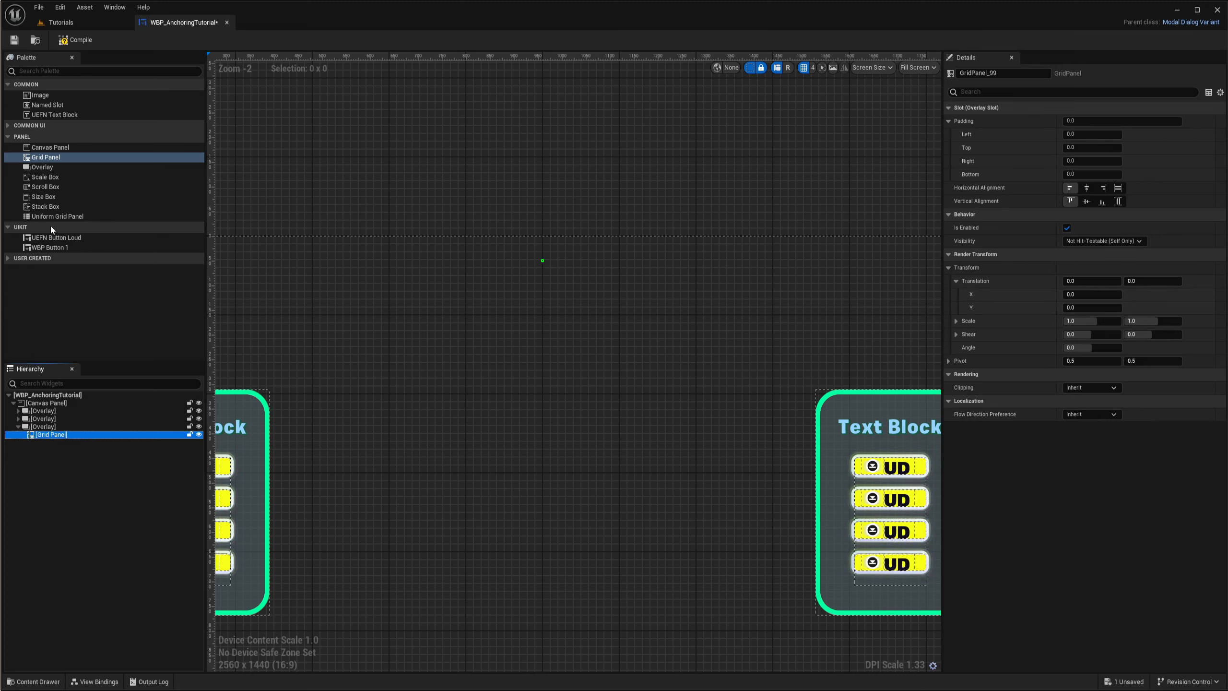
click(18, 411)
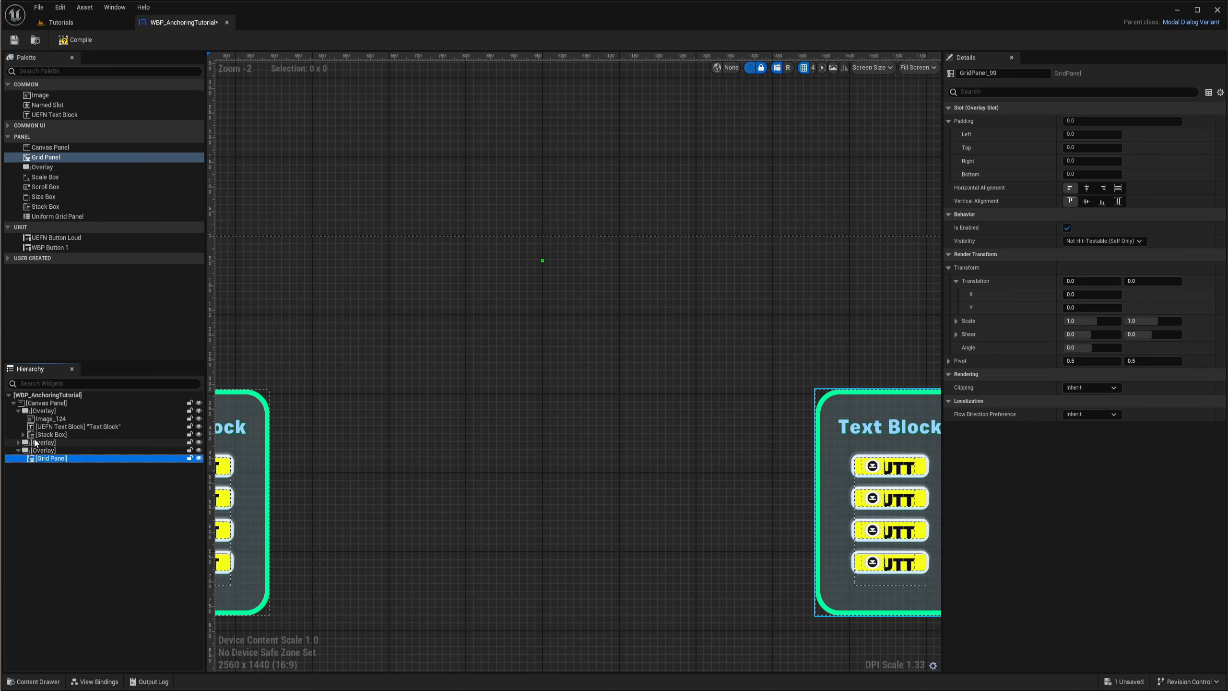
click(23, 435)
drag(57, 444, 68, 491)
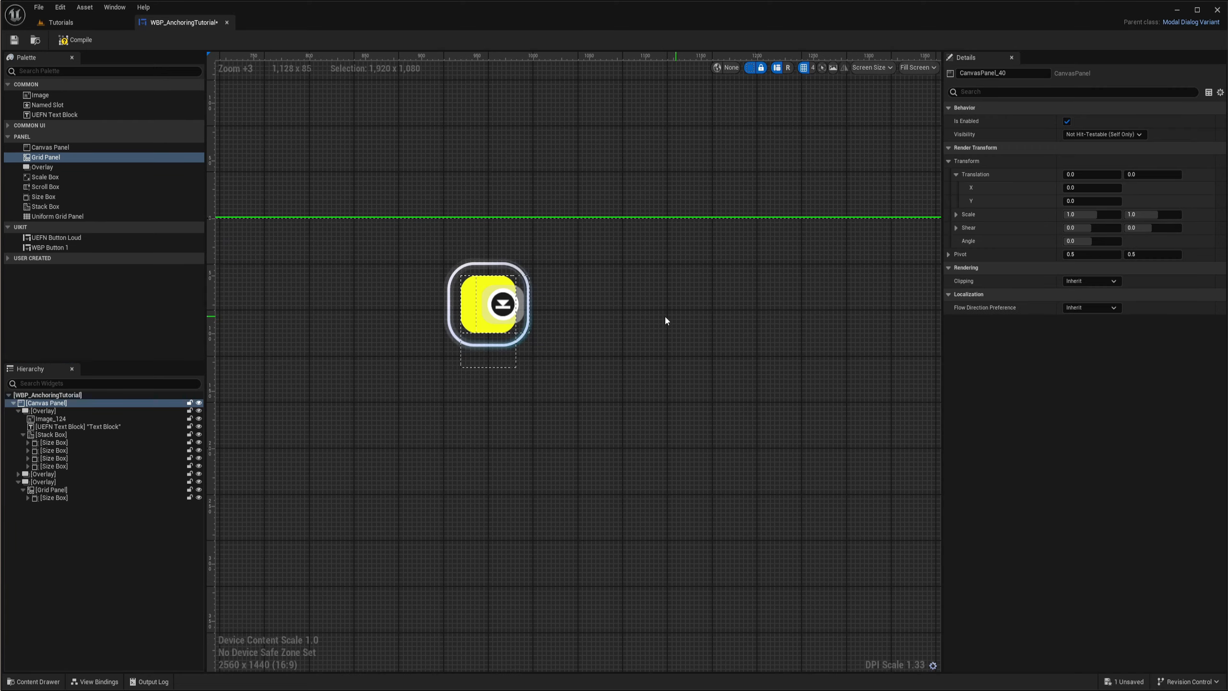
- Set the copied Size Box's Width Override and Height Override to 50
scroll(586, 317, down, 4)
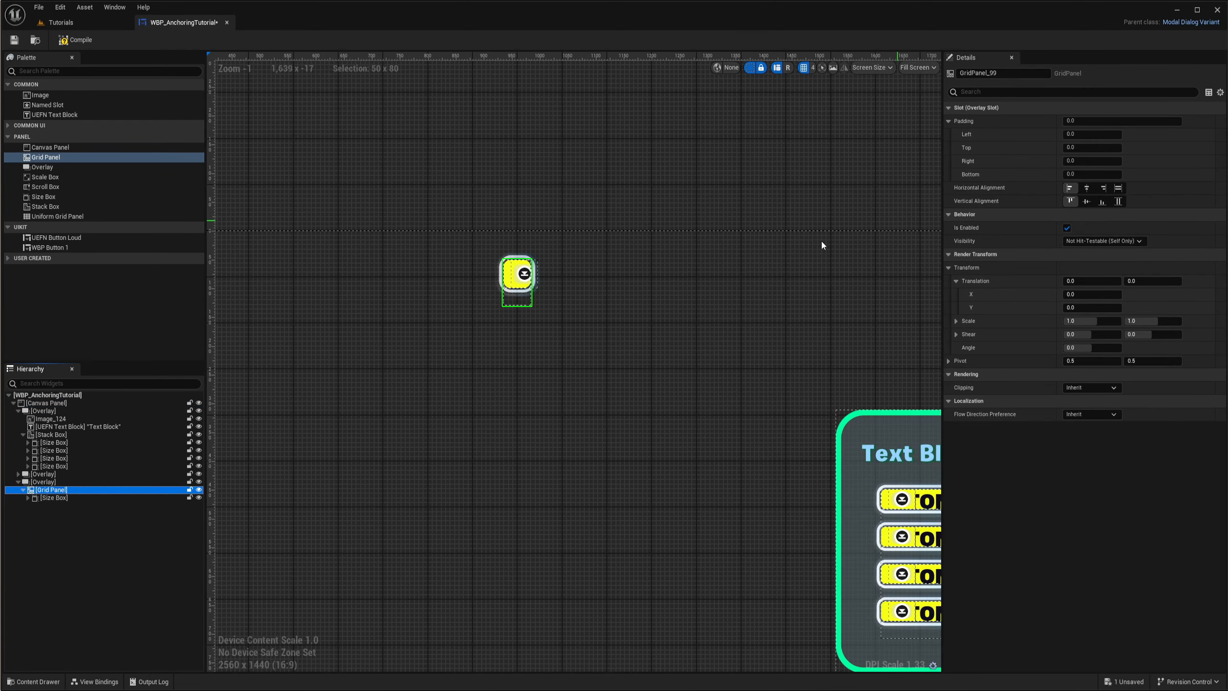
right_drag(631, 326, 584, 312)
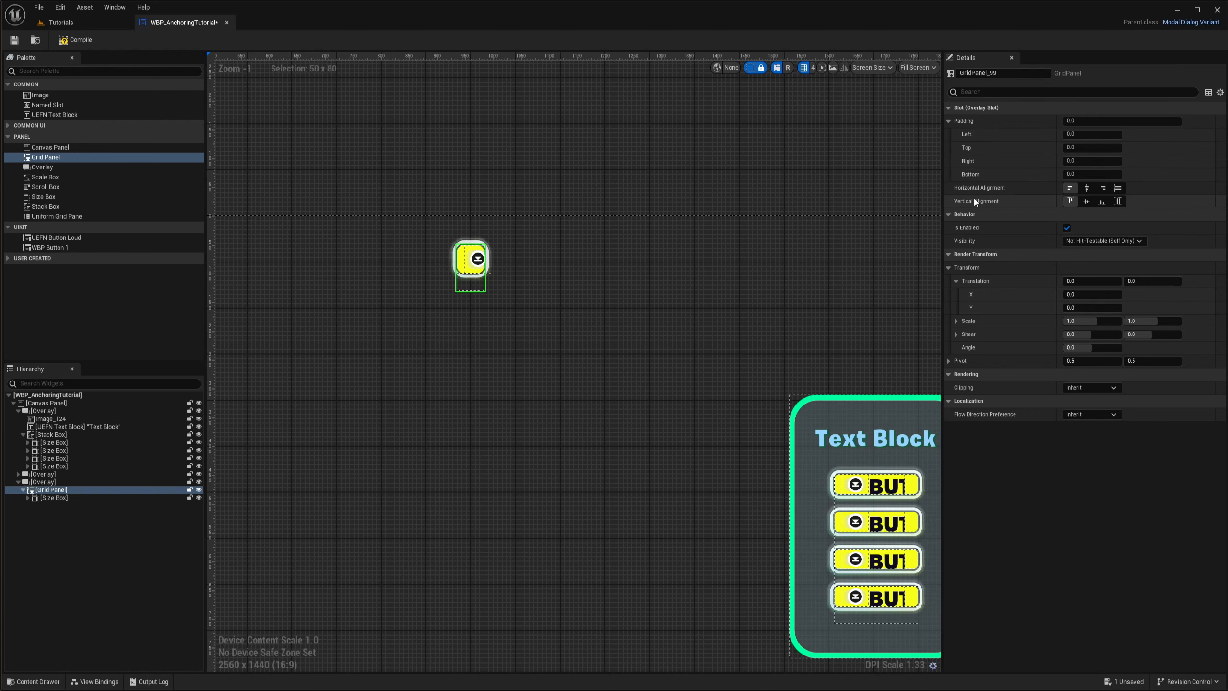
right_drag(702, 293, 655, 299)
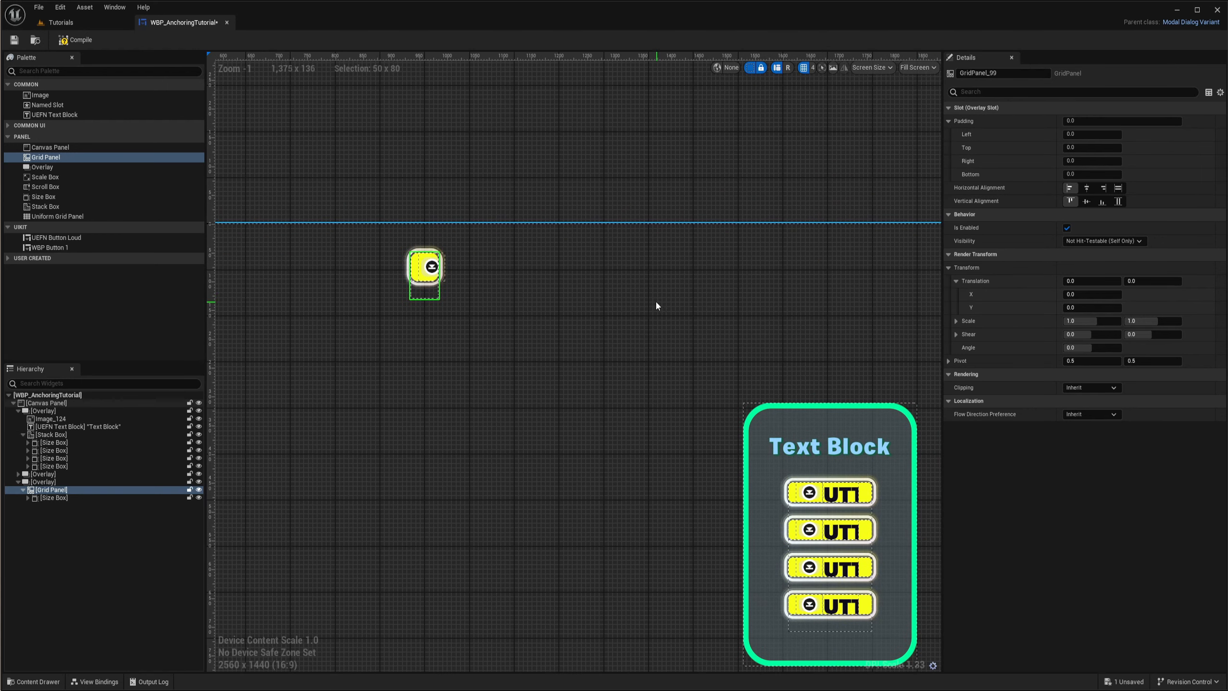
- Place the Size Box in Row 1, Column 1 of the Grid Panel
click(49, 498)
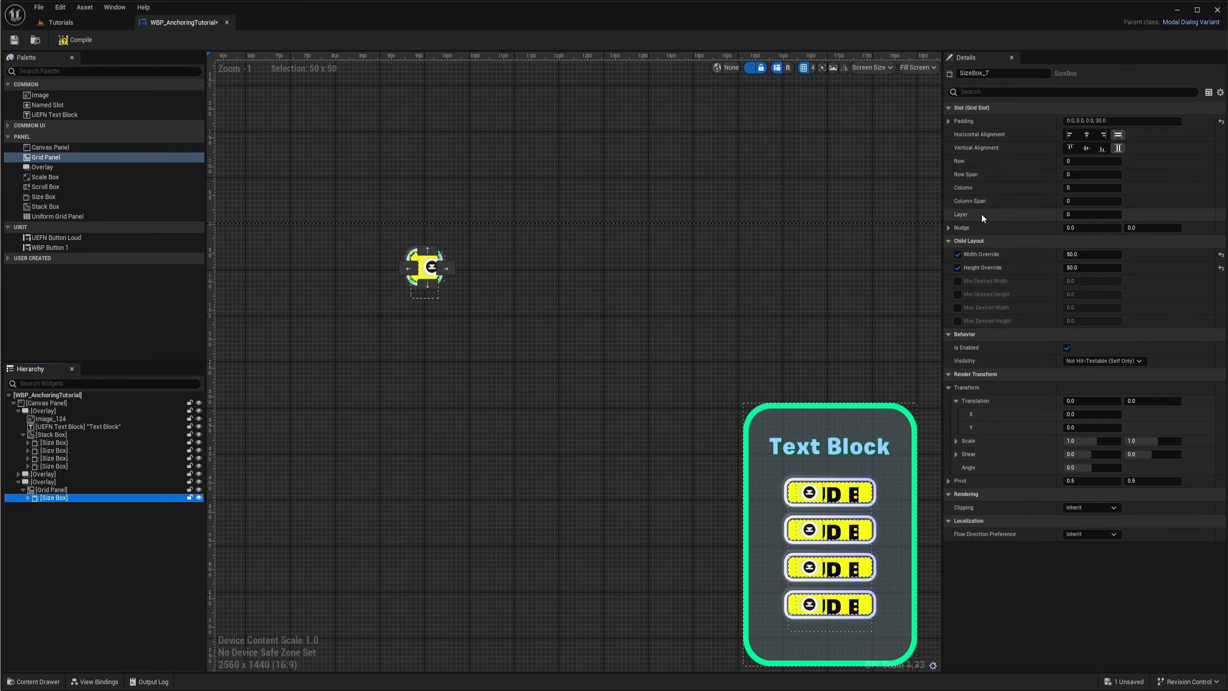
right_drag(666, 287, 683, 277)
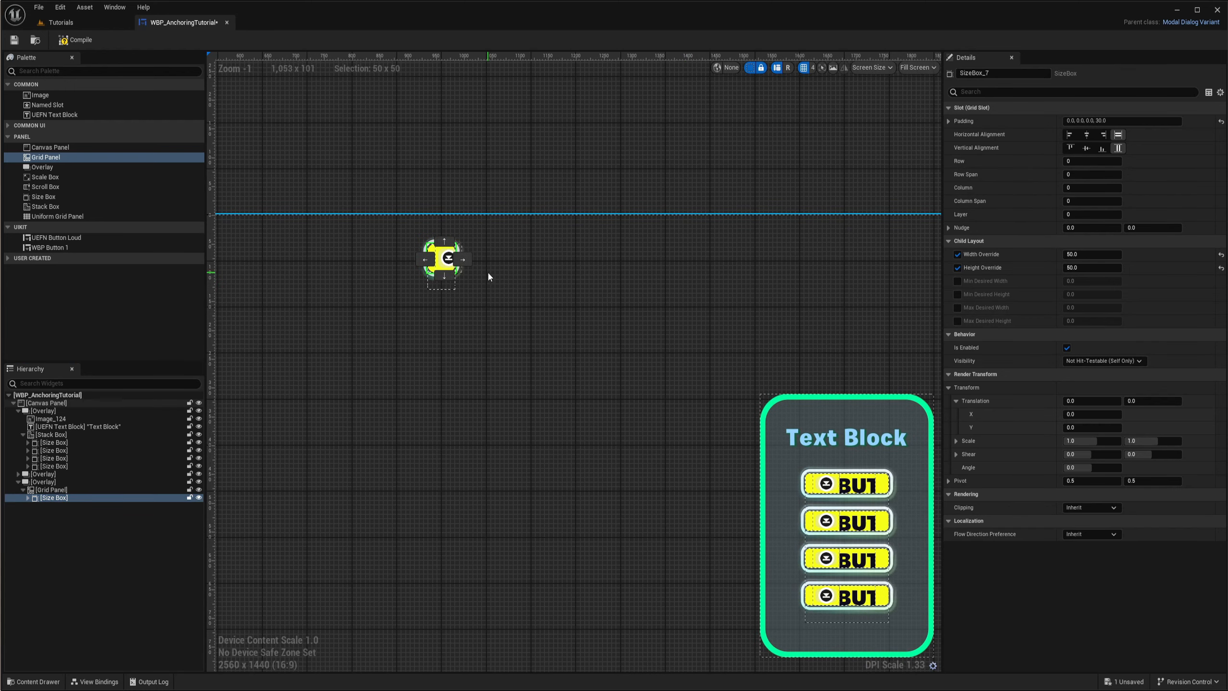
scroll(413, 263, up, 4)
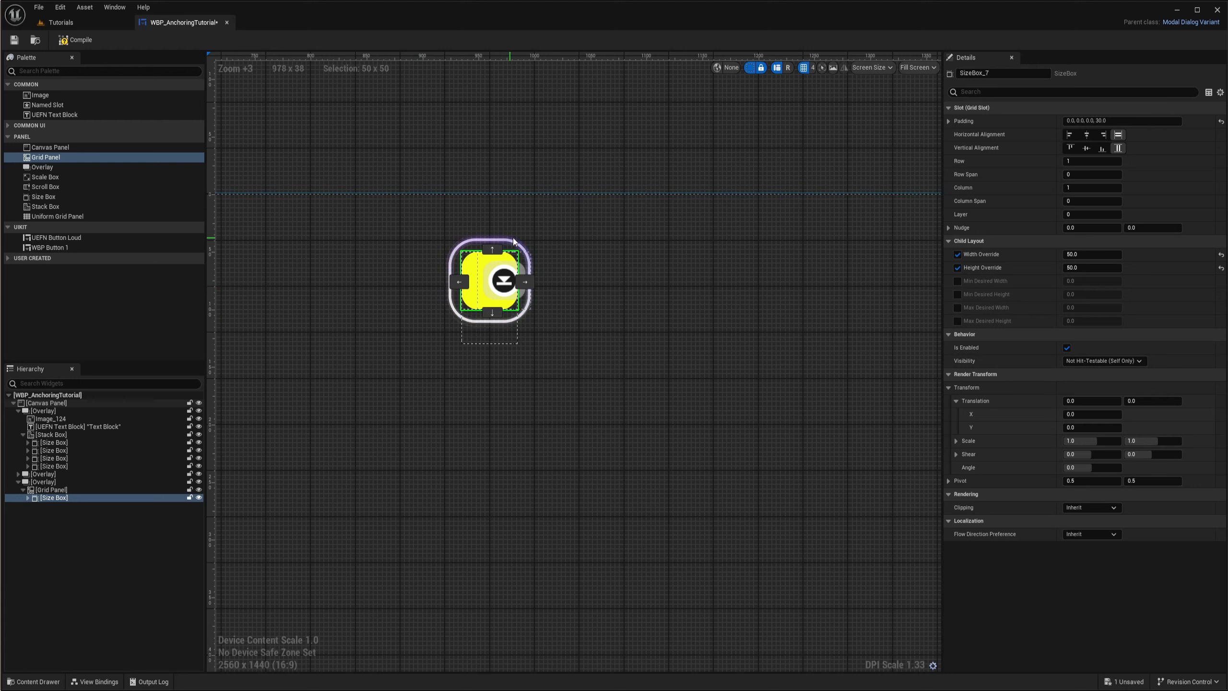
- Duplicate the Size Box twice and place the copies in Columns 2 and 3 of Row 1
key(ctrl+d)
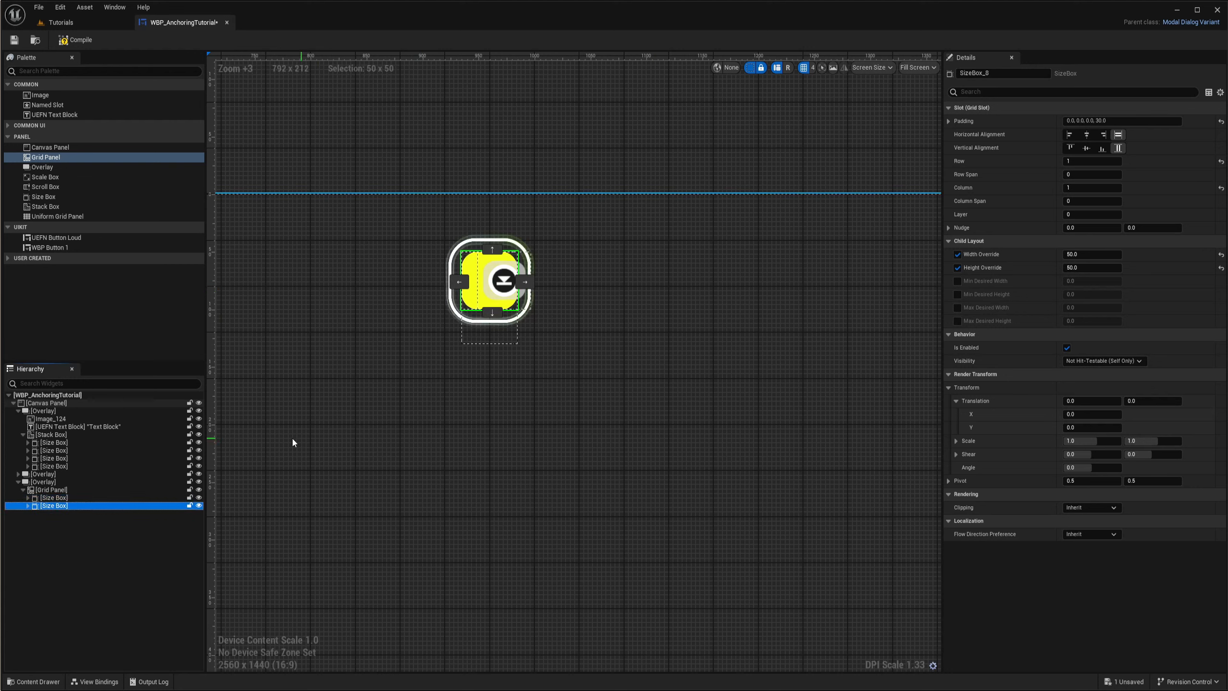
click(523, 282)
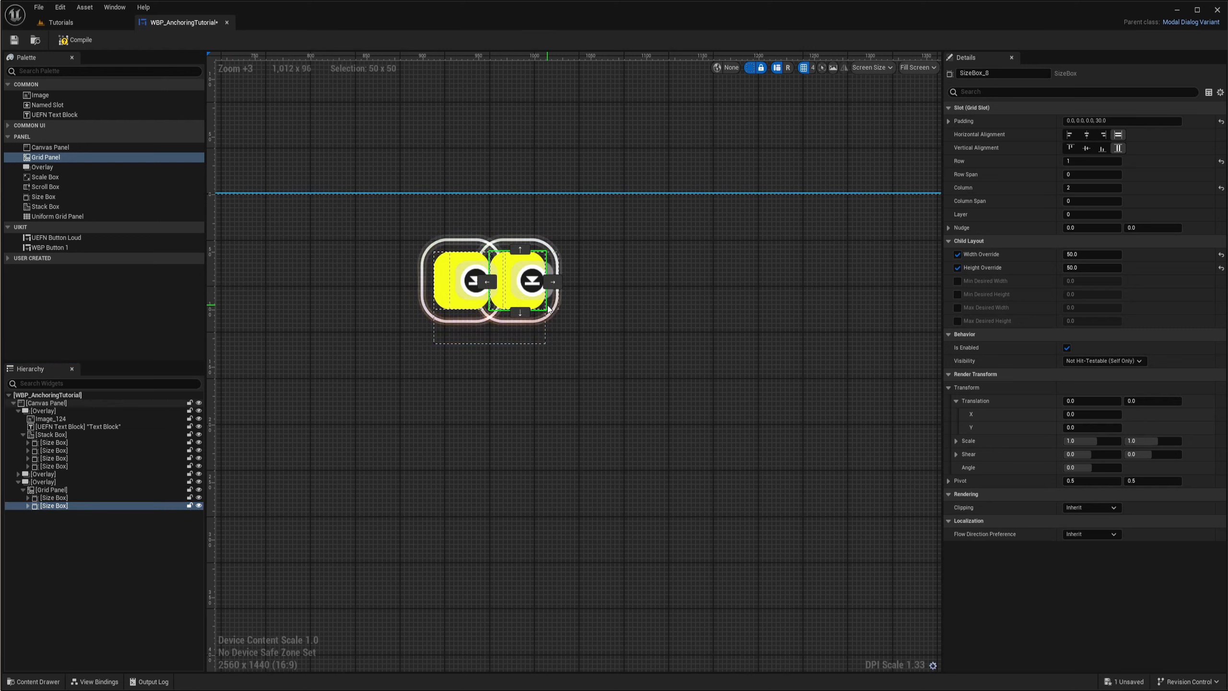
key(ctrl+d)
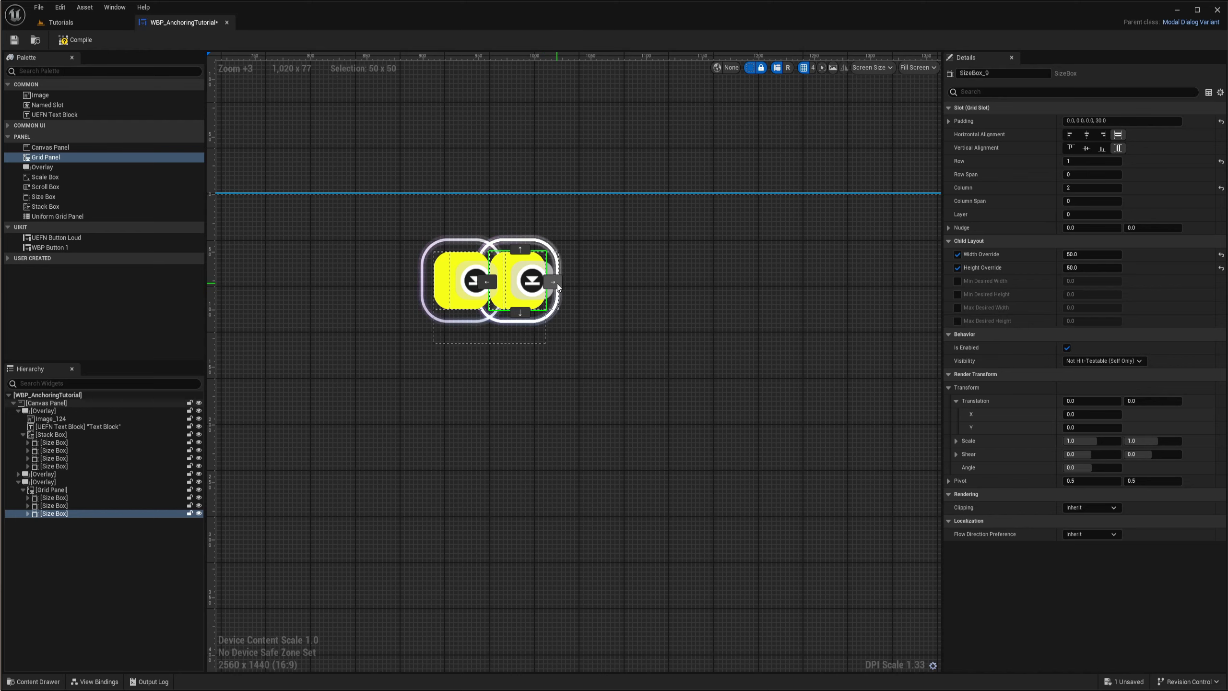
click(552, 282)
right_drag(628, 360, 635, 368)
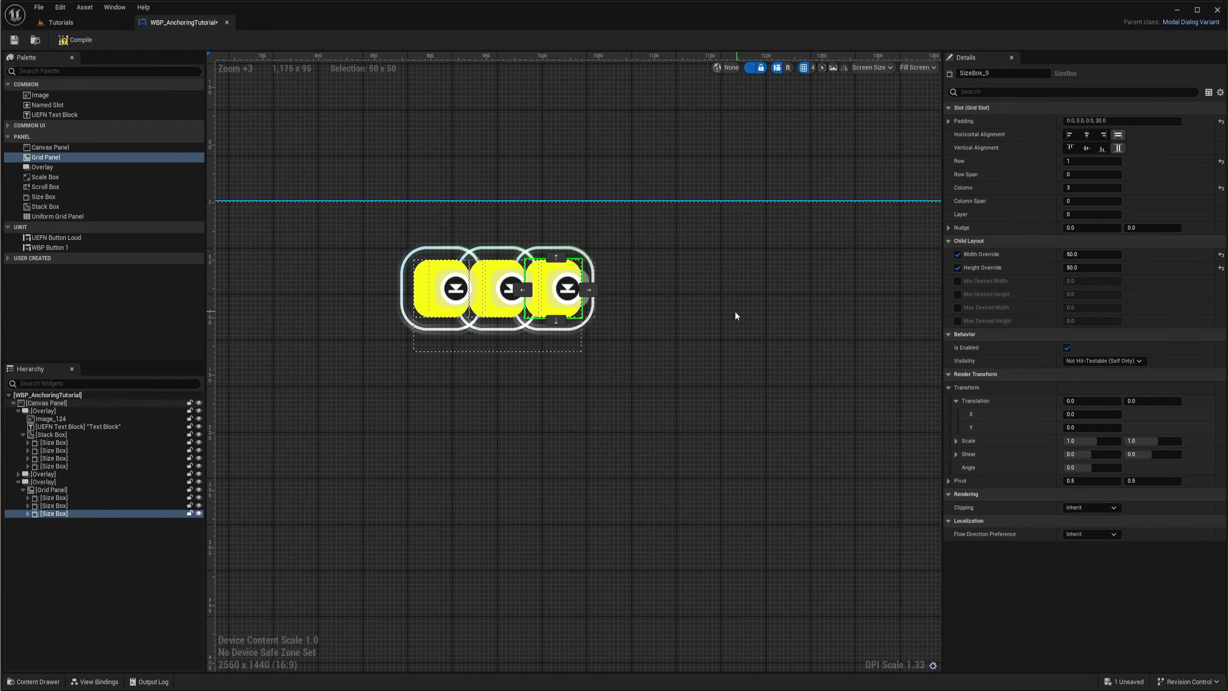
right_drag(735, 315, 755, 302)
- Set the Row of the middle Size Box in the Grid Panel to 2
click(530, 268)
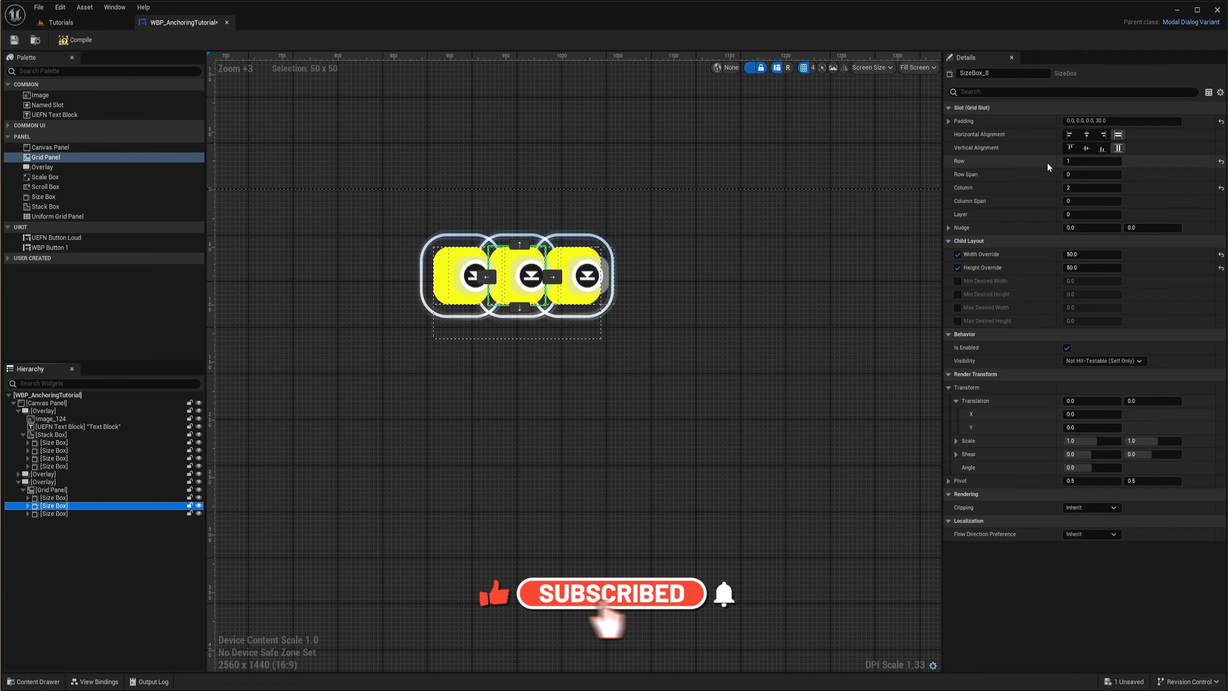
click(1094, 161)
text(2)
key(Return)
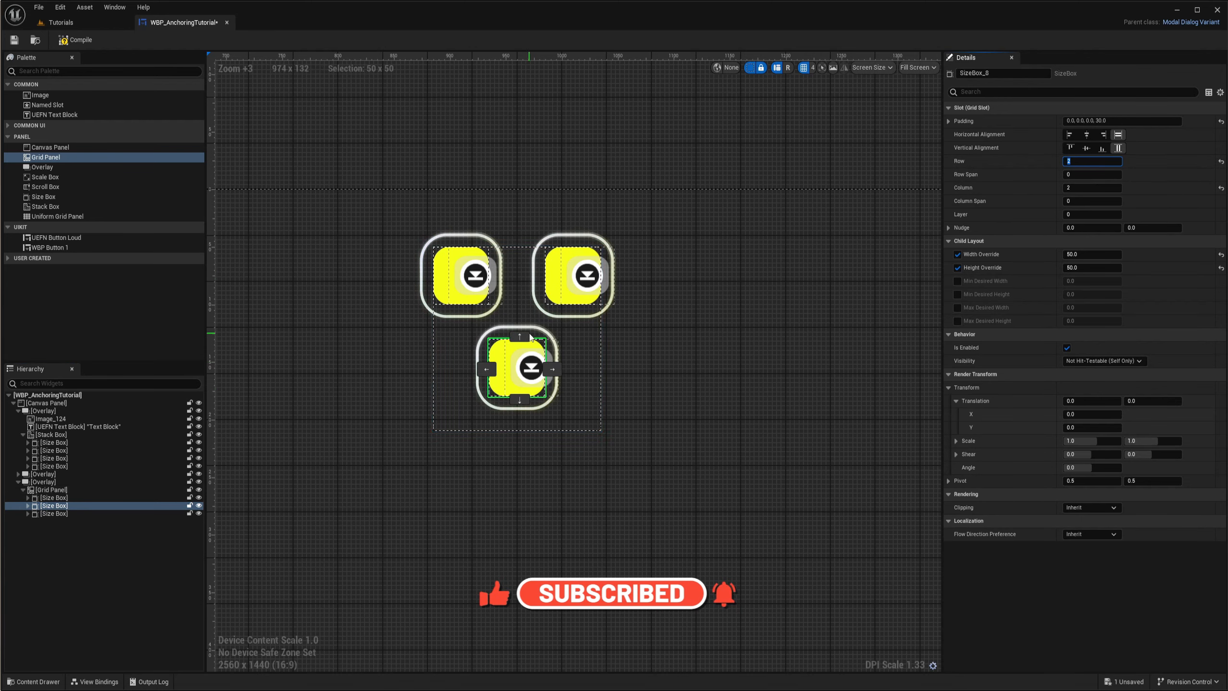
right_drag(723, 326, 702, 327)
click(1094, 161)
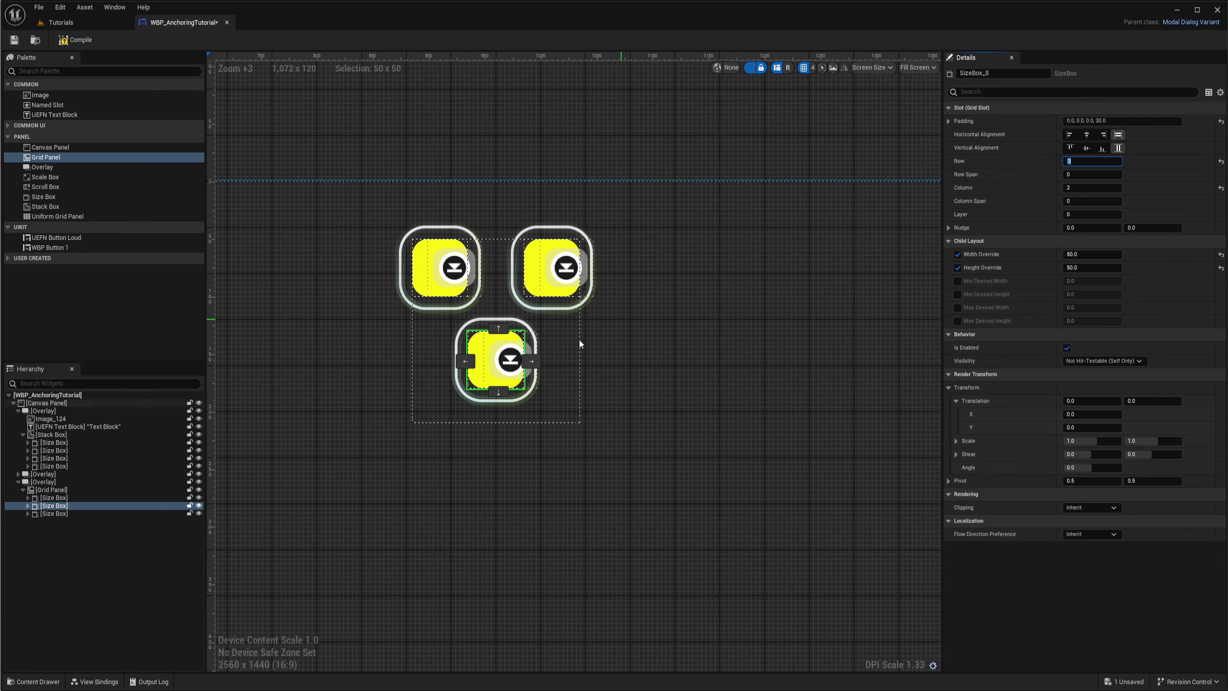
scroll(549, 305, down, 3)
scroll(527, 354, up, 4)
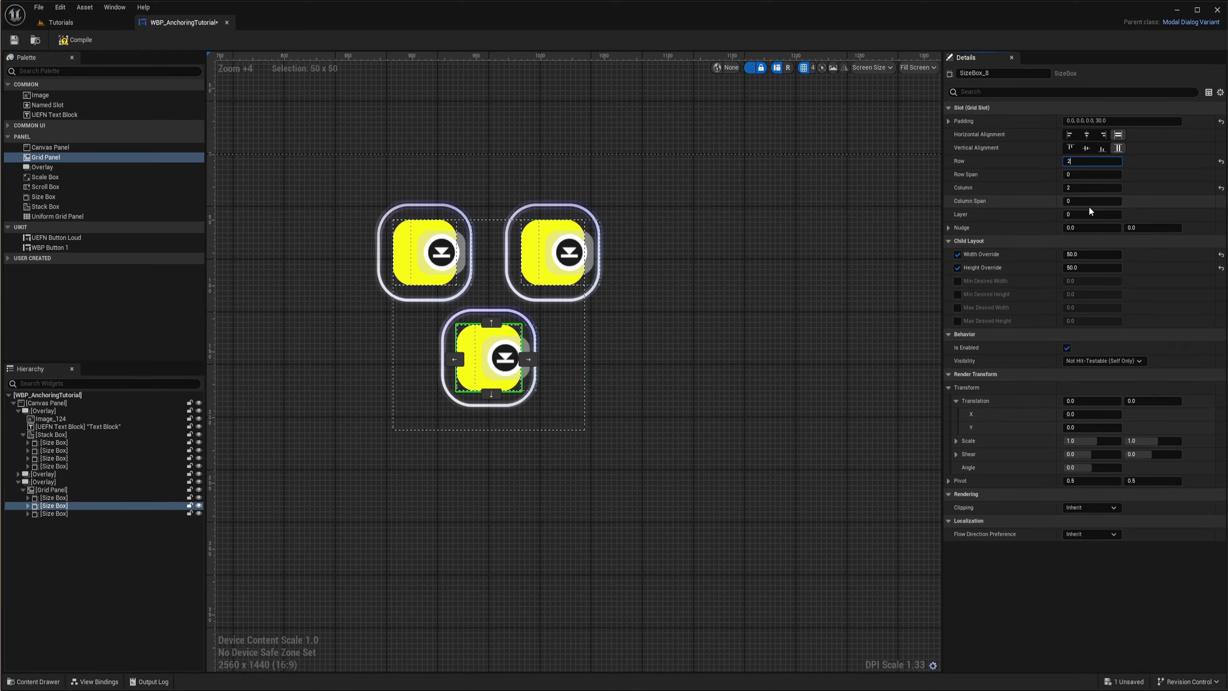
text(2)
key(Return)
- Duplicate the middle Size Box and set the copy's Row to 3
click(57, 513)
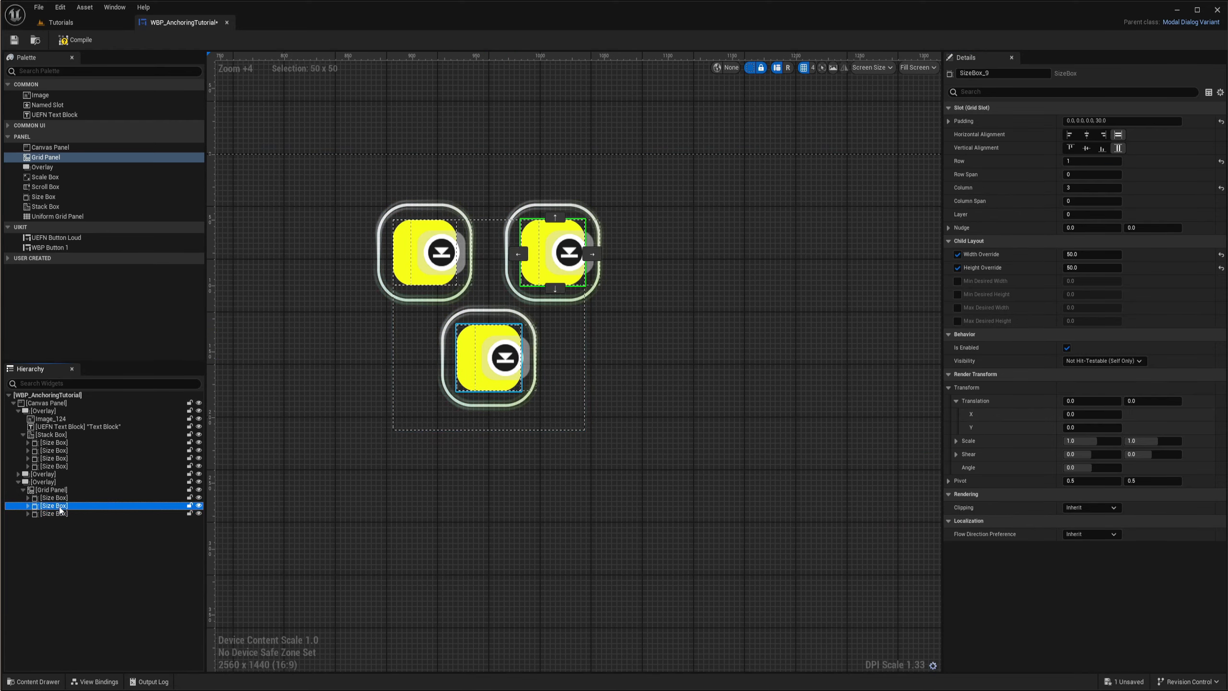
click(65, 508)
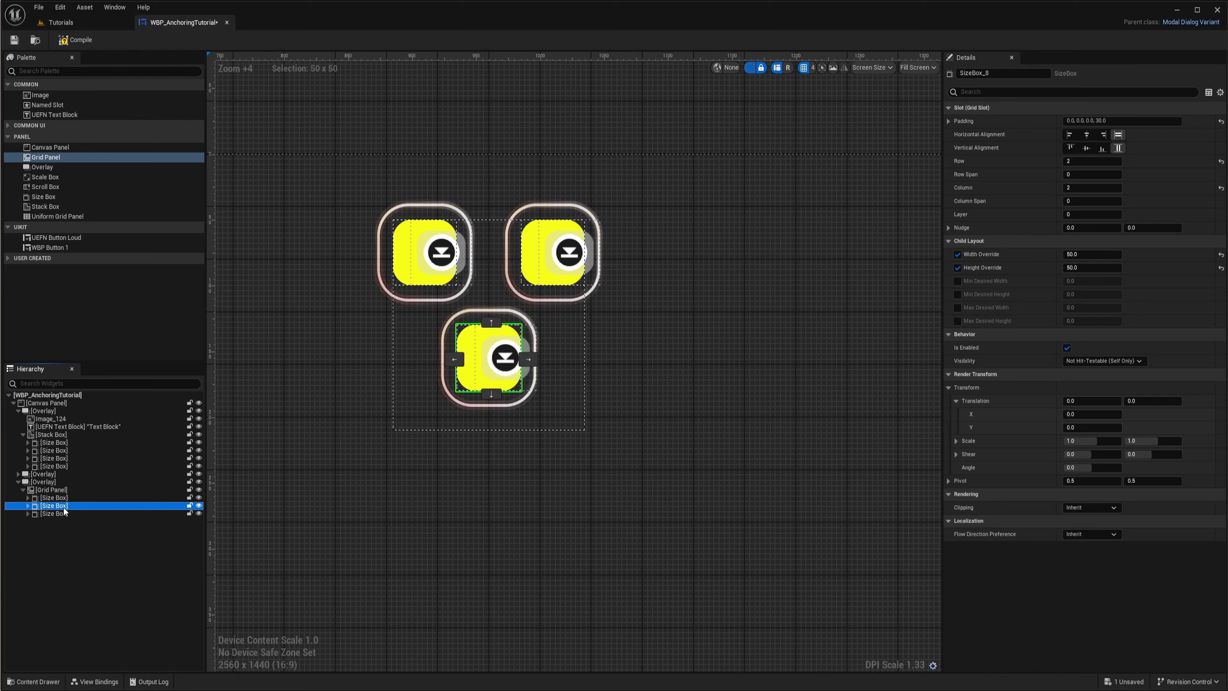
key(ctrl+d)
click(1092, 162)
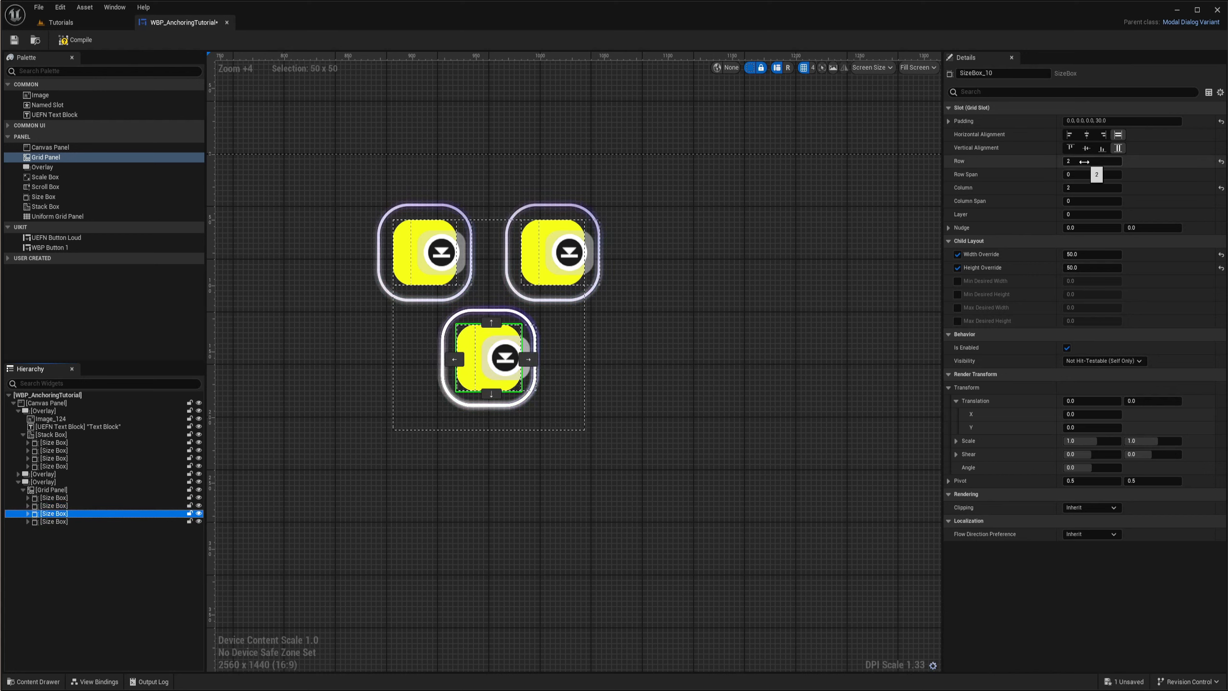
text(3)
key(Return)
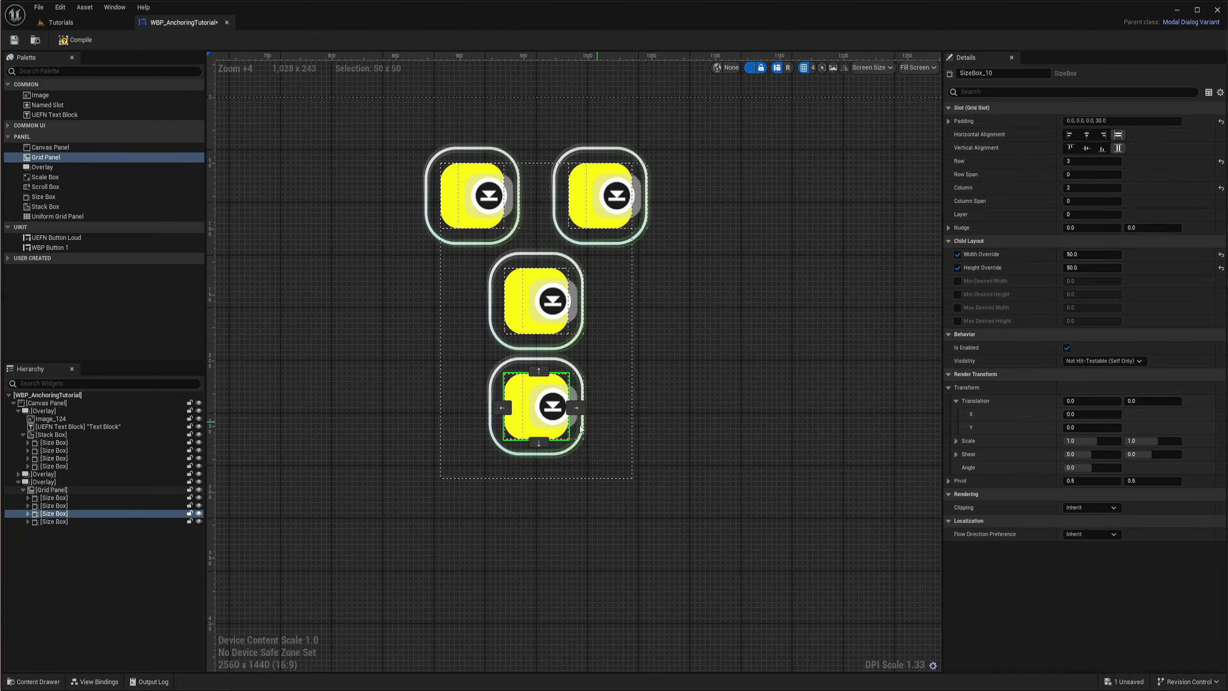
- Examine the button grid up close and its placement between the two side panels on the whole canvas
scroll(550, 314, down, 3)
click(611, 343)
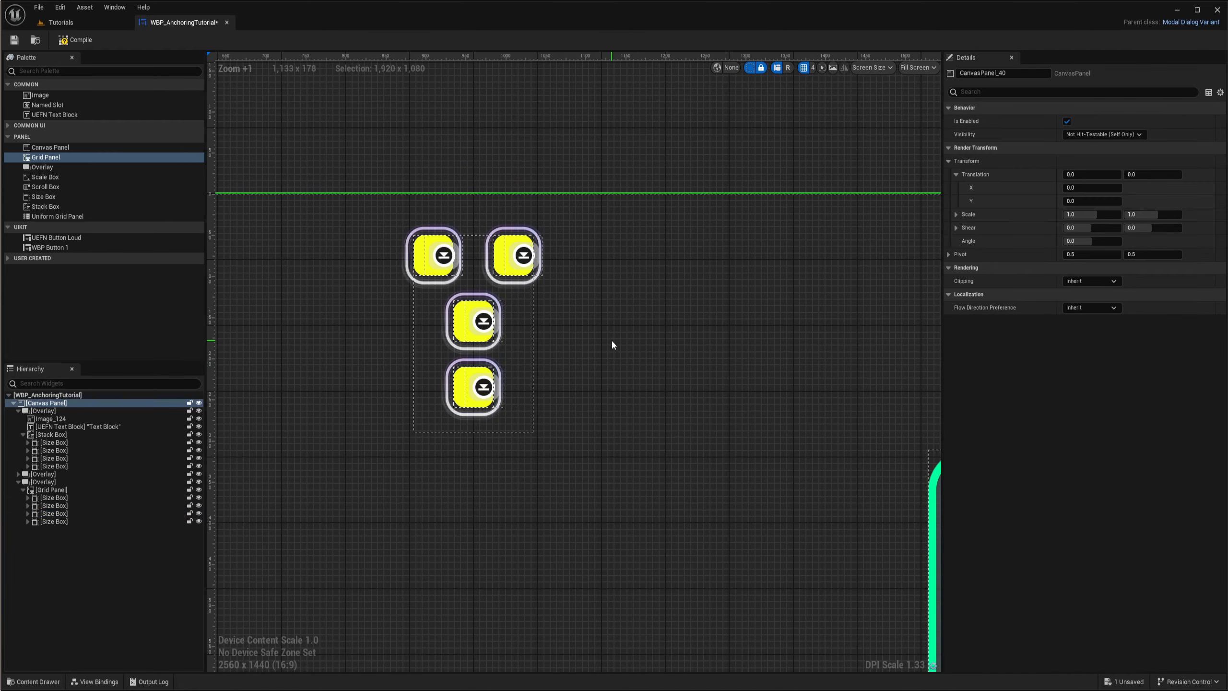
scroll(611, 343, down, 5)
scroll(543, 356, up, 5)
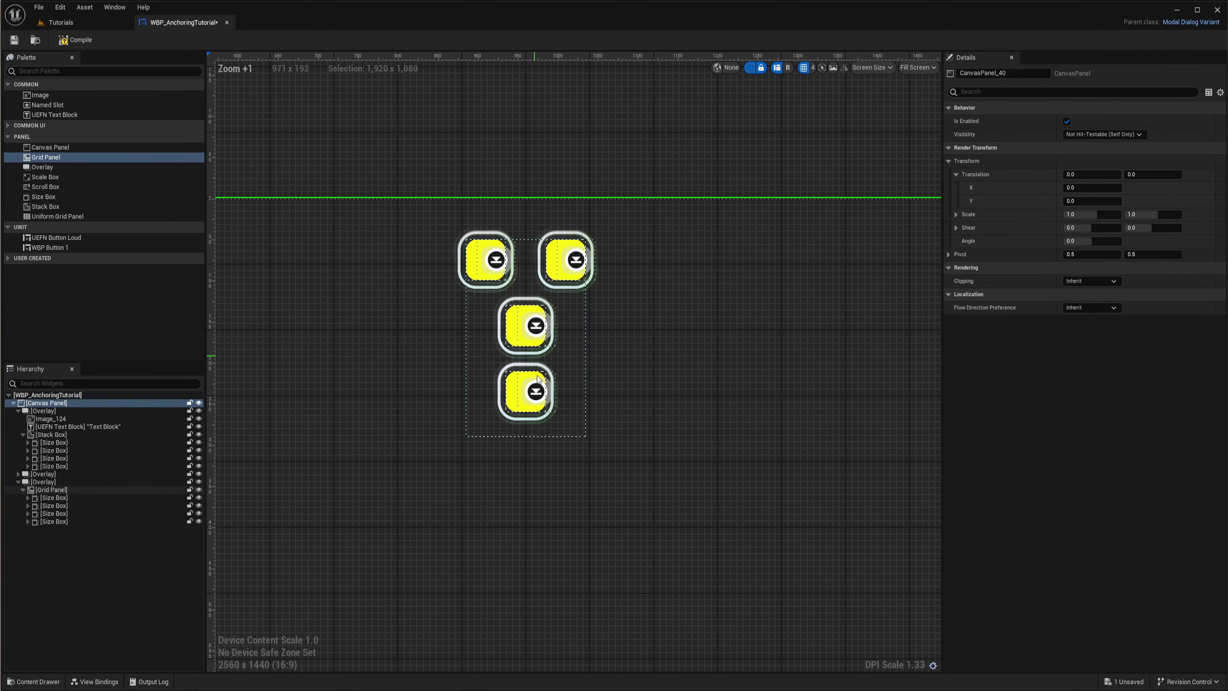
scroll(535, 360, up, 2)
scroll(677, 344, down, 2)
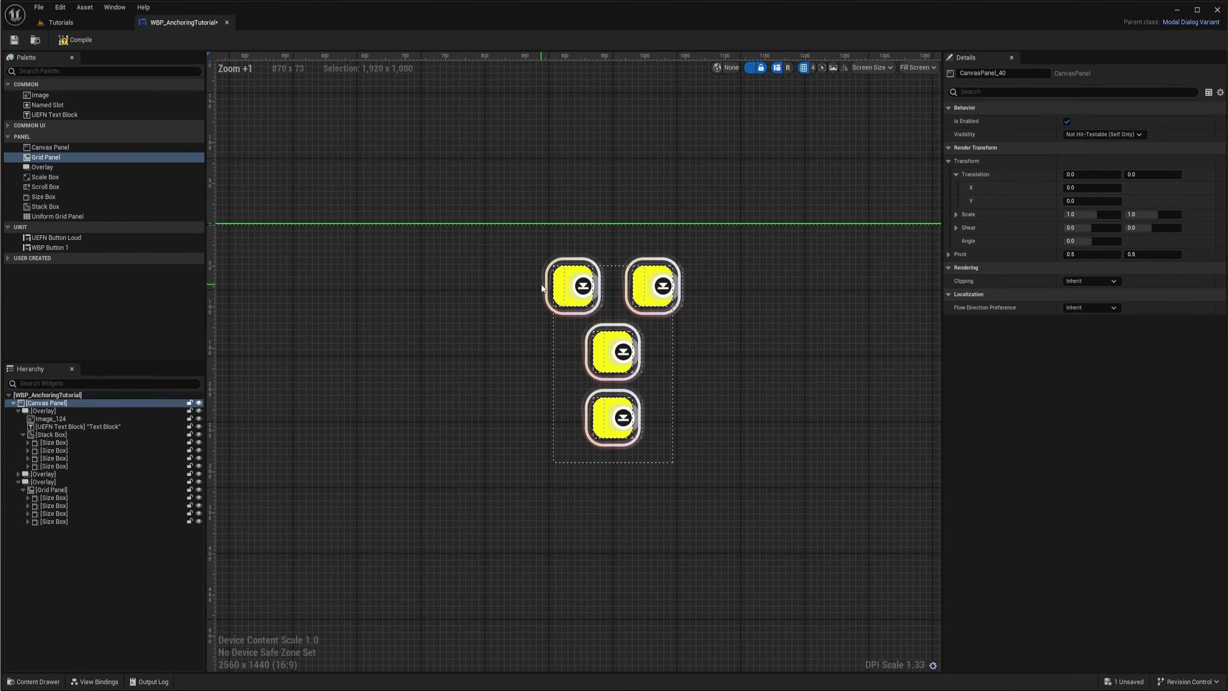
scroll(599, 335, down, 5)
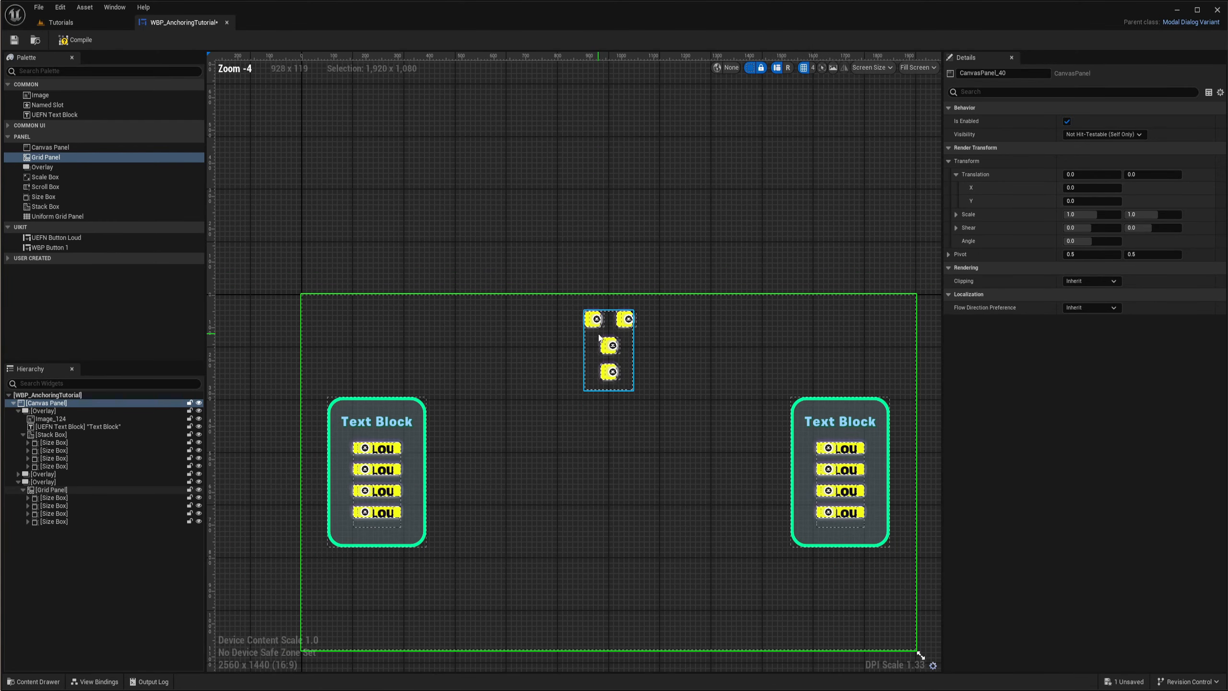
scroll(602, 334, up, 8)
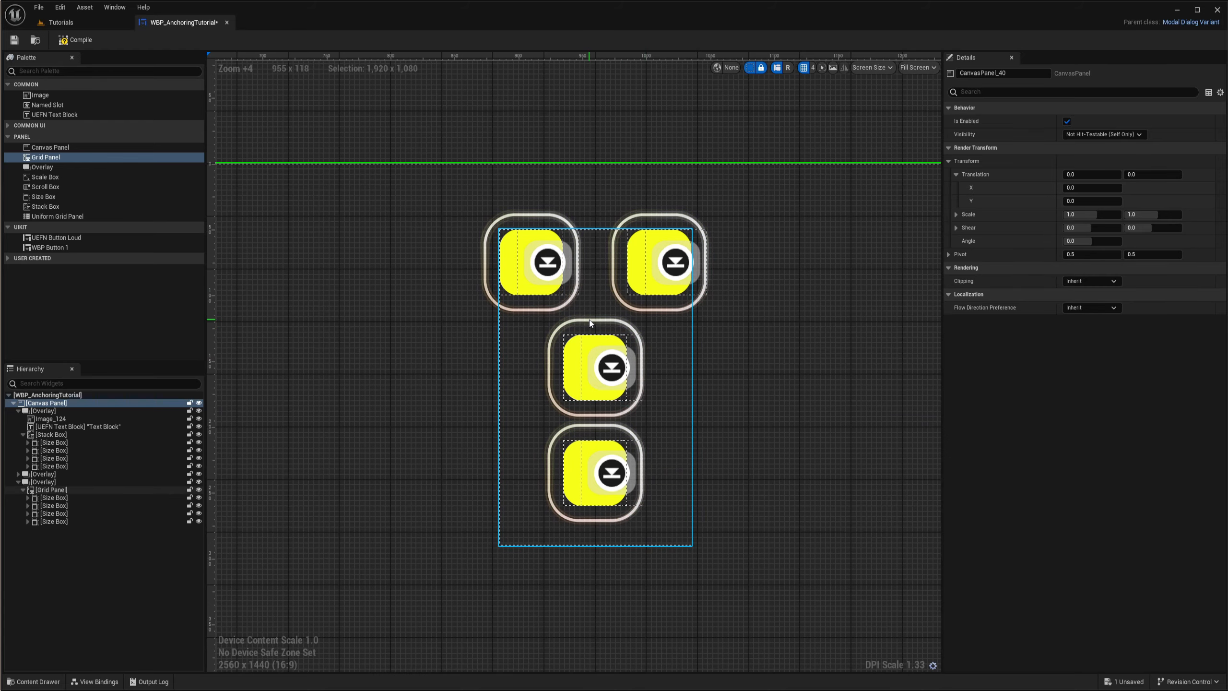
- Widen the preview canvas to 3440 x 1440 and check how the button grid stays centered below the top edge
scroll(591, 323, down, 11)
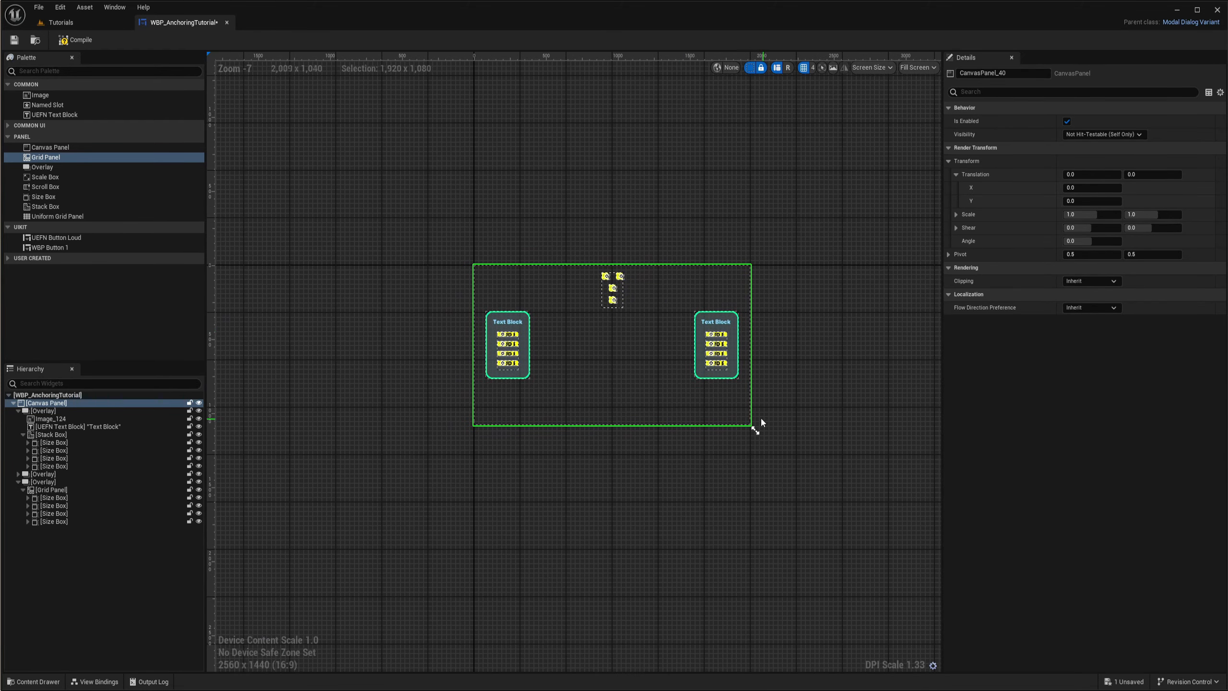
drag(753, 431, 849, 430)
scroll(666, 310, up, 3)
scroll(547, 351, down, 3)
right_drag(657, 385, 617, 338)
scroll(576, 288, up, 5)
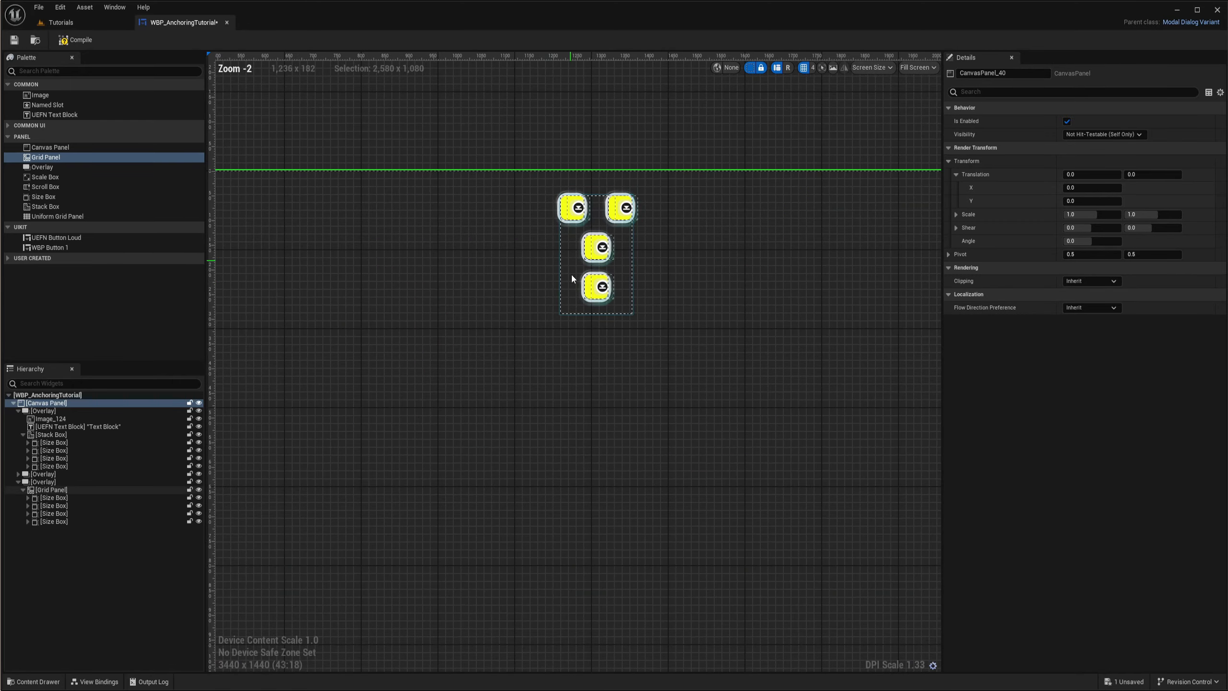
scroll(594, 274, down, 4)
scroll(531, 211, up, 8)
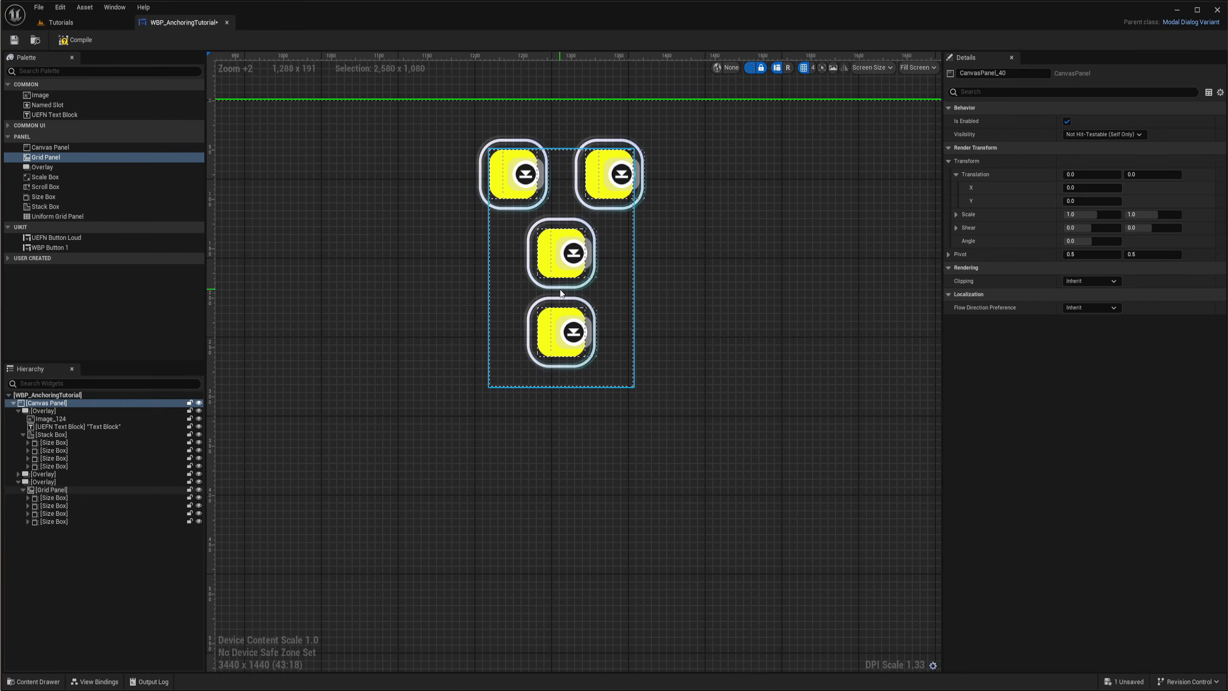
scroll(561, 293, down, 5)
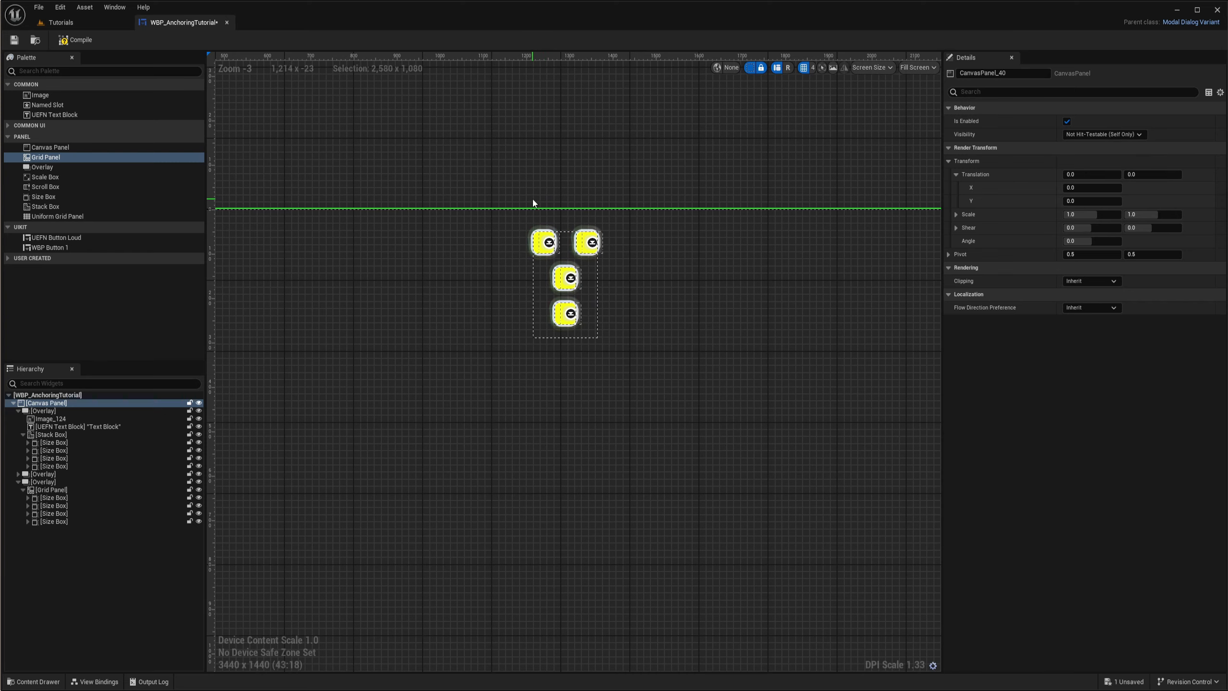
scroll(633, 238, down, 4)
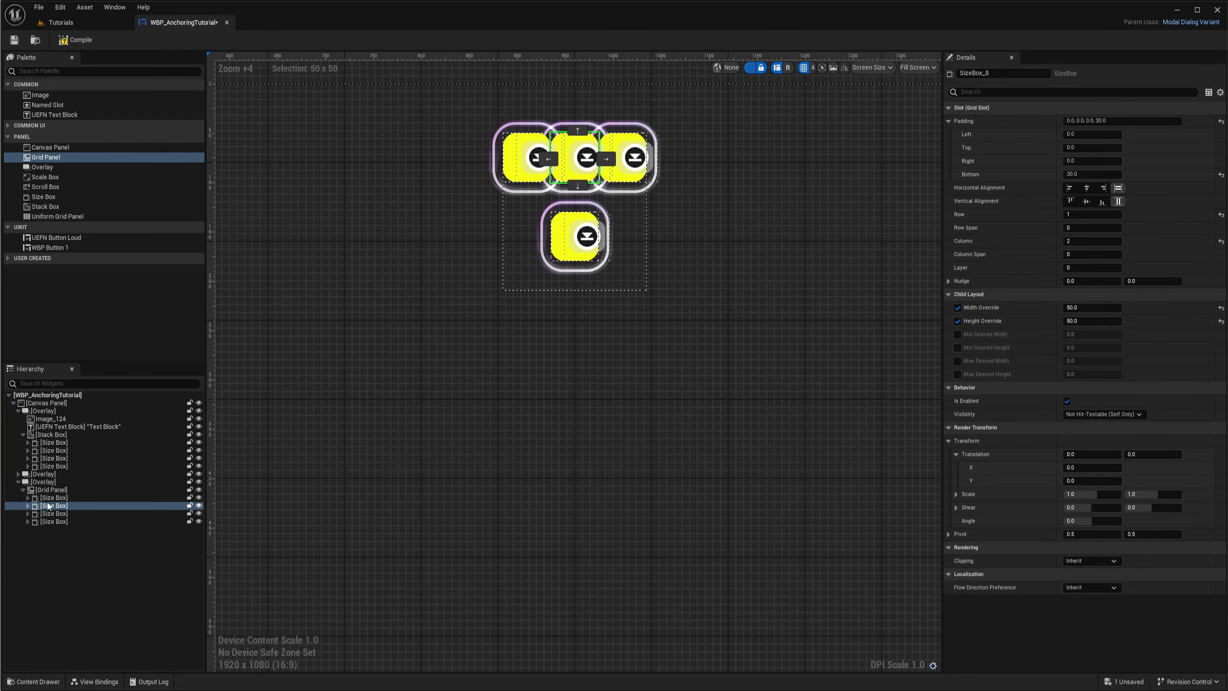
- Set the right padding of all four Size Boxes in the Grid Panel to 30
click(48, 497)
shift+click(49, 521)
scroll(599, 271, up, 5)
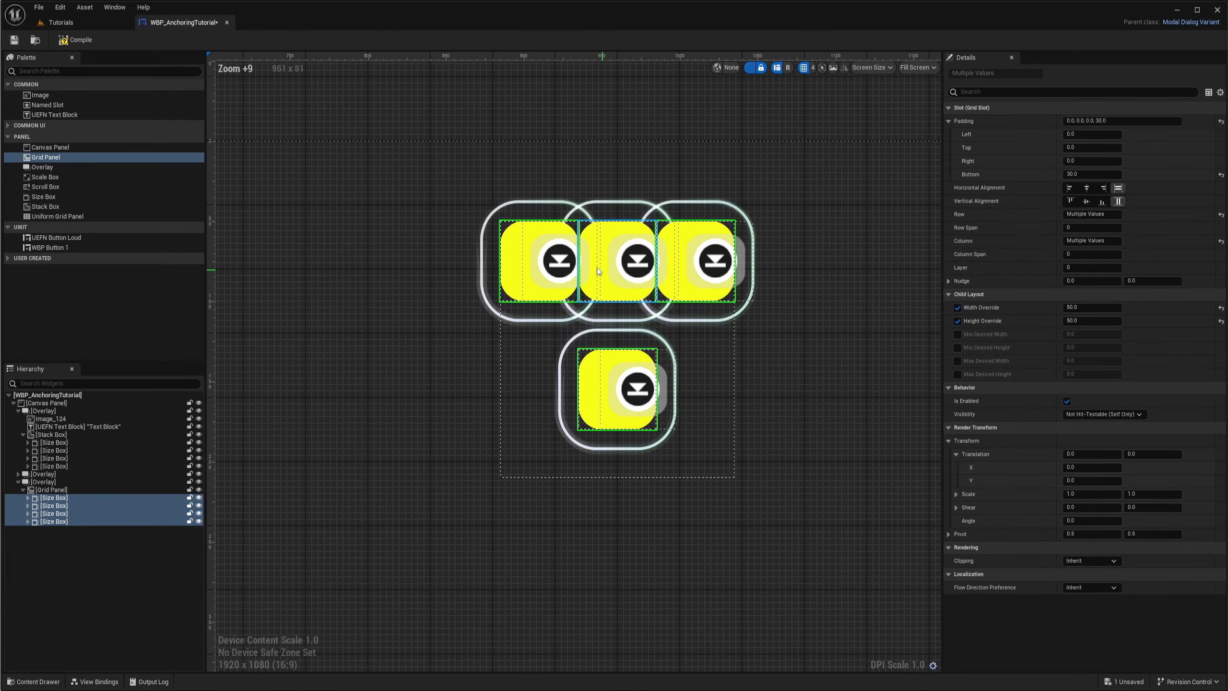
scroll(599, 271, up, 4)
scroll(816, 258, down, 5)
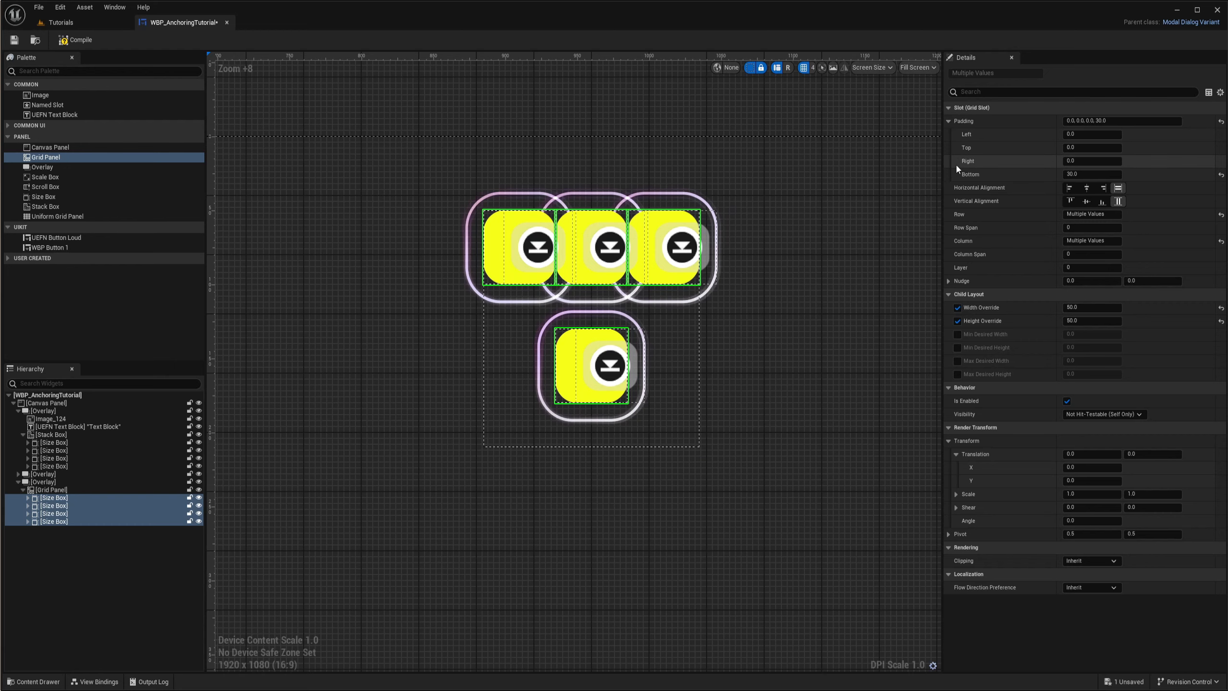
text(30)
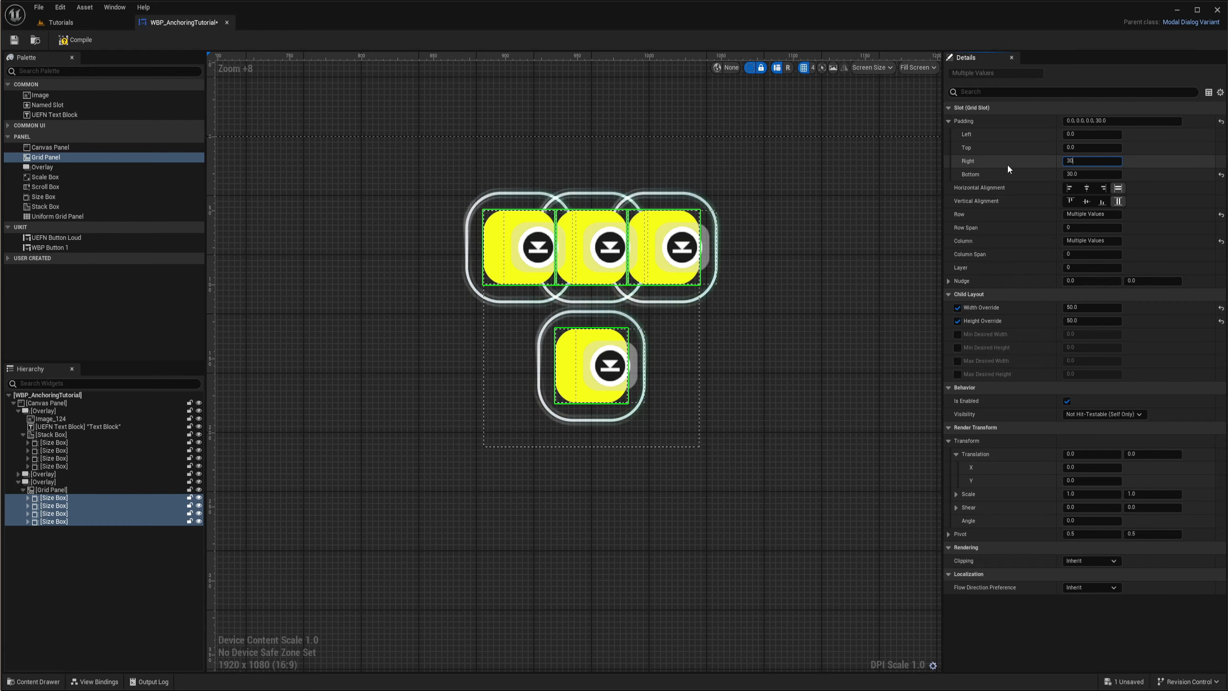
key(Return)
scroll(544, 238, up, 3)
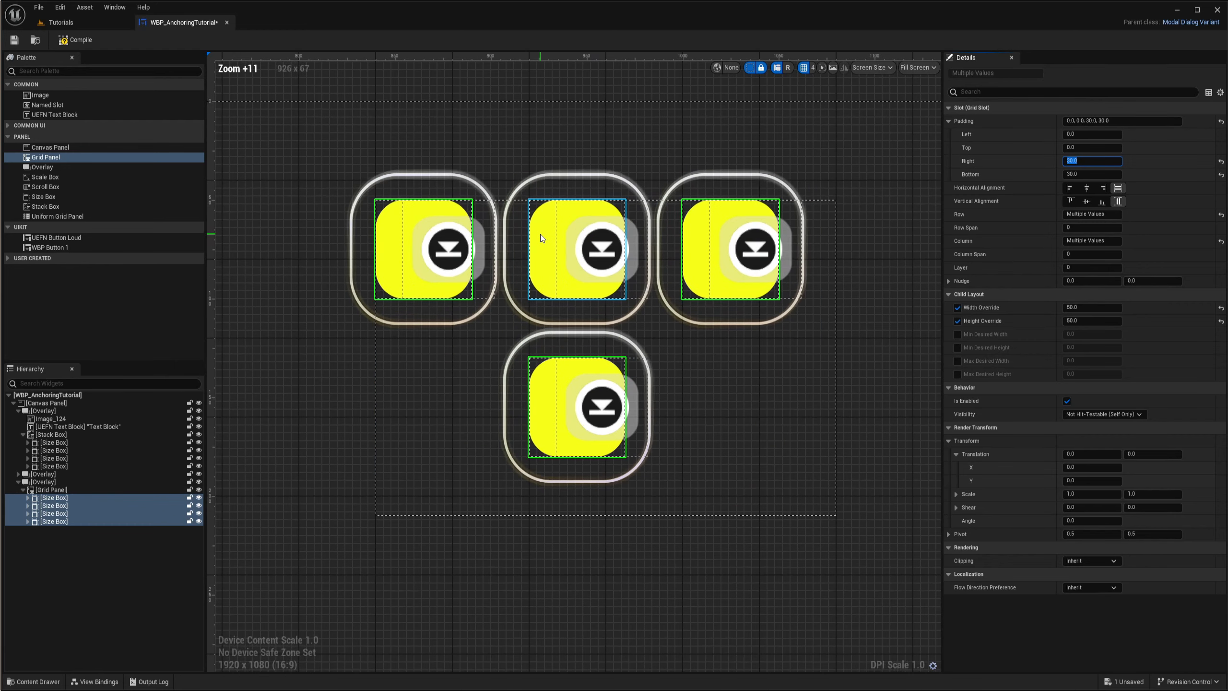
scroll(569, 245, down, 3)
right_drag(732, 332, 711, 334)
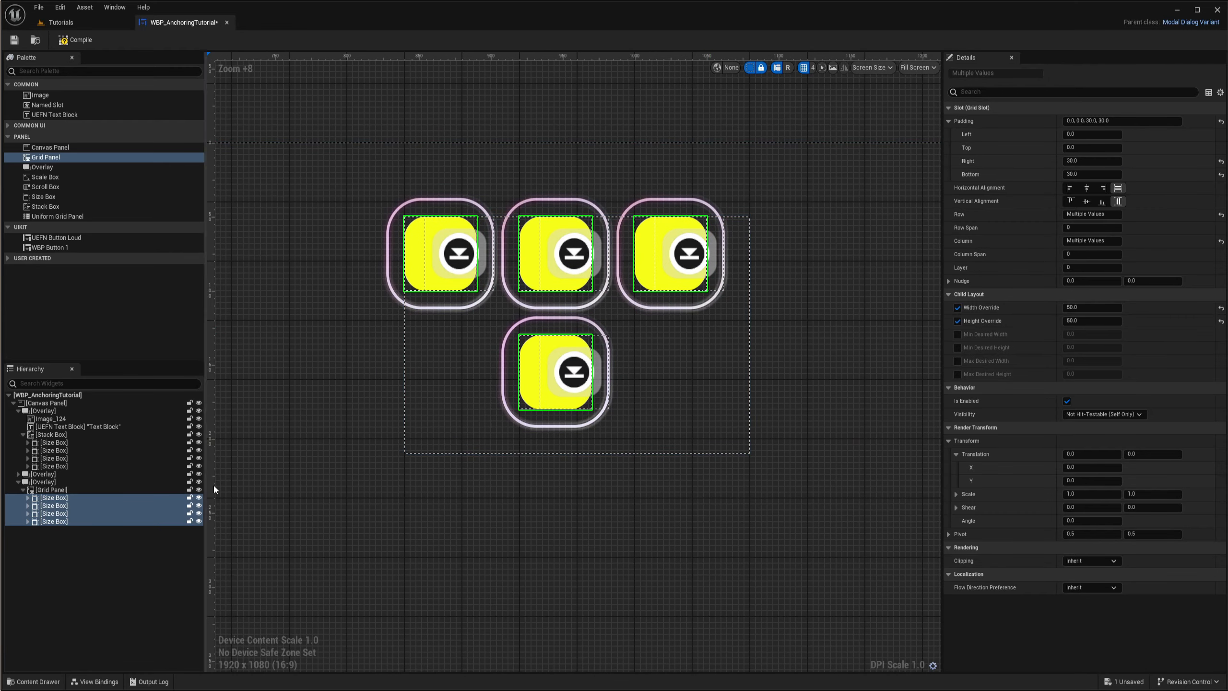
- Duplicate the Size Box in the grid's lower row and move the copy to Column 3
click(500, 421)
click(532, 395)
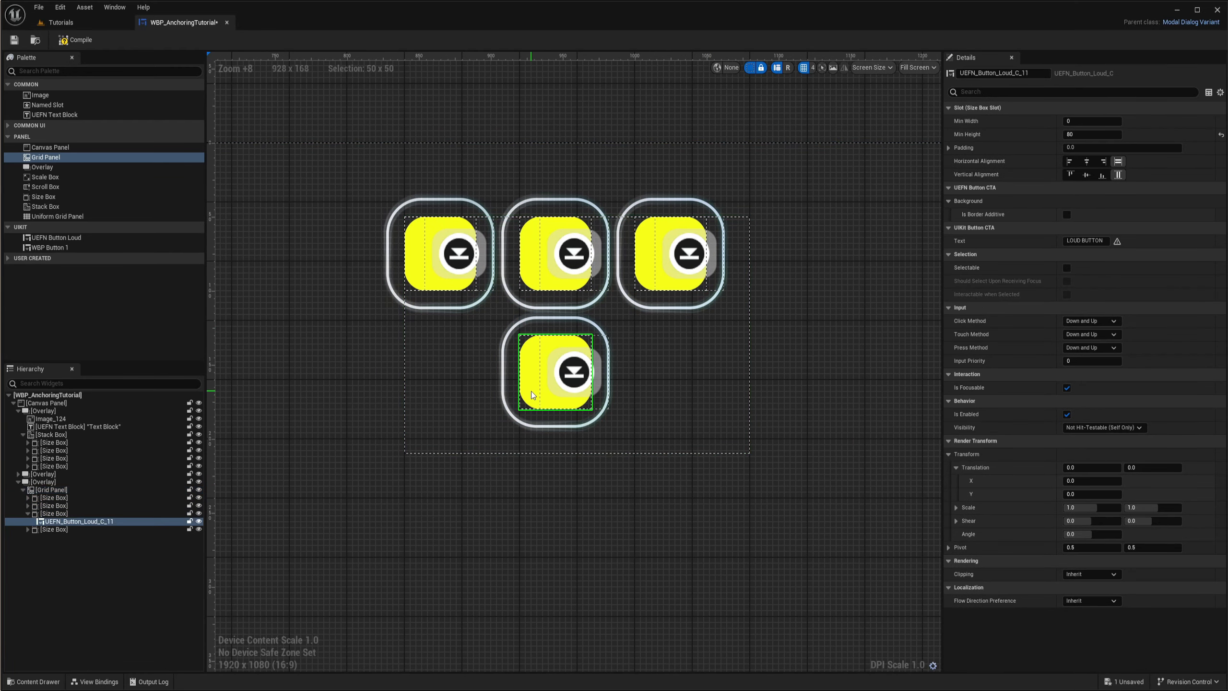
click(30, 515)
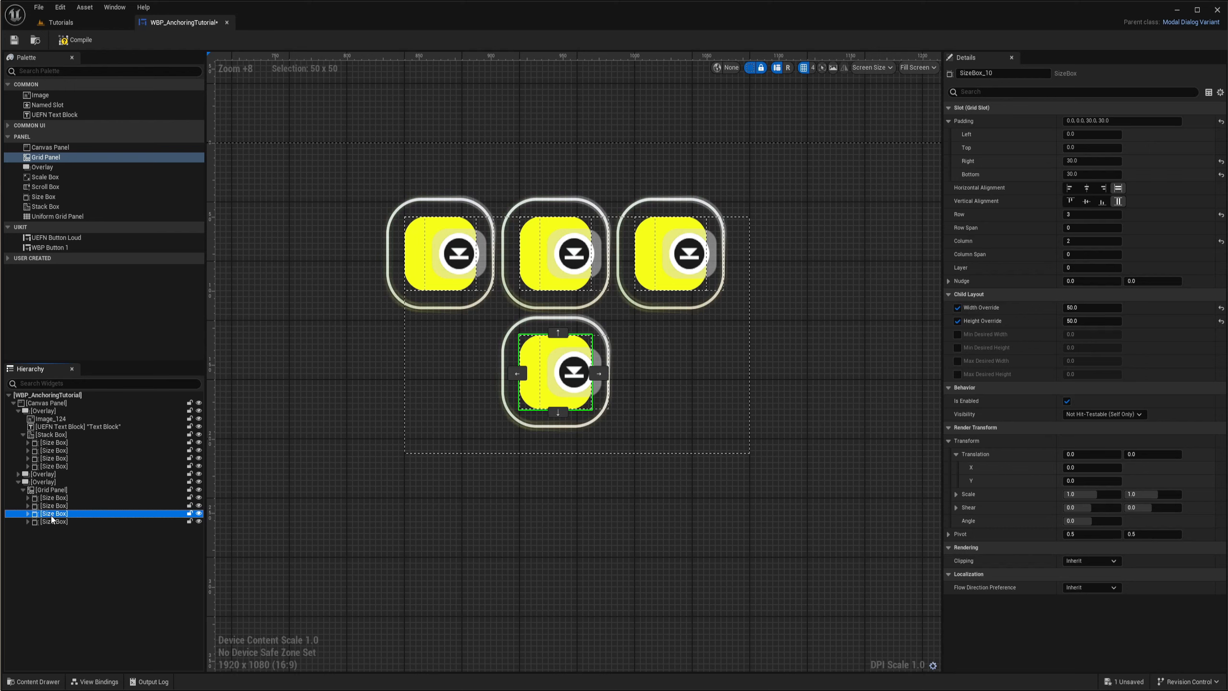
key(ctrl+d)
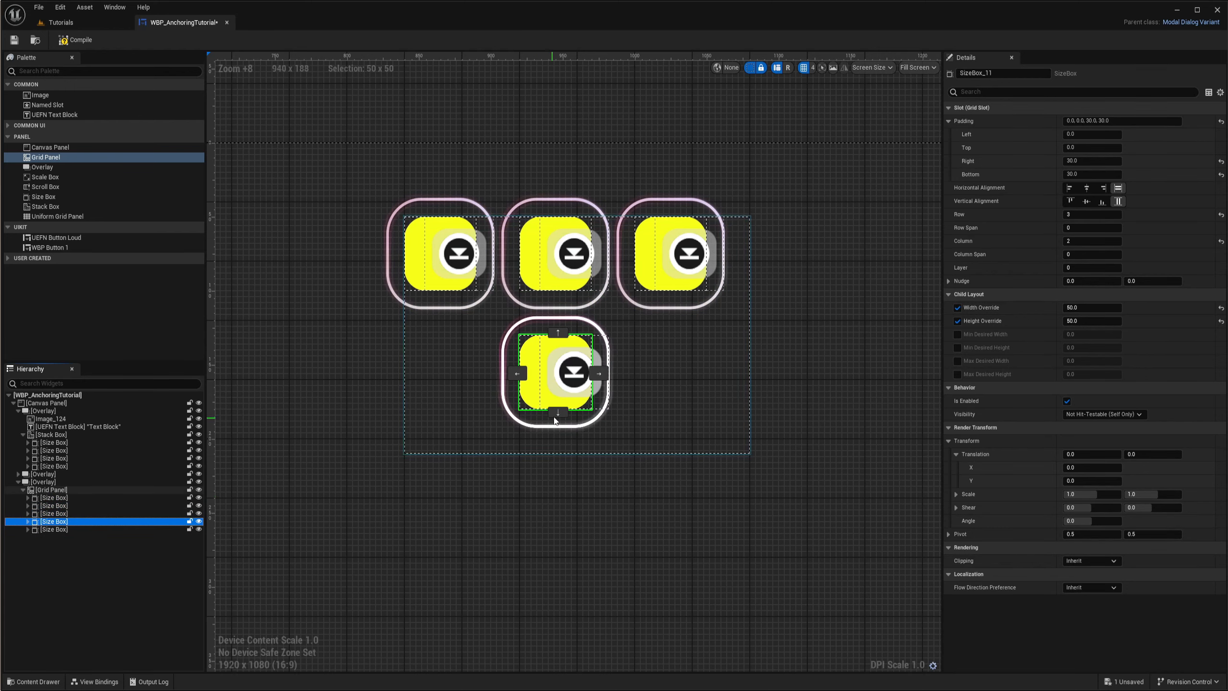
click(600, 373)
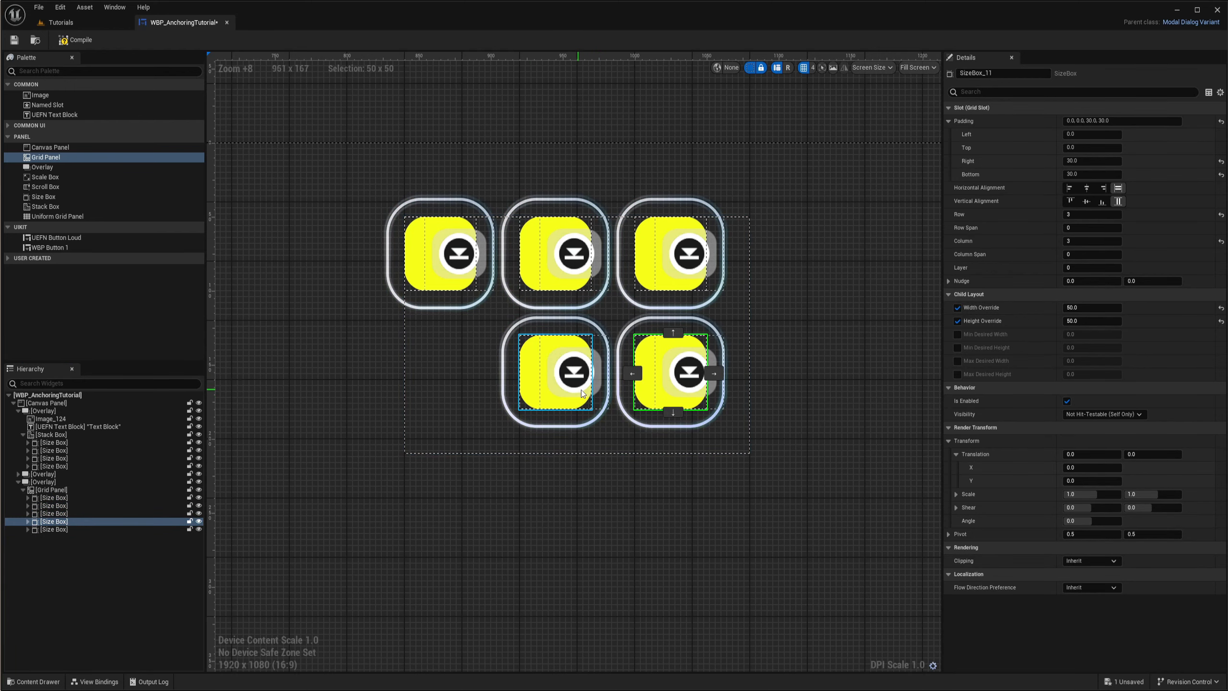
- Duplicate the Size Box in Row 3, Column 3 and move the copy to Column 1
right_drag(479, 401, 496, 397)
key(ctrl+d)
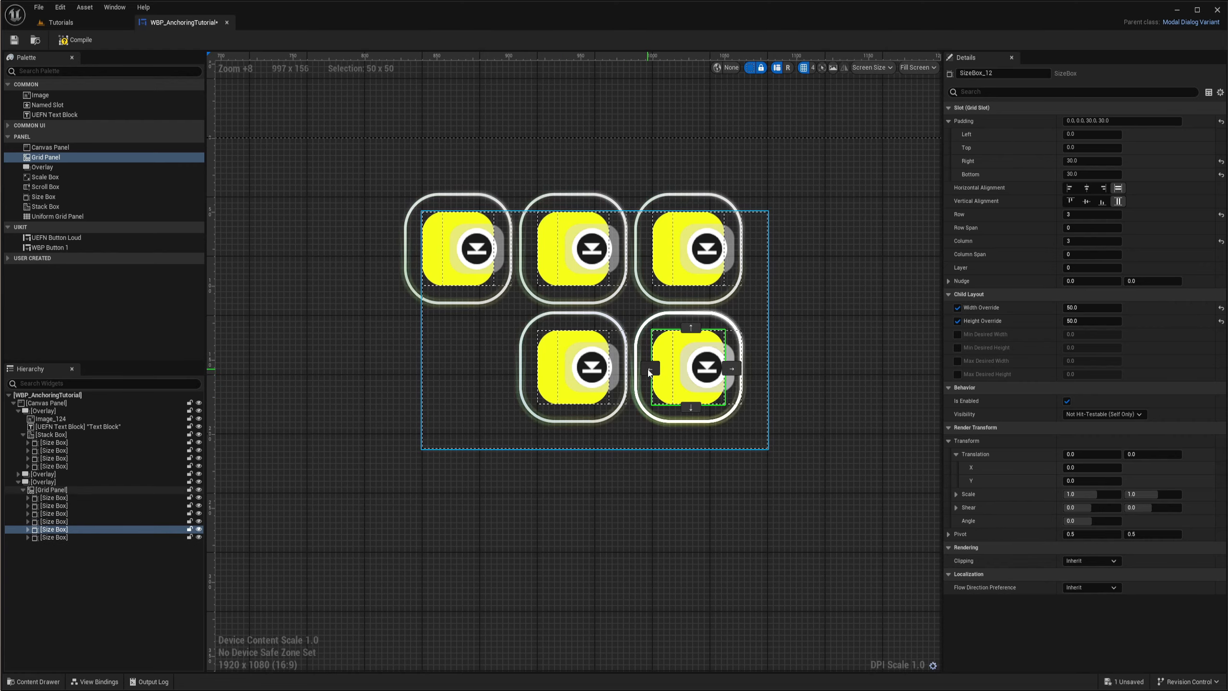
click(650, 368)
click(535, 369)
click(627, 459)
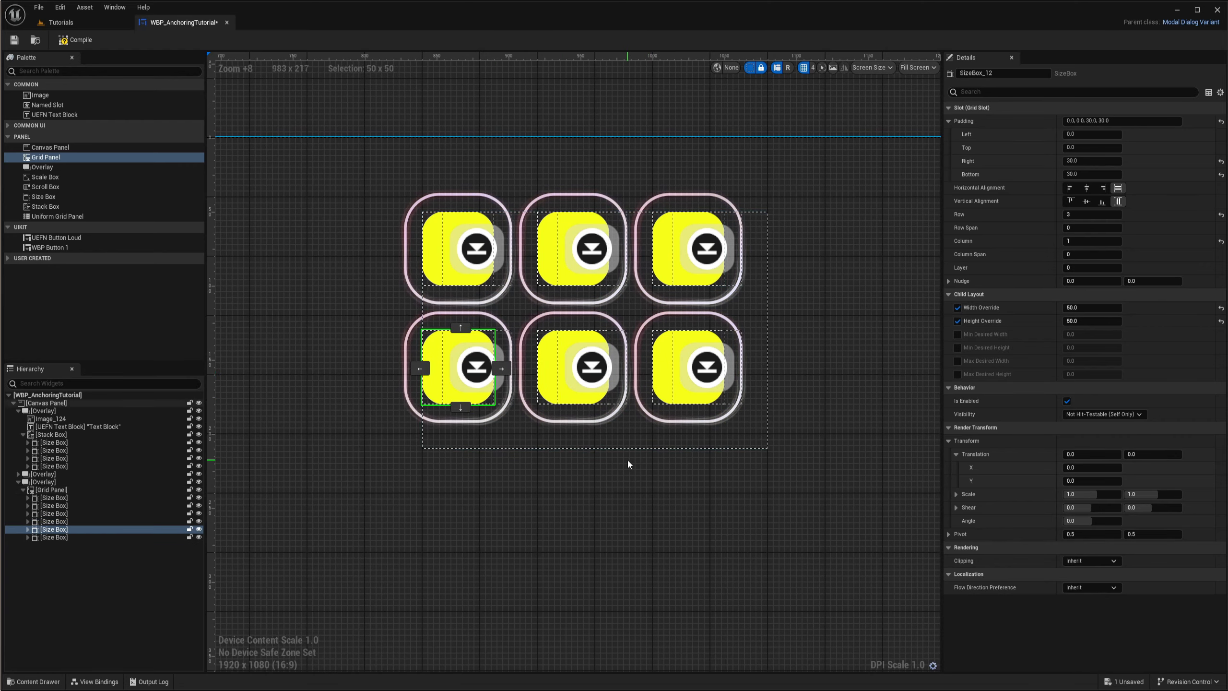
- Collapse the Grid Panel in the hierarchy and add a new Overlay to the Canvas Panel
scroll(628, 459, down, 6)
scroll(653, 421, down, 6)
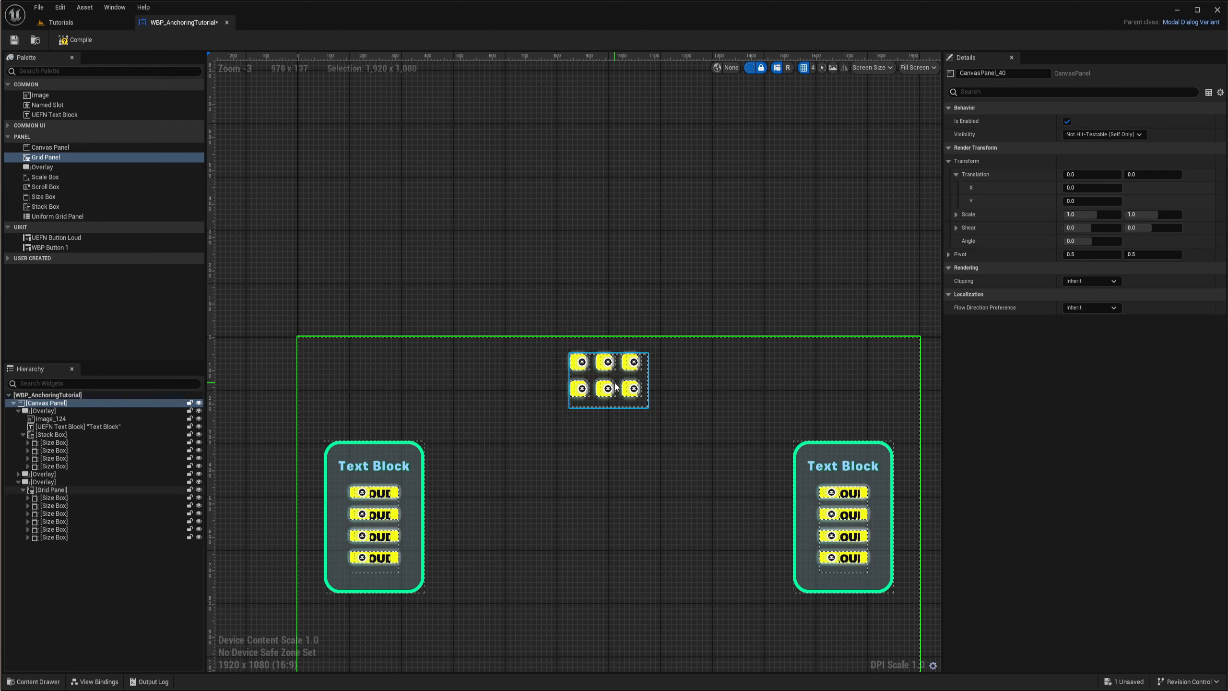
click(23, 490)
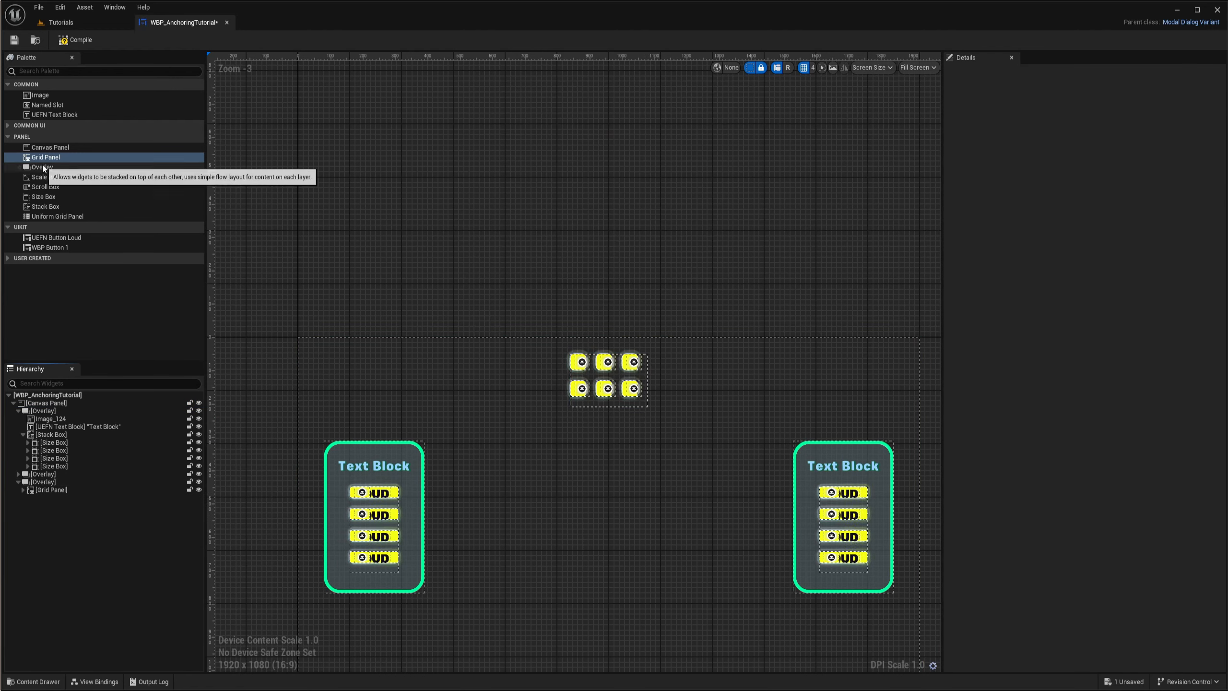
drag(43, 167, 178, 343)
drag(40, 411, 40, 404)
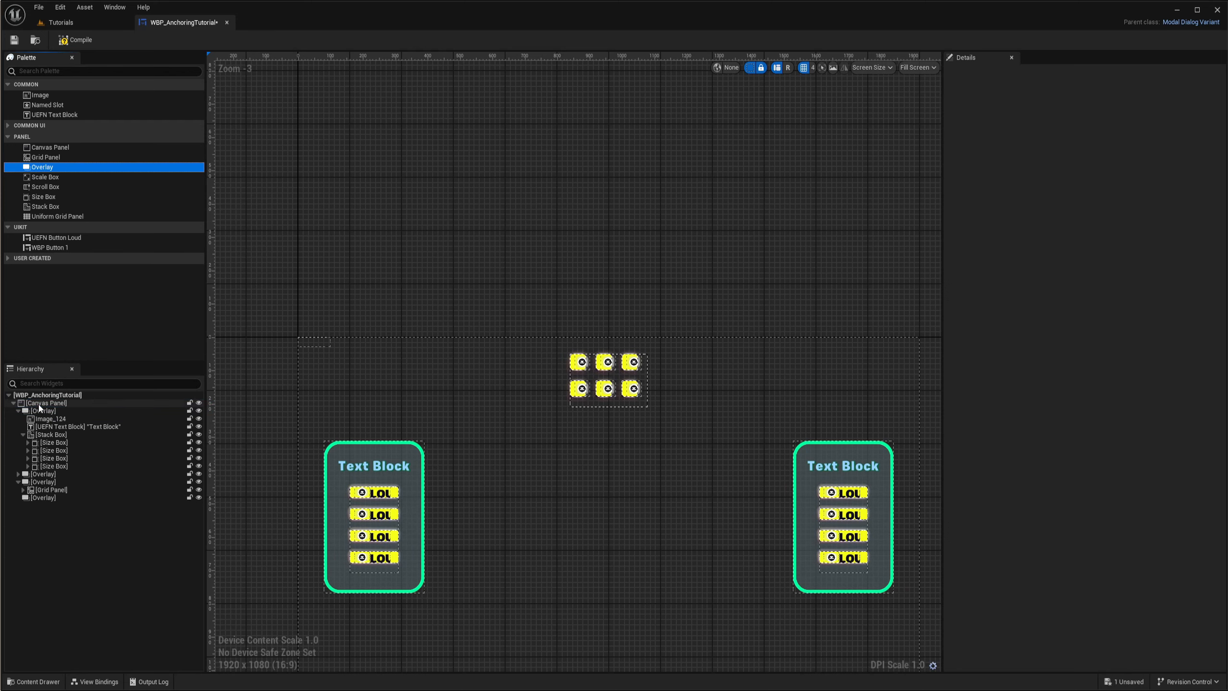
right_drag(406, 347, 447, 256)
- Anchor the new Overlay to the bottom center of the canvas
click(40, 498)
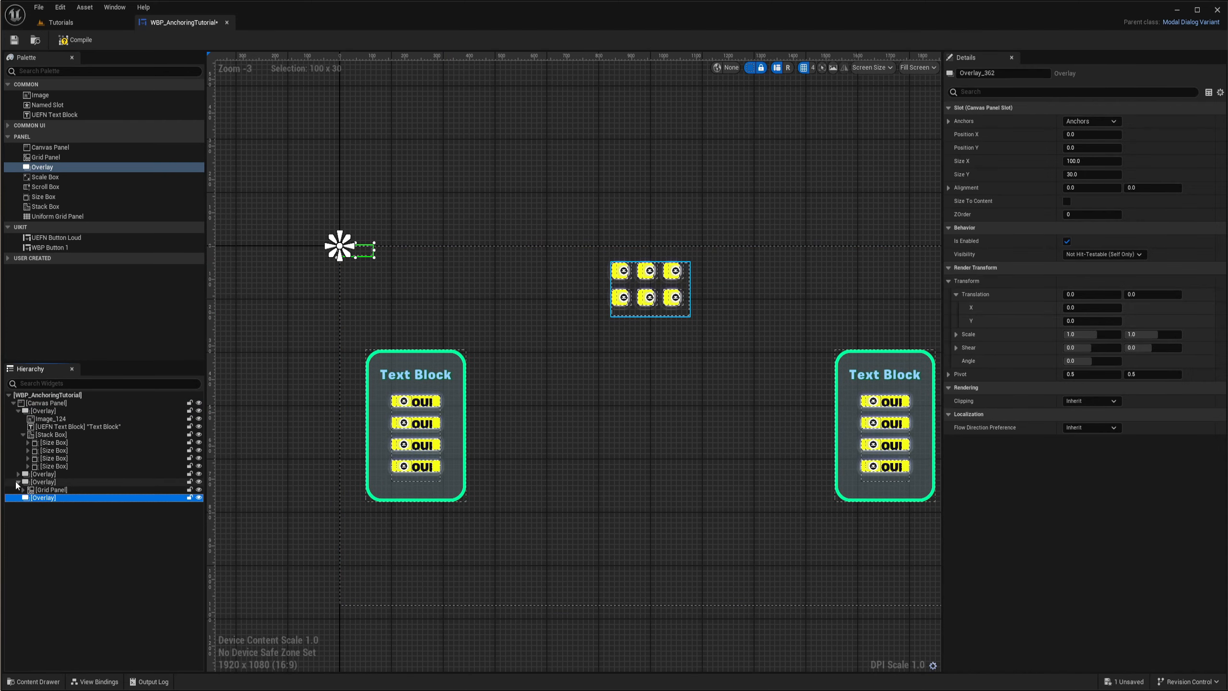
click(18, 482)
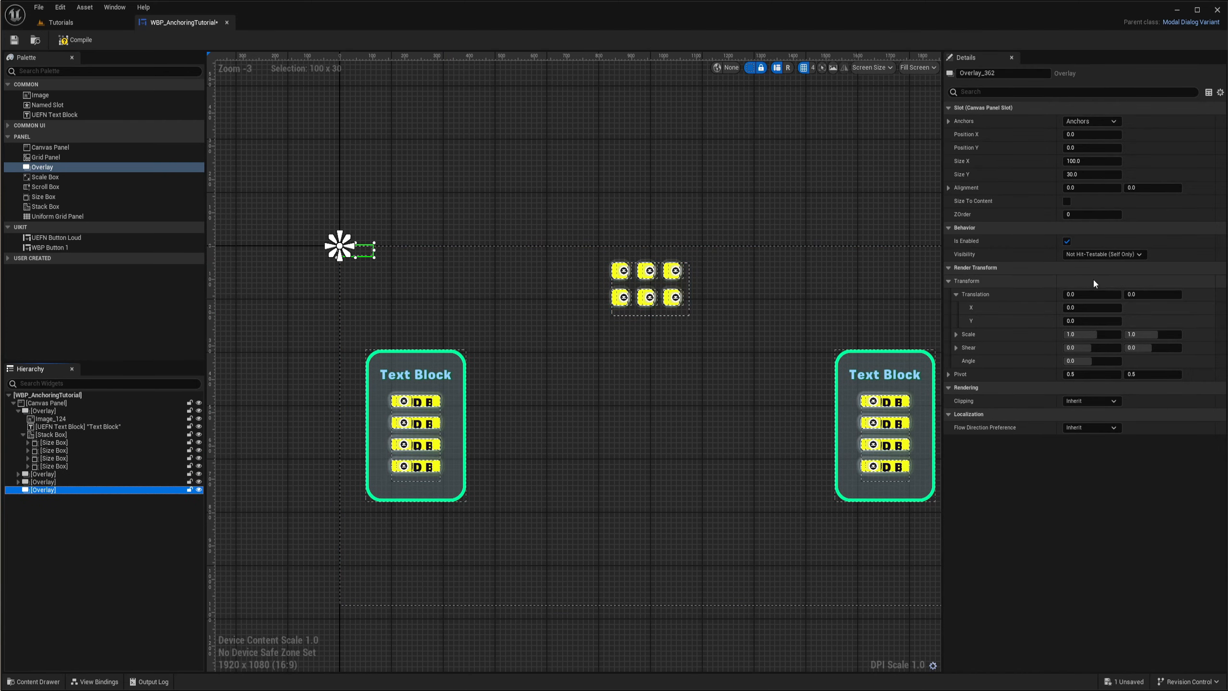
right_drag(683, 420, 587, 363)
click(1091, 121)
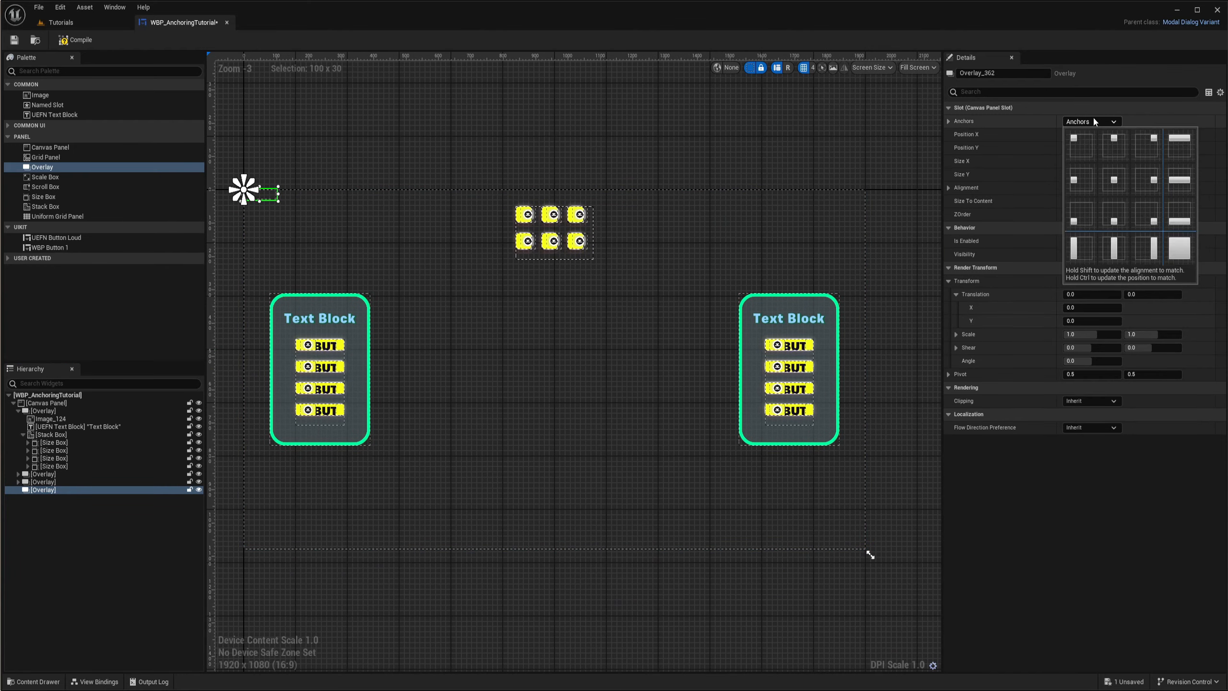
click(1117, 215)
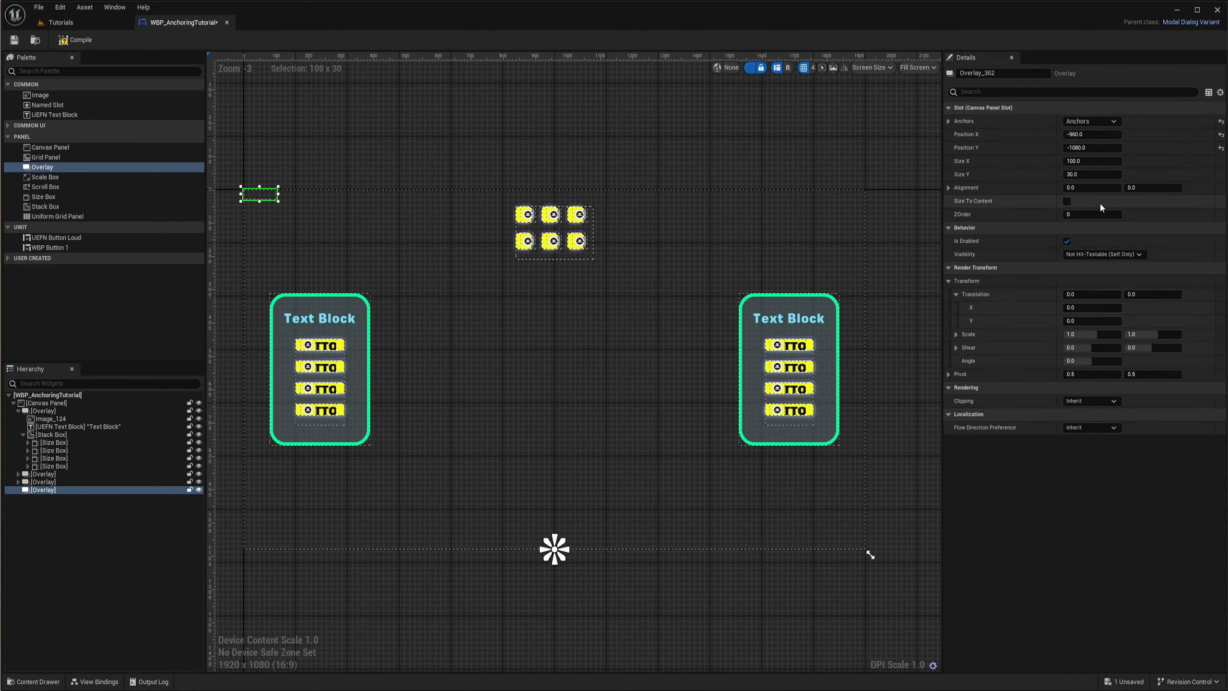
- Enable Size To Content on the new Overlay and set its Position X and Y to 0
click(1067, 200)
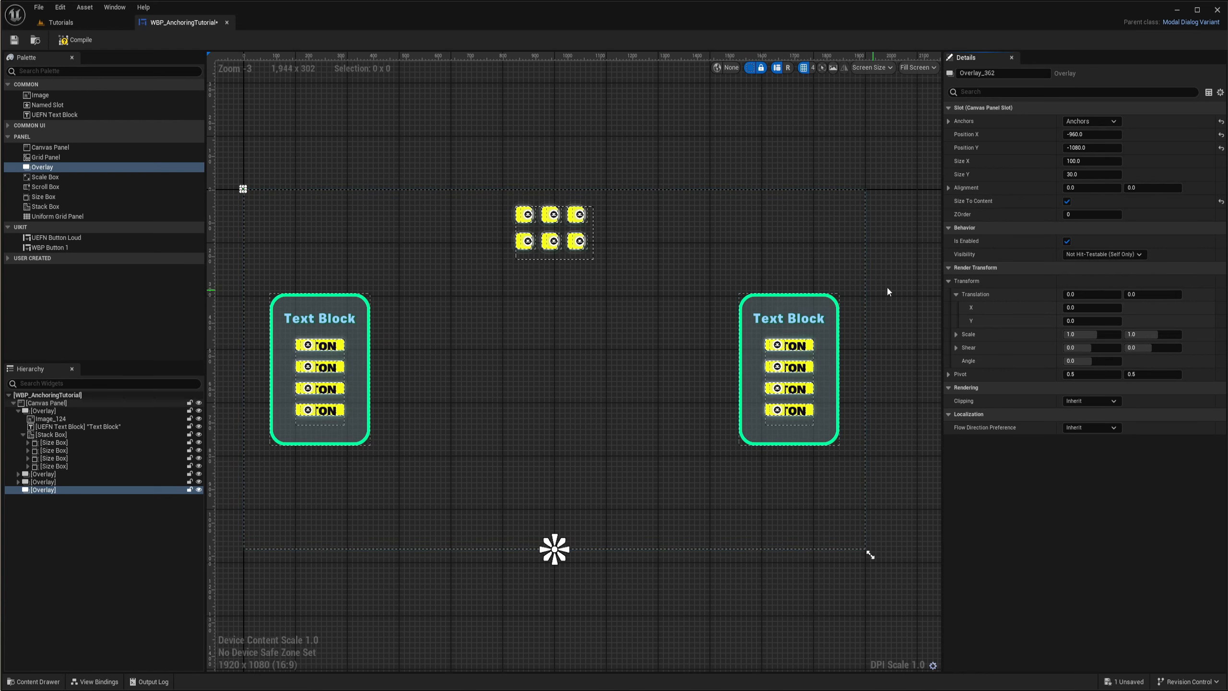
click(1091, 134)
text(0)
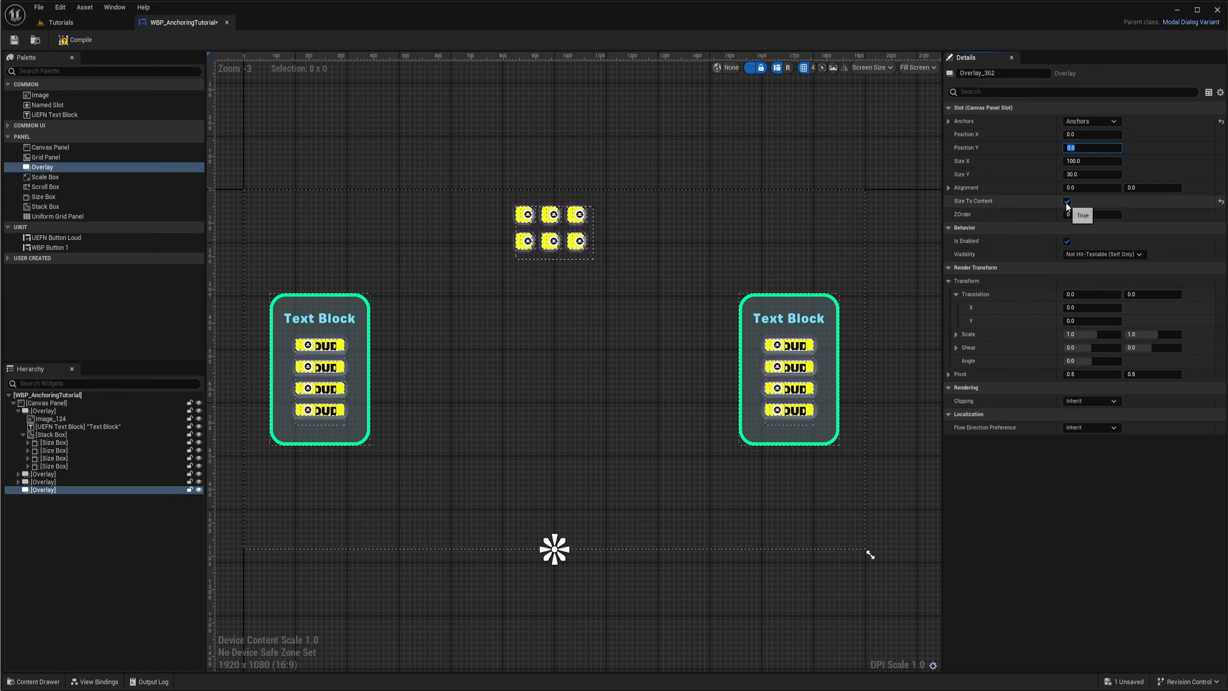
- Add a Uniform Grid Panel inside the new Overlay and paste into it a copy of the Stack Box's first Size Box
scroll(601, 484, up, 1)
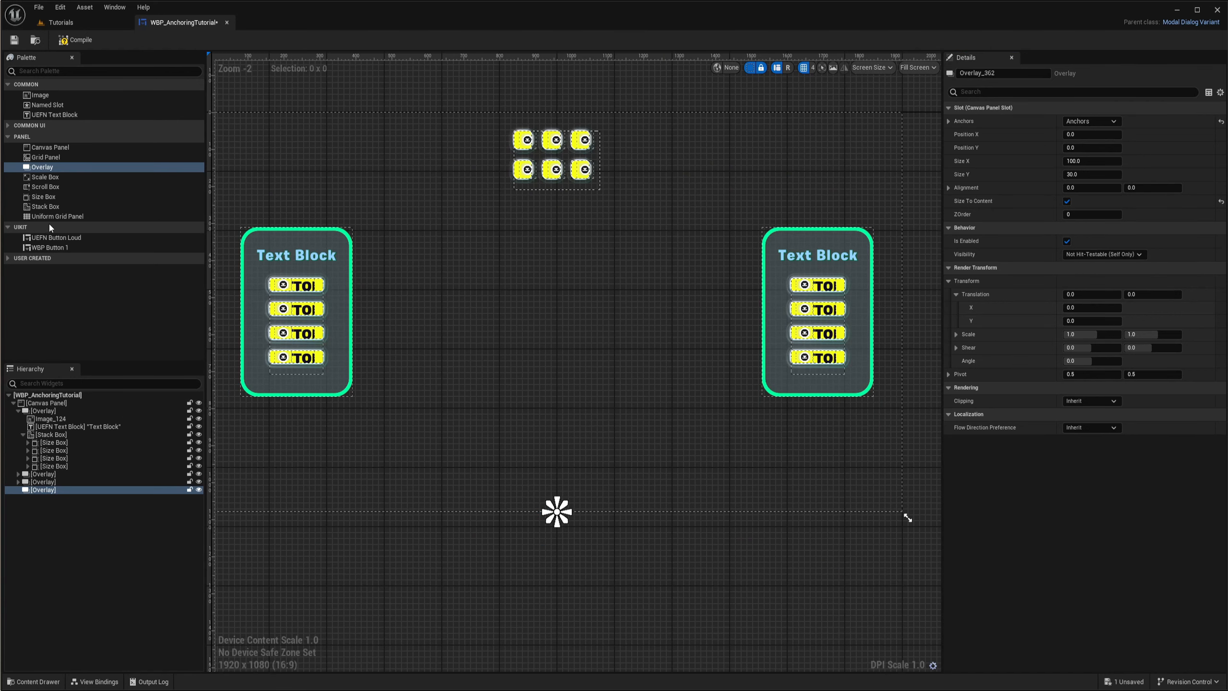
drag(51, 216, 44, 488)
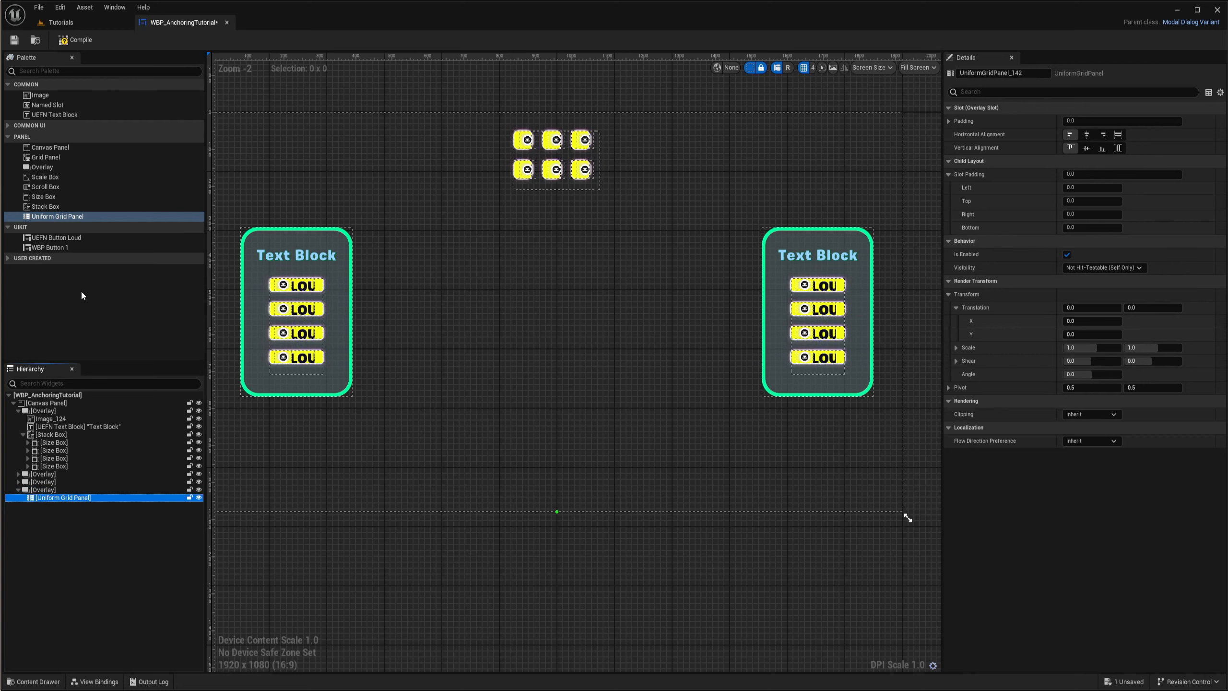
click(54, 443)
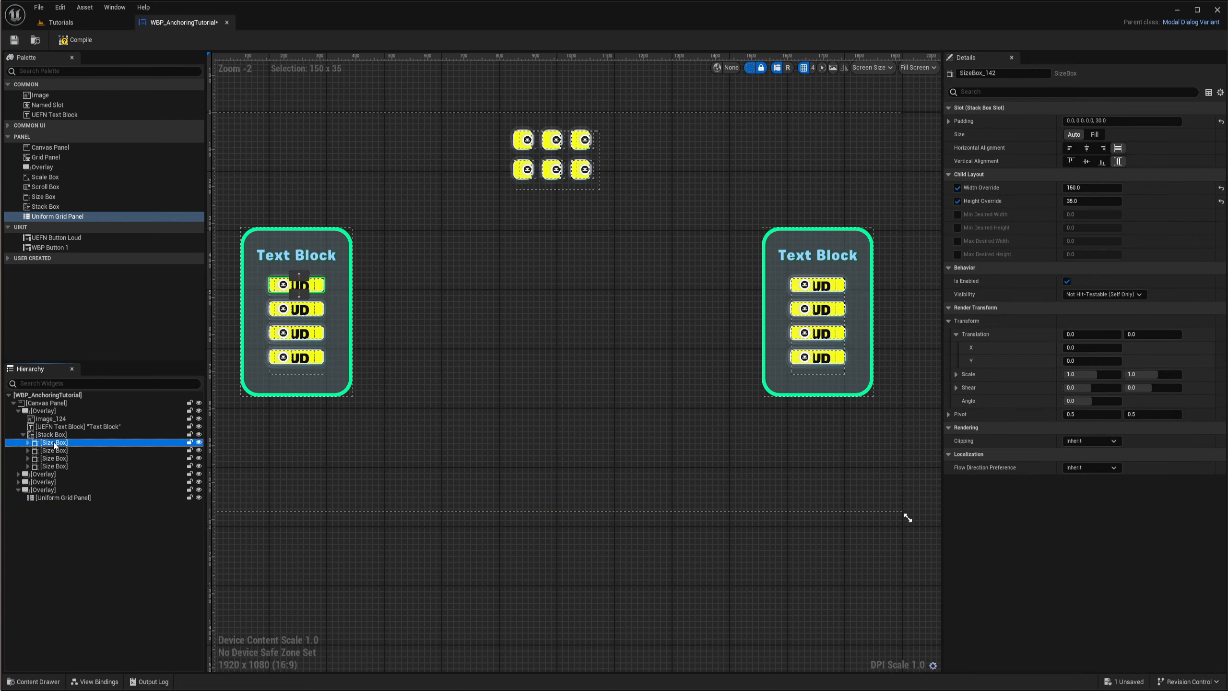
click(51, 499)
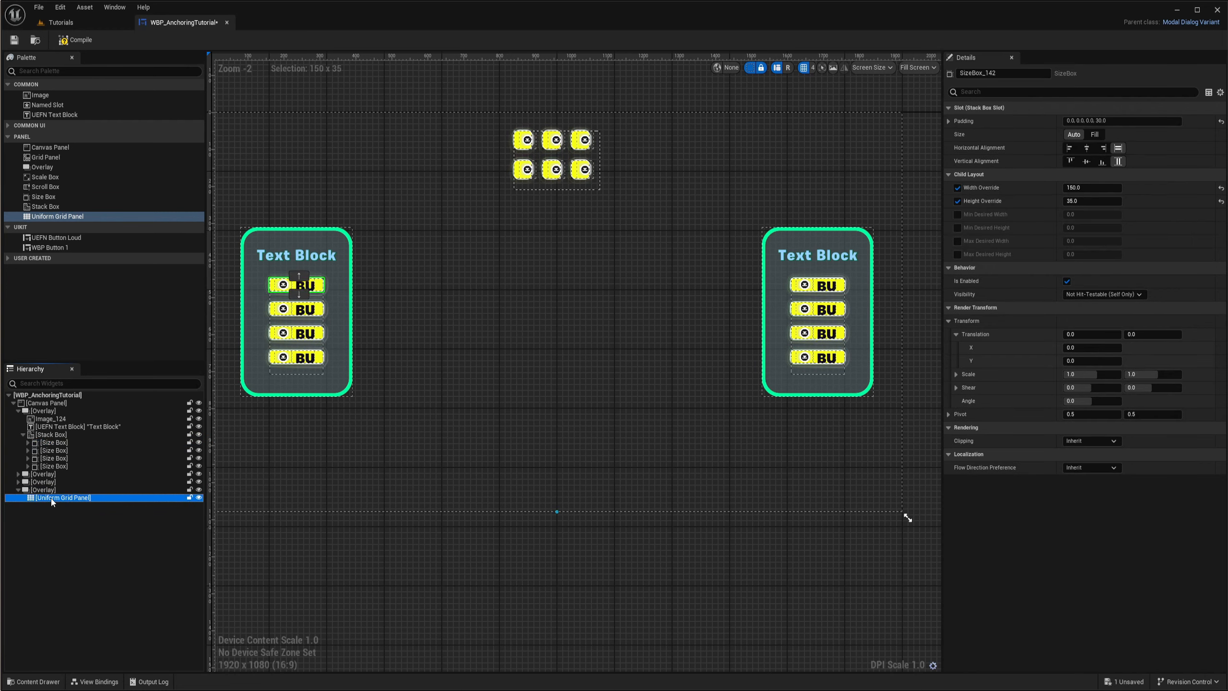
key(ctrl+v)
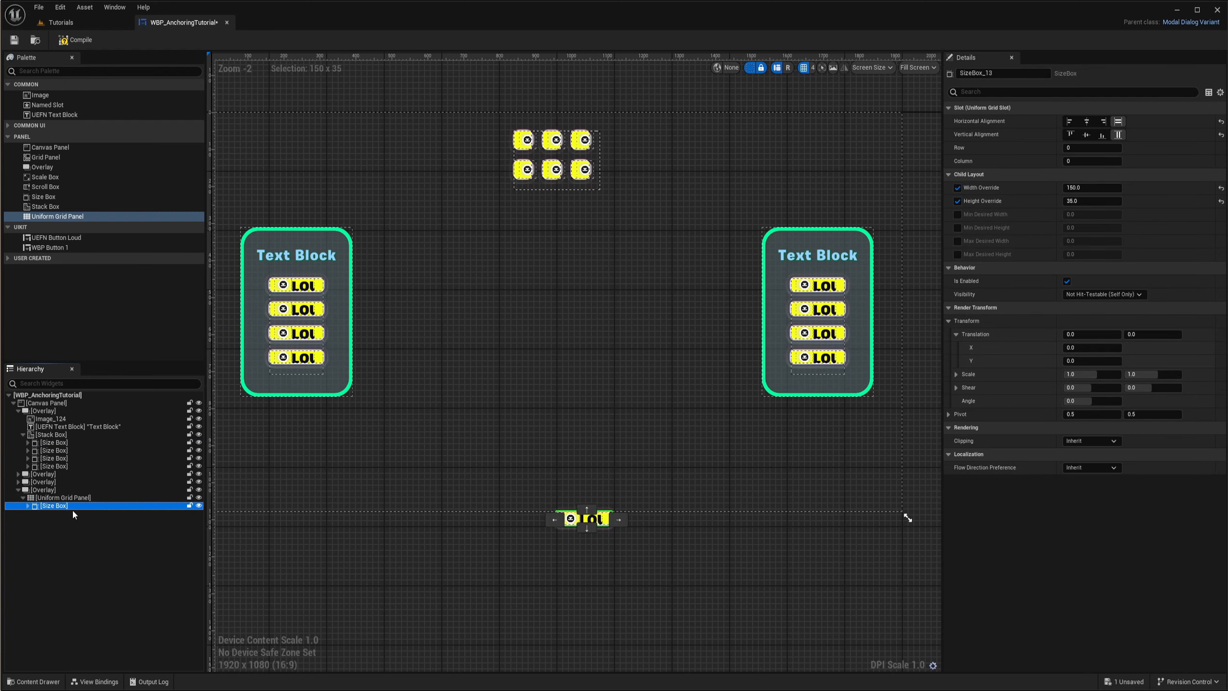
- Set the Width Override and Height Override of the Size Box in the Uniform Grid Panel to 50
click(1090, 190)
text(50)
click(1085, 204)
text(50)
key(Return)
scroll(573, 517, up, 10)
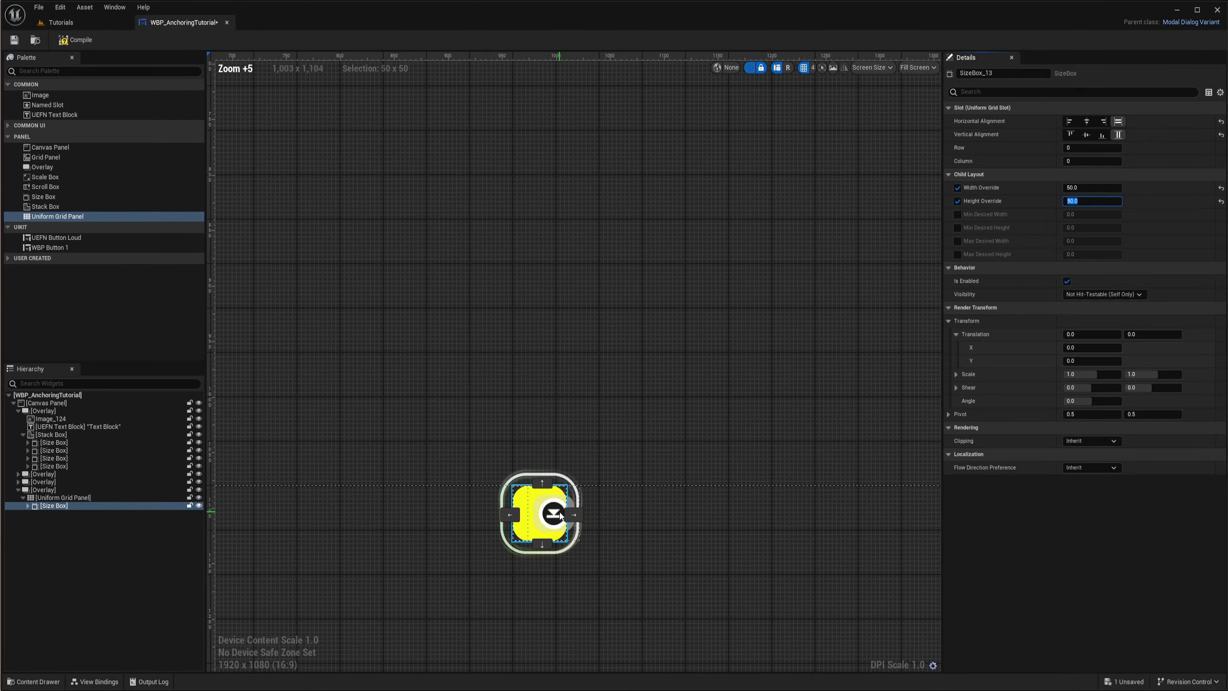
scroll(569, 375, up, 6)
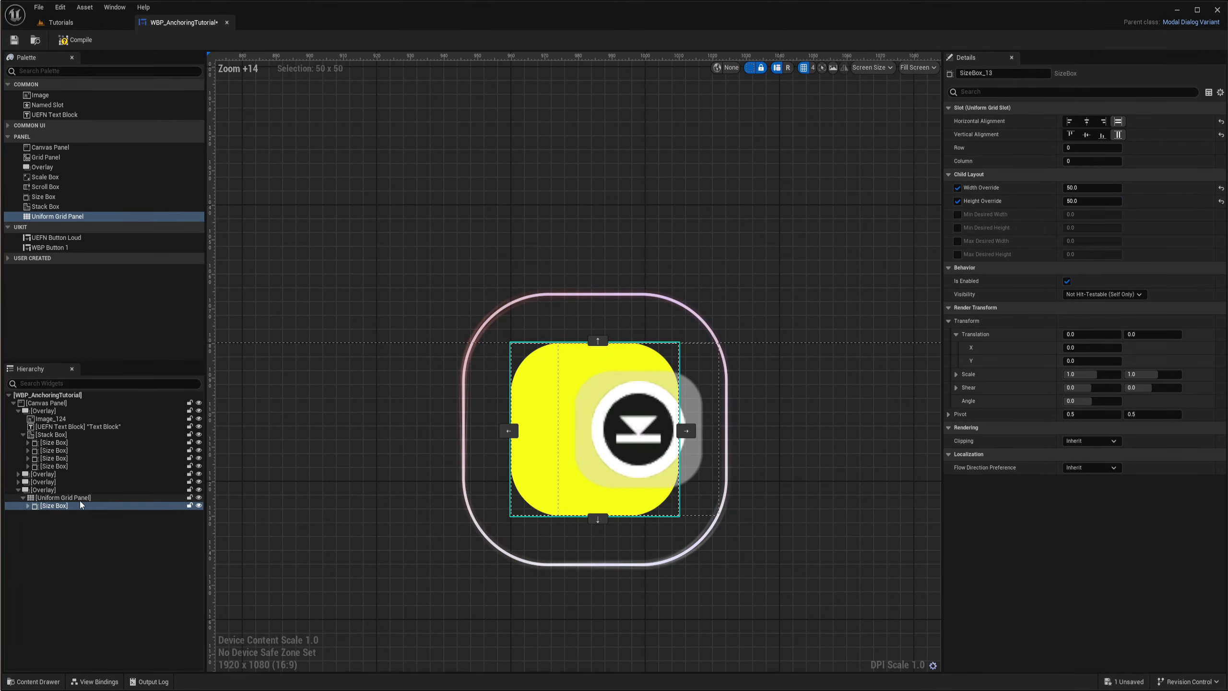
- Set the bottom-anchored Overlay's Alignment X to 0.5
click(43, 491)
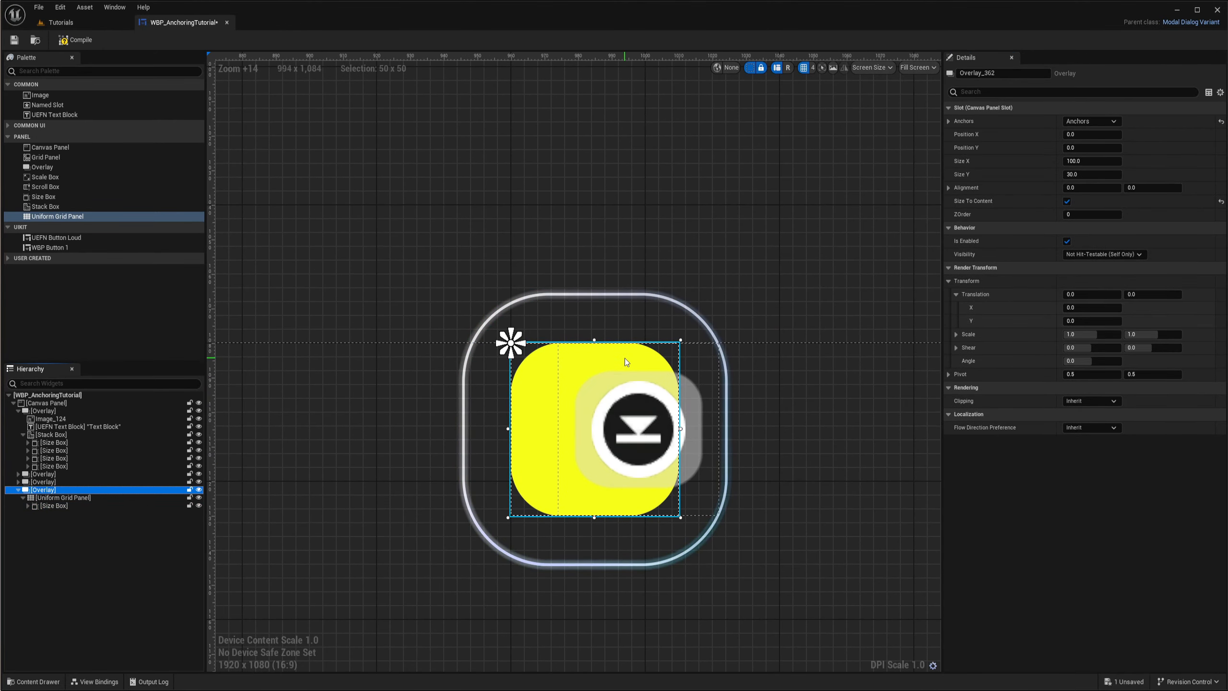
right_drag(505, 296, 501, 348)
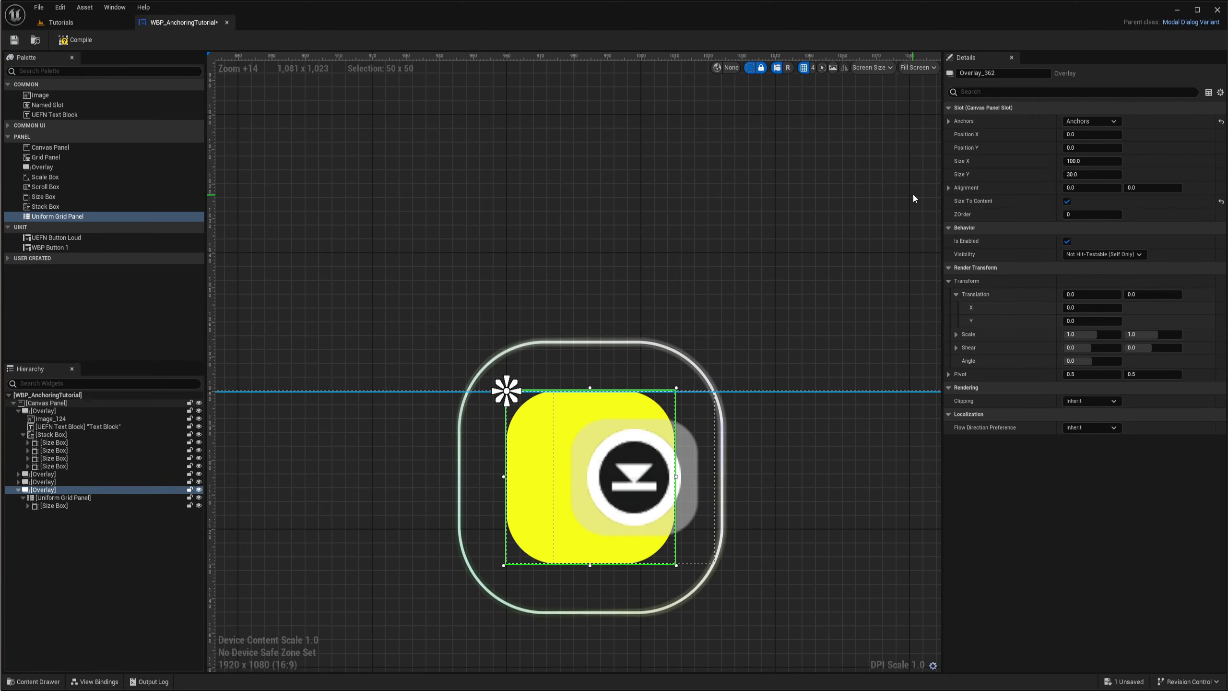
mouse_move(503, 400)
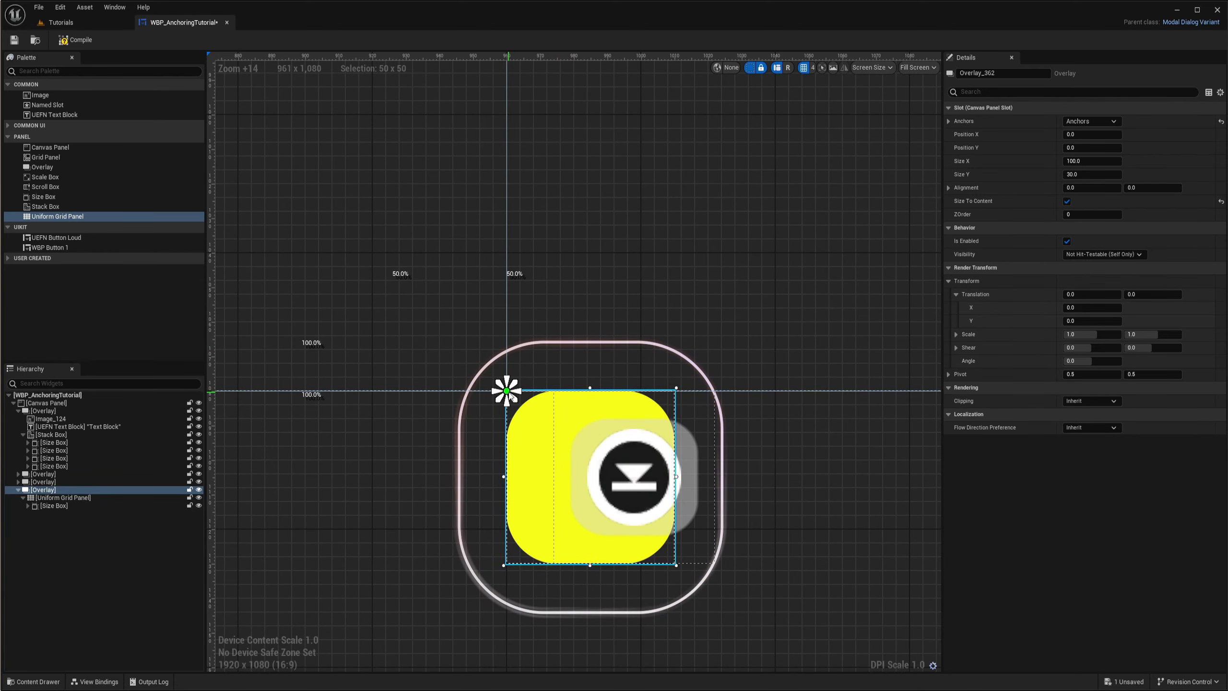
click(1098, 189)
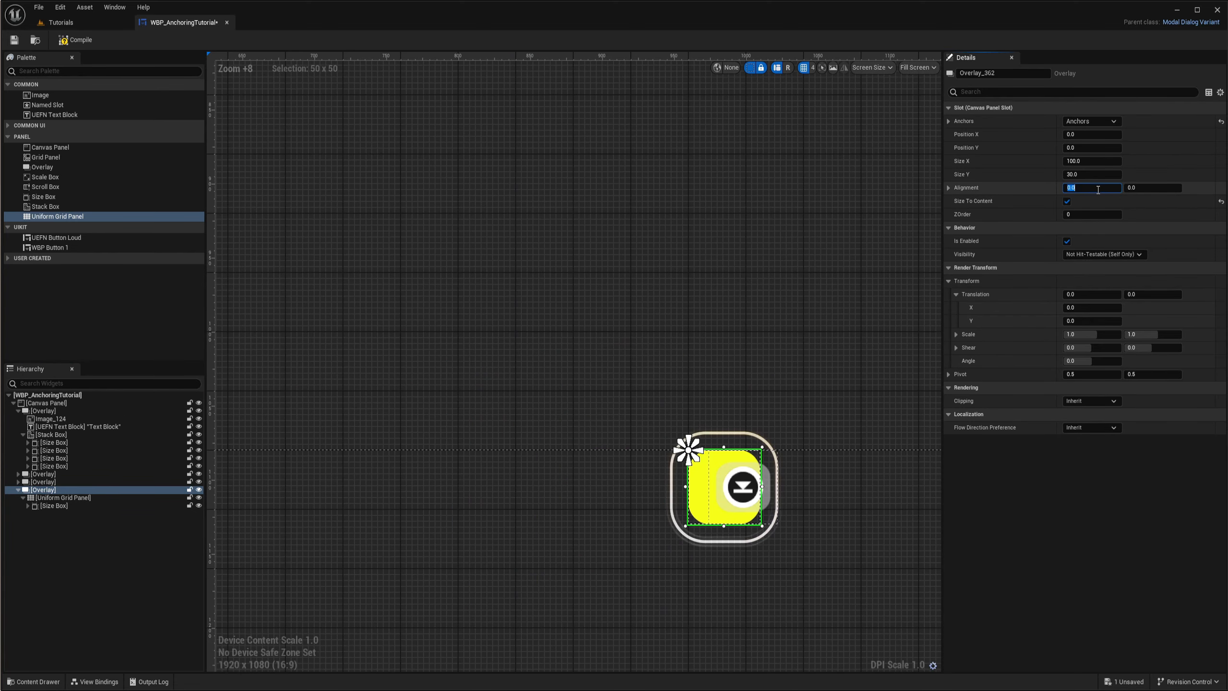
text(0.5)
key(Return)
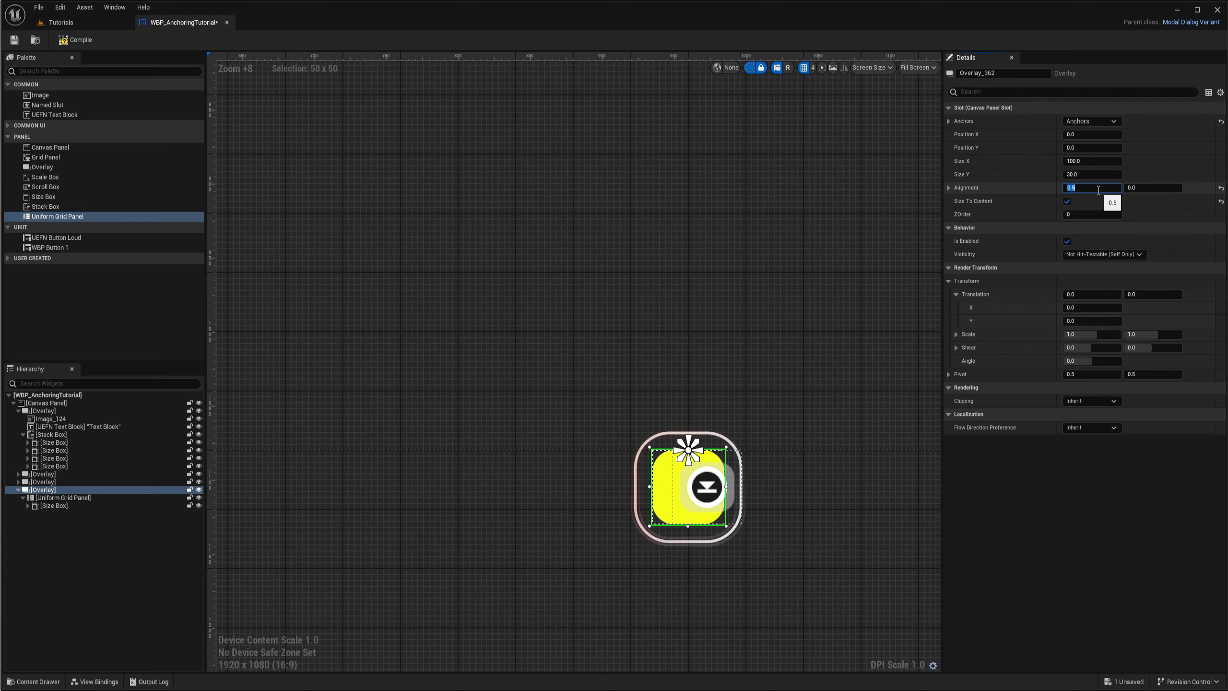
- Set the bottom-anchored Overlay's Alignment Y to 1
scroll(693, 467, up, 5)
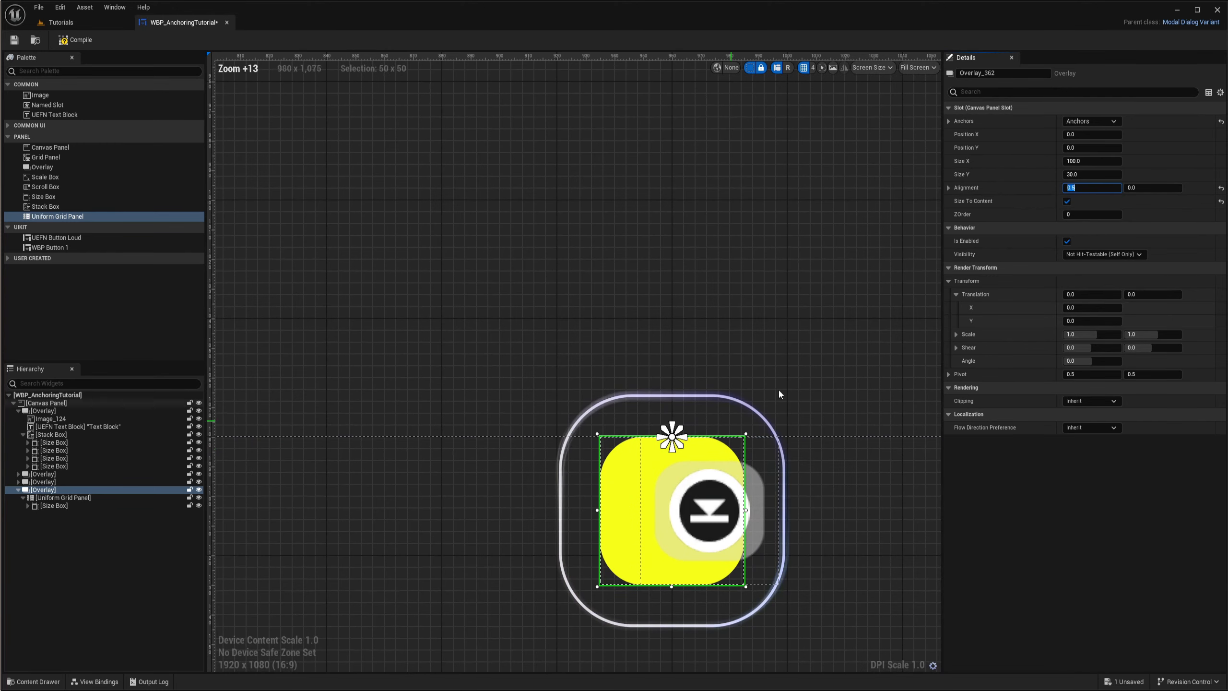
key(Tab)
text(1)
key(Return)
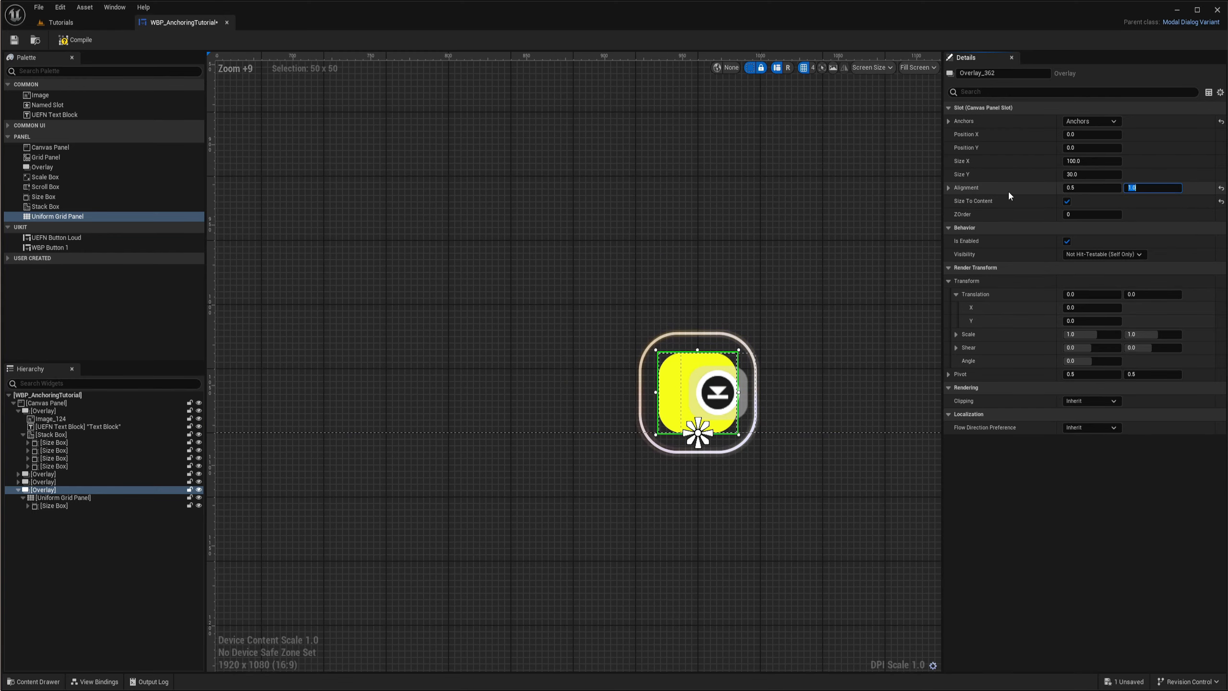
- Raise the bottom-anchored Overlay above the canvas's lower edge to a Position Y of about -39
scroll(762, 406, down, 4)
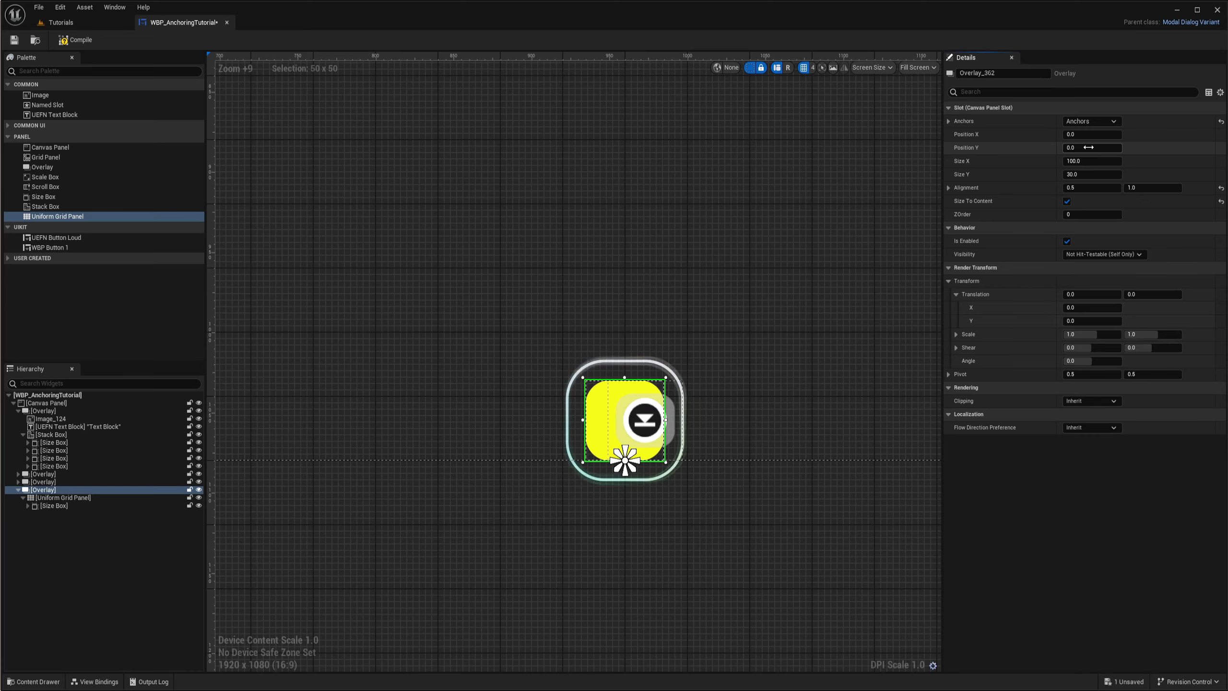
drag(1088, 147, 1069, 147)
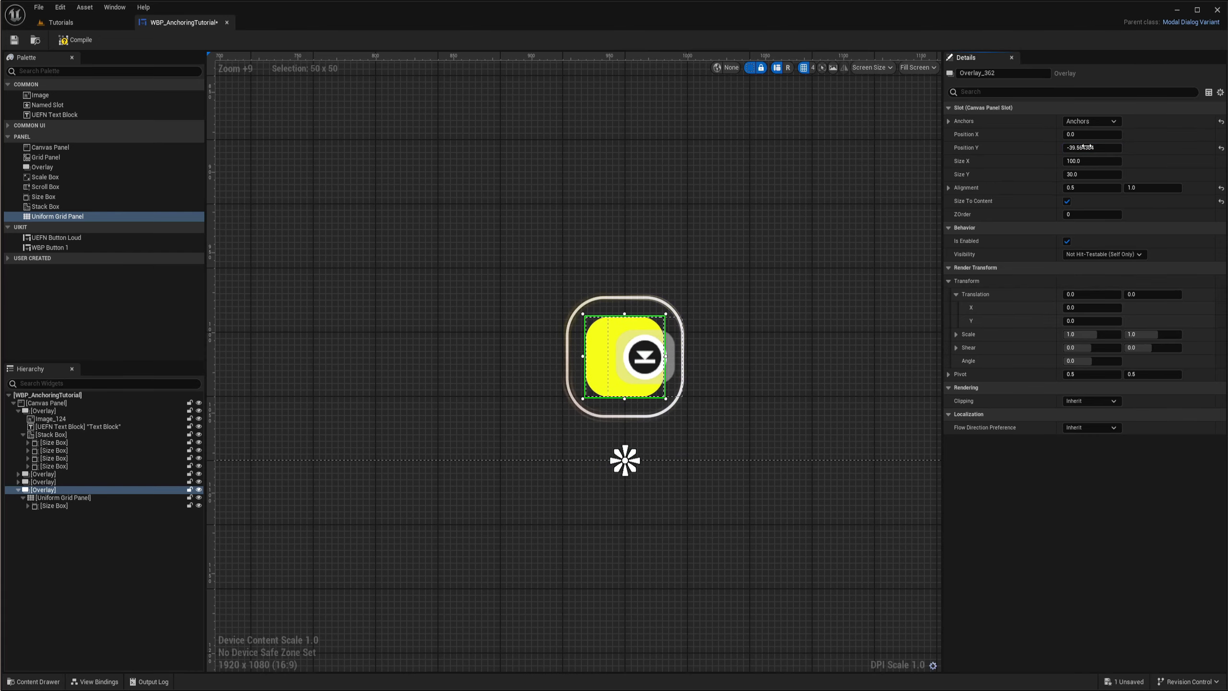
- Set the bottom-anchored Overlay's Position Y to -50
click(1108, 148)
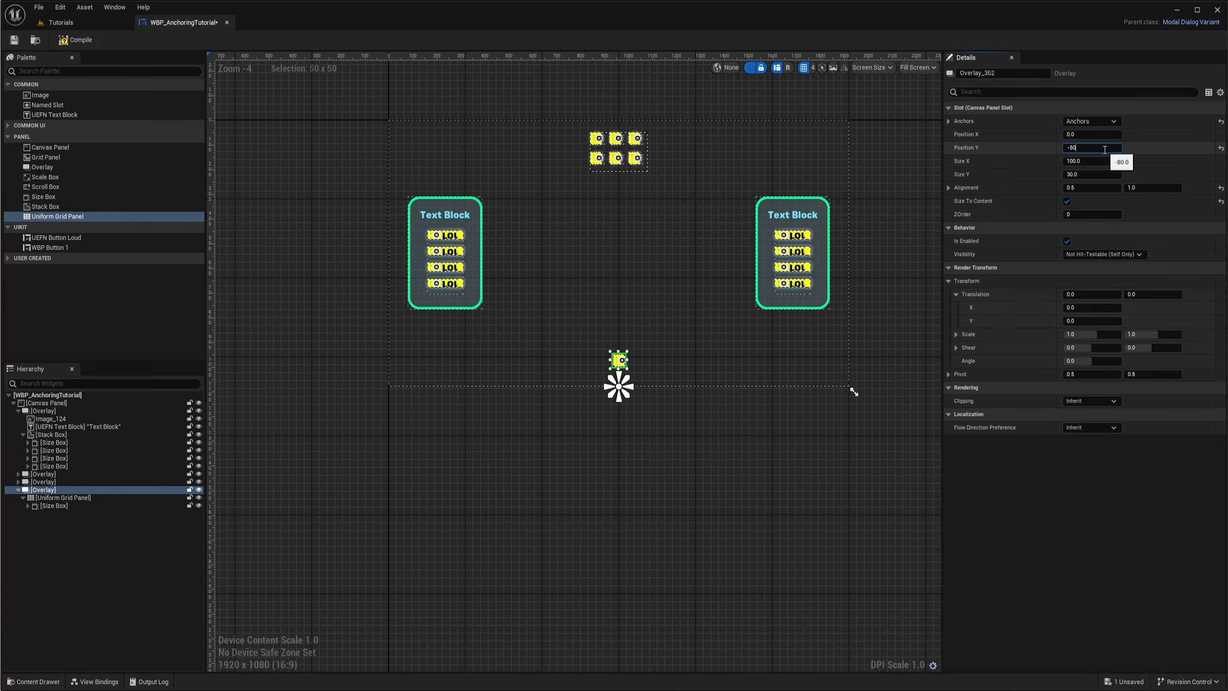
key(Return)
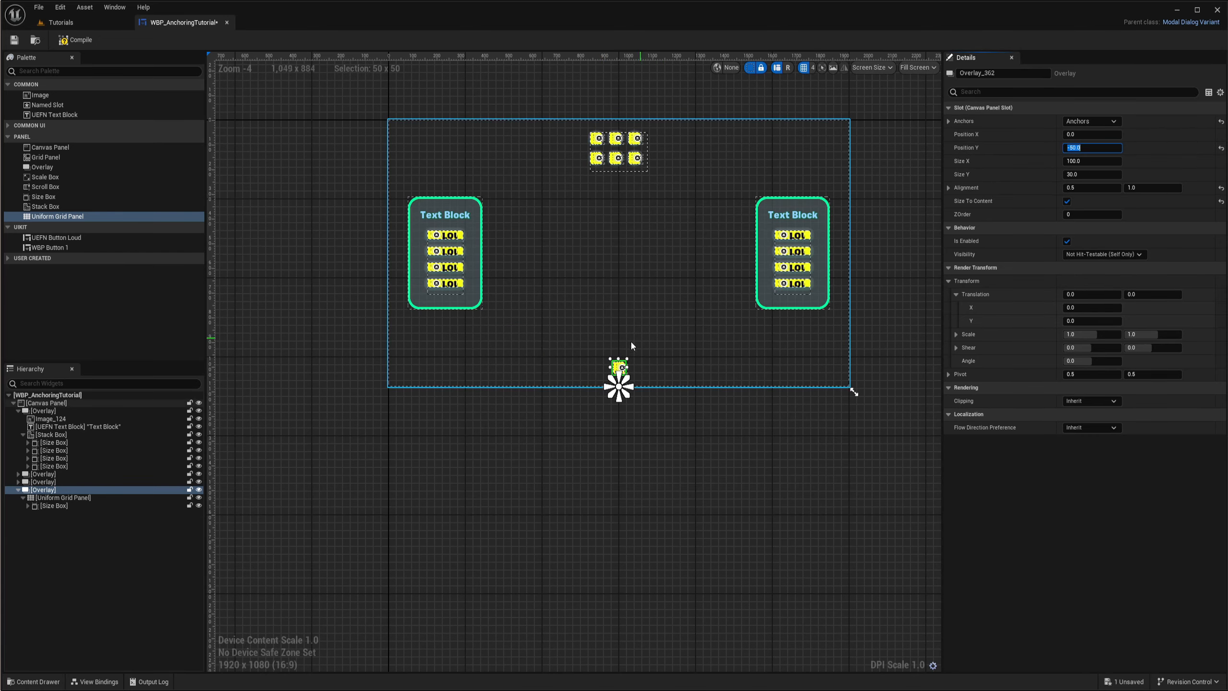
scroll(620, 347, up, 7)
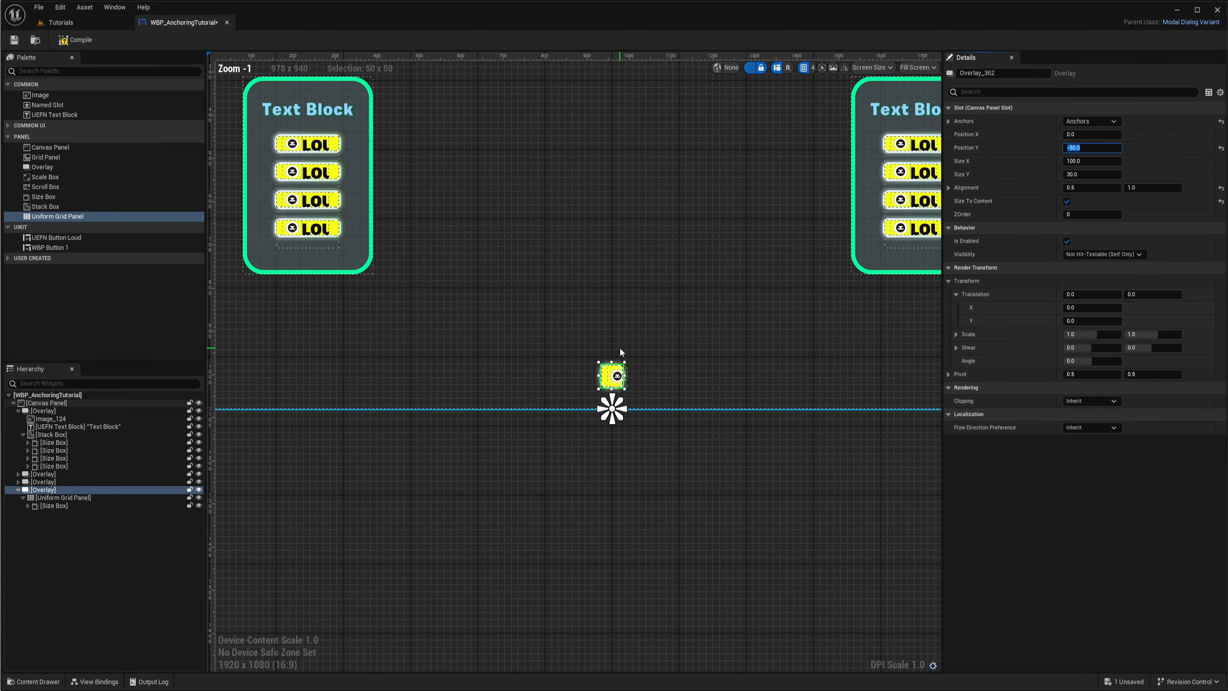
- Duplicate the Size Box inside the Uniform Grid Panel three times
click(51, 504)
key(ctrl+d)
key(ctrl+d)
key(ctrl+d)
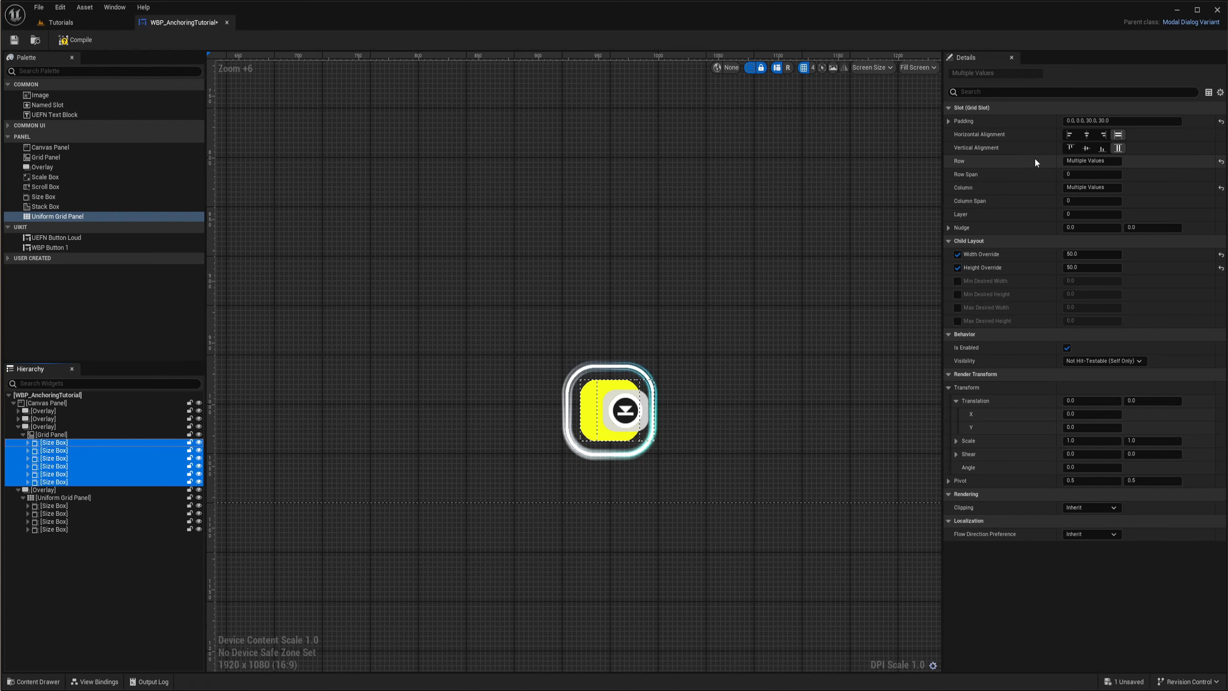
- Examine the slot padding of the top Grid Panel's Size Boxes and compare it with the Uniform Grid Panel's Slot Padding settings
click(950, 121)
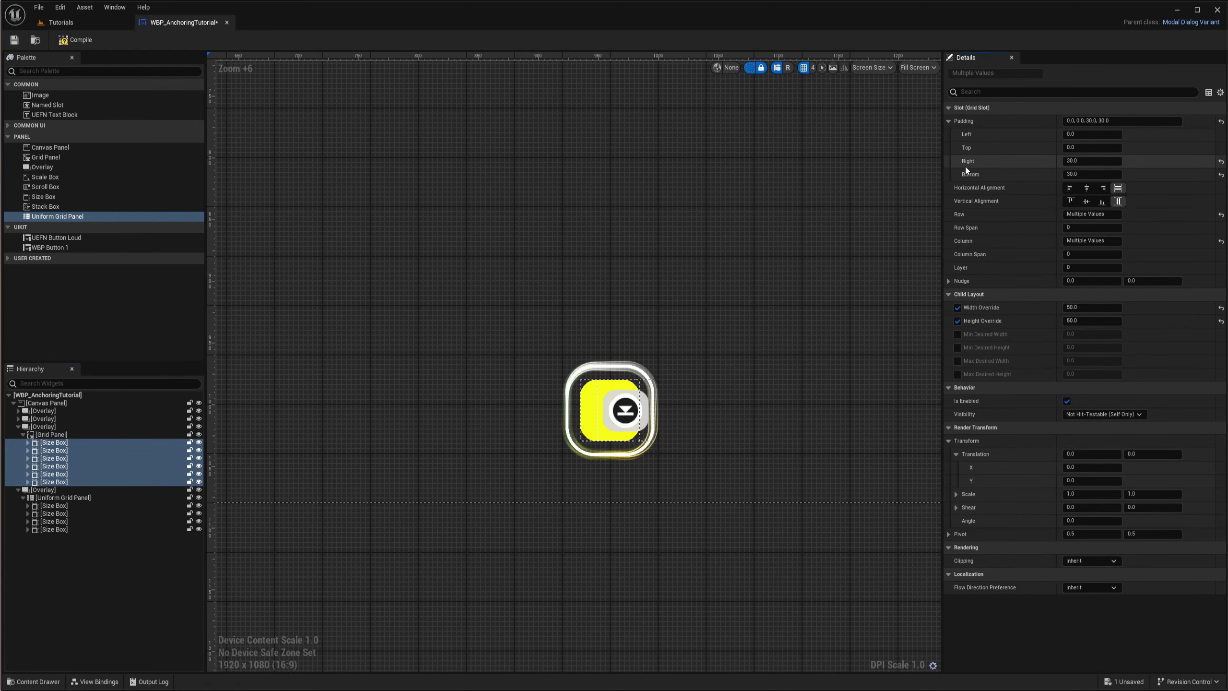
scroll(601, 496, down, 5)
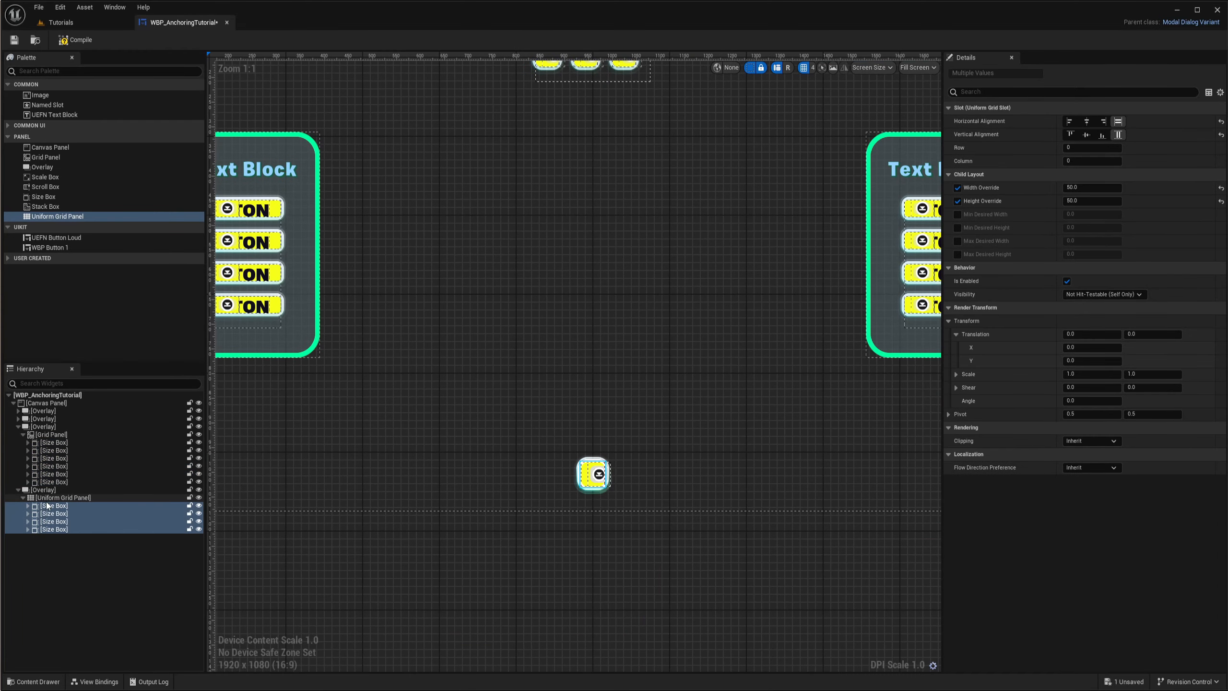
click(45, 500)
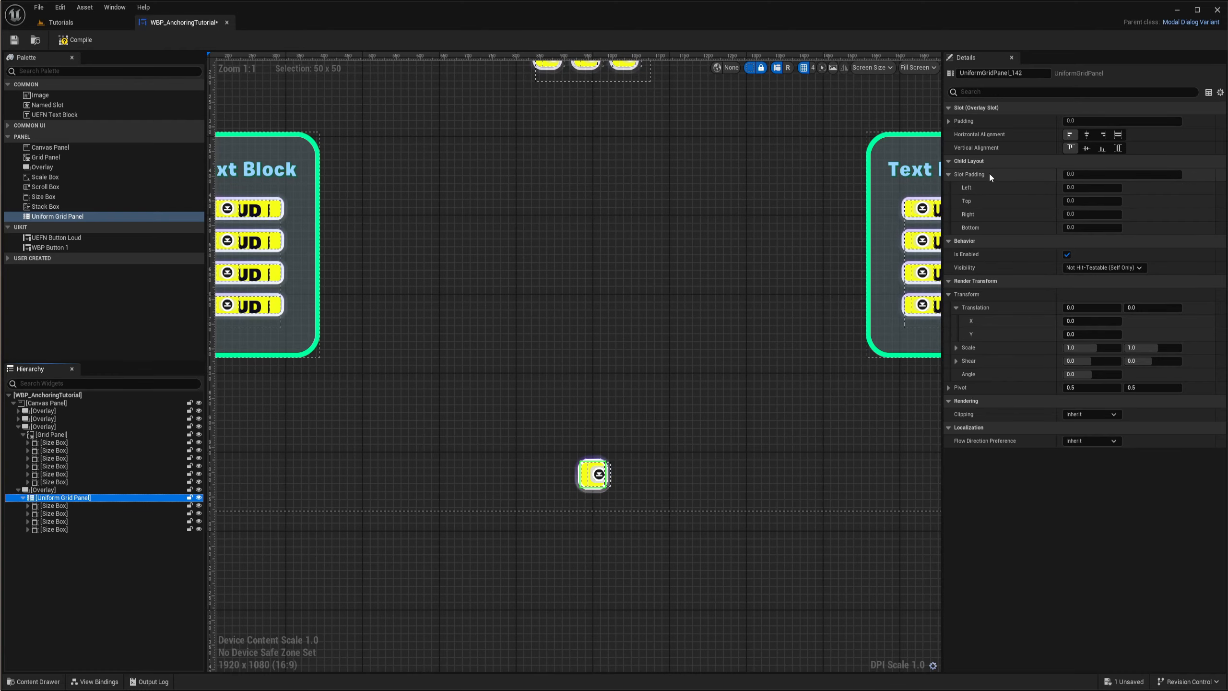
scroll(542, 424, up, 1)
scroll(541, 424, up, 4)
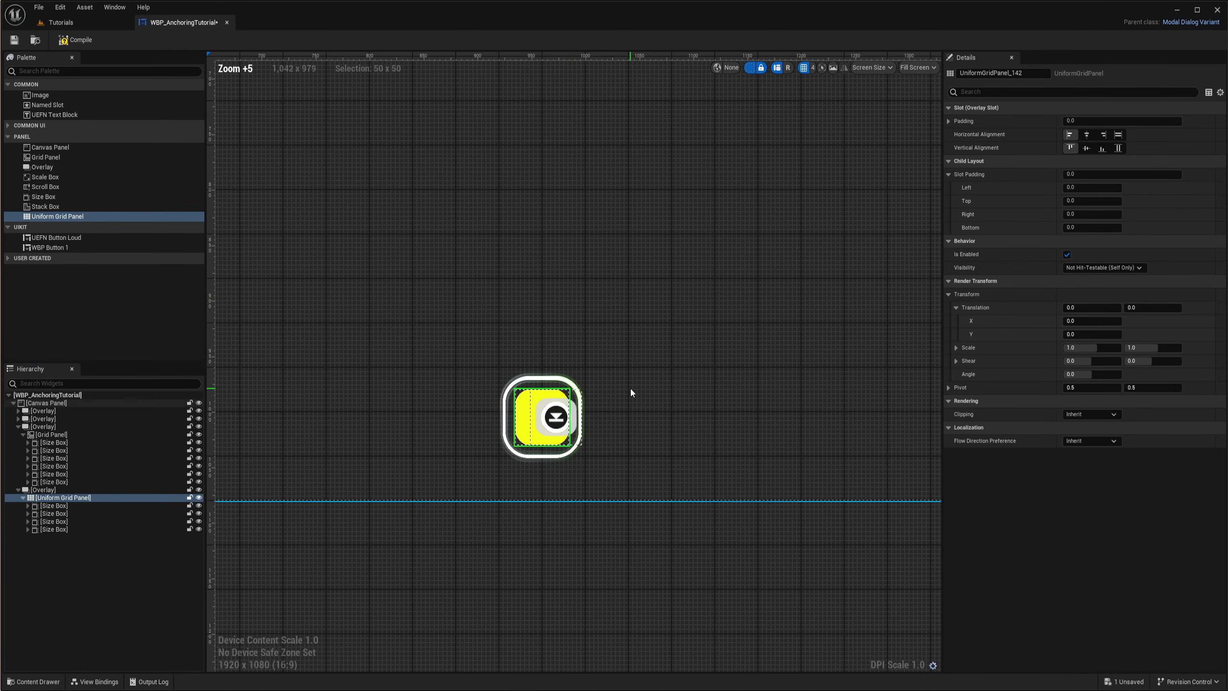
scroll(642, 368, down, 4)
right_drag(642, 368, 641, 494)
right_drag(636, 387, 621, 563)
right_drag(589, 346, 622, 486)
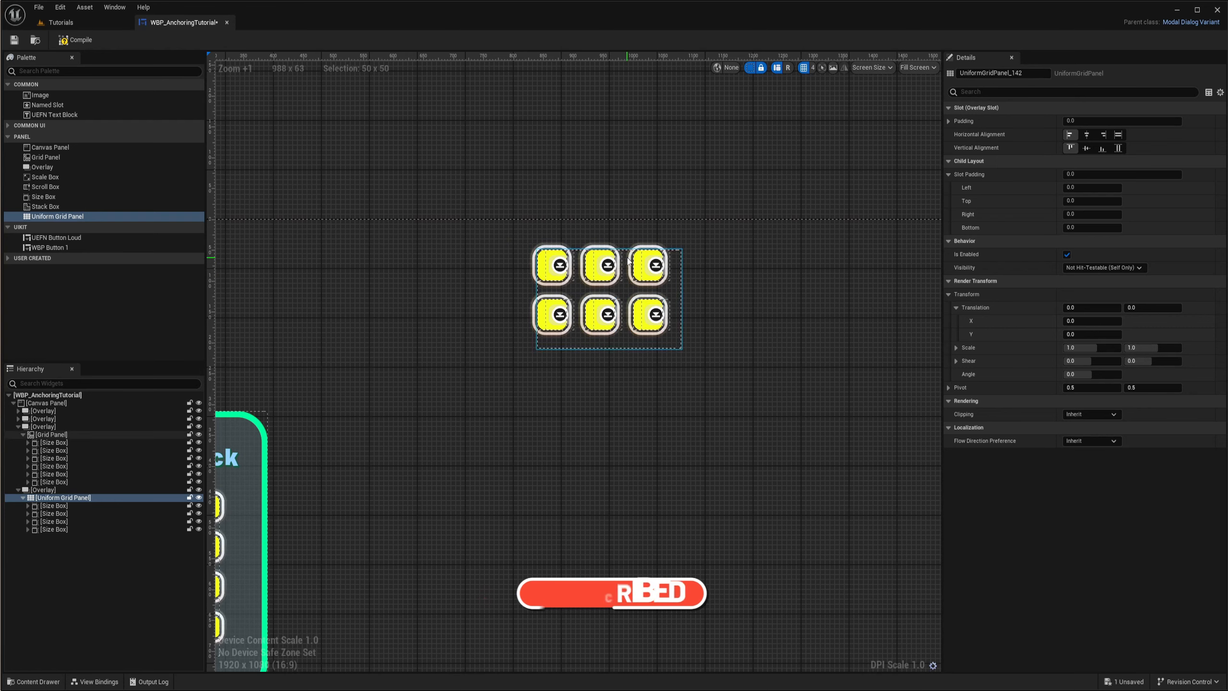
- Widen the Right padding of the two middle-column Size Boxes in the top Grid Panel, trying 60 and then a larger value
click(602, 266)
ctrl+click(600, 313)
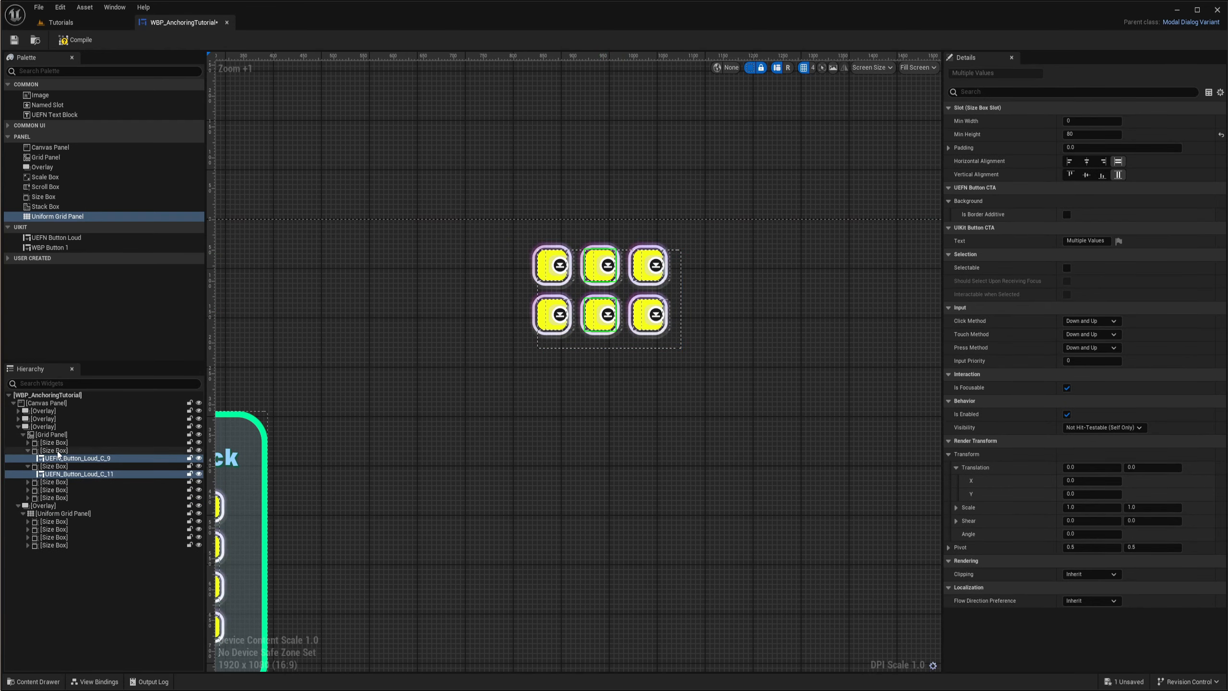
click(54, 450)
ctrl+click(54, 465)
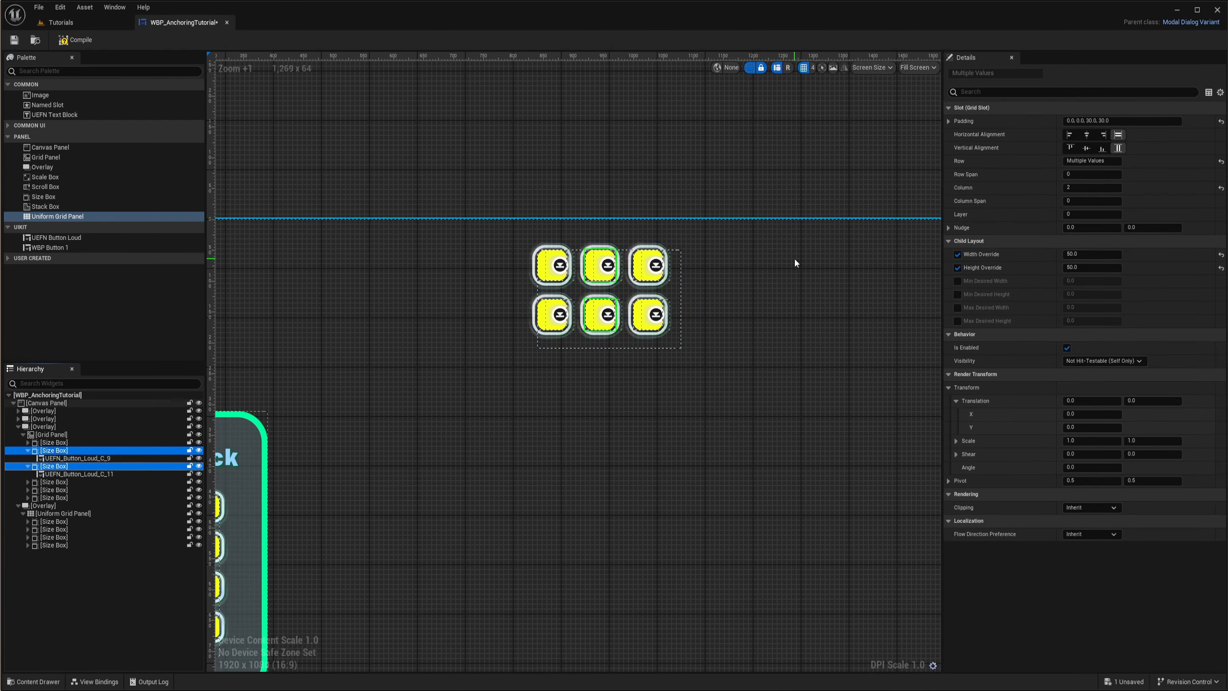
scroll(631, 288, up, 6)
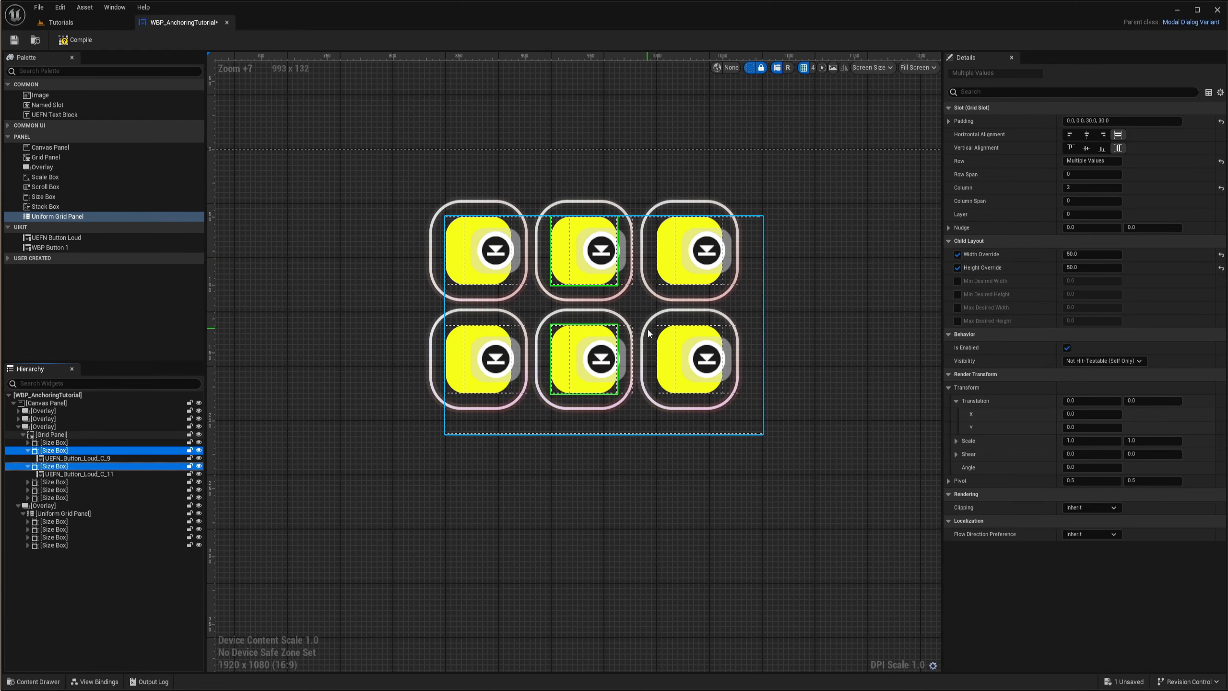
click(948, 121)
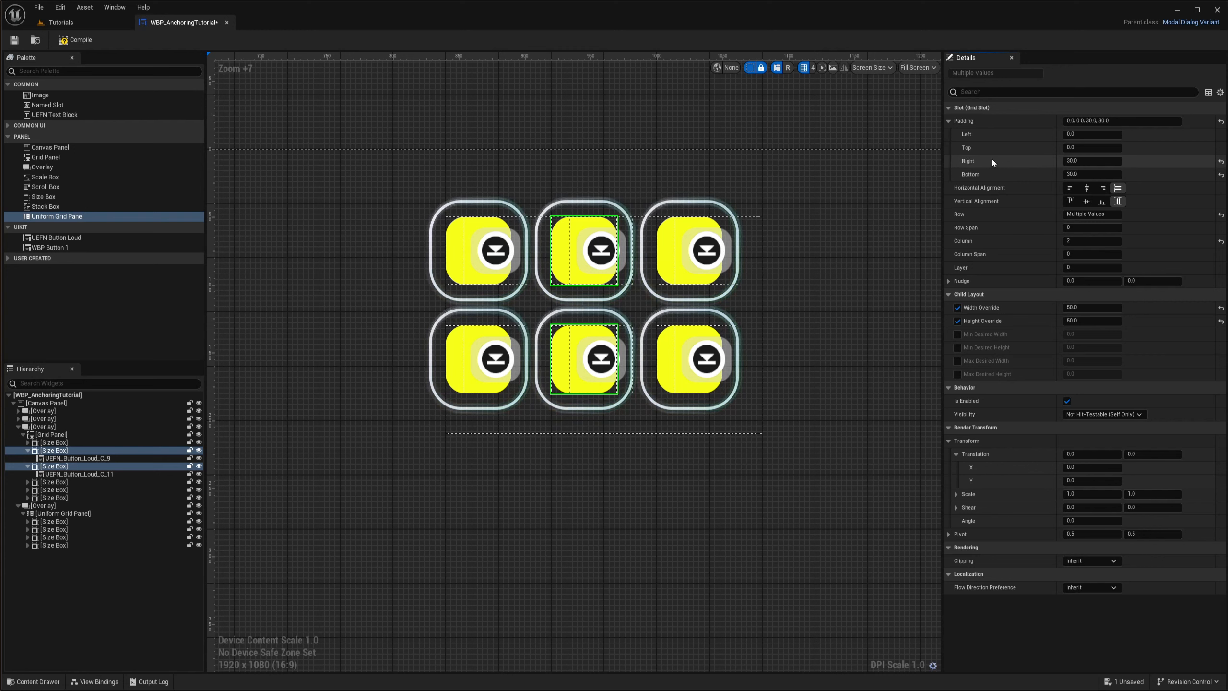
text(60)
key(Return)
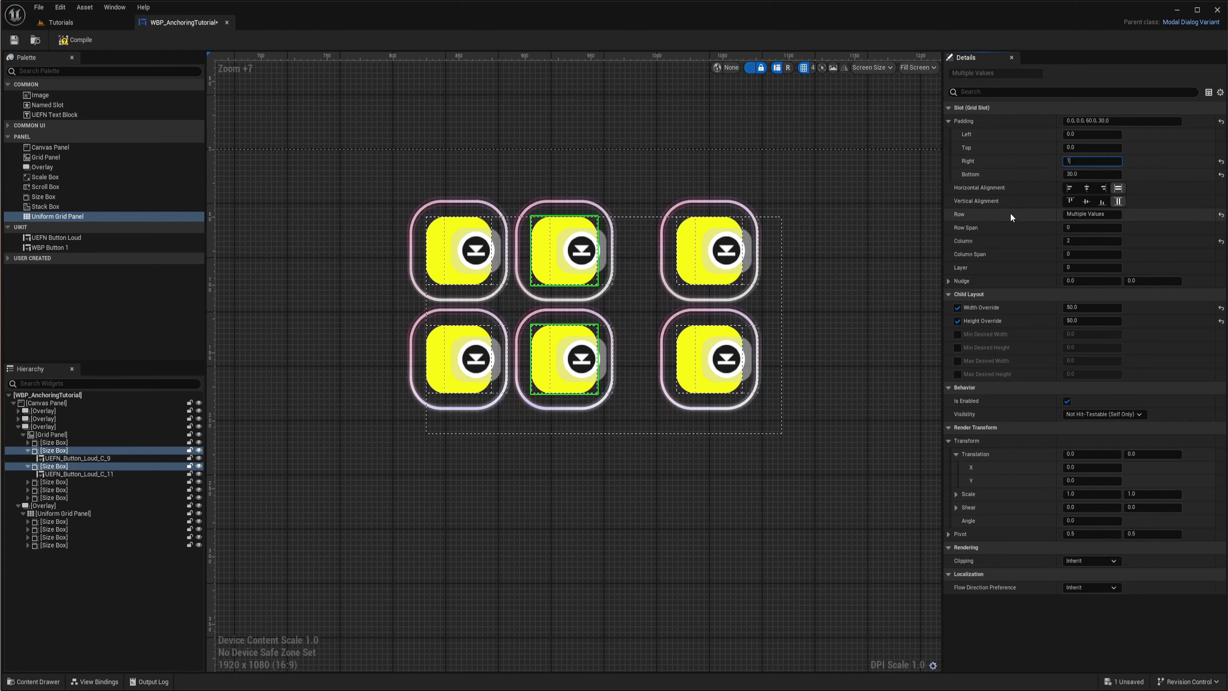
click(335, 213)
scroll(681, 315, down, 3)
right_drag(681, 315, 477, 321)
scroll(610, 301, up, 4)
right_drag(557, 334, 559, 334)
scroll(685, 312, down, 6)
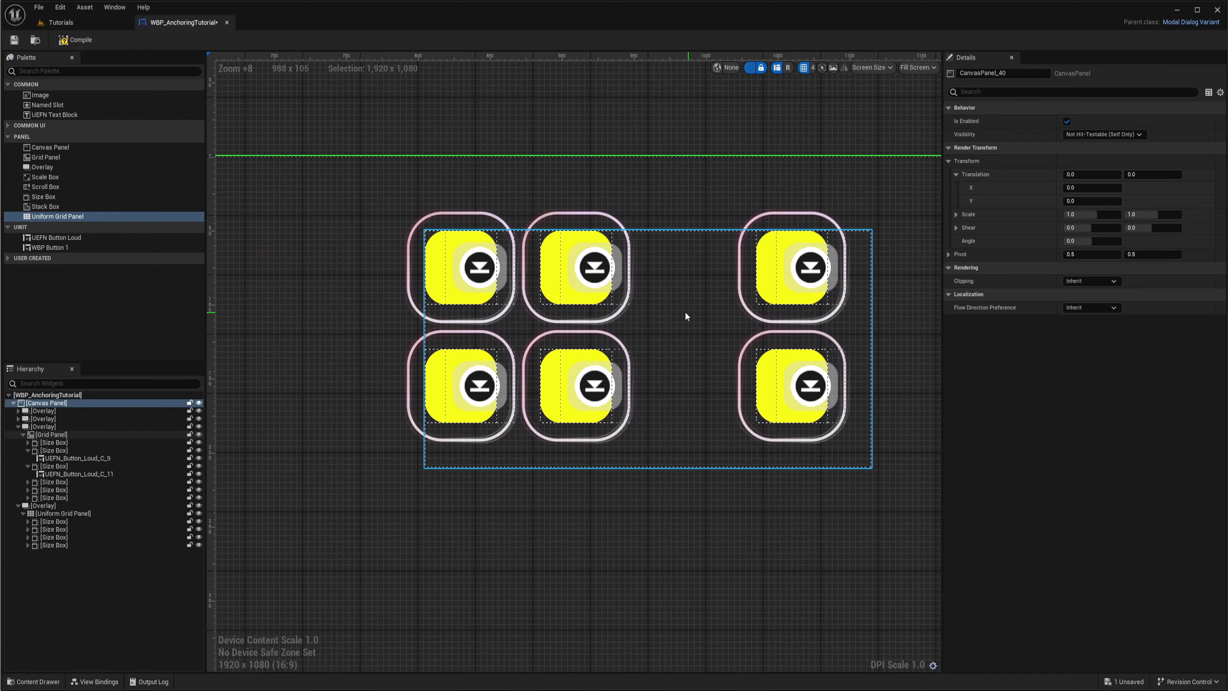
- Examine the Uniform Grid Panel's Slot Padding and the slot settings of its Size Boxes, including Row and Column
click(50, 514)
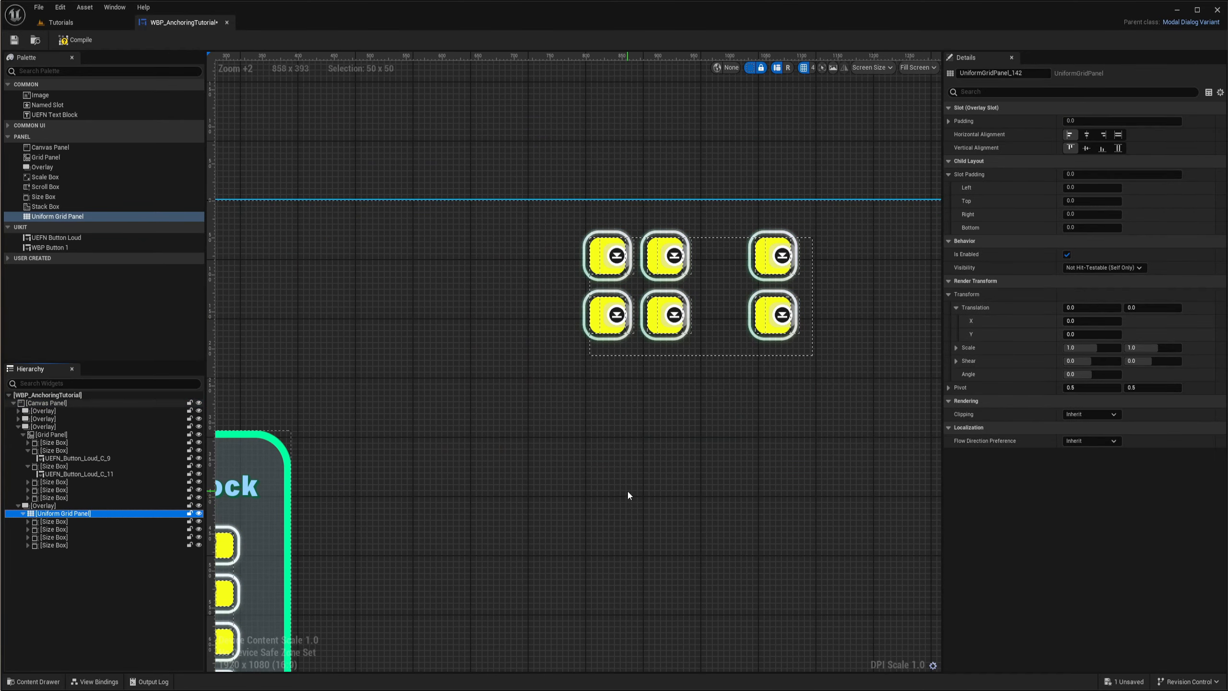
right_drag(609, 475, 677, 178)
scroll(672, 194, down, 3)
right_drag(732, 485, 631, 422)
scroll(631, 424, up, 4)
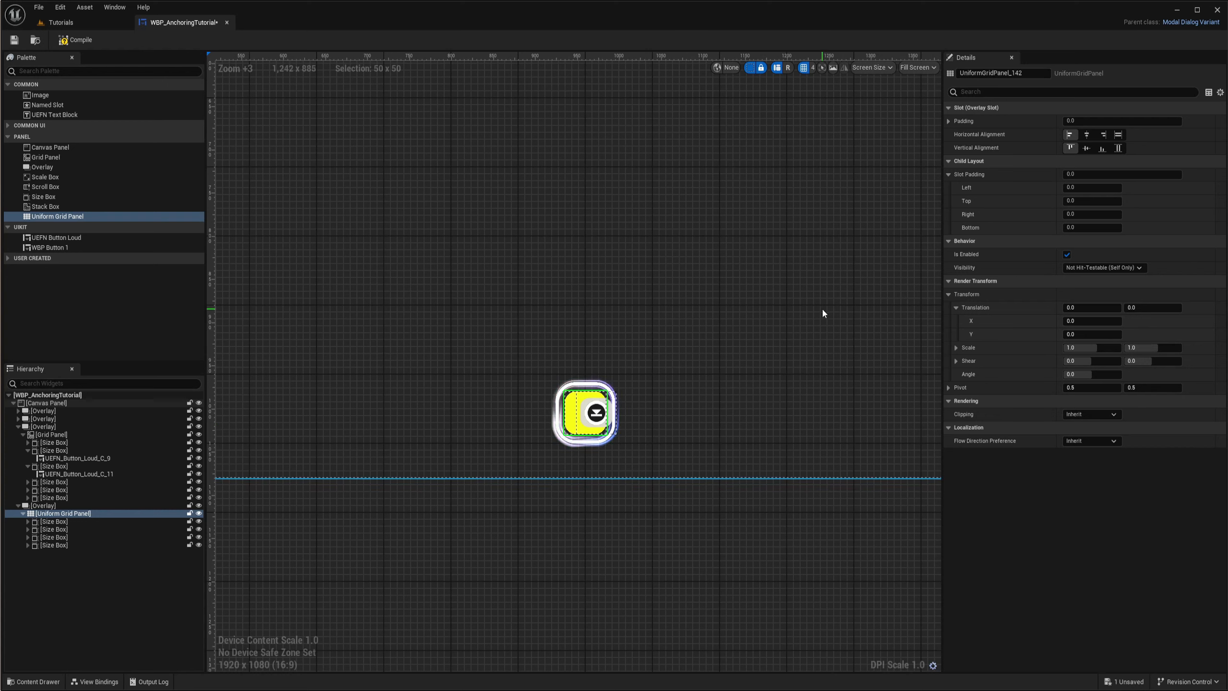
click(63, 523)
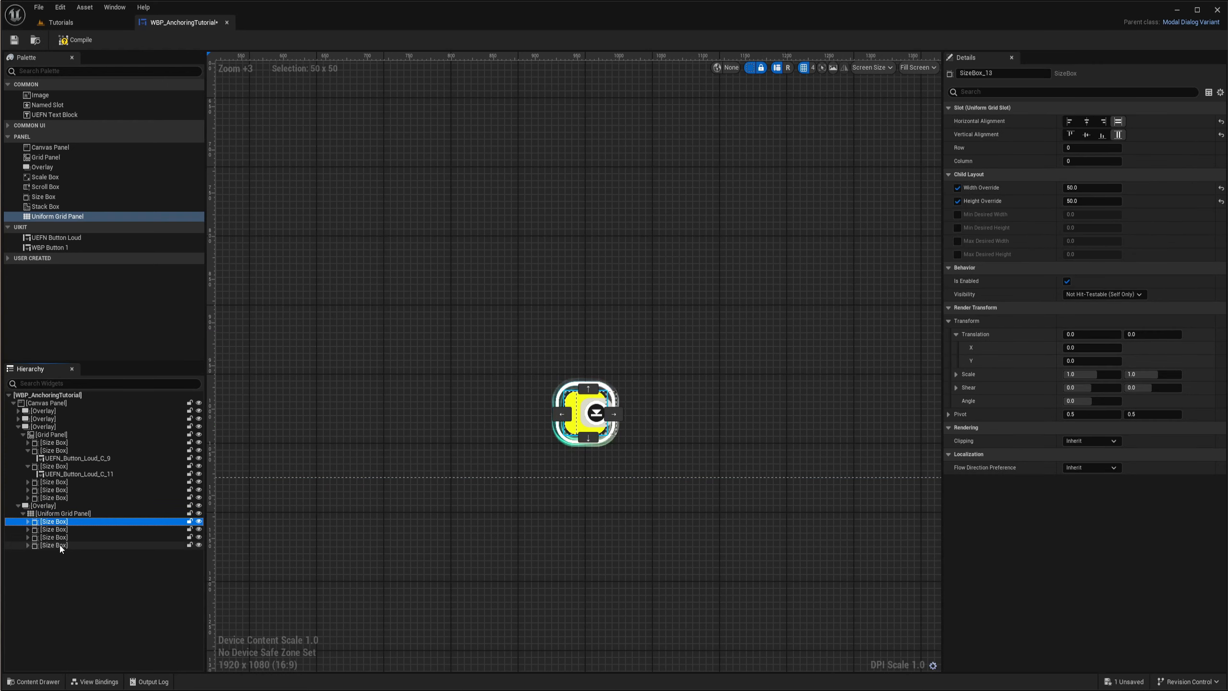
shift+click(61, 546)
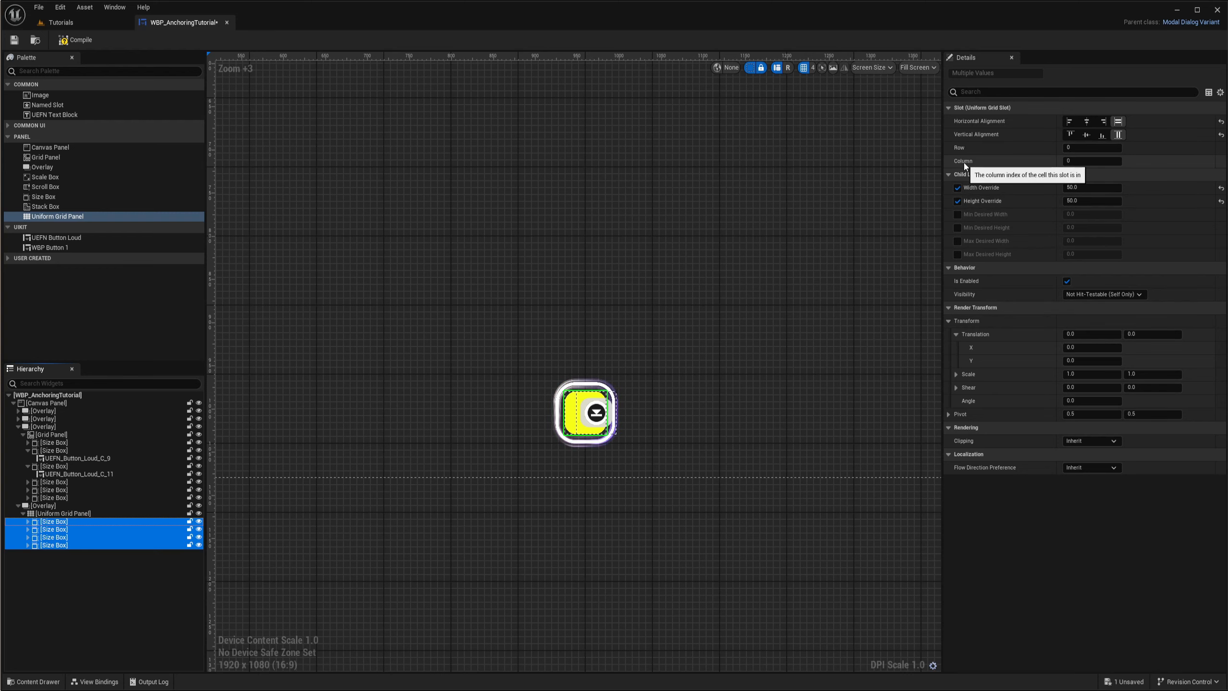
click(57, 523)
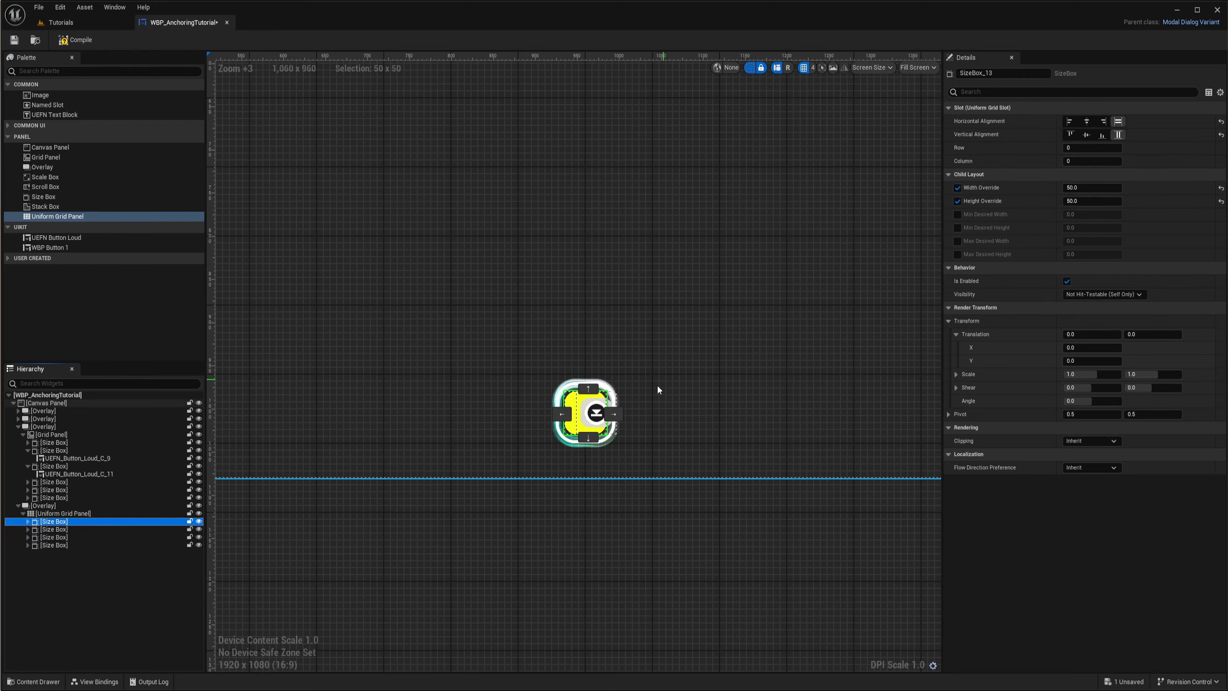
scroll(595, 392, up, 3)
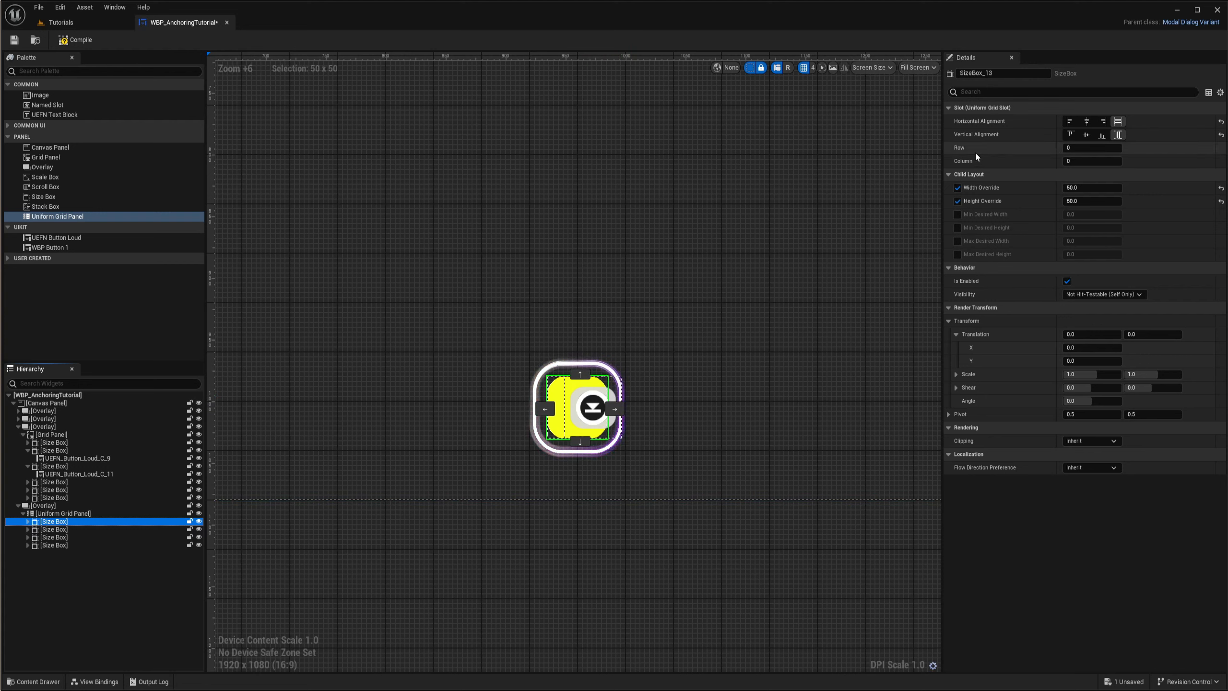
- Try Row 1 for the second Size Box in the Uniform Grid Panel, and settle on Row 0, Column 1
click(55, 531)
click(1093, 148)
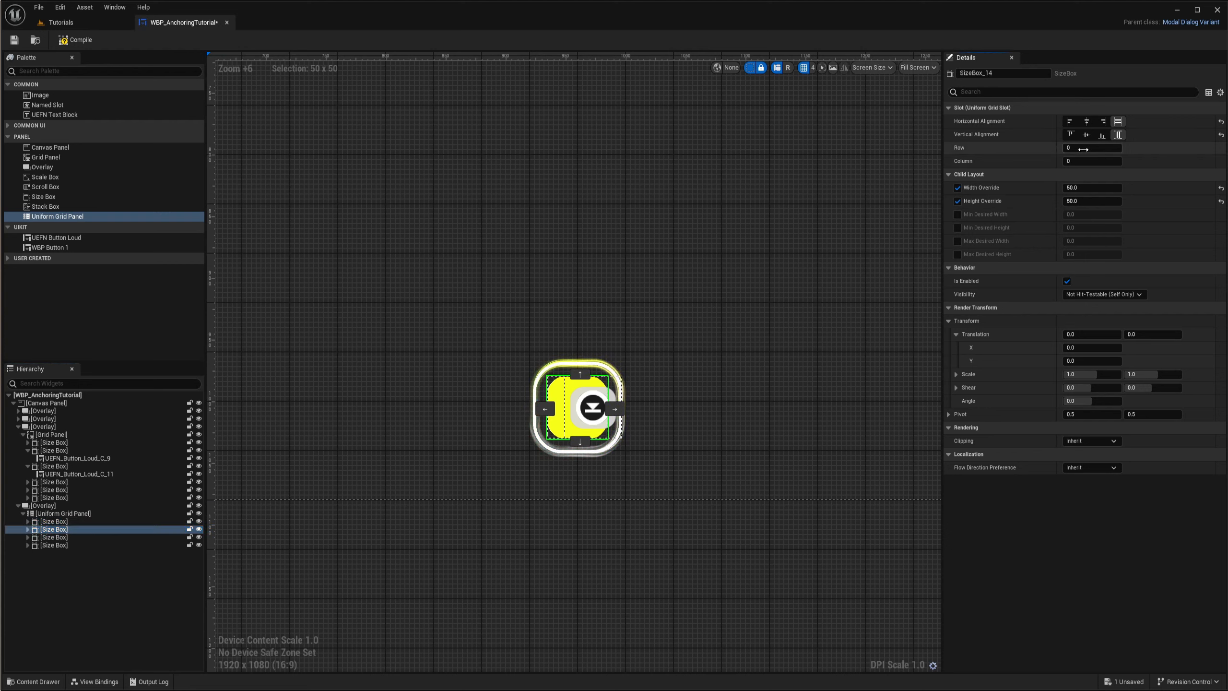
text(1)
key(Return)
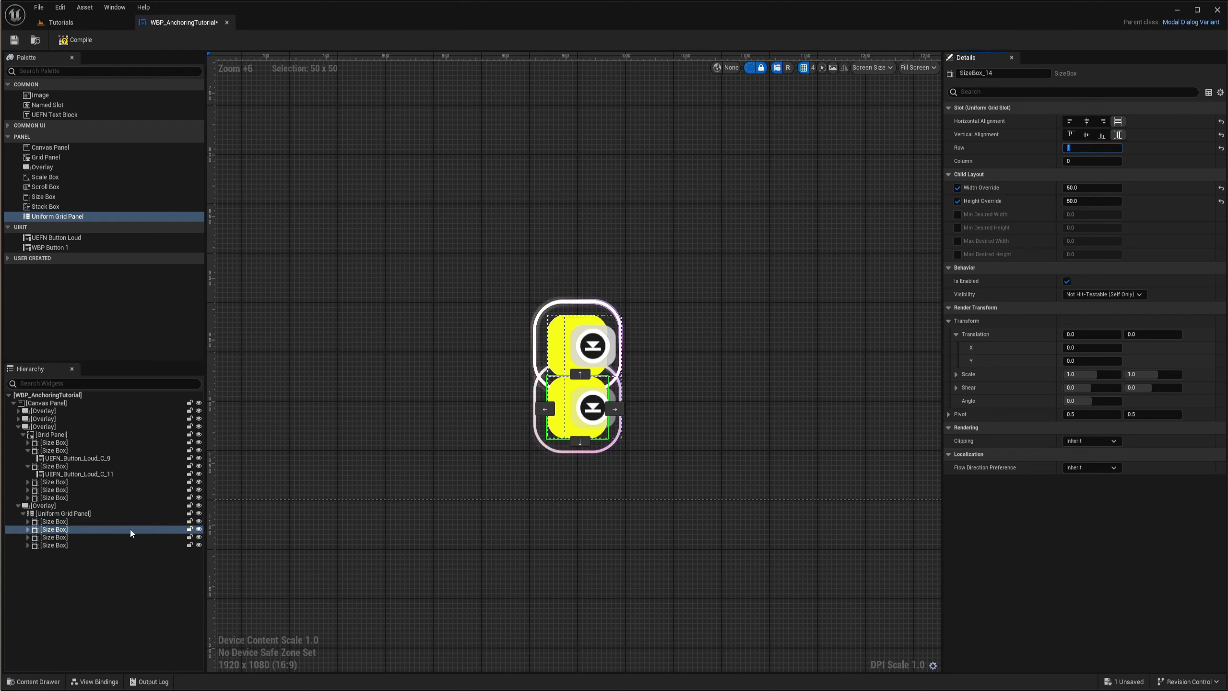
text(0)
key(Tab)
text(1)
key(Return)
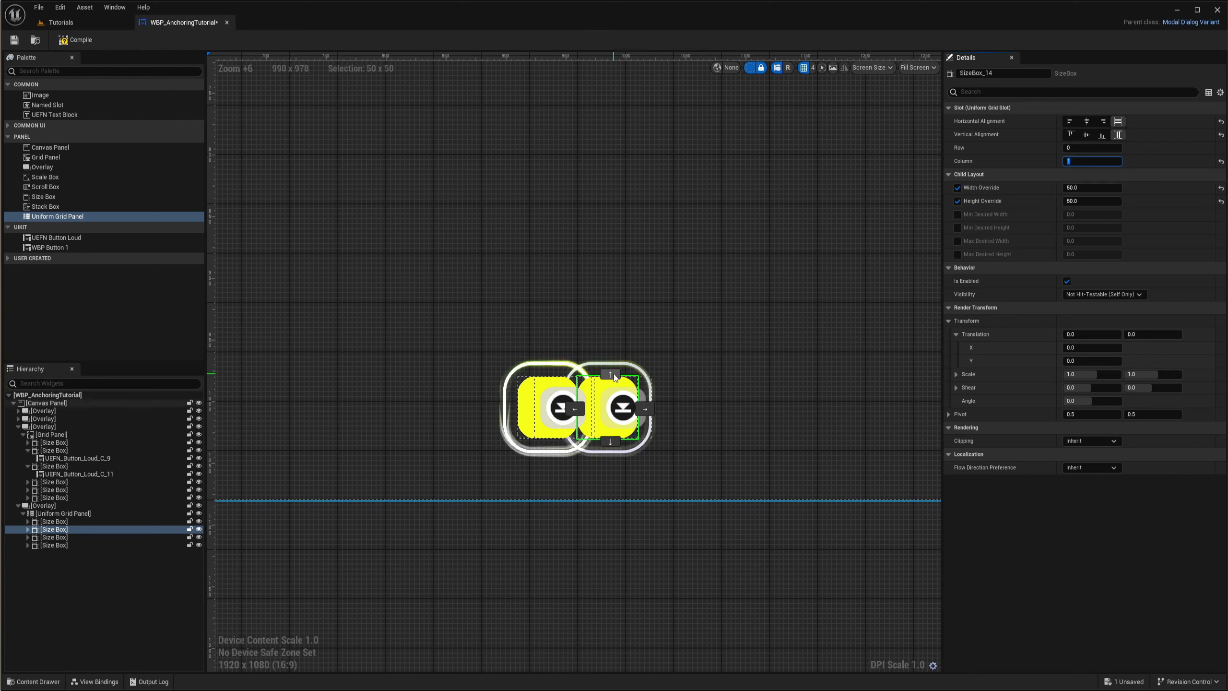
- Set the Row of the third Size Box in the Uniform Grid Panel to 1
click(54, 537)
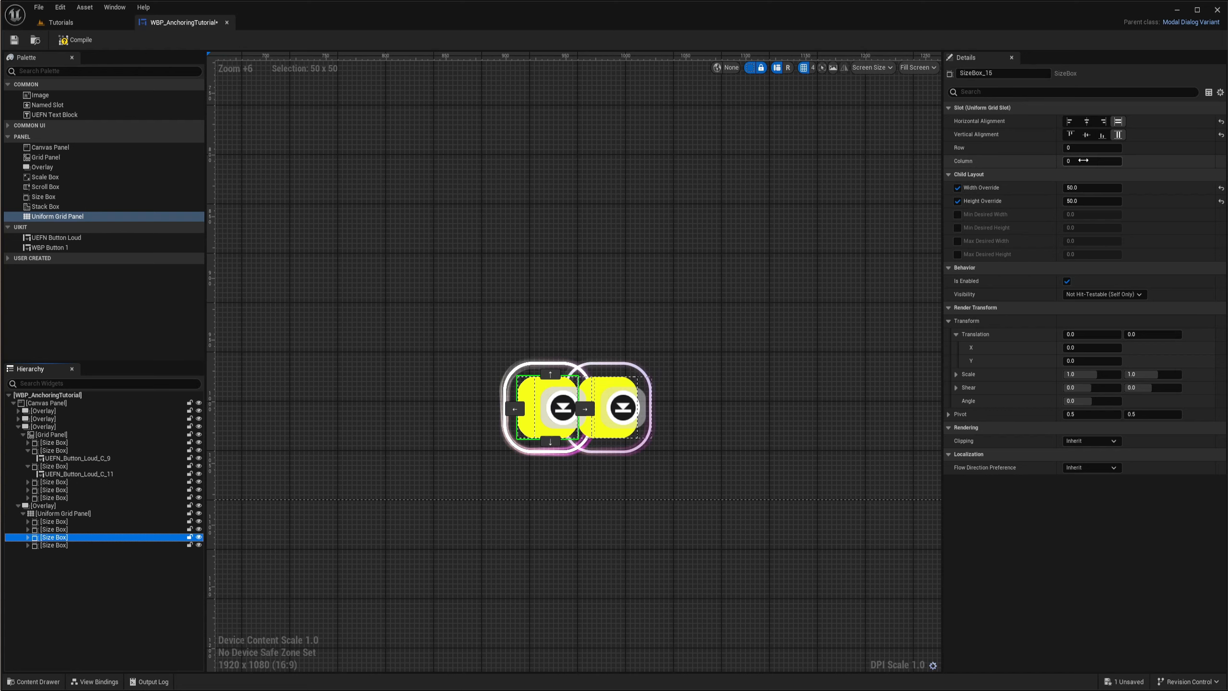
click(1092, 147)
text(1)
key(Return)
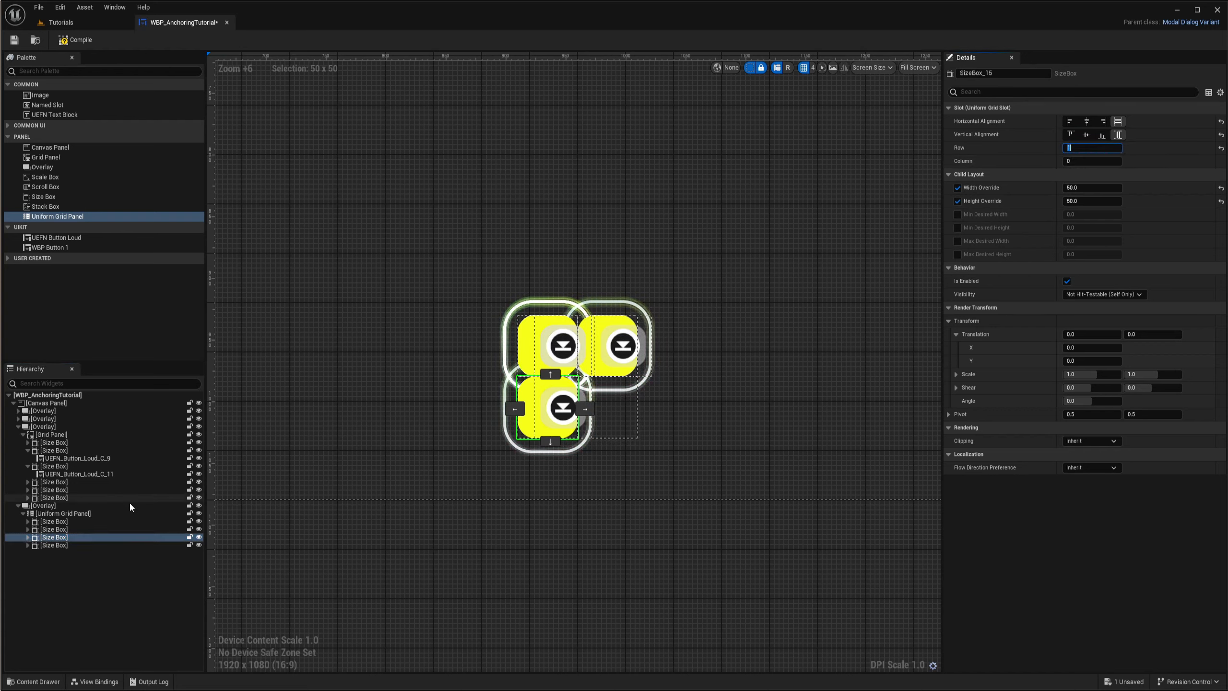
- Place the fourth Size Box in the Uniform Grid Panel at Row 1, Column 1
click(49, 545)
click(1089, 148)
text(1)
key(Tab)
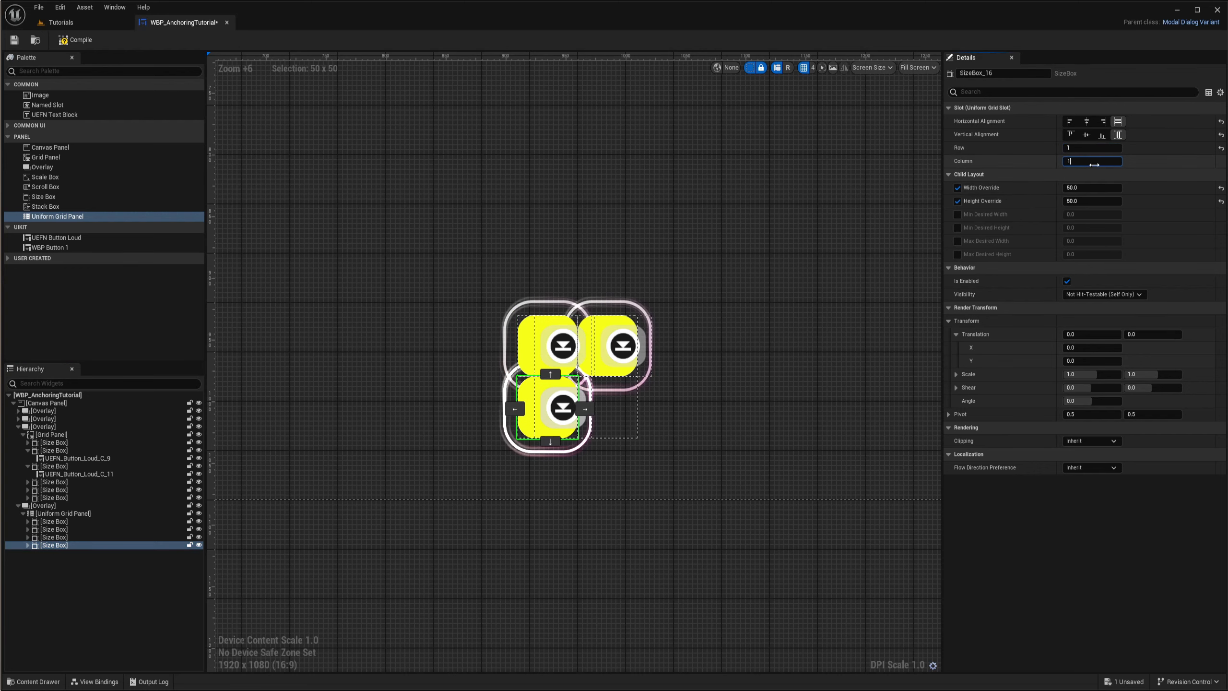
text(1)
key(Return)
right_drag(723, 411, 676, 365)
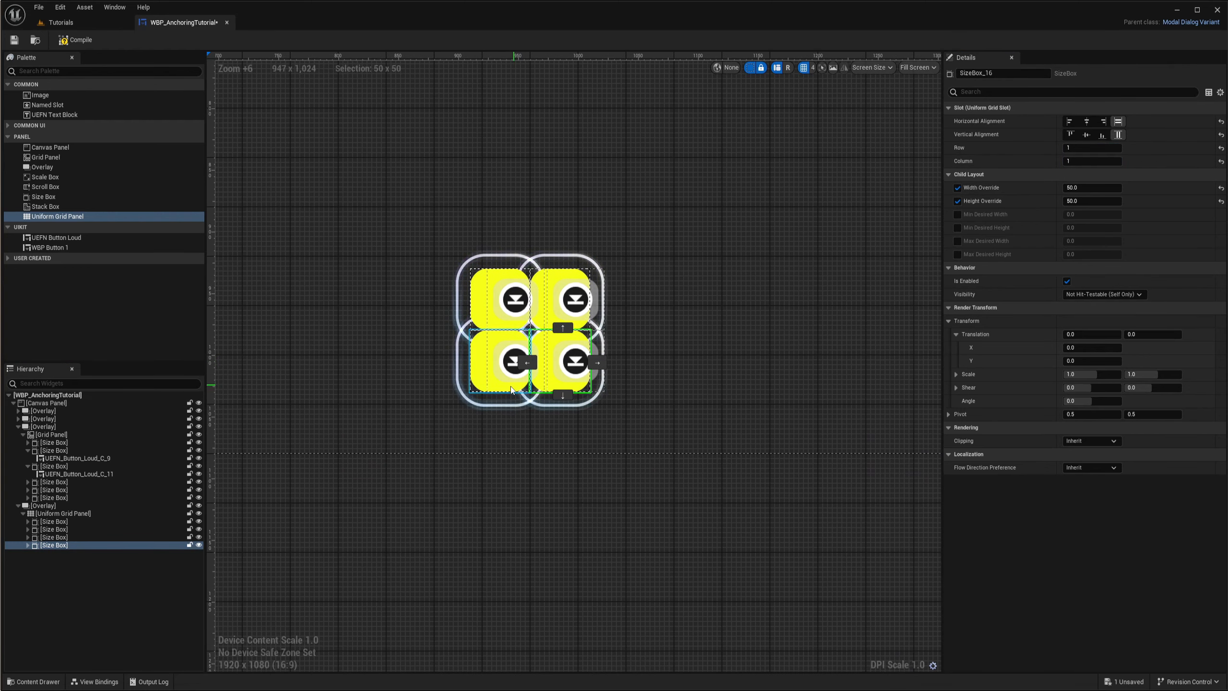
- Set the Uniform Grid Panel's Right and Top Slot Padding to 30 each
click(46, 514)
scroll(399, 407, up, 5)
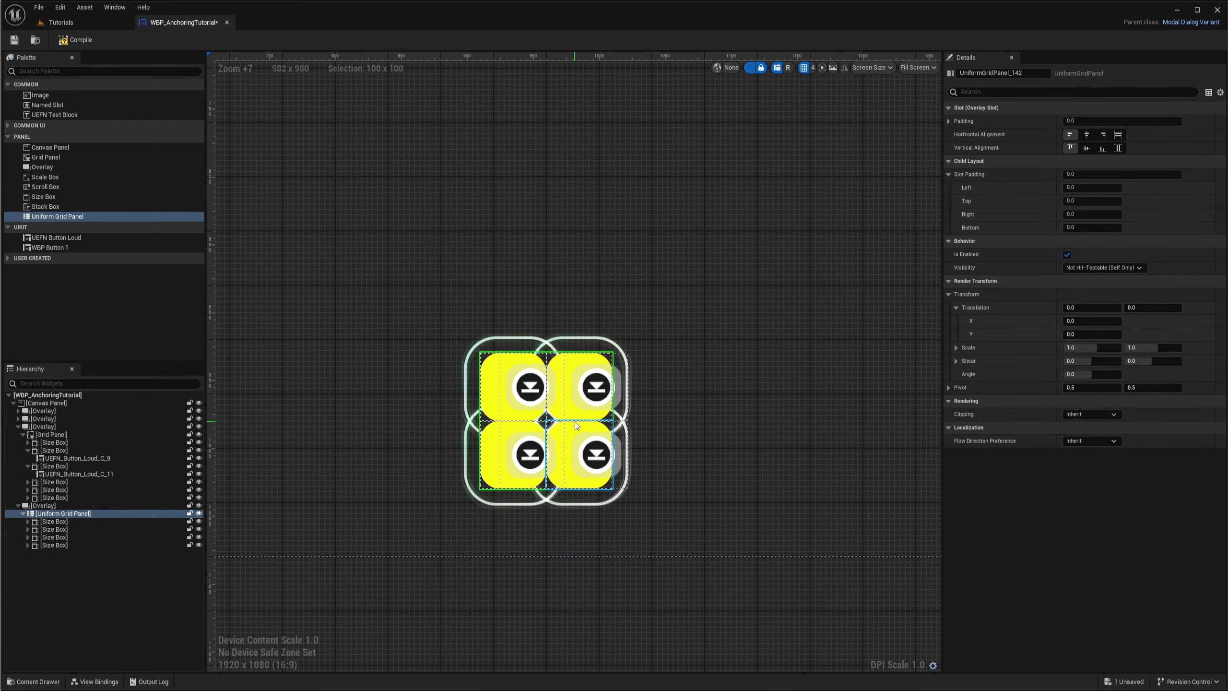
right_drag(802, 342, 833, 273)
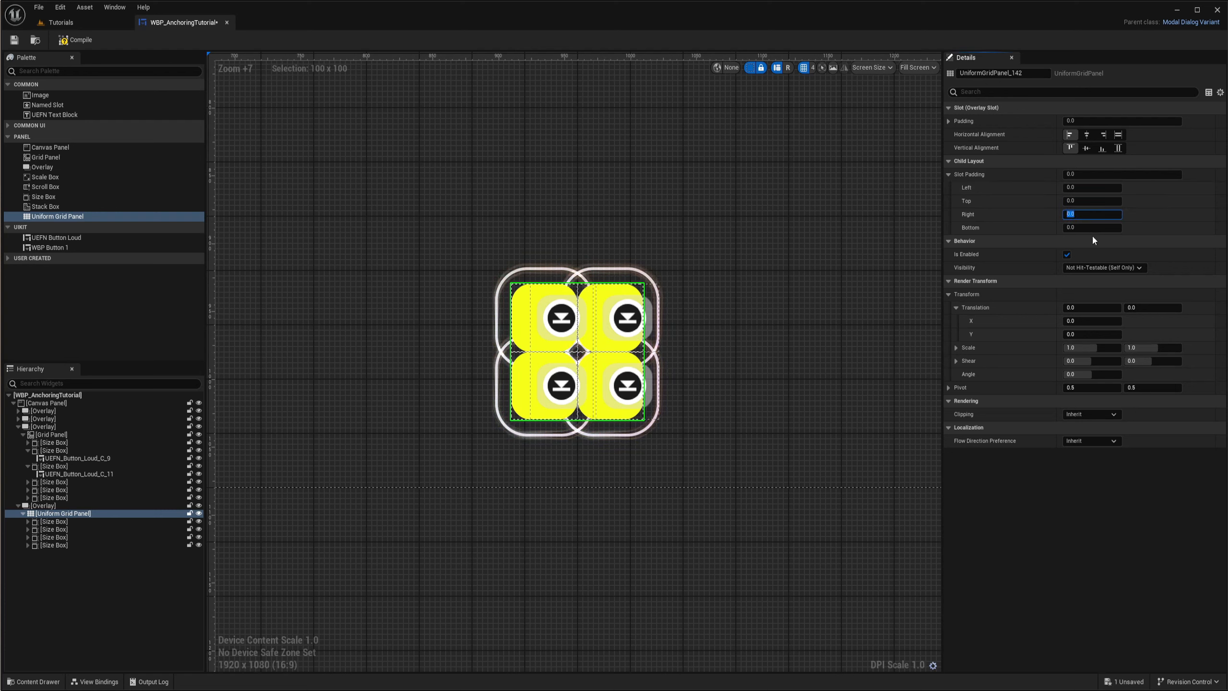
text(30)
key(Return)
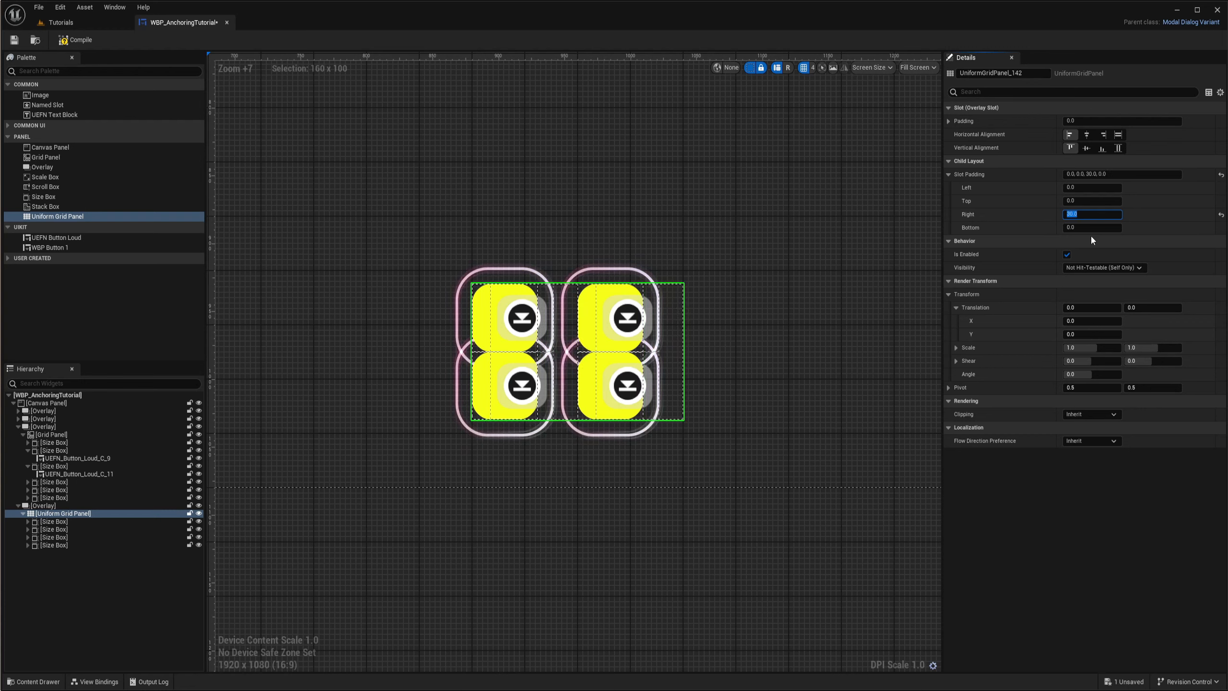
click(1095, 200)
text(30)
key(Return)
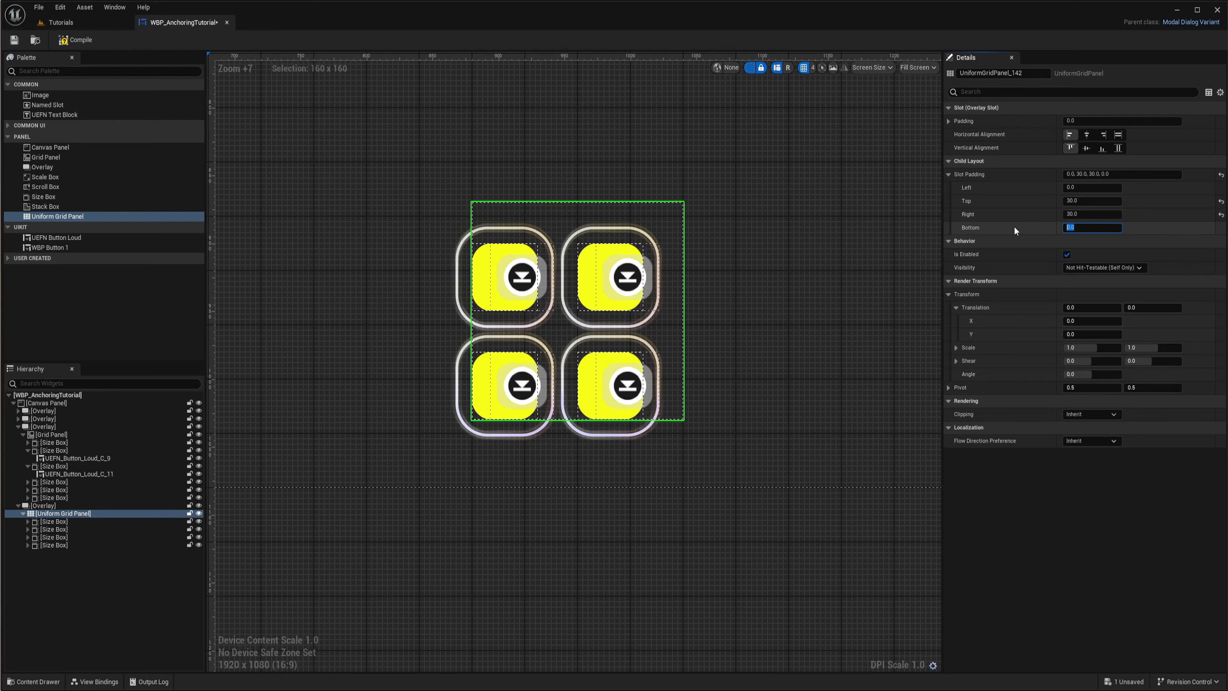
- Try a Bottom Slot Padding of 30 on the Uniform Grid Panel, and reset it to 0
text(30)
key(Return)
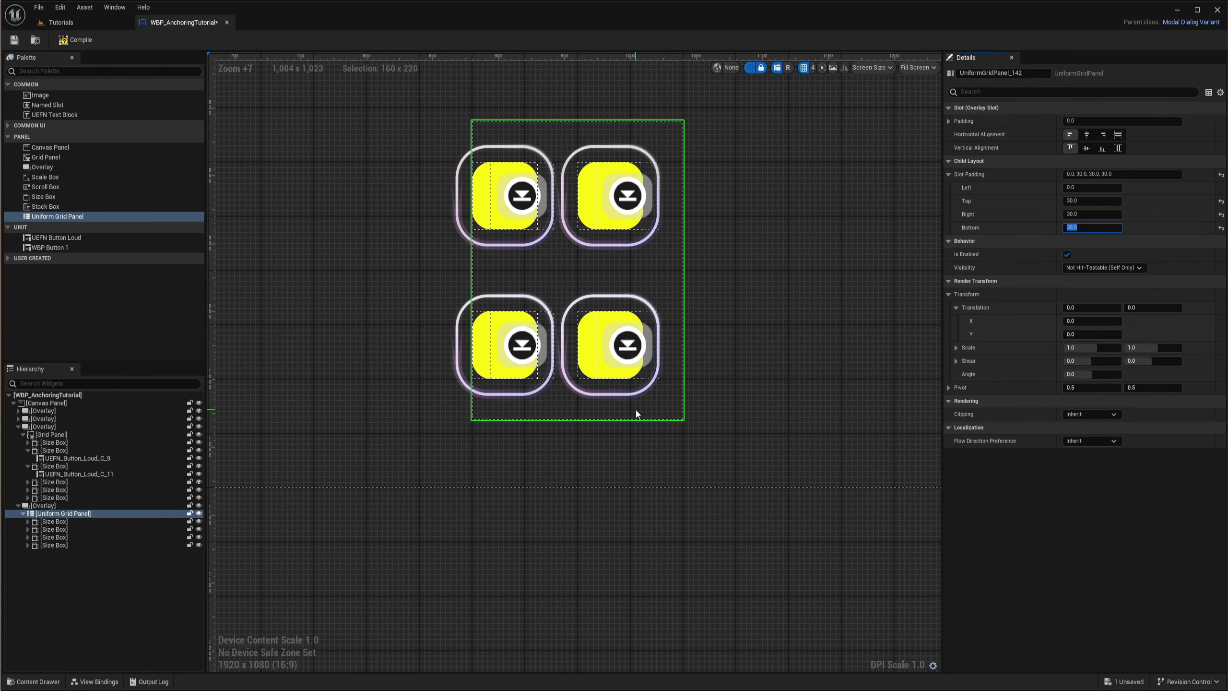
right_drag(656, 239, 668, 276)
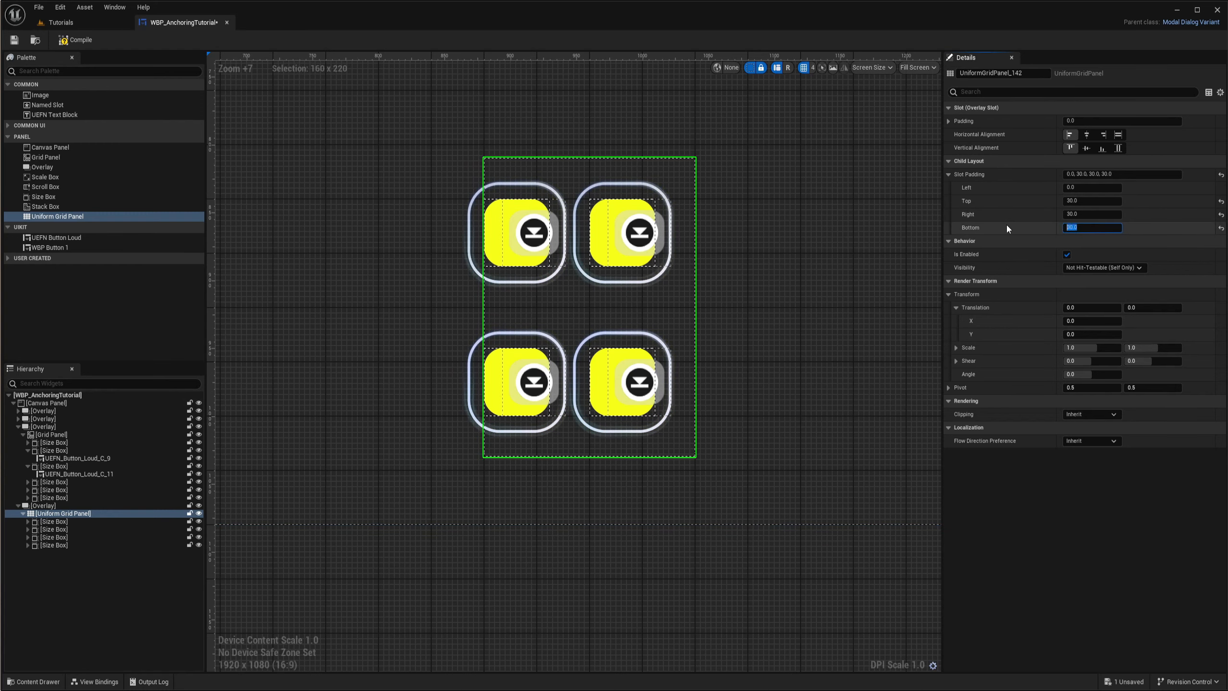
text(0)
key(Return)
right_drag(766, 361, 785, 321)
click(775, 333)
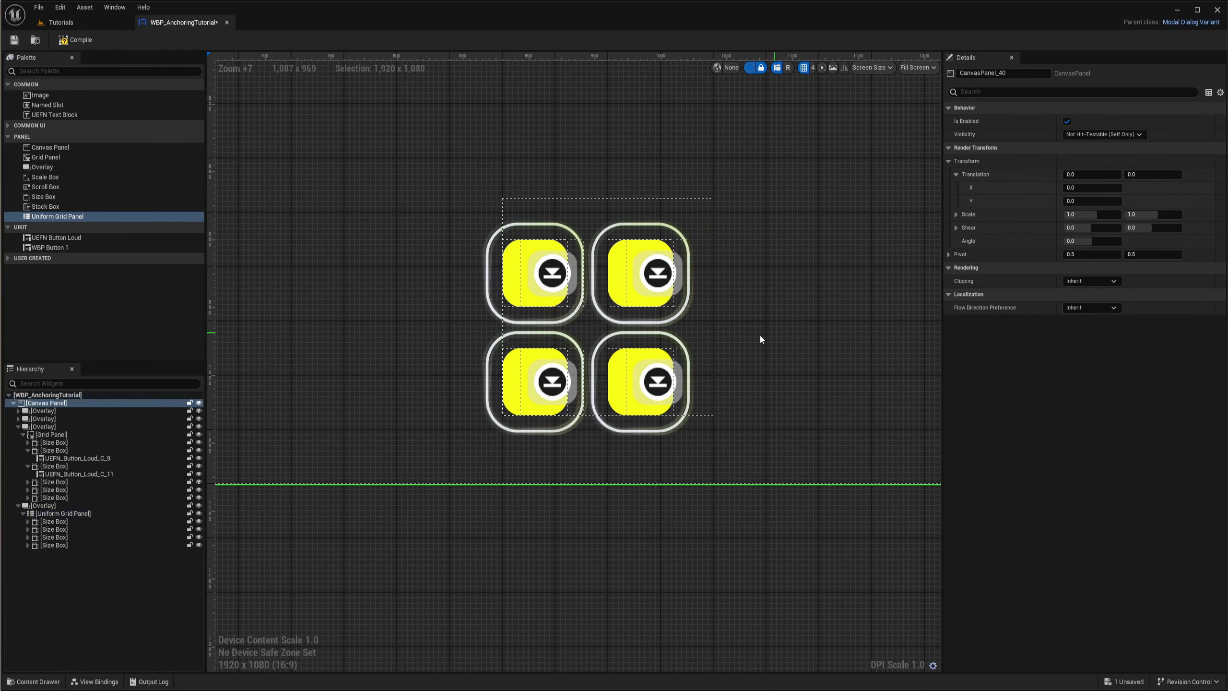
- Duplicate the last Size Box in the Uniform Grid Panel
scroll(760, 339, down, 11)
click(54, 545)
key(ctrl+d)
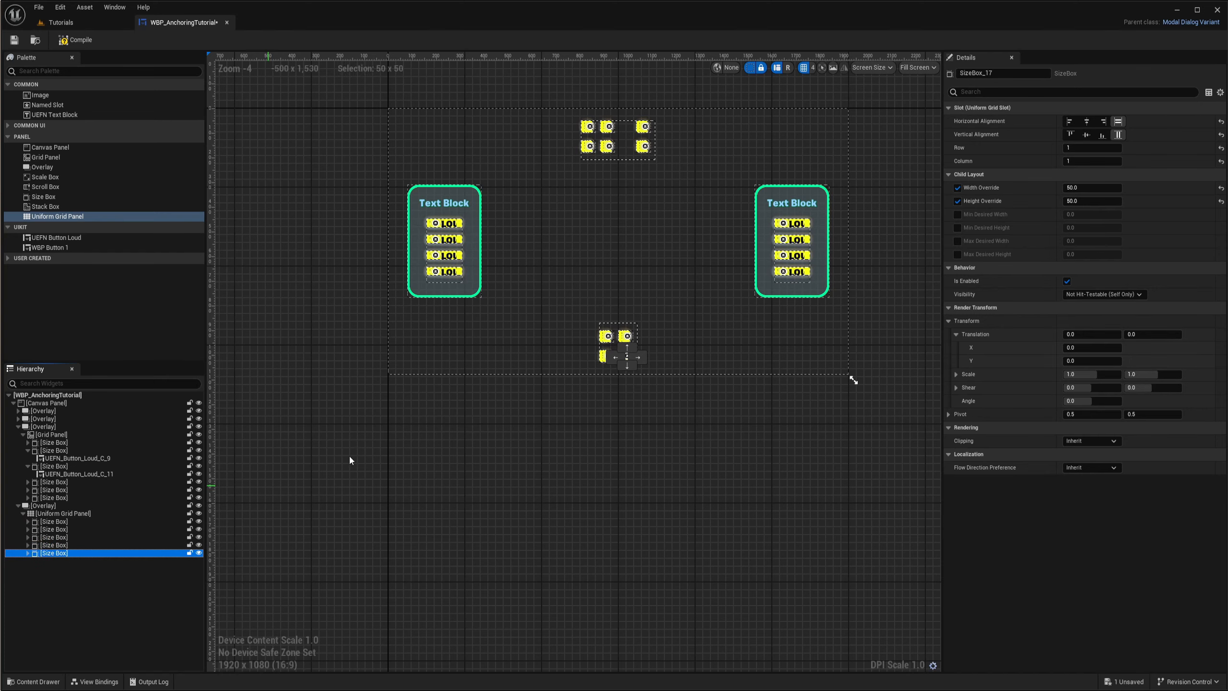
- Duplicate the Size Box and arrange the copies in the Uniform Grid Panel to form two rows of three columns
scroll(628, 358, up, 8)
drag(637, 392, 649, 369)
key(ctrl+d)
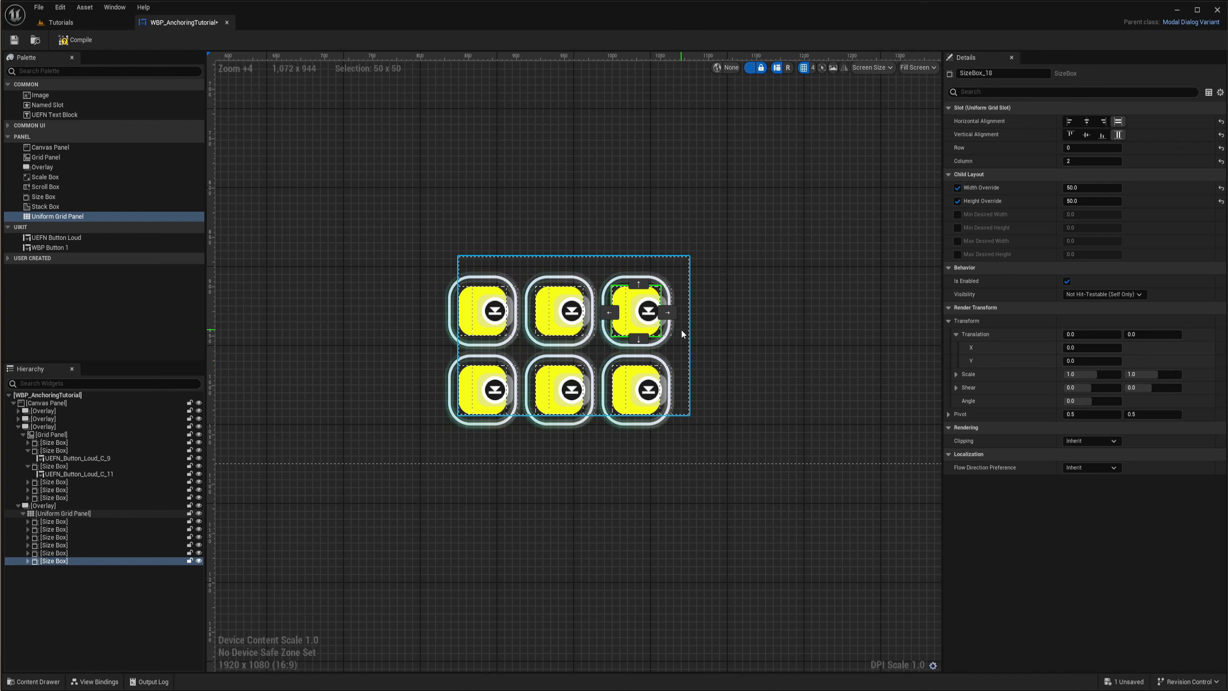
- Add more Size Box duplicates and position them to fill the Uniform Grid Panel with three rows of four columns
key(ctrl+d)
key(ctrl+d)
drag(645, 318, 723, 391)
key(ctrl+d)
key(ctrl+d)
key(ctrl+d)
key(ctrl+d)
click(677, 362)
key(ctrl+d)
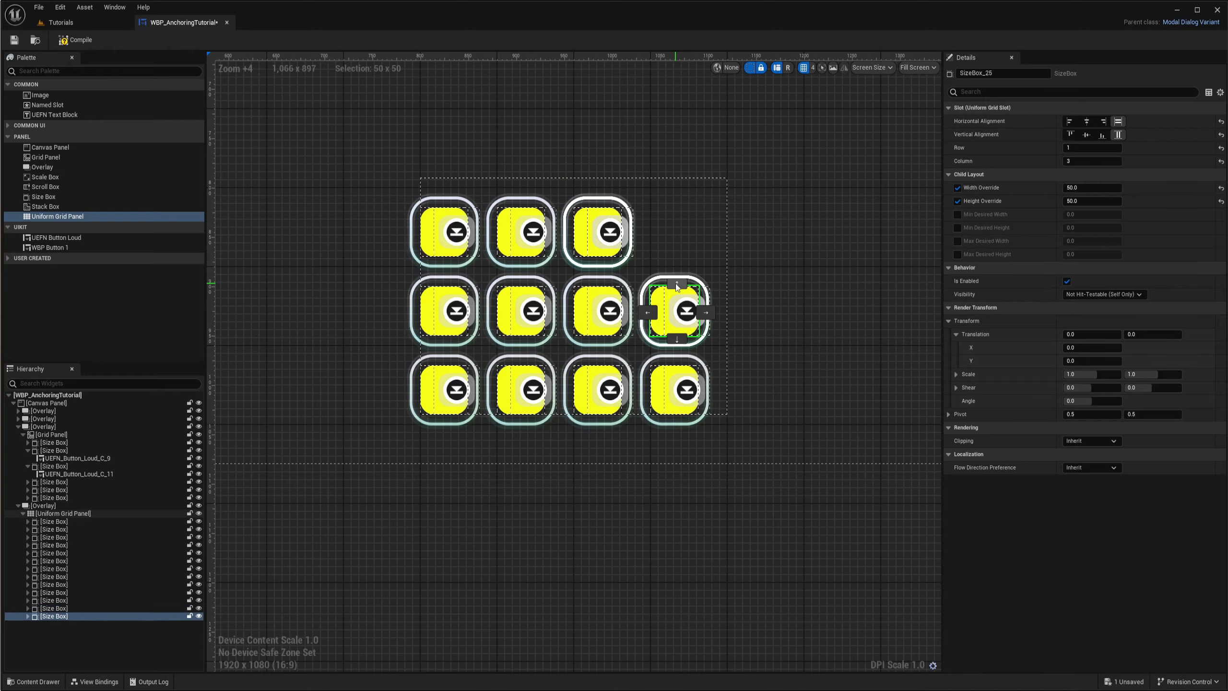
click(677, 284)
- Select the Canvas Panel and resize the preview screen down to 1280 x 720 to check the button grids and side panels
click(797, 252)
scroll(749, 361, down, 11)
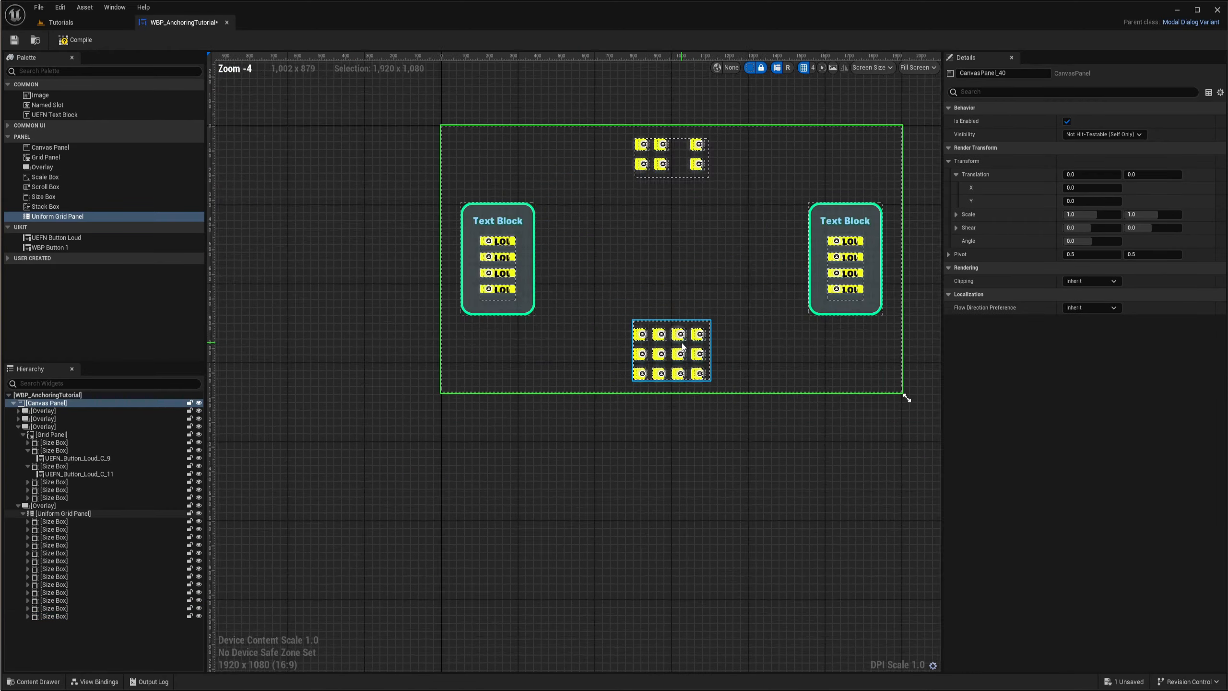
scroll(749, 362, up, 4)
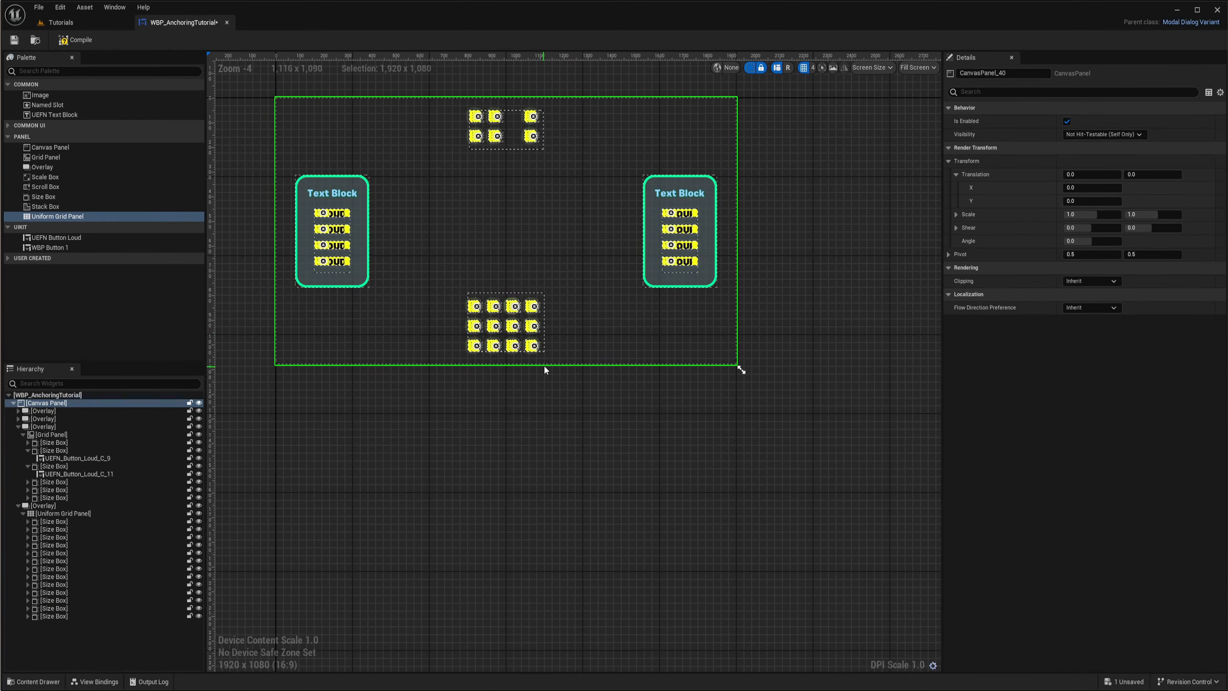
scroll(543, 368, down, 4)
drag(640, 371, 570, 230)
scroll(500, 439, up, 5)
scroll(467, 419, down, 4)
scroll(489, 445, up, 1)
right_drag(677, 289, 673, 411)
scroll(583, 363, down, 3)
right_drag(600, 370, 542, 342)
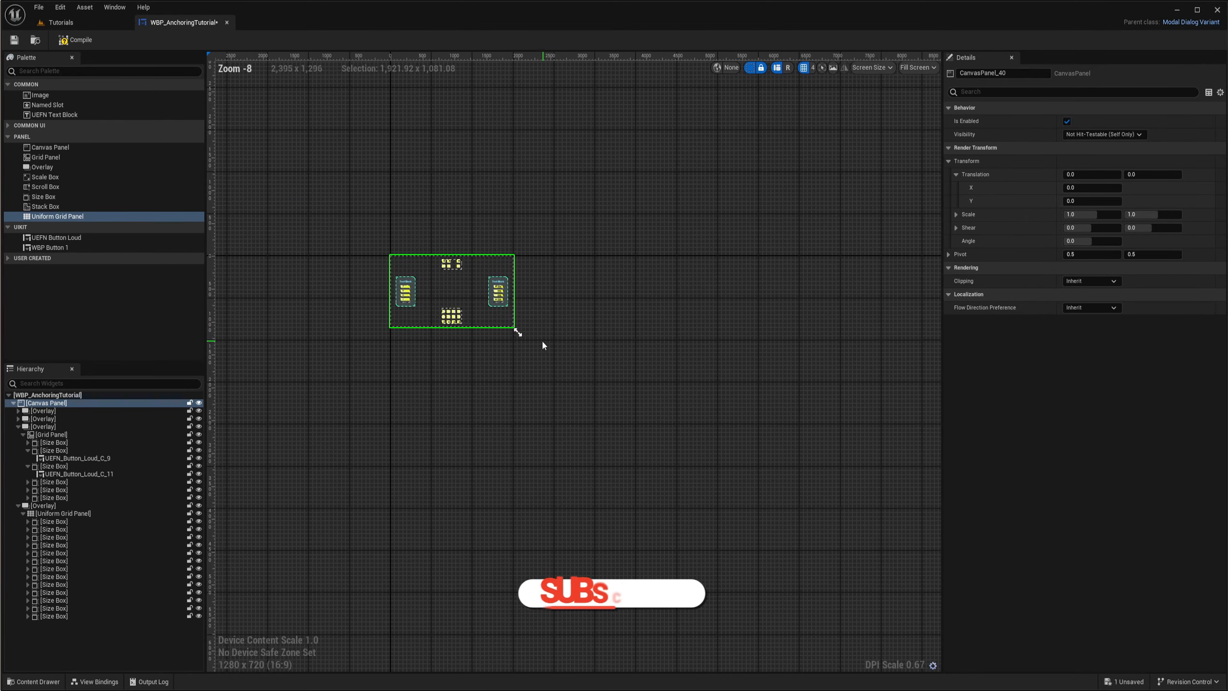
- Check the layout with the preview screen enlarged to 3802 x 2127 and reshaped to 2560 x 1080
drag(519, 332, 753, 465)
scroll(568, 362, up, 4)
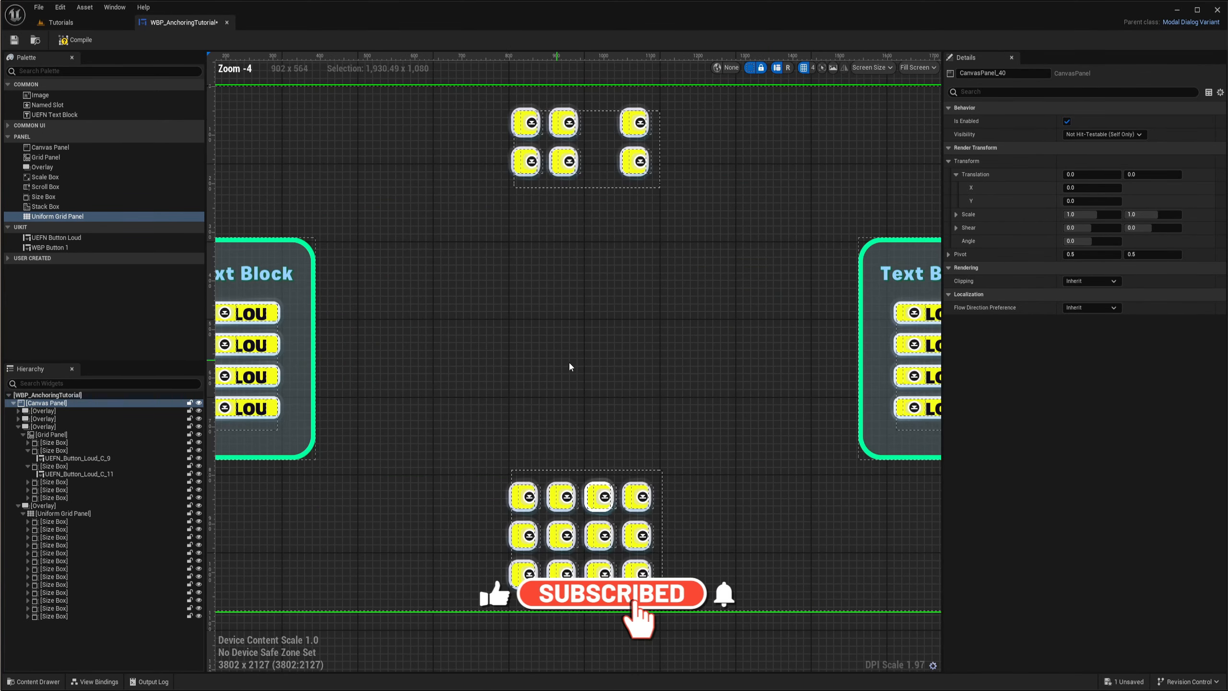
scroll(711, 383, down, 3)
right_drag(711, 383, 560, 340)
drag(715, 446, 581, 329)
scroll(598, 310, up, 3)
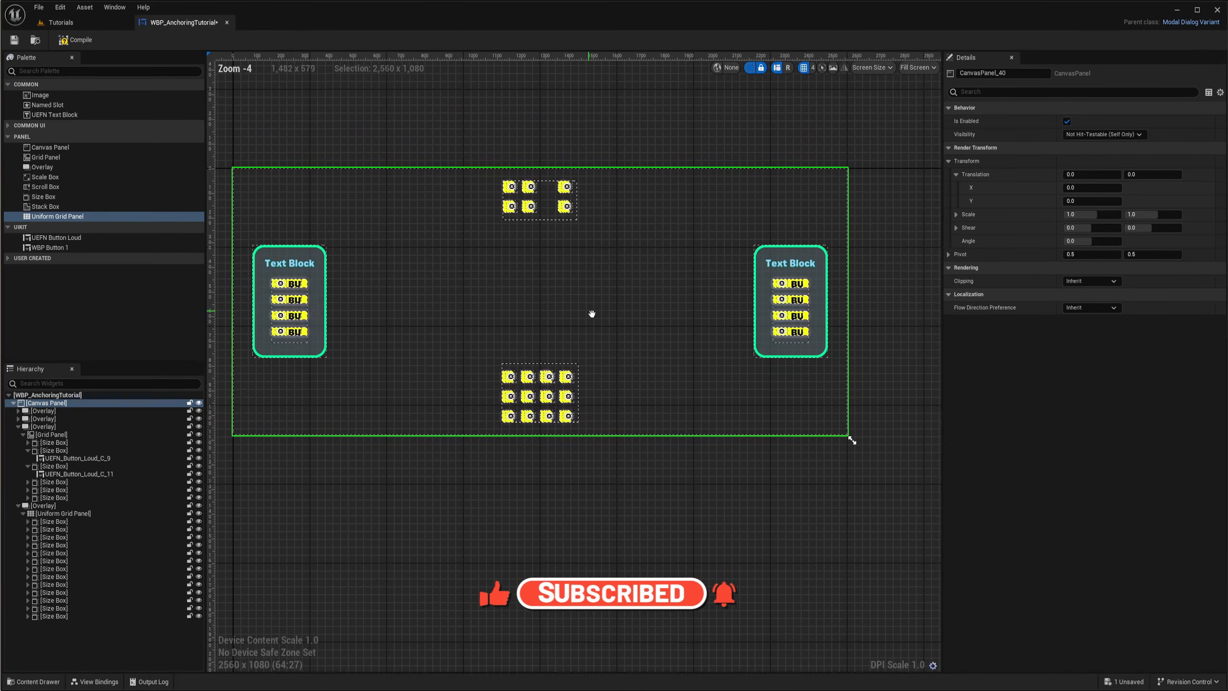